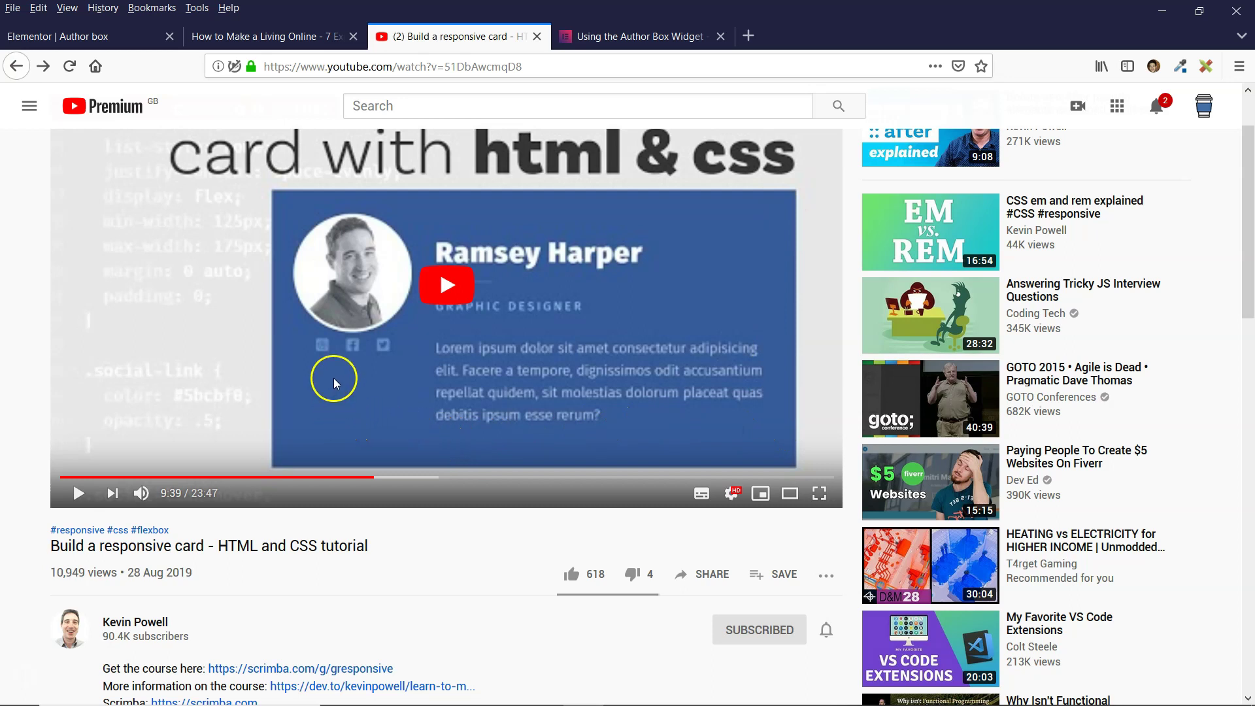
# - Compare the reference card design in the video with the blog post's author box, and close the video page
pyautogui.click(315, 37)
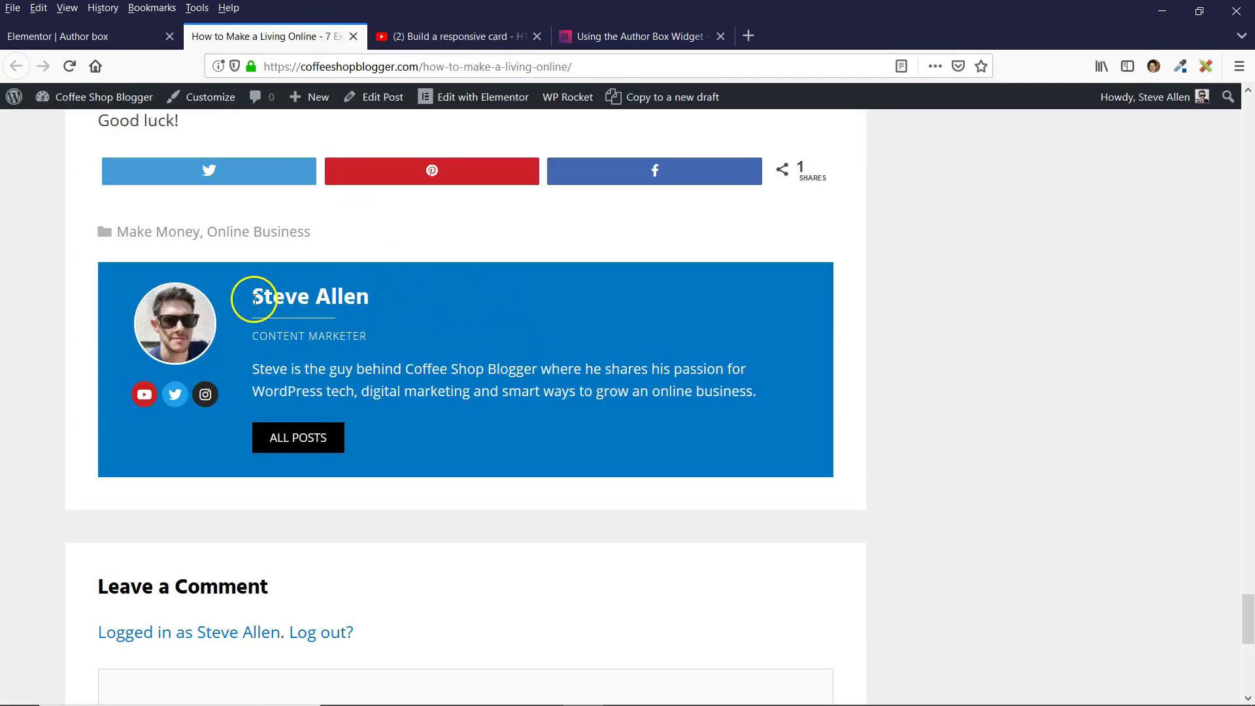
pyautogui.click(448, 37)
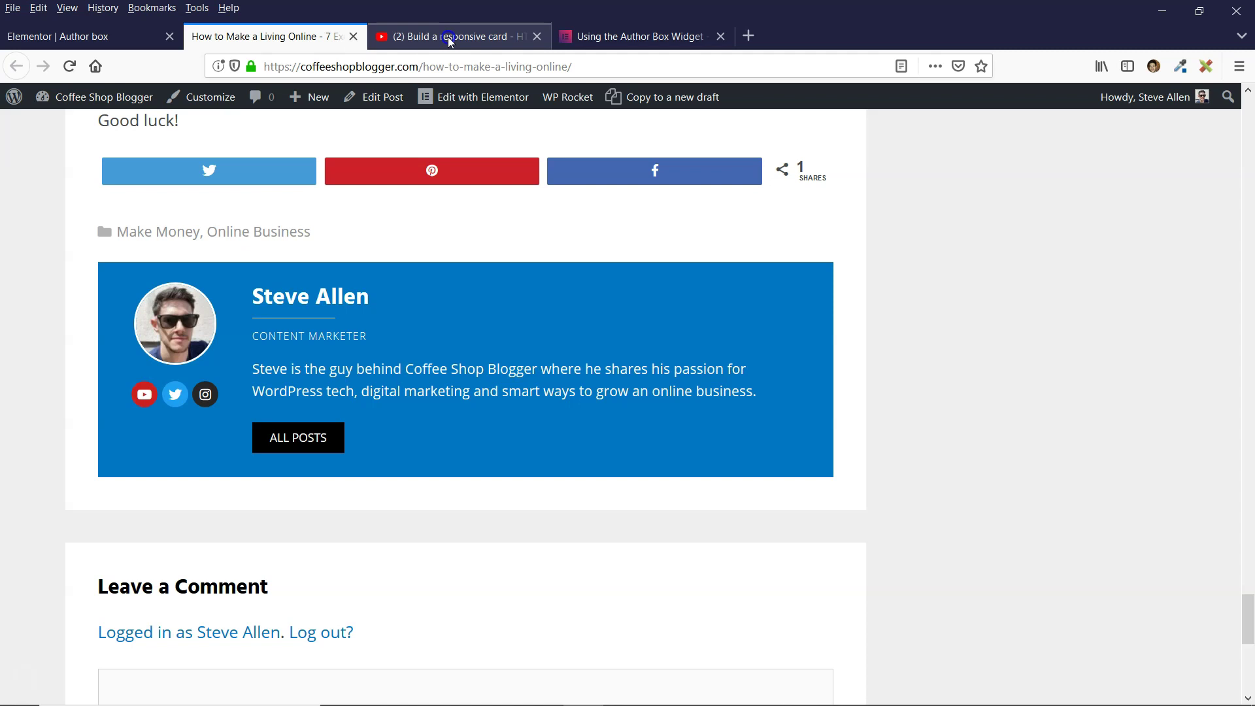
pyautogui.middleClick(448, 37)
pyautogui.scroll(3, 6, 323)
pyautogui.scroll(-3, 6, 323)
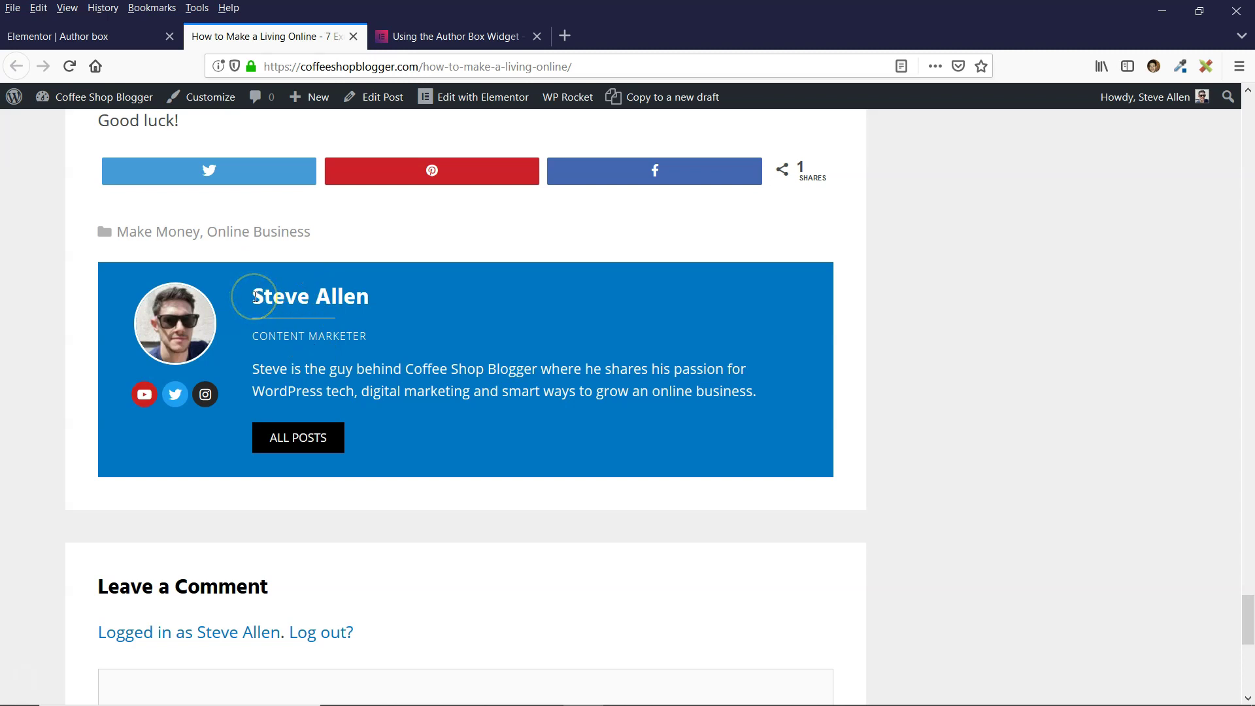
# - Examine the Author Box widget documentation and its example against the author box under the blog post
pyautogui.click(448, 37)
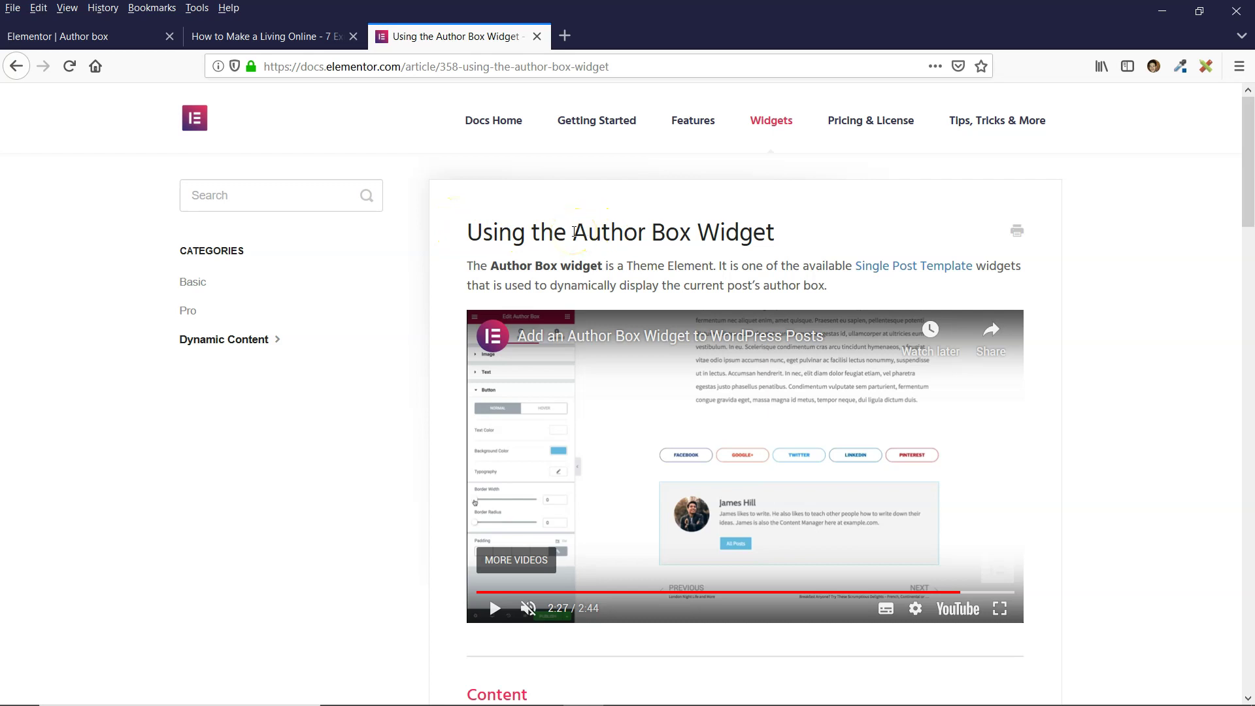
pyautogui.scroll(-2, 715, 215)
pyautogui.click(1000, 523)
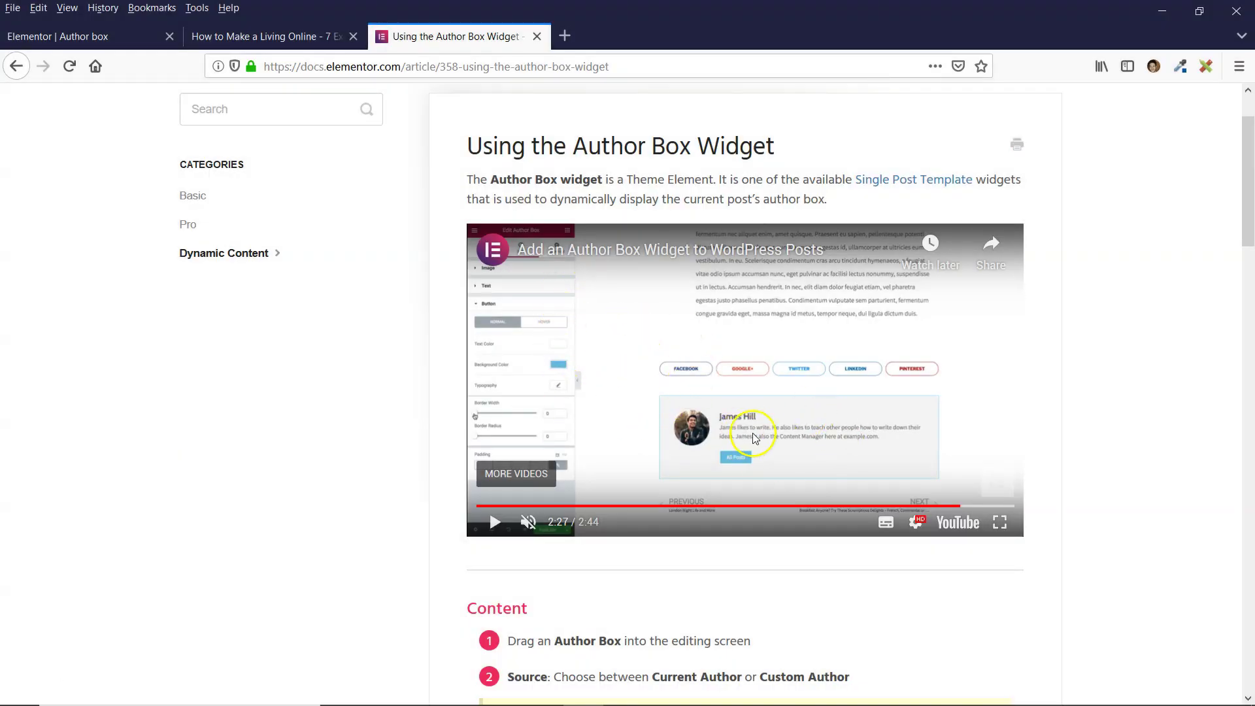
pyautogui.click(306, 37)
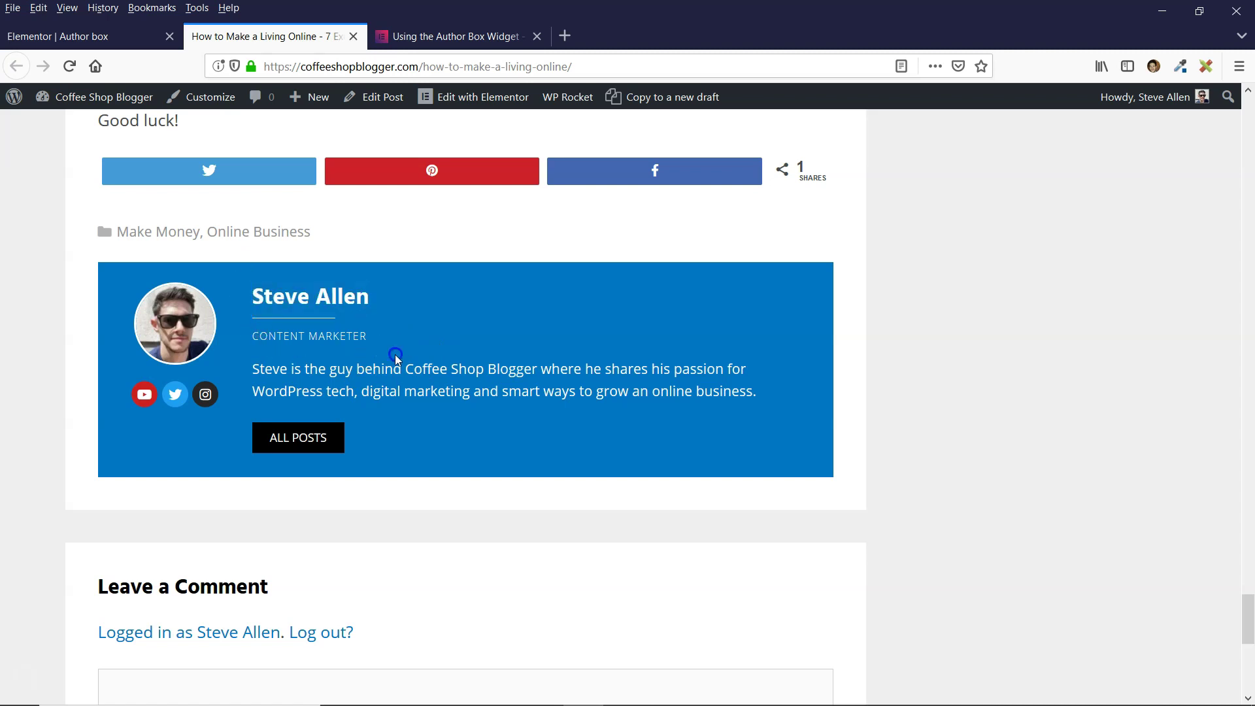
pyautogui.click(463, 28)
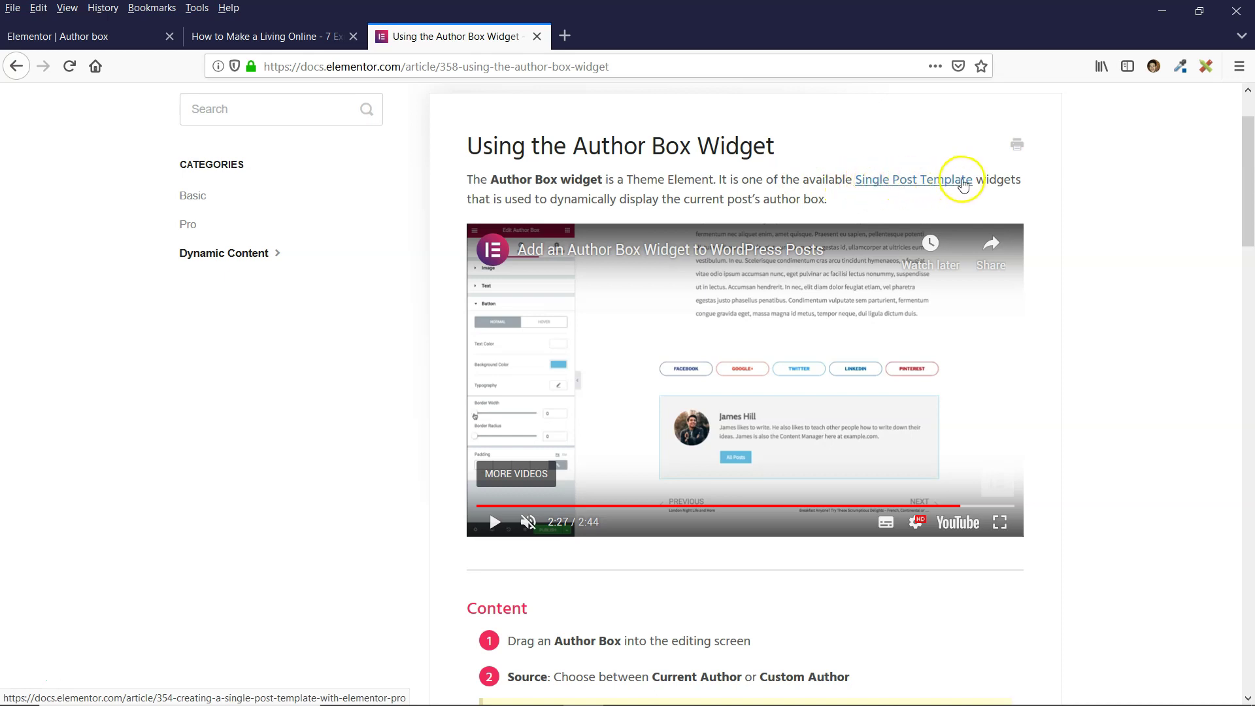
pyautogui.click(283, 46)
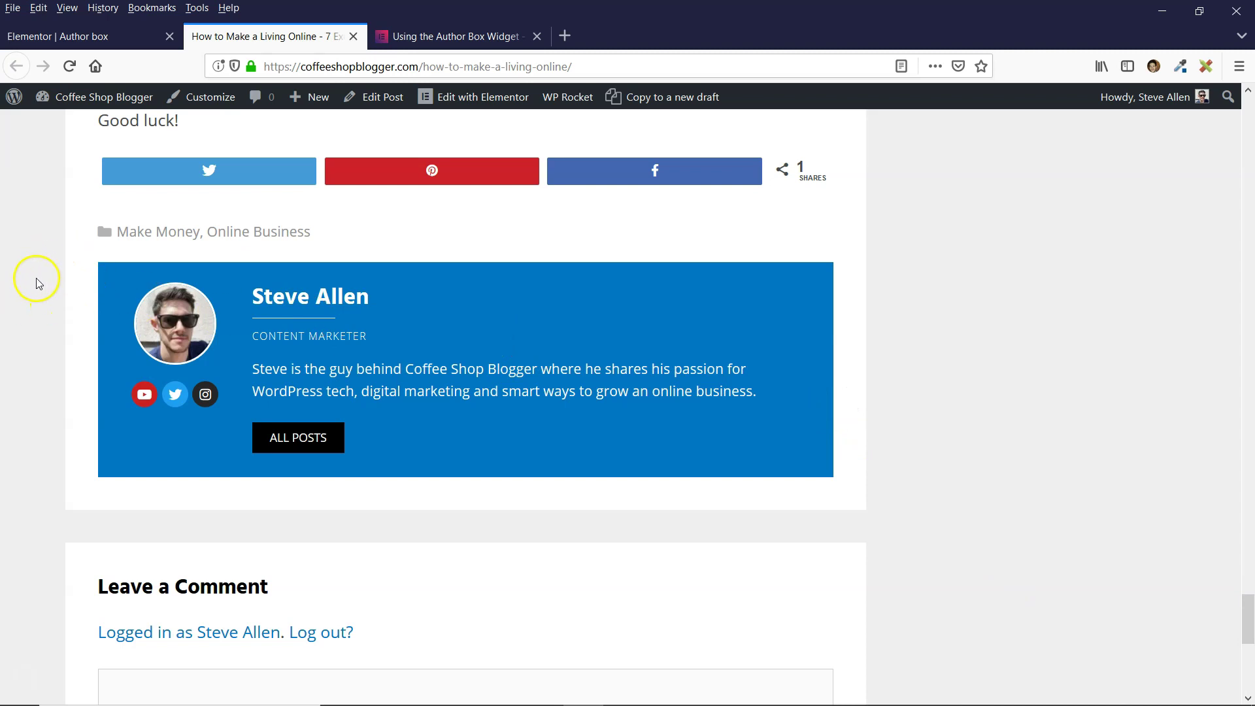
pyautogui.click(475, 37)
pyautogui.moveTo(574, 140); pyautogui.dragTo(774, 145)
pyautogui.click(767, 146)
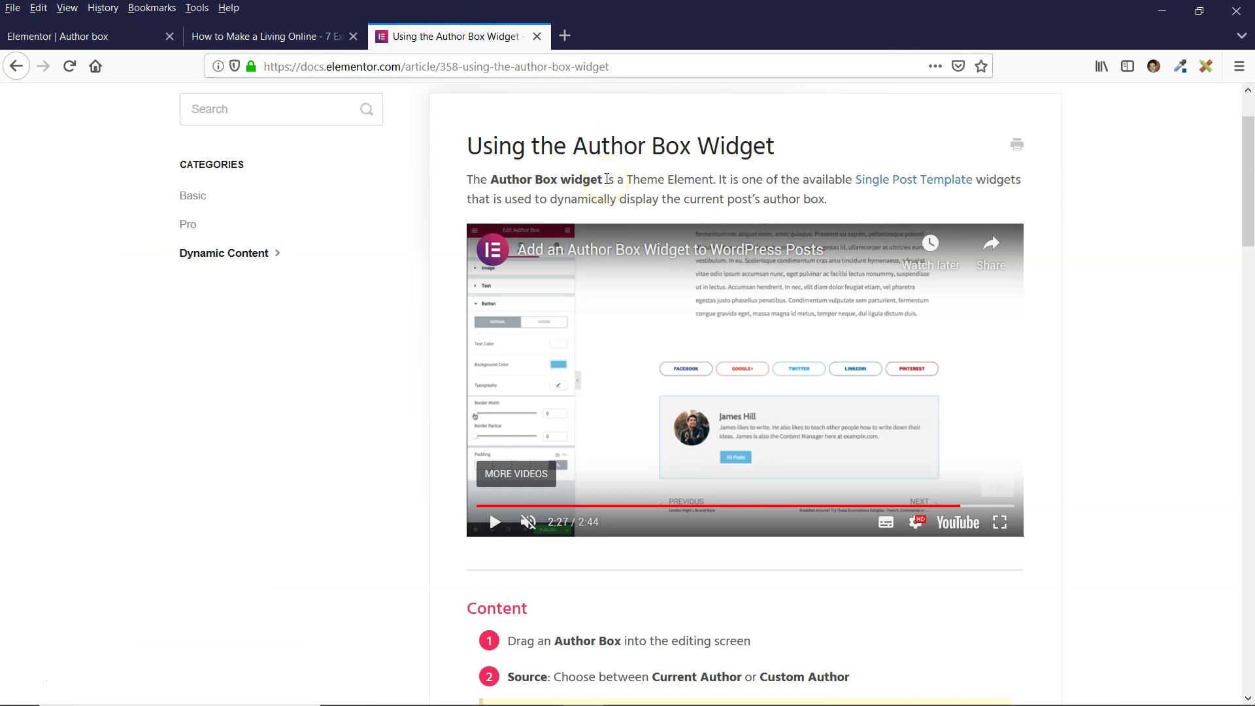
pyautogui.moveTo(574, 140); pyautogui.dragTo(793, 145)
pyautogui.click(792, 146)
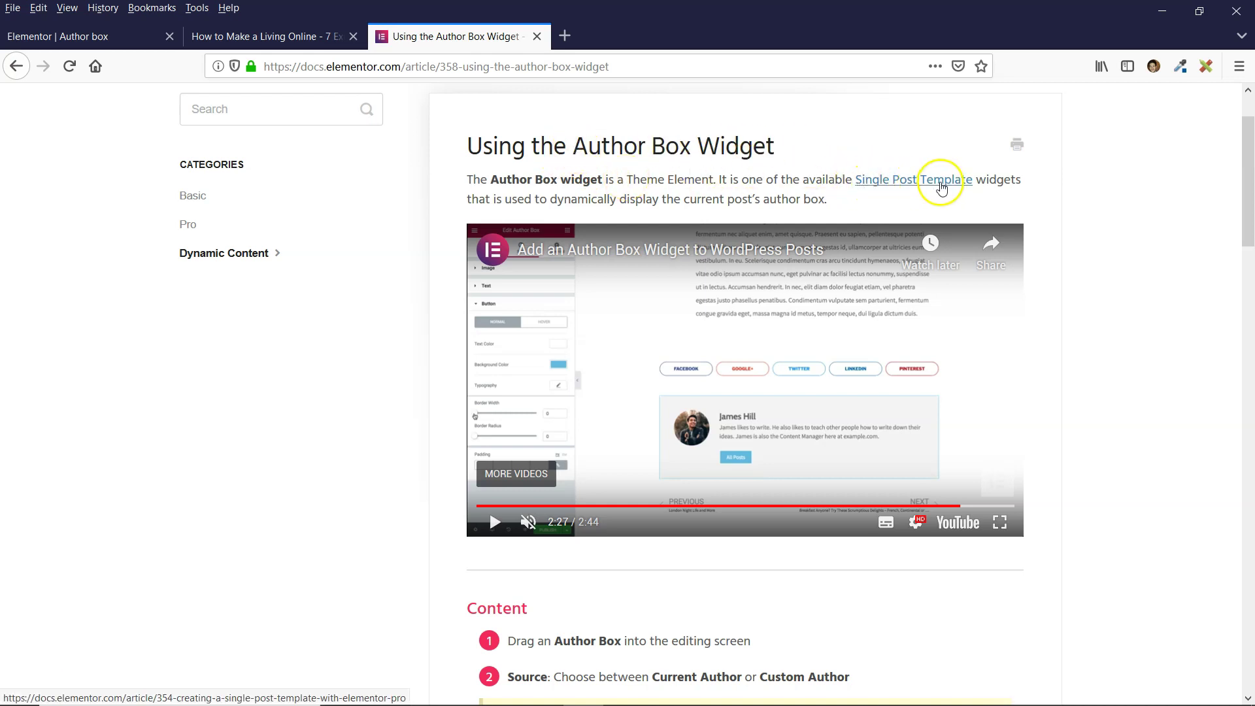
pyautogui.click(281, 45)
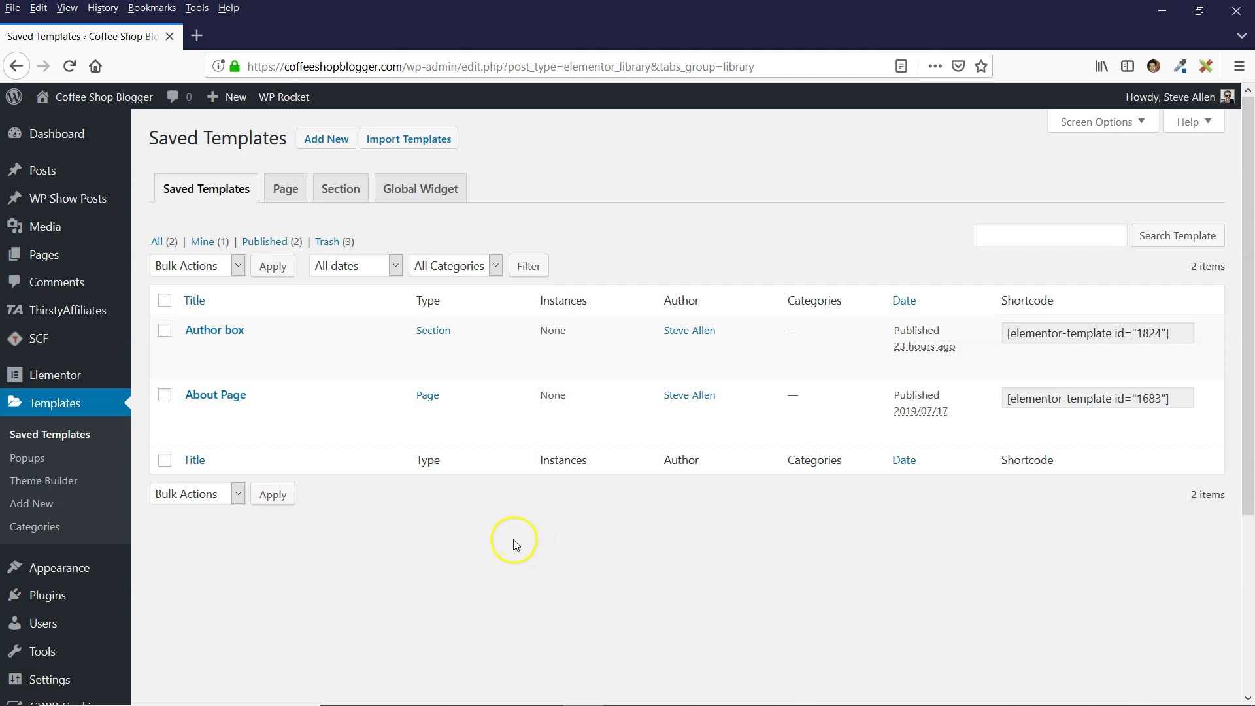
# - Inspect the shortcode of the Author box section template in the saved templates
pyautogui.moveTo(58, 377)
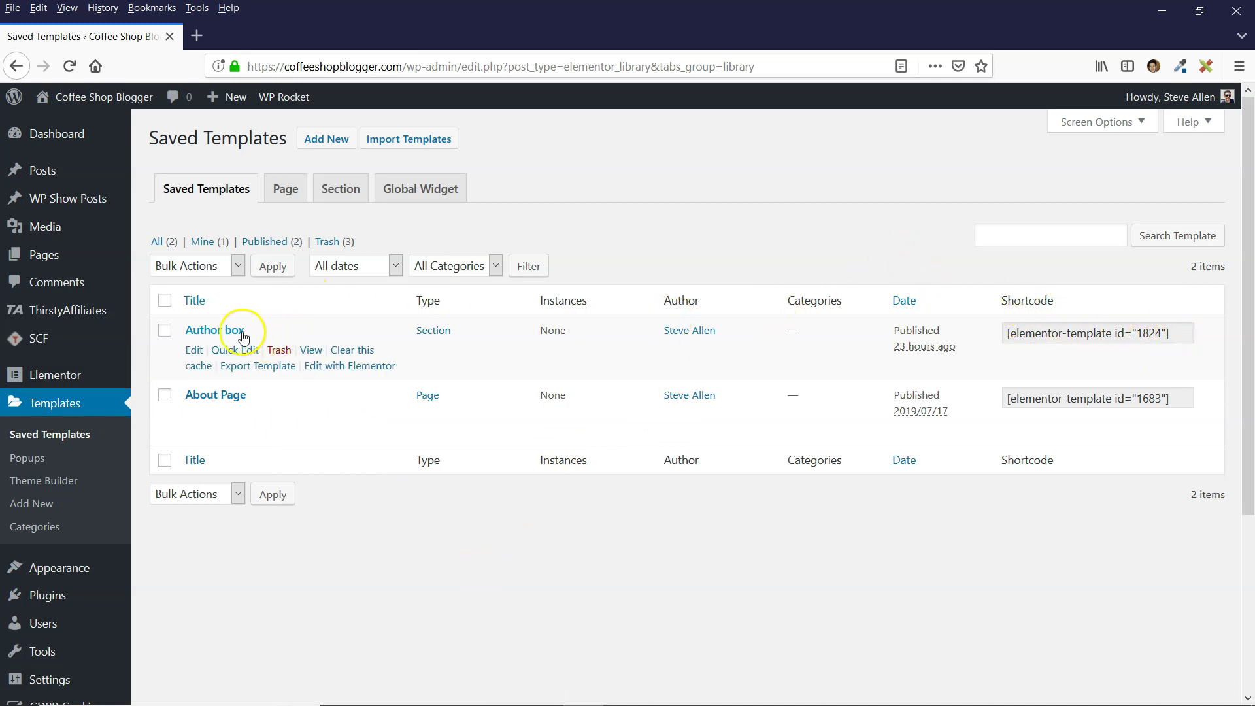
pyautogui.click(1183, 333)
pyautogui.click(1066, 333)
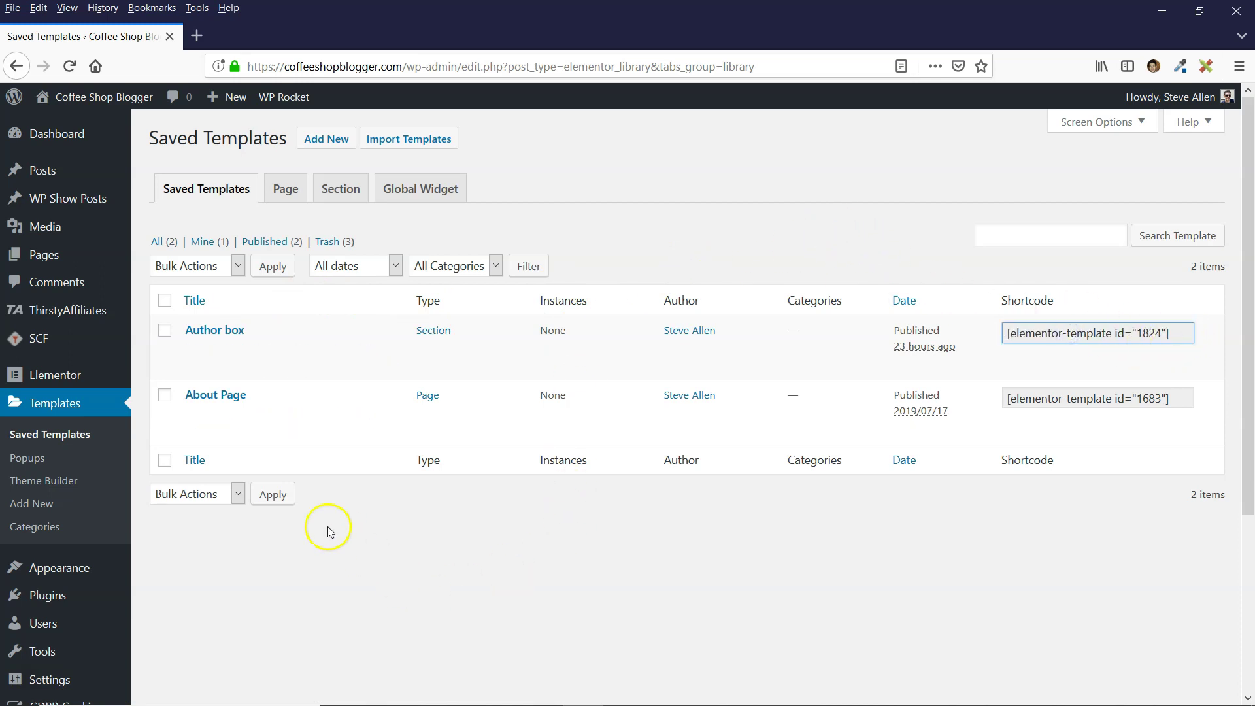
# - Open the theme's Elements page separately, examine a blank new Hook element, and return to the saved templates
pyautogui.scroll(-1, 345, 539)
pyautogui.click(436, 431)
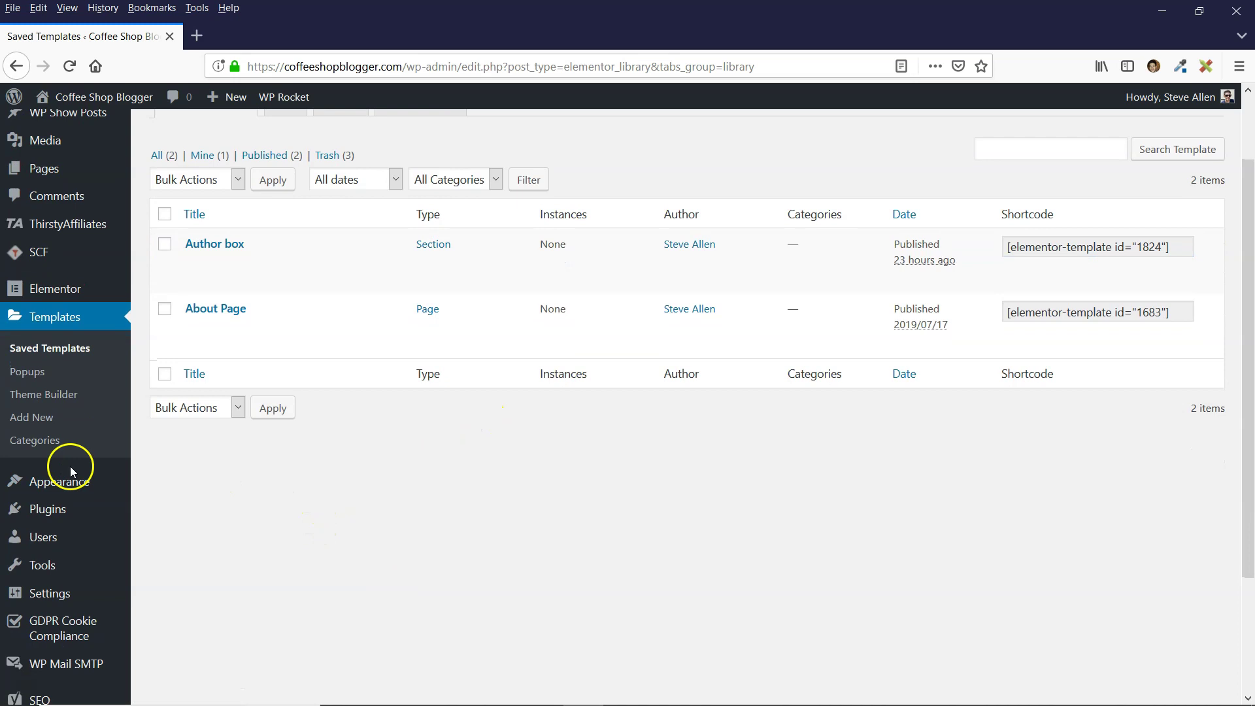
pyautogui.moveTo(128, 481)
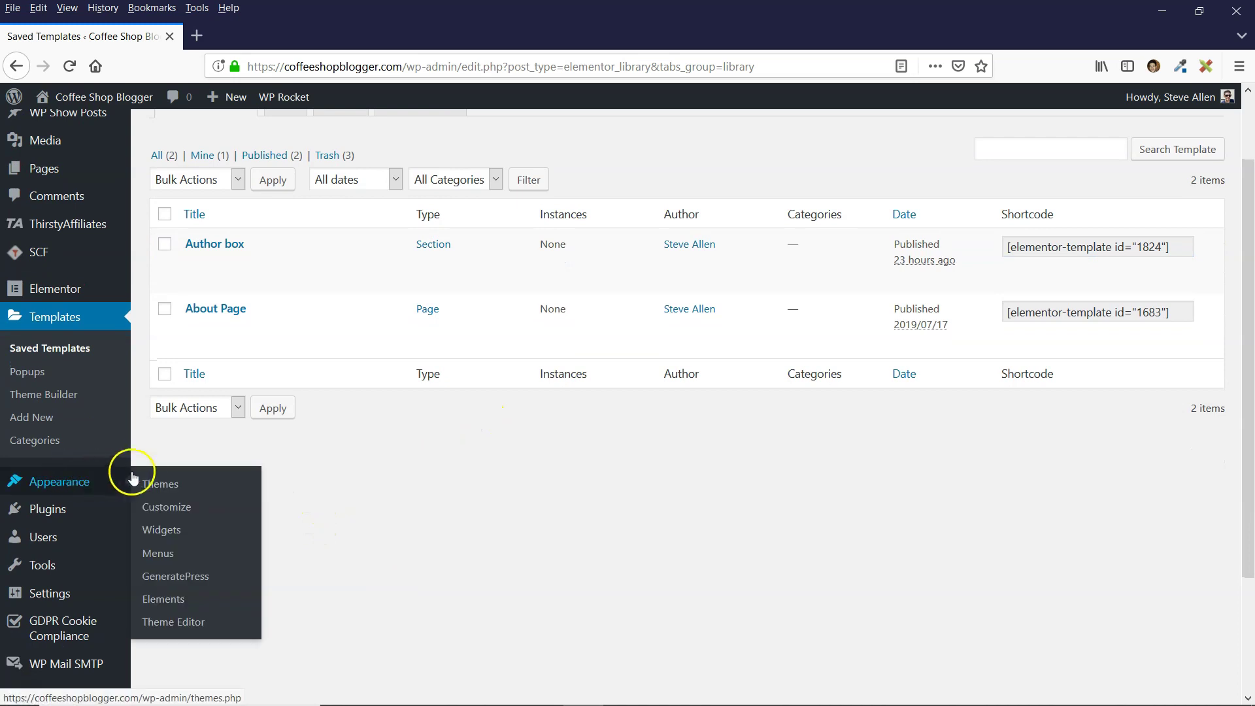
pyautogui.middleClick(169, 605)
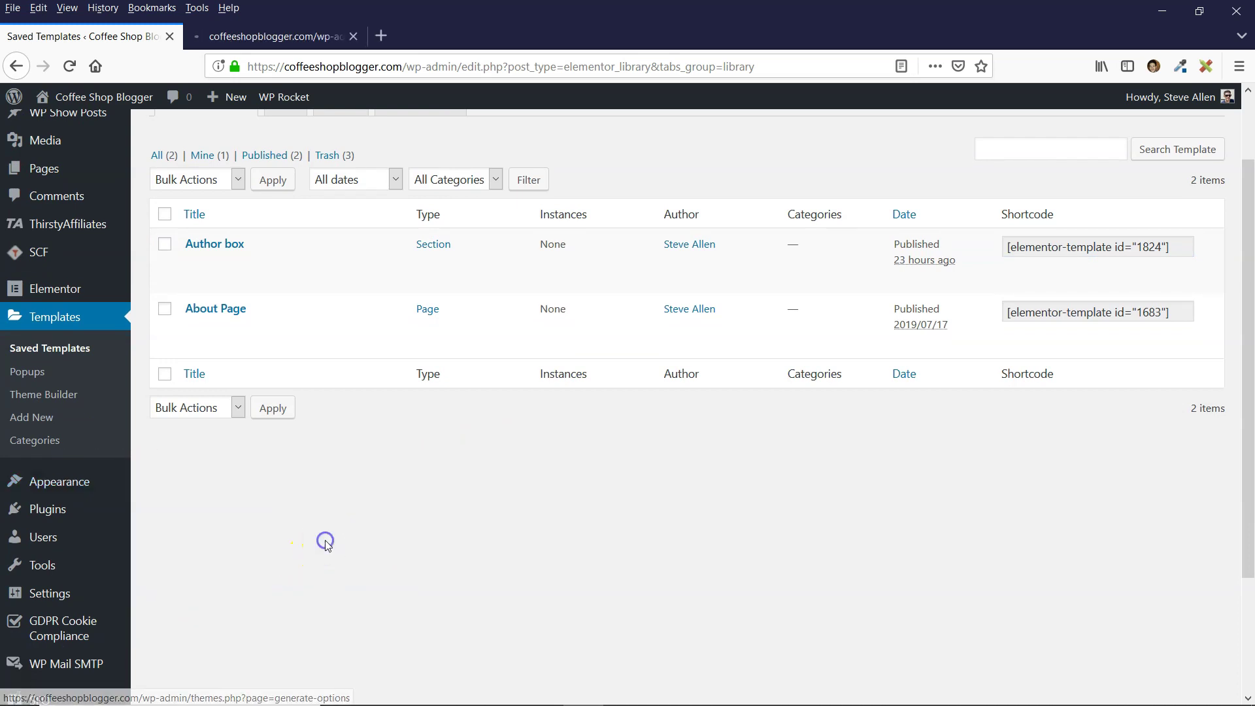
pyautogui.click(315, 43)
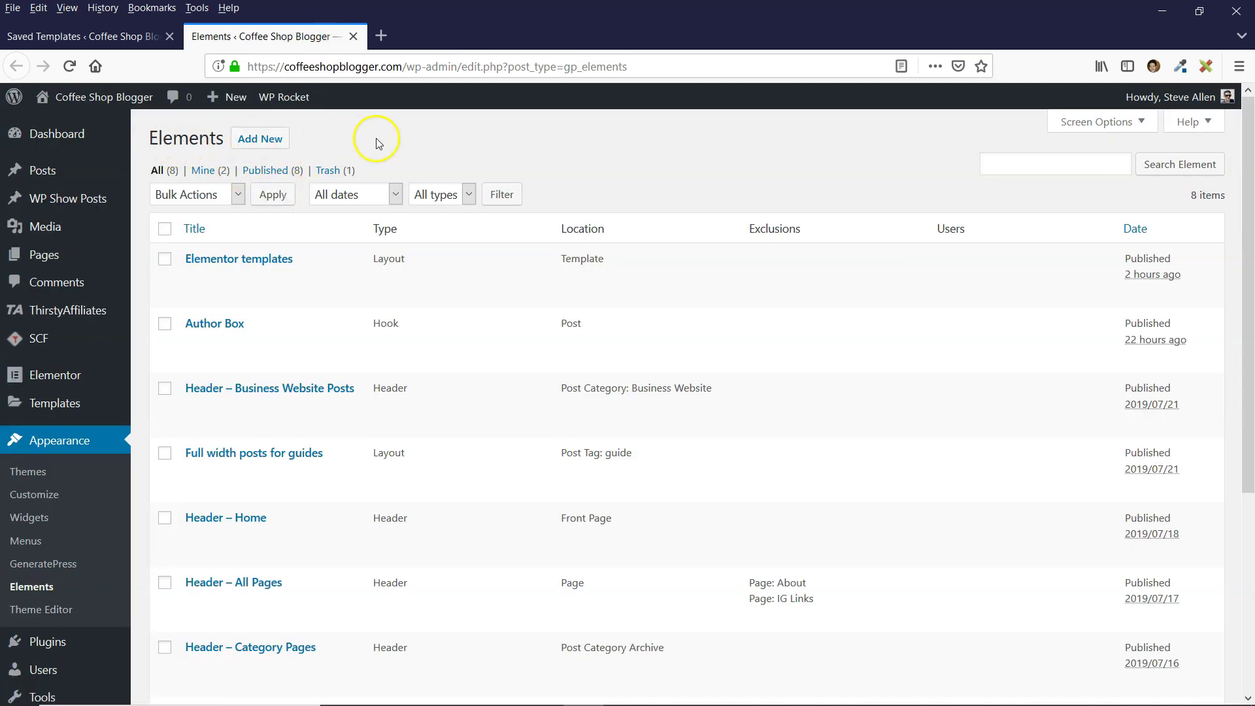
pyautogui.click(260, 139)
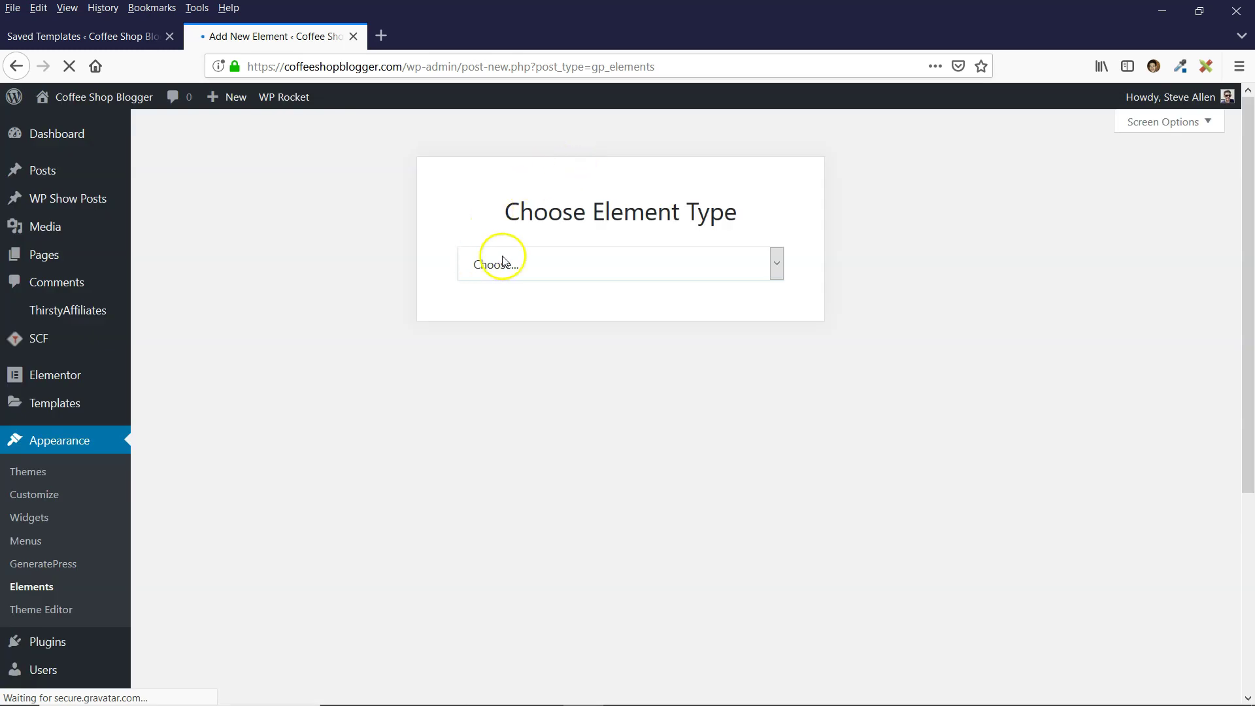
pyautogui.click(503, 260)
pyautogui.click(487, 339)
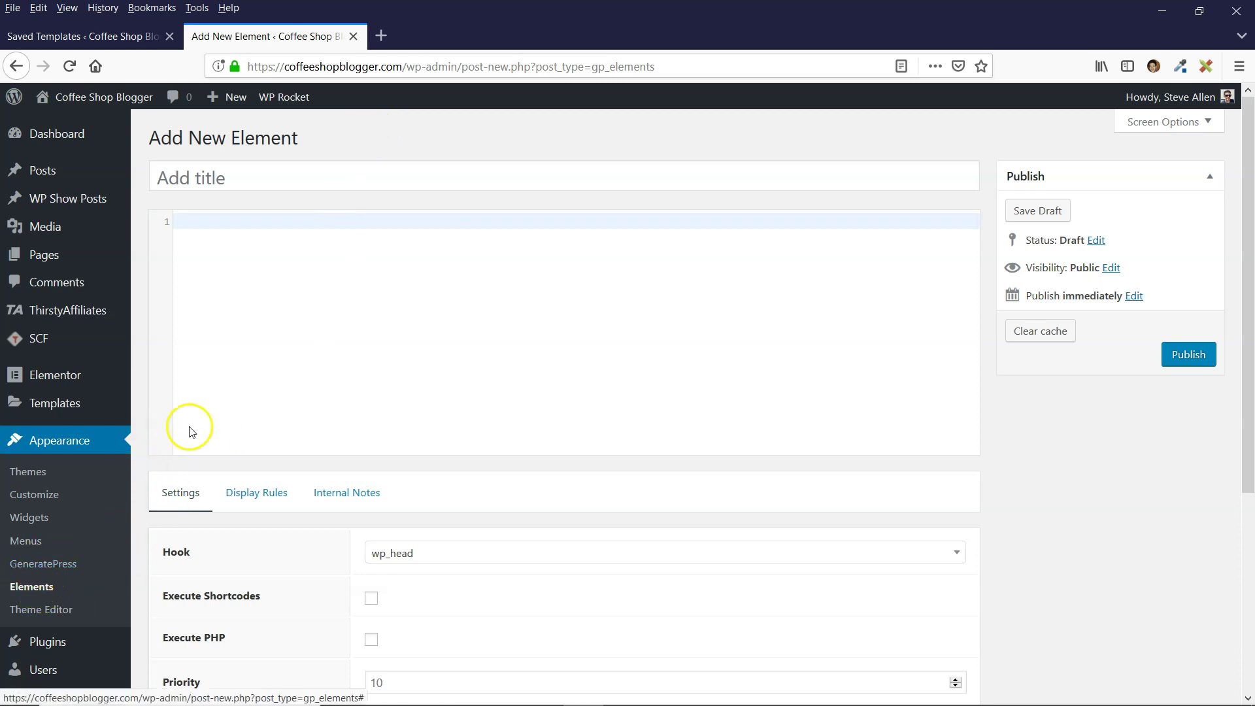
pyautogui.hotkey('ctrl', 'w')
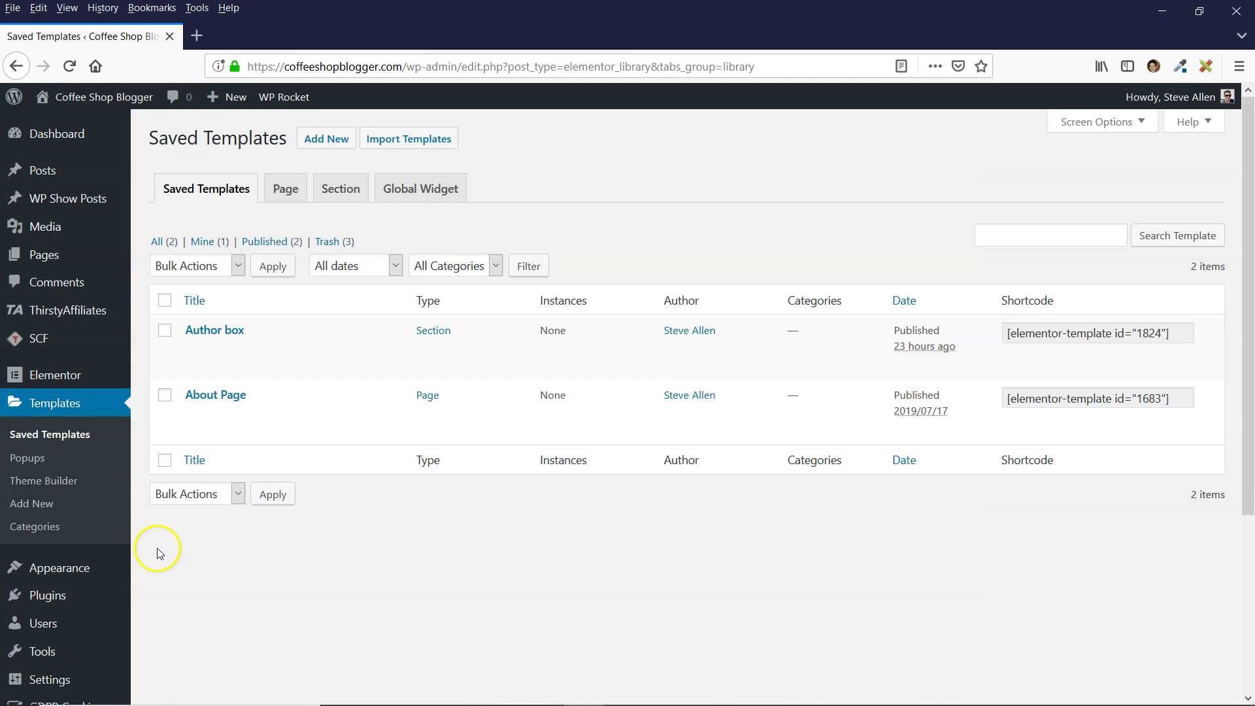
# - Create a new saved template of type Section named "Author box 2"
pyautogui.moveTo(62, 568)
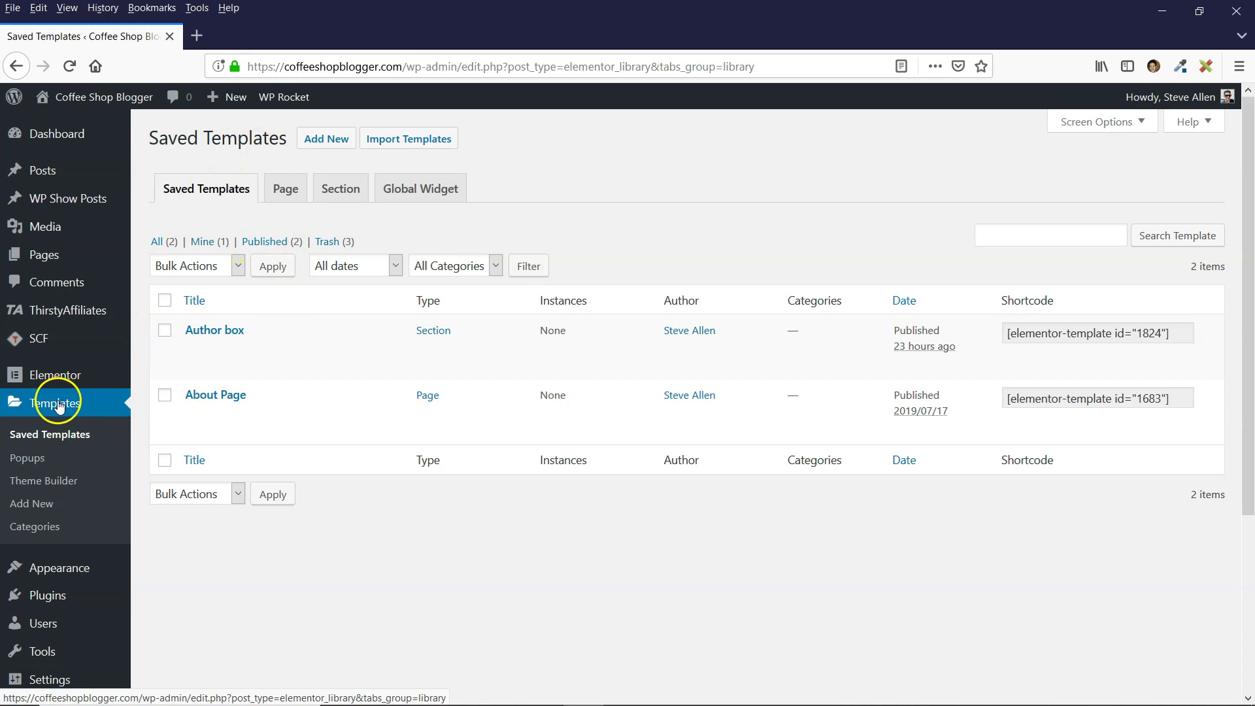
pyautogui.click(336, 138)
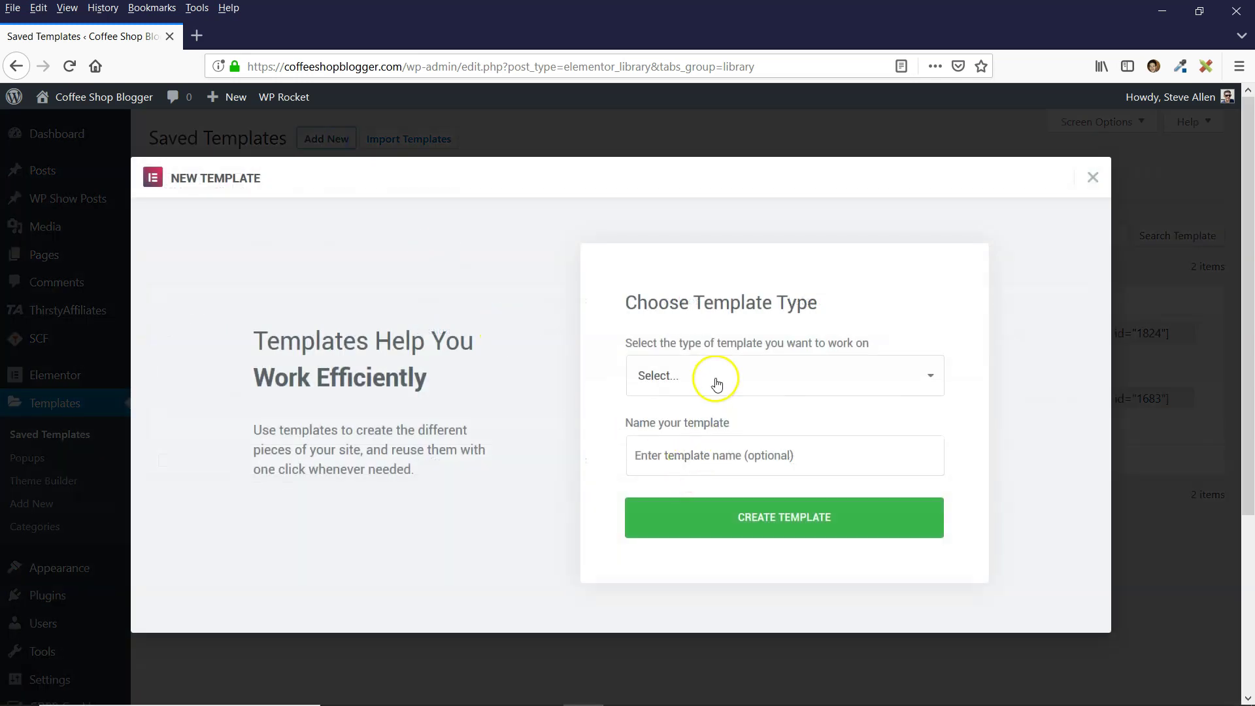
pyautogui.click(684, 377)
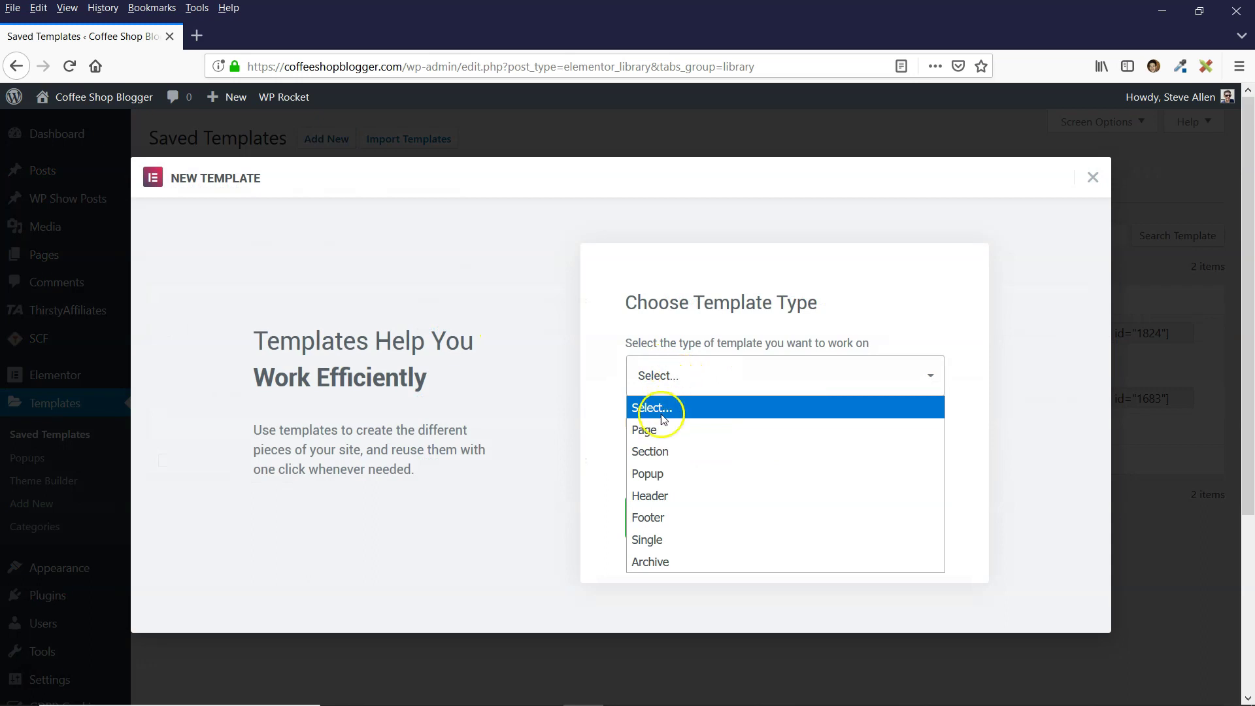
pyautogui.click(654, 453)
pyautogui.click(691, 457)
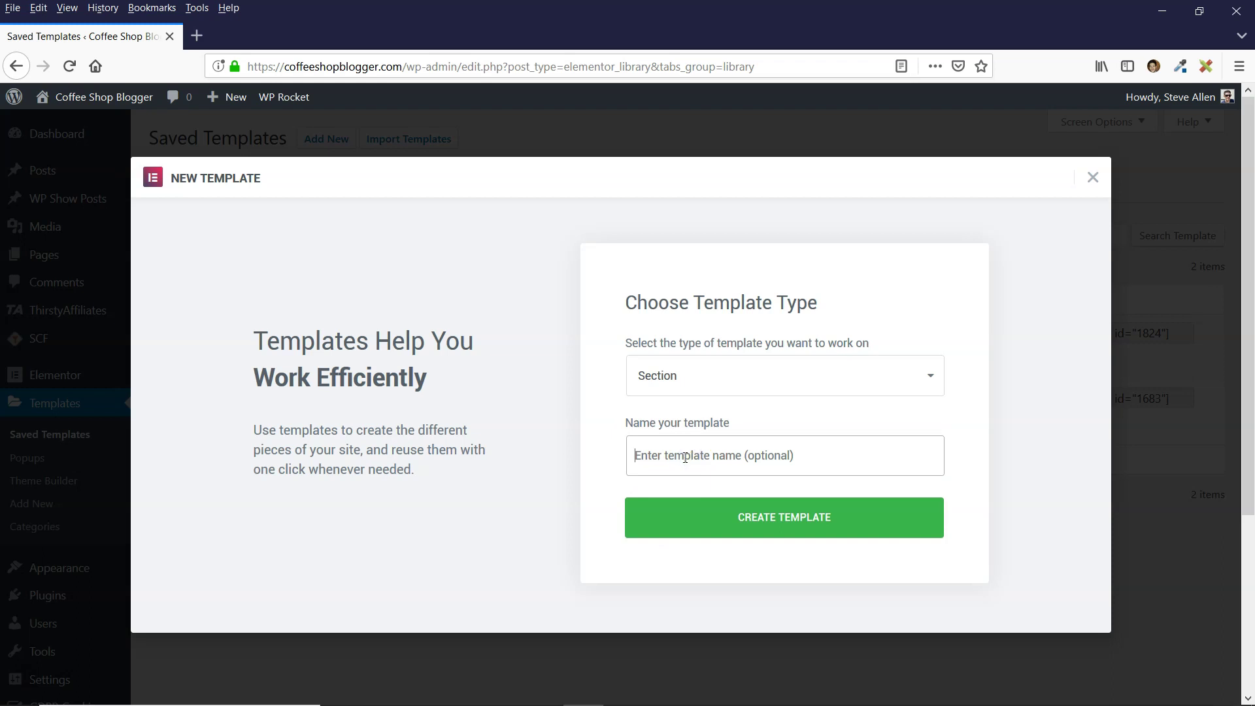
pyautogui.write('Author box')
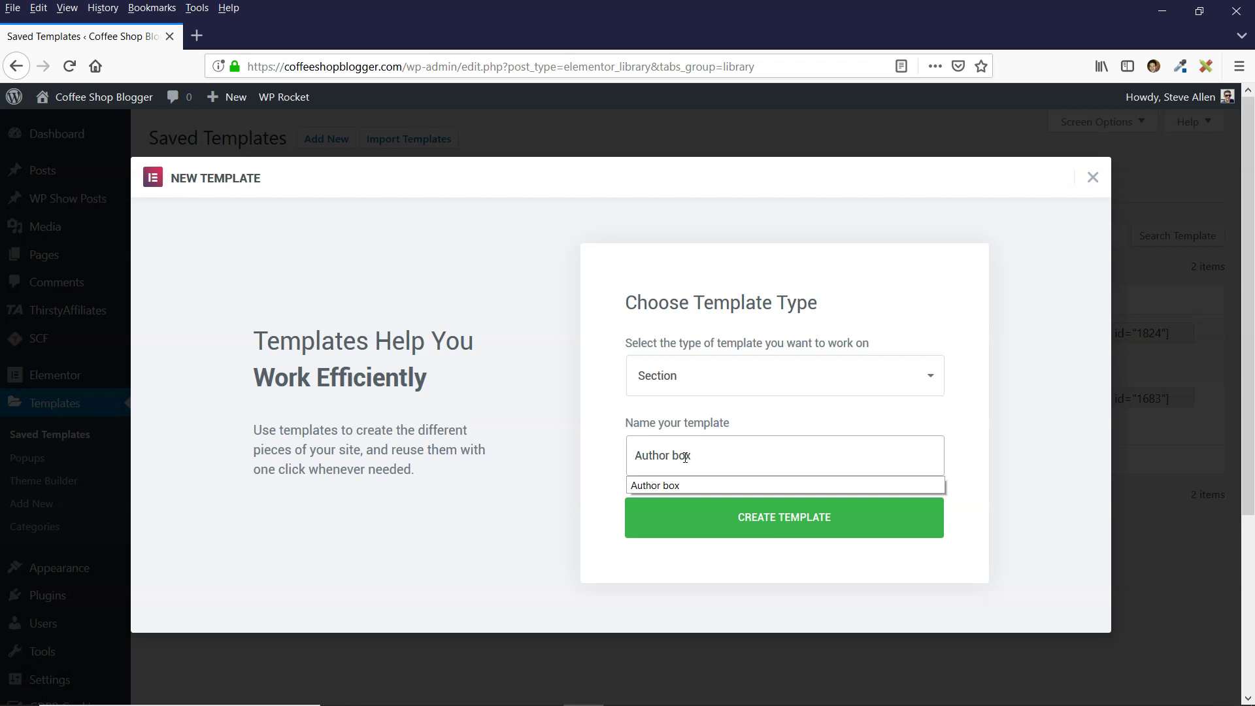
pyautogui.write('2')
pyautogui.click(790, 524)
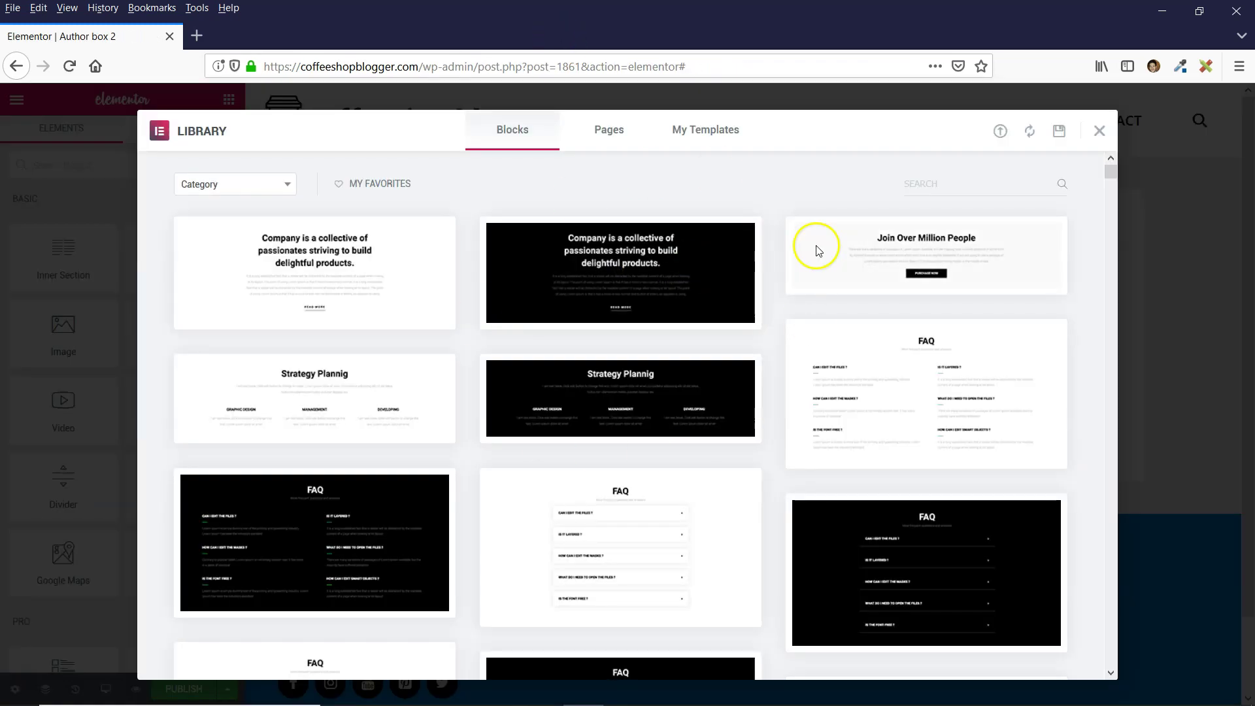
# - Dismiss the block library and add a section with two equal columns to the empty template
pyautogui.click(1100, 131)
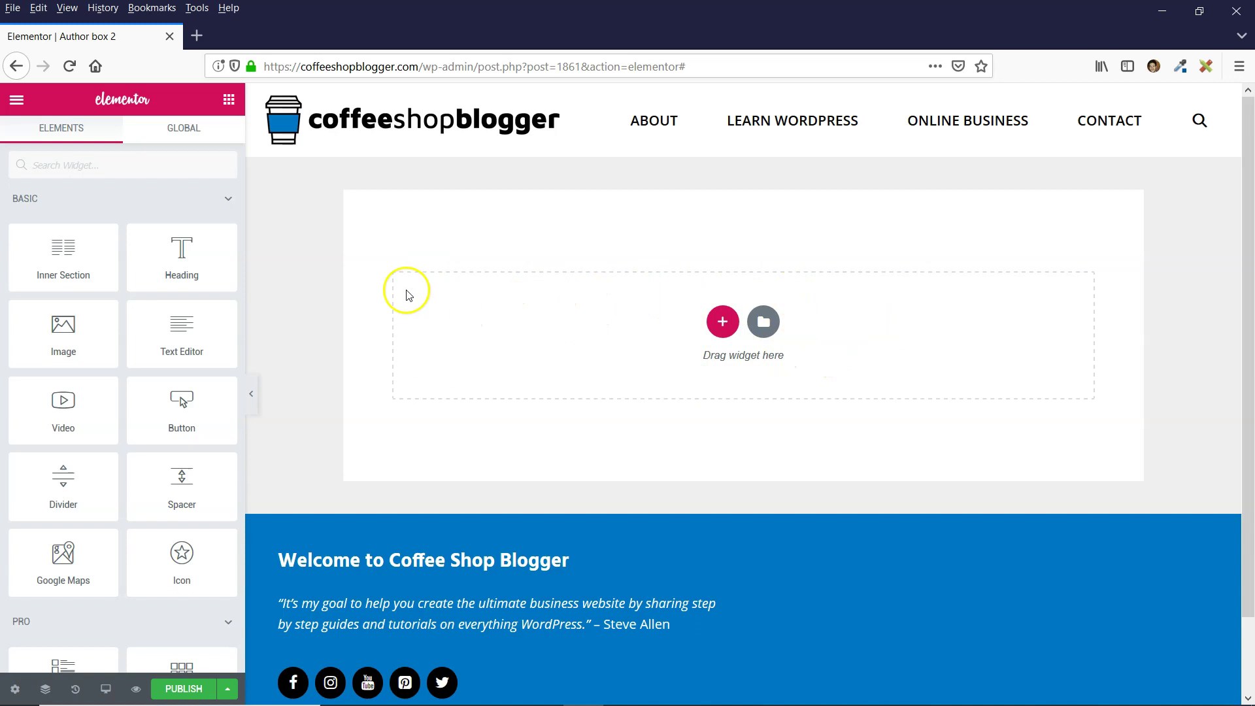
pyautogui.click(723, 318)
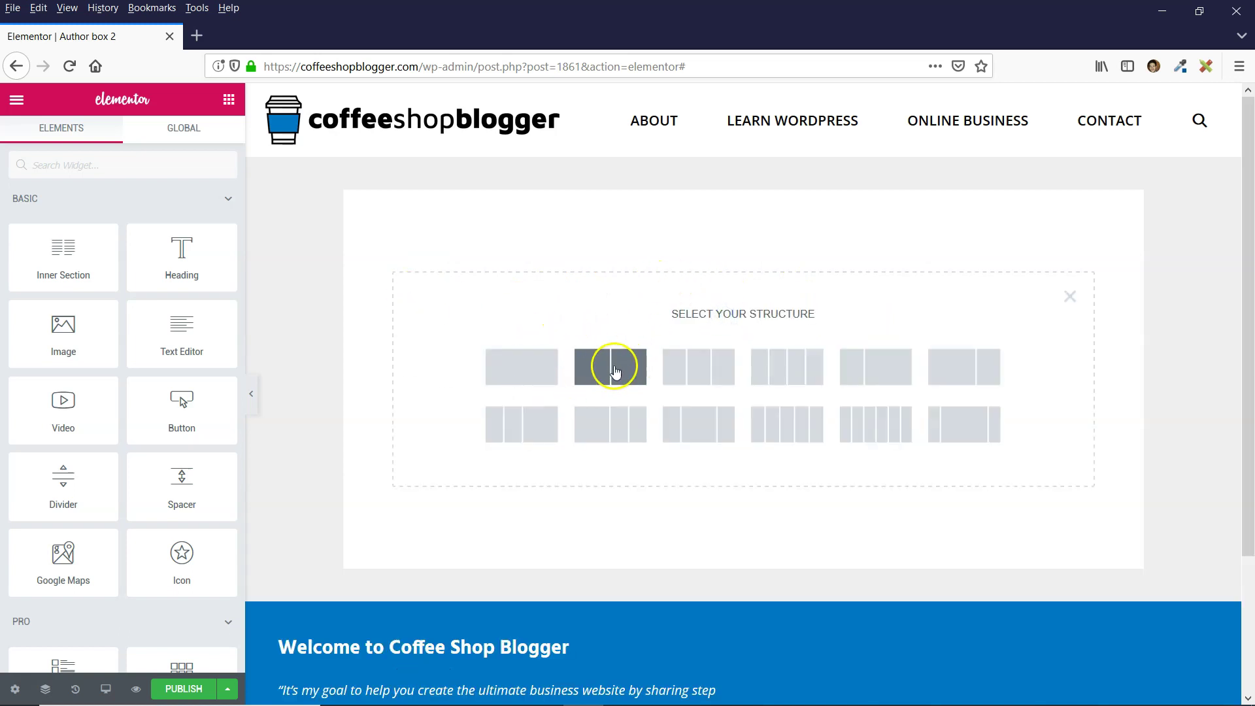
pyautogui.click(609, 371)
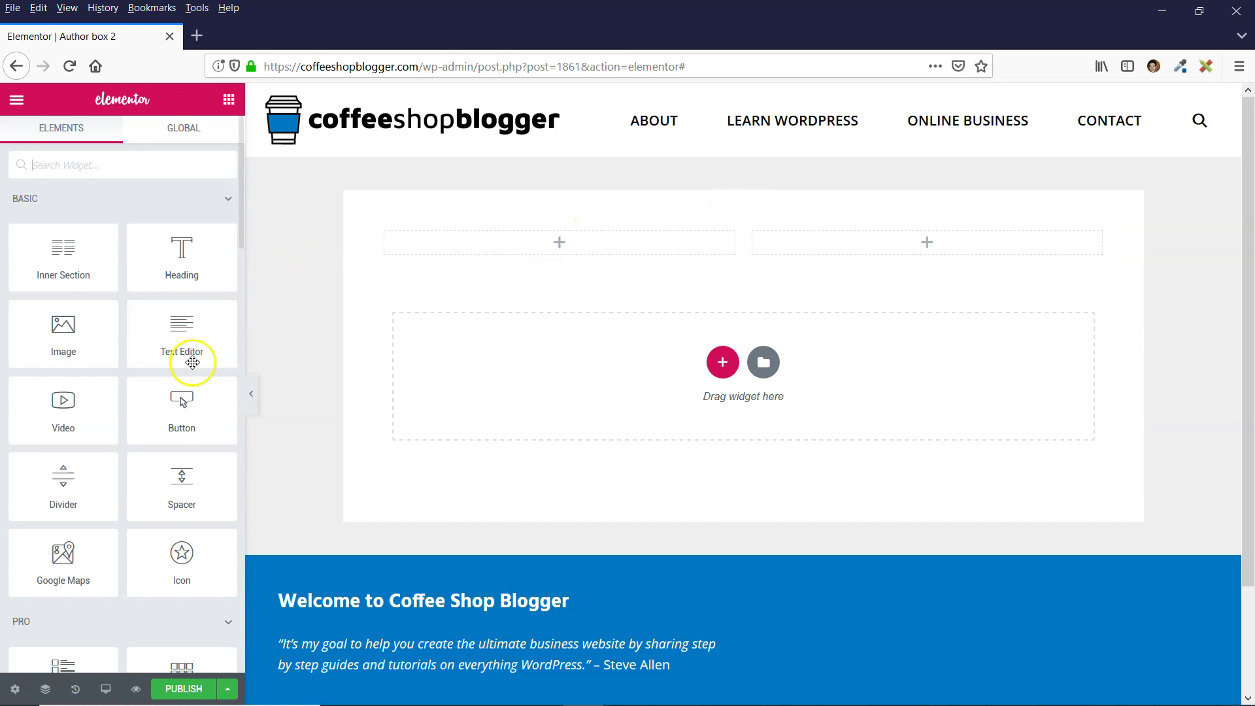
# - Add an Image widget to the first column and set its dynamic source to Author Profile Picture
pyautogui.moveTo(60, 339); pyautogui.dragTo(547, 243)
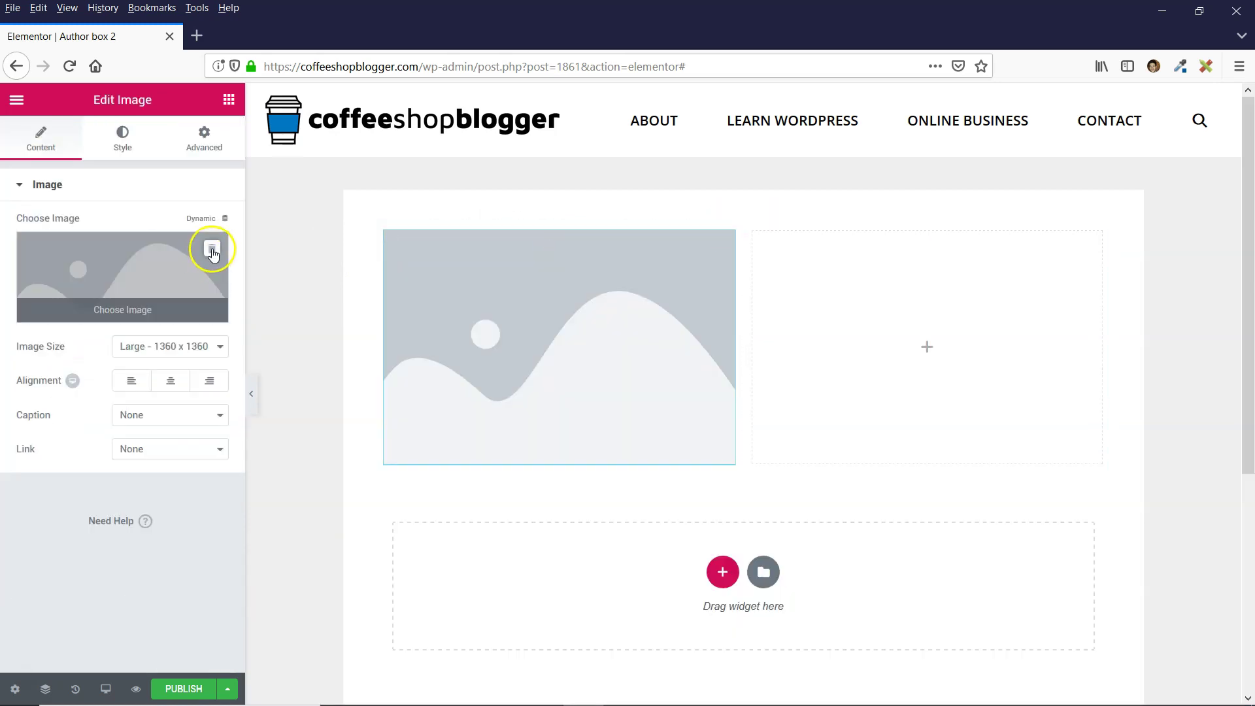
pyautogui.click(212, 250)
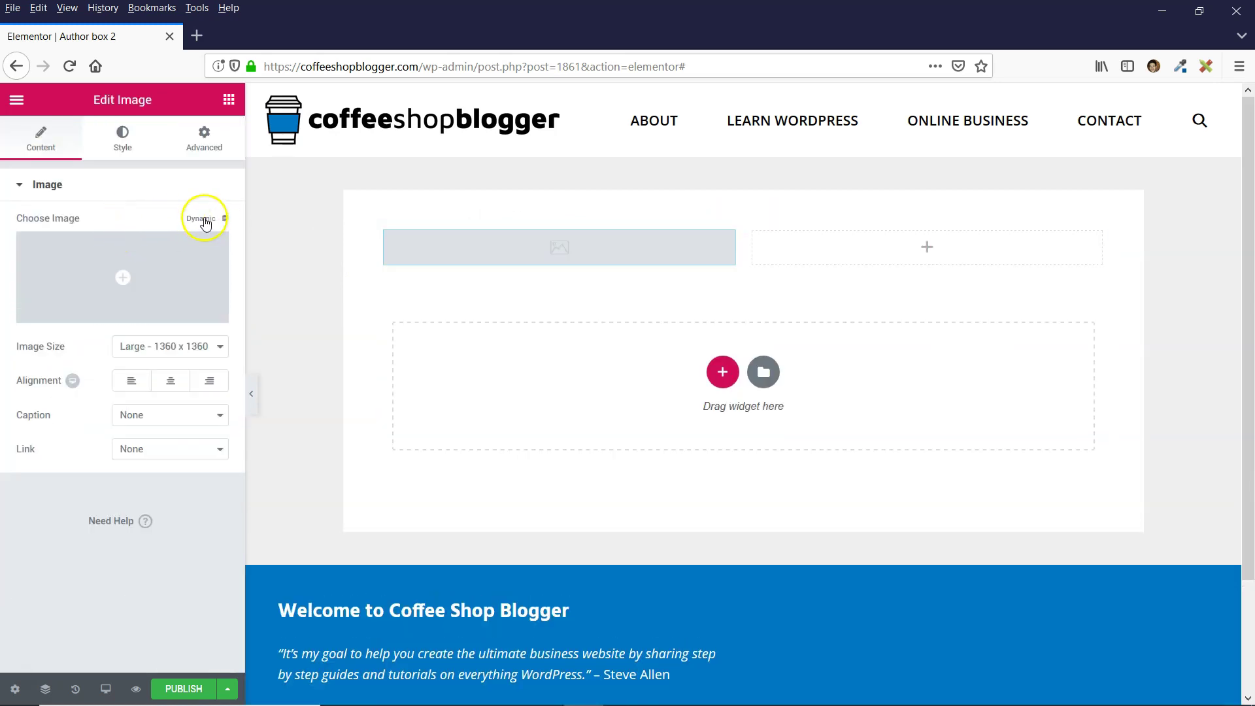
pyautogui.click(204, 223)
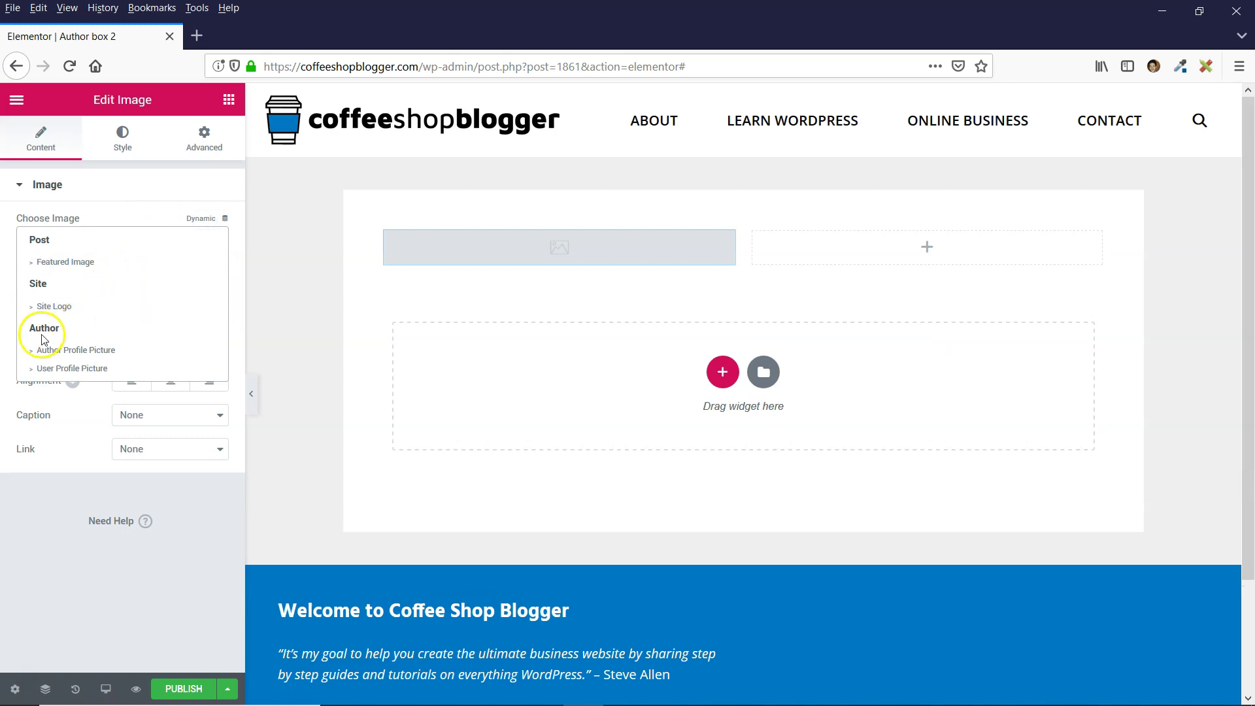
pyautogui.click(103, 353)
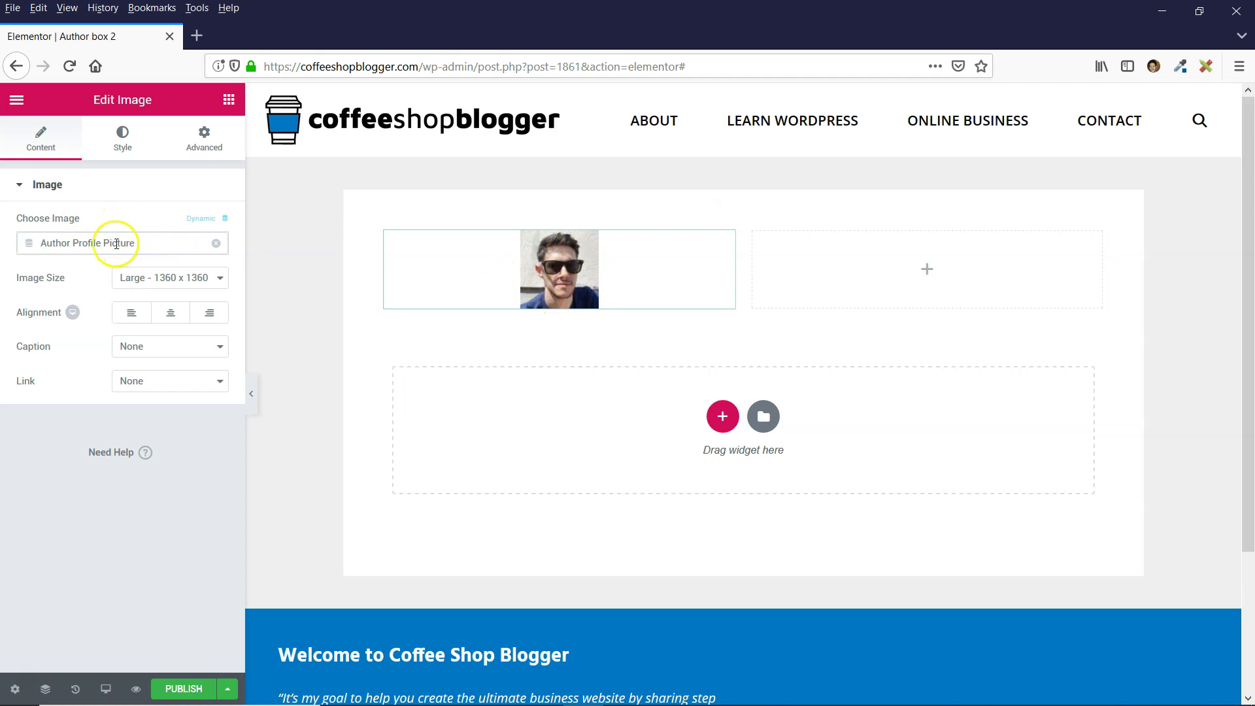
# - Set the profile picture's image size to Full and its alignment to center
pyautogui.click(157, 275)
pyautogui.click(125, 370)
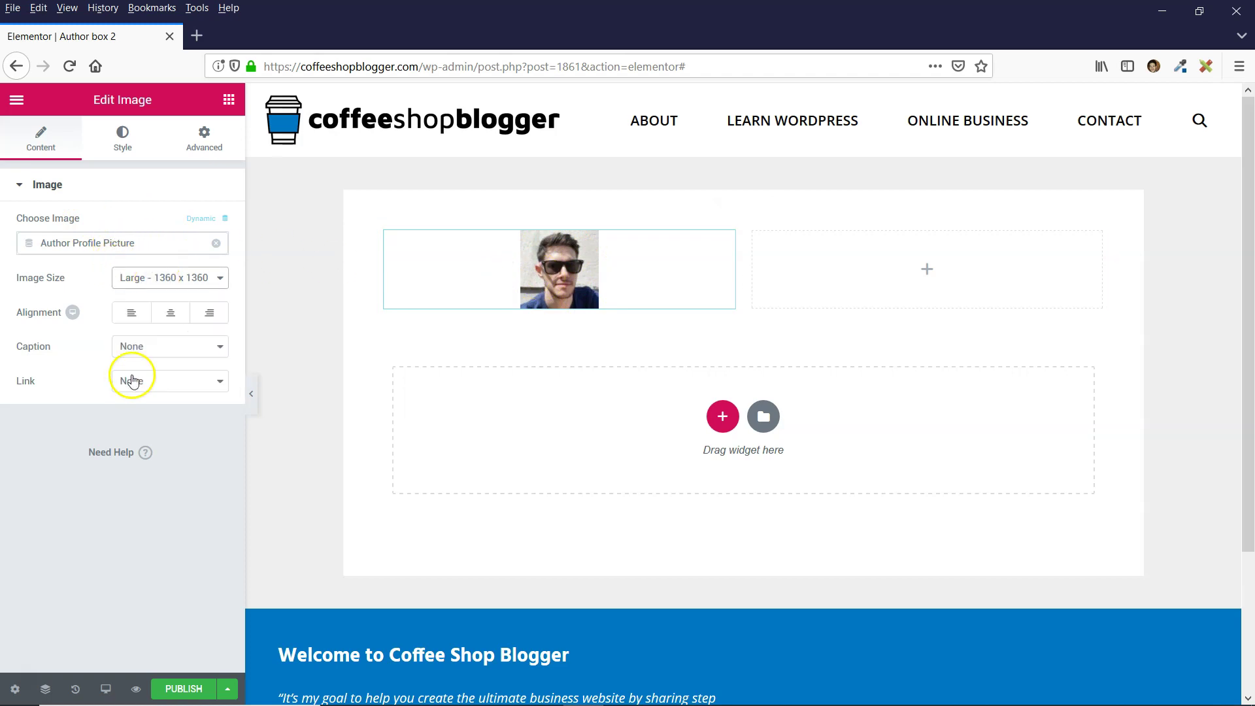
pyautogui.click(171, 313)
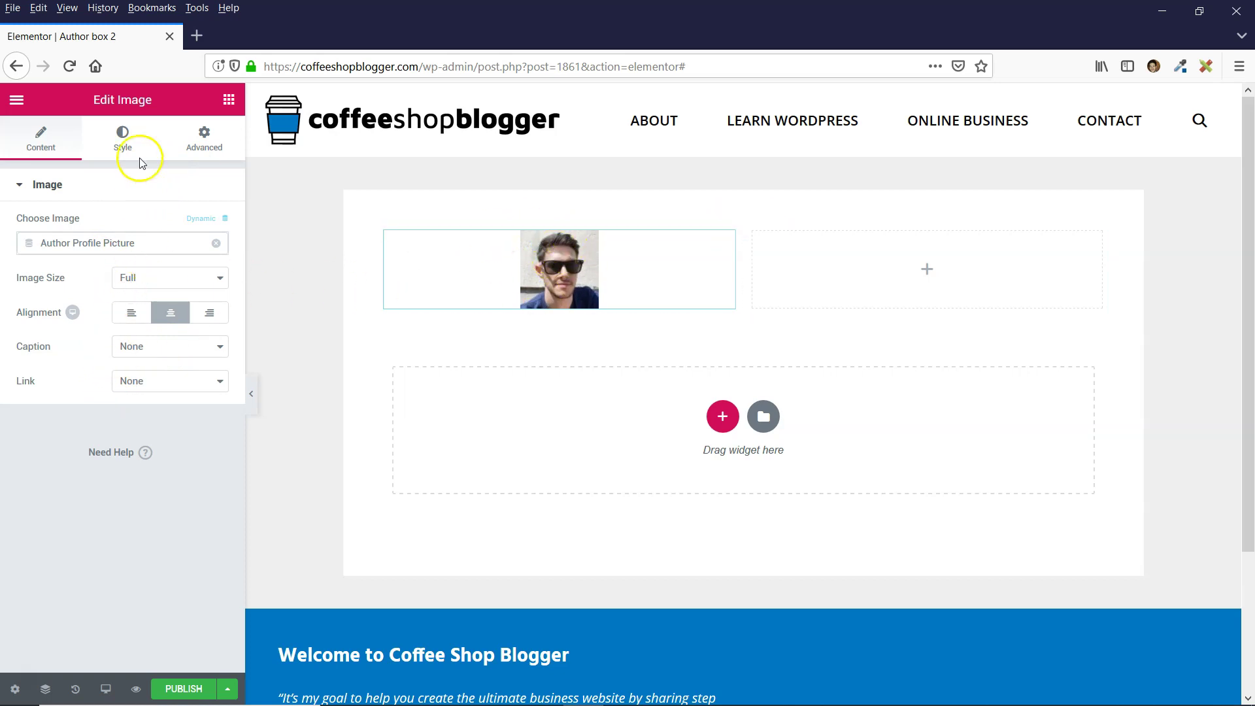
# - Select the two-column section's style settings and sample the footer's blue (#0077C3) with the page color picker
pyautogui.click(129, 134)
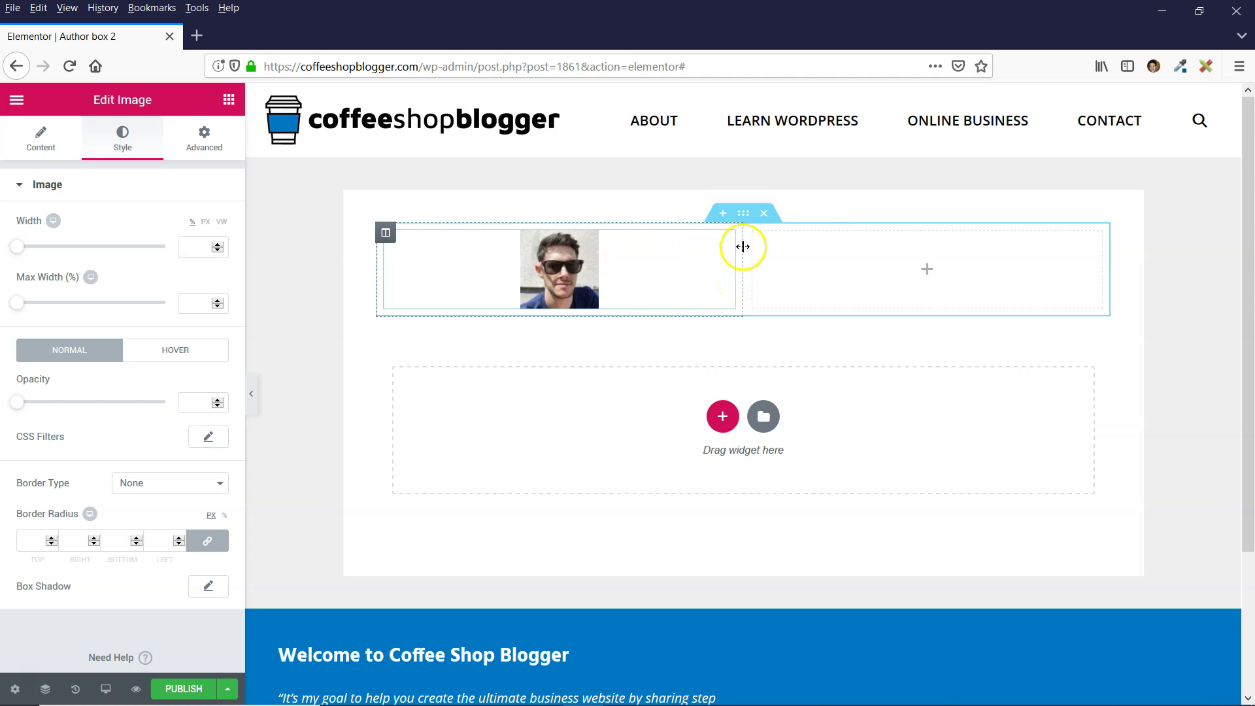
pyautogui.click(750, 214)
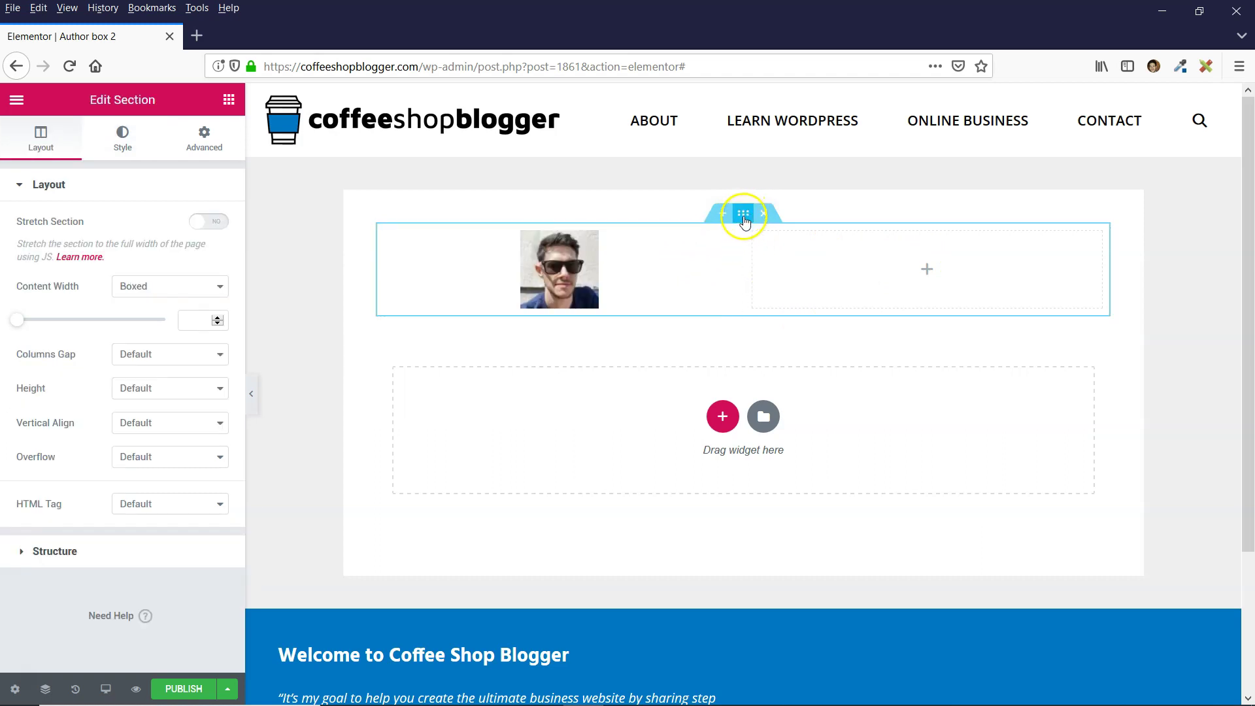
pyautogui.click(126, 140)
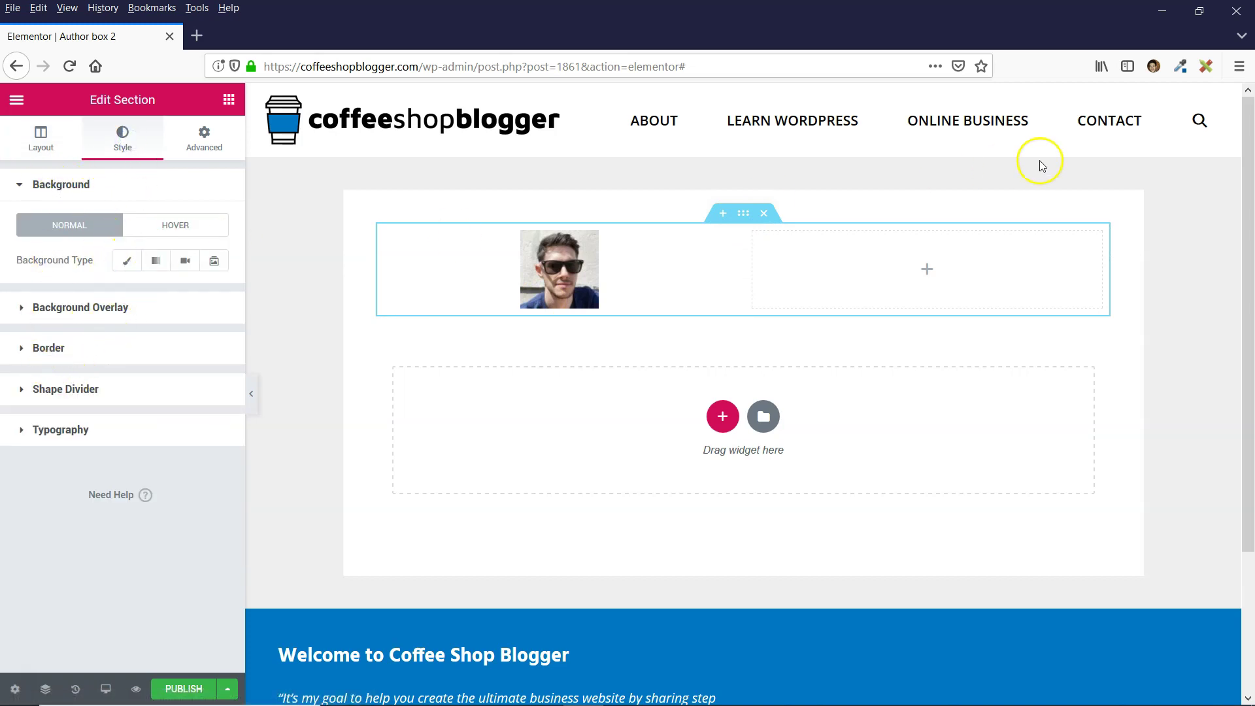
pyautogui.click(1183, 76)
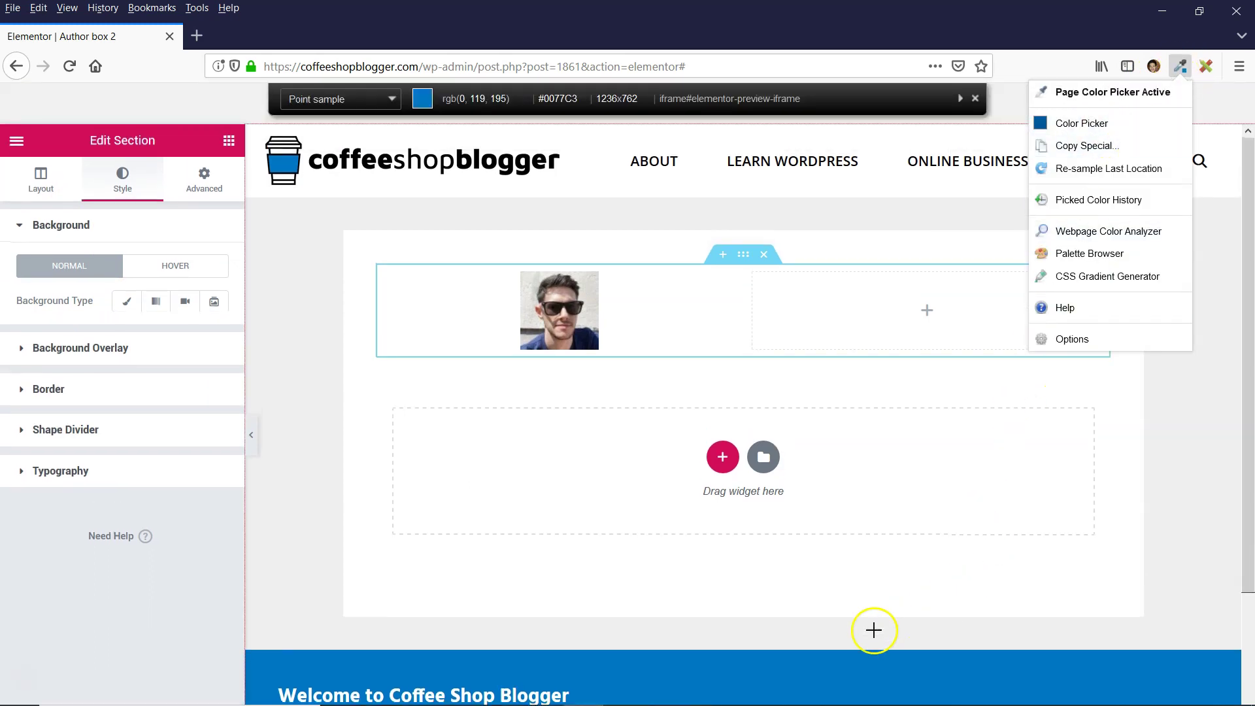
pyautogui.click(775, 667)
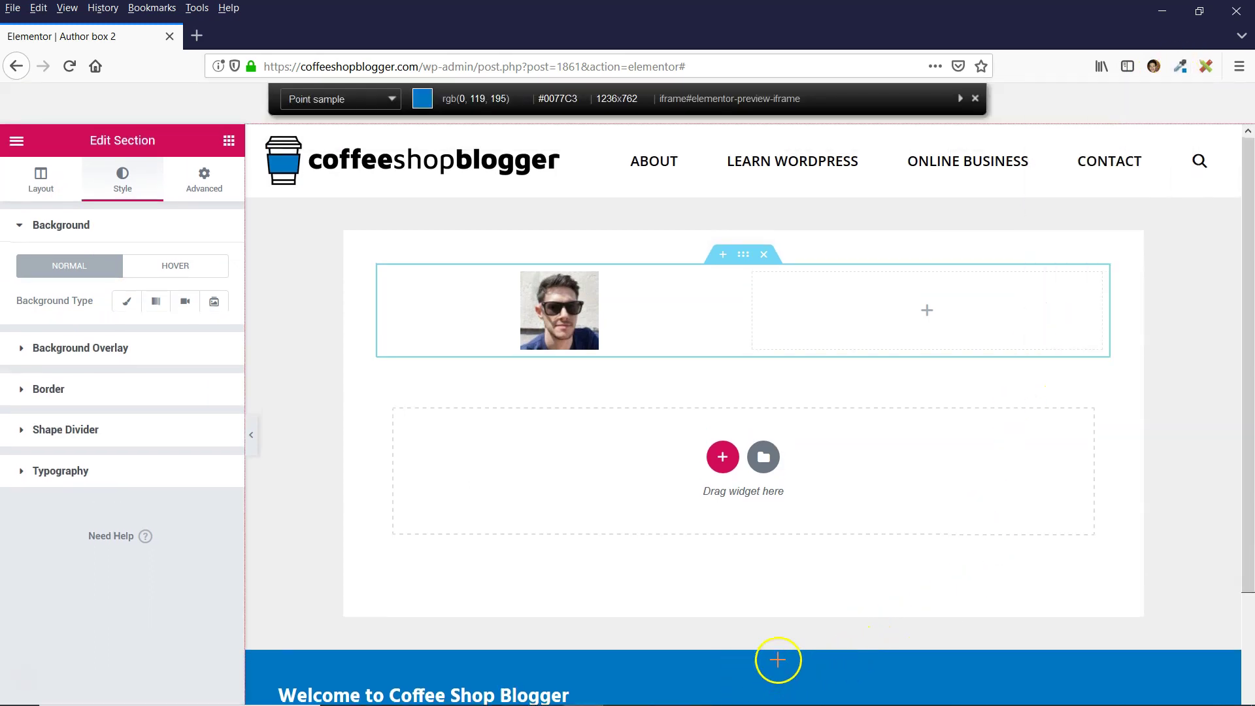
pyautogui.click(767, 687)
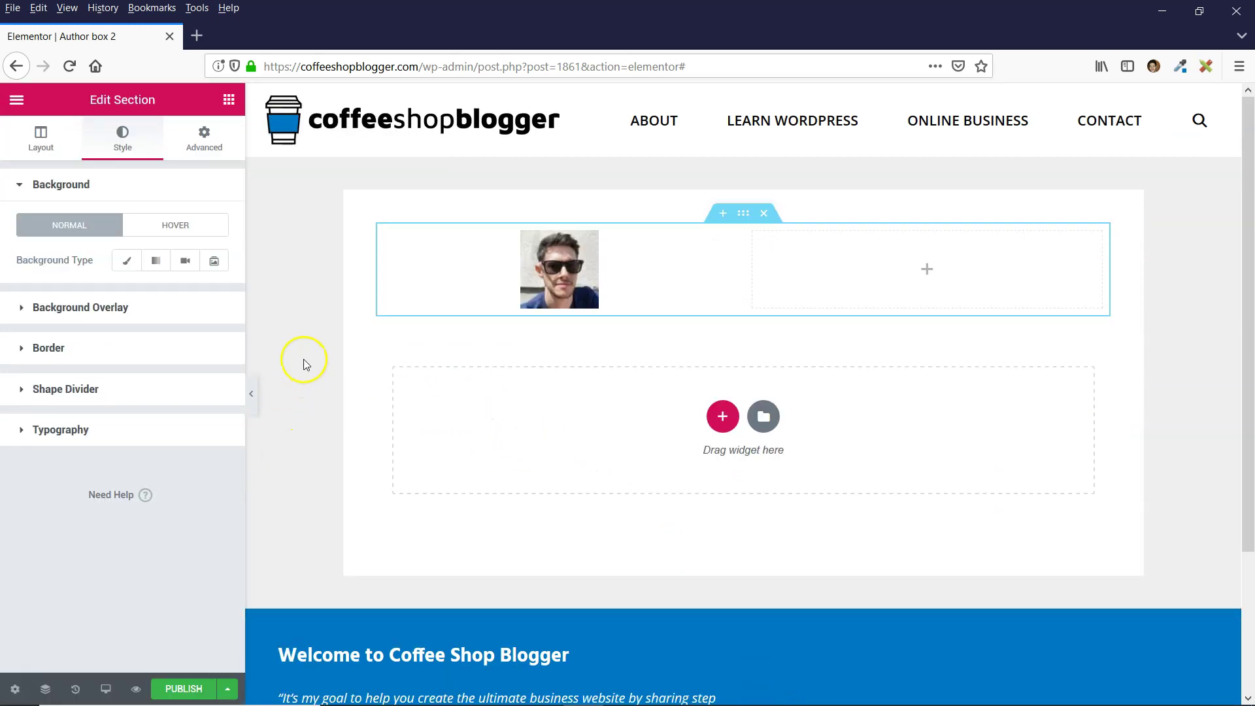
# - Give the section a classic background with the sampled color #0077c3
pyautogui.click(126, 261)
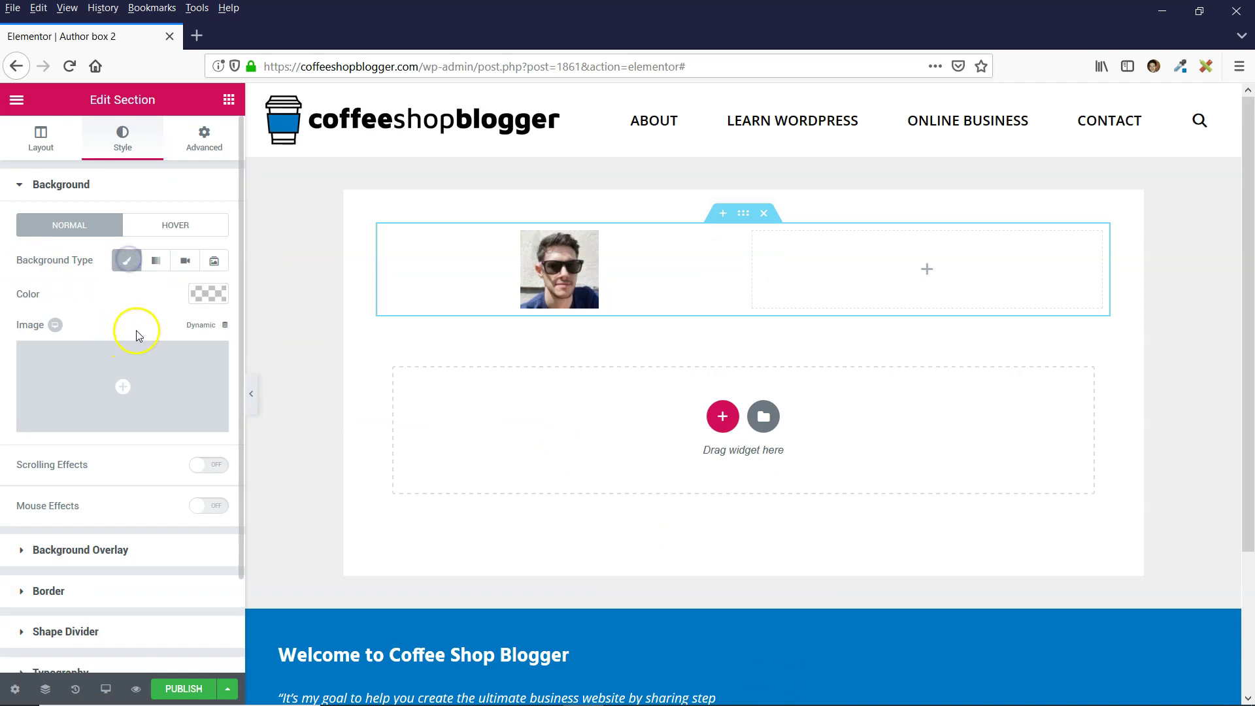
pyautogui.click(209, 294)
pyautogui.click(69, 296)
pyautogui.hotkey('ctrl', 'v')
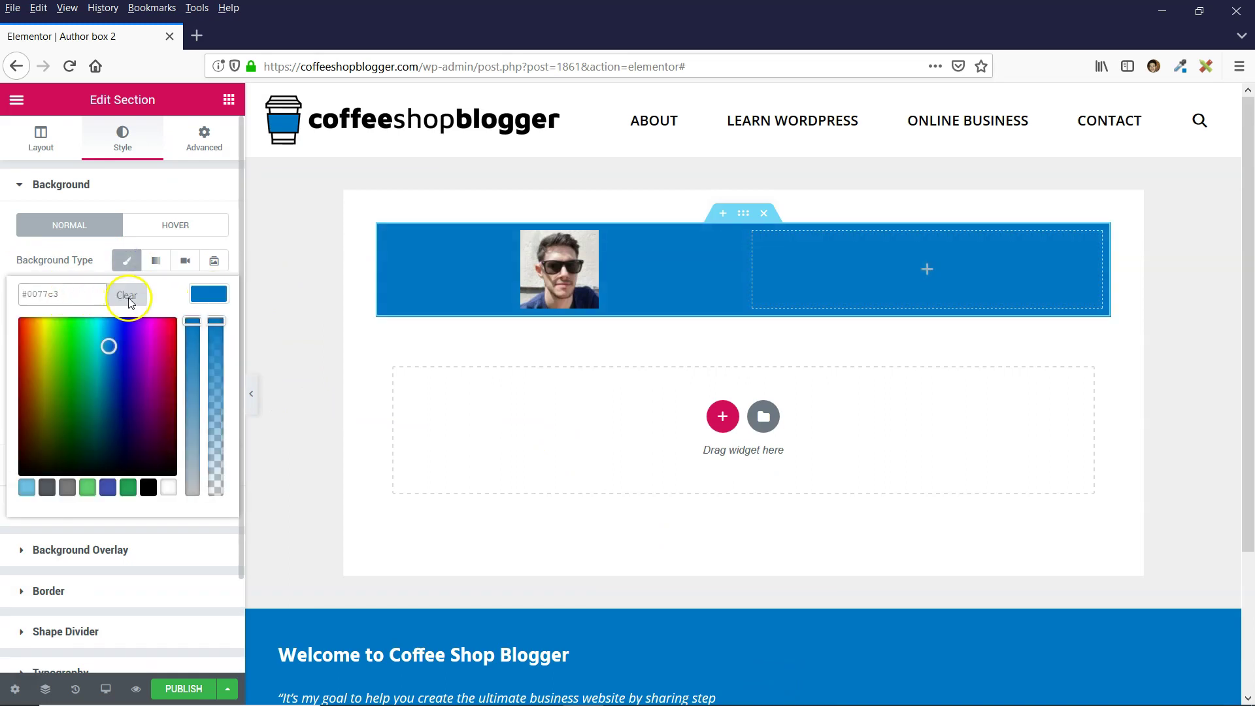
pyautogui.click(202, 294)
# - Narrow the first column to about a fifth of the section's width, leaving the rest for the second column
pyautogui.click(726, 266)
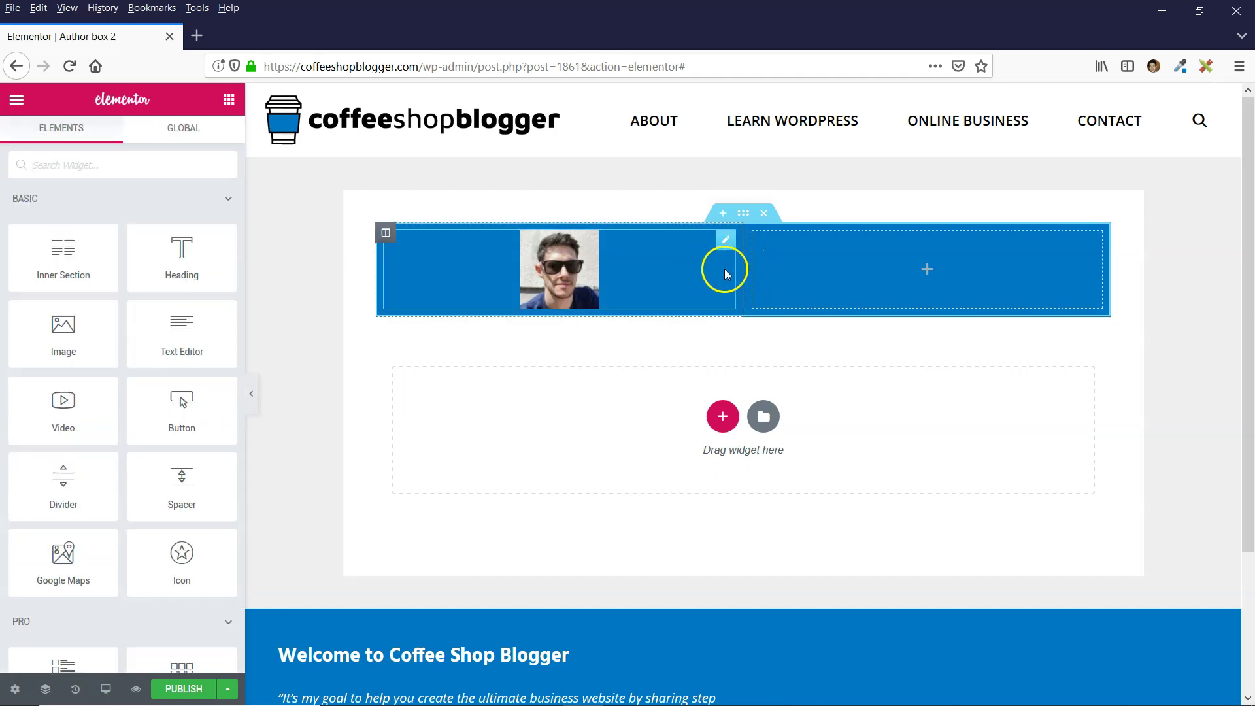
pyautogui.click(743, 265)
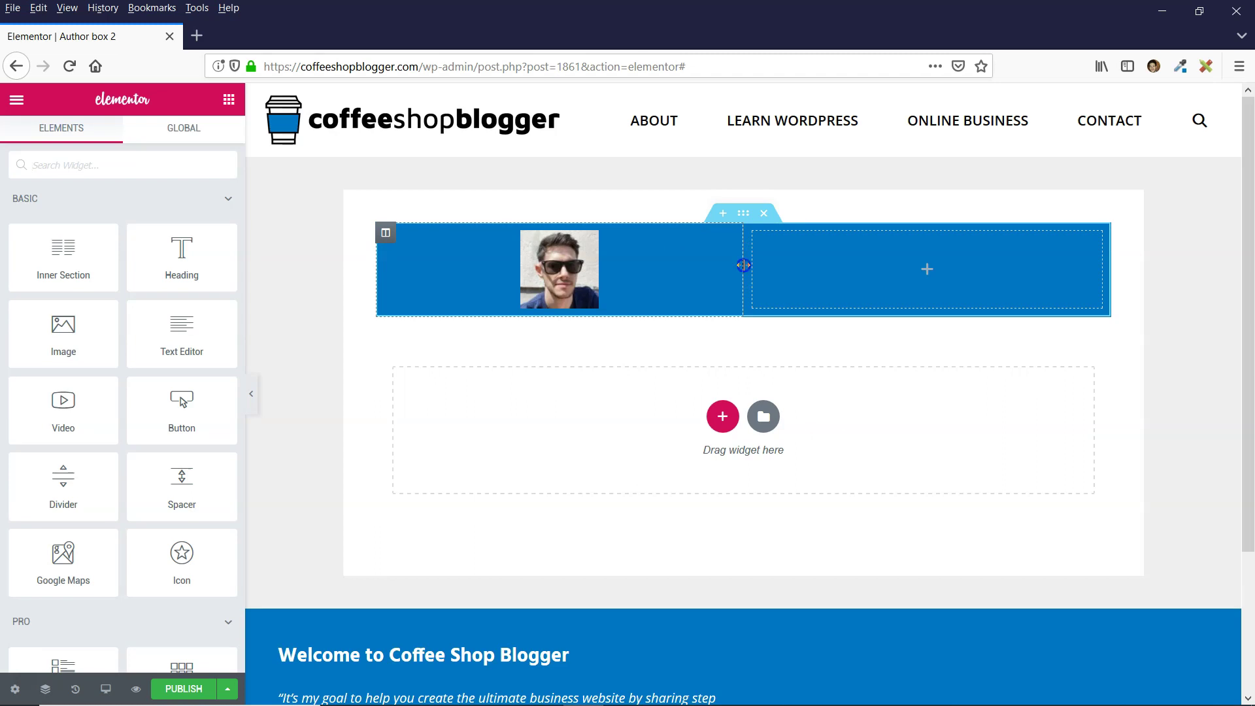
pyautogui.moveTo(744, 265); pyautogui.dragTo(531, 268)
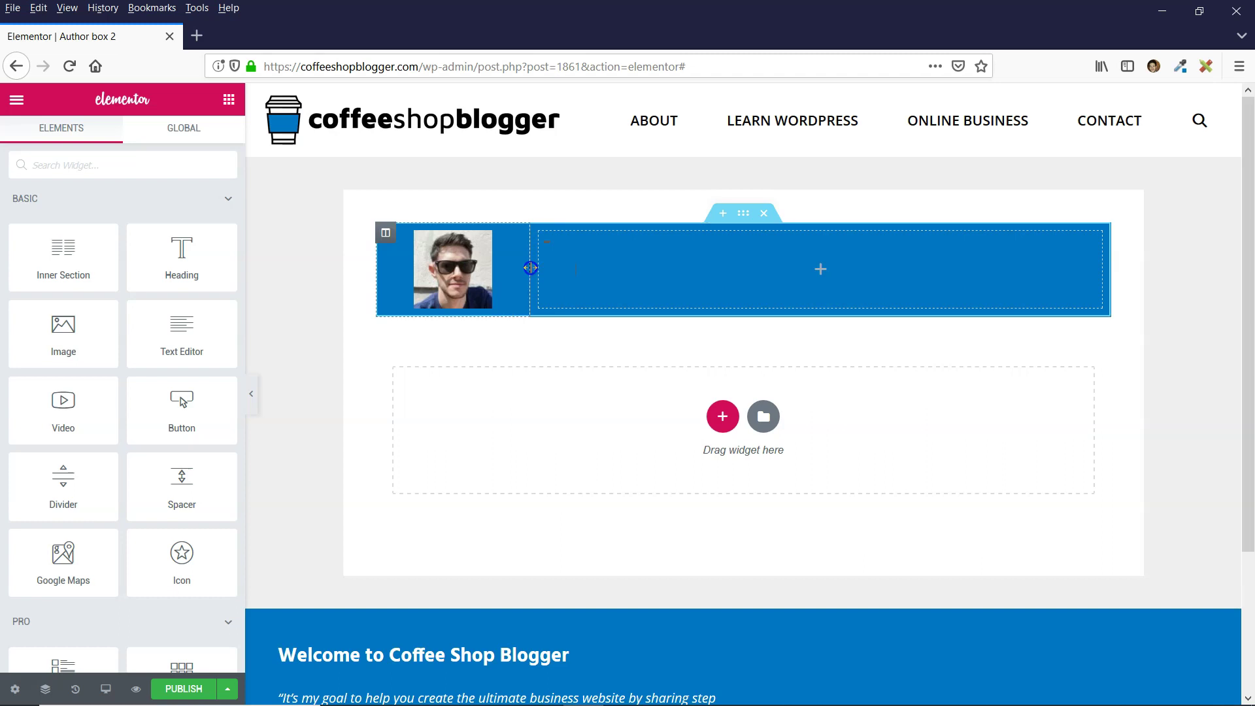
# - Add a Social Icons widget below the profile picture, with Circle shape and center alignment
pyautogui.click(662, 273)
pyautogui.moveTo(241, 184); pyautogui.dragTo(240, 543)
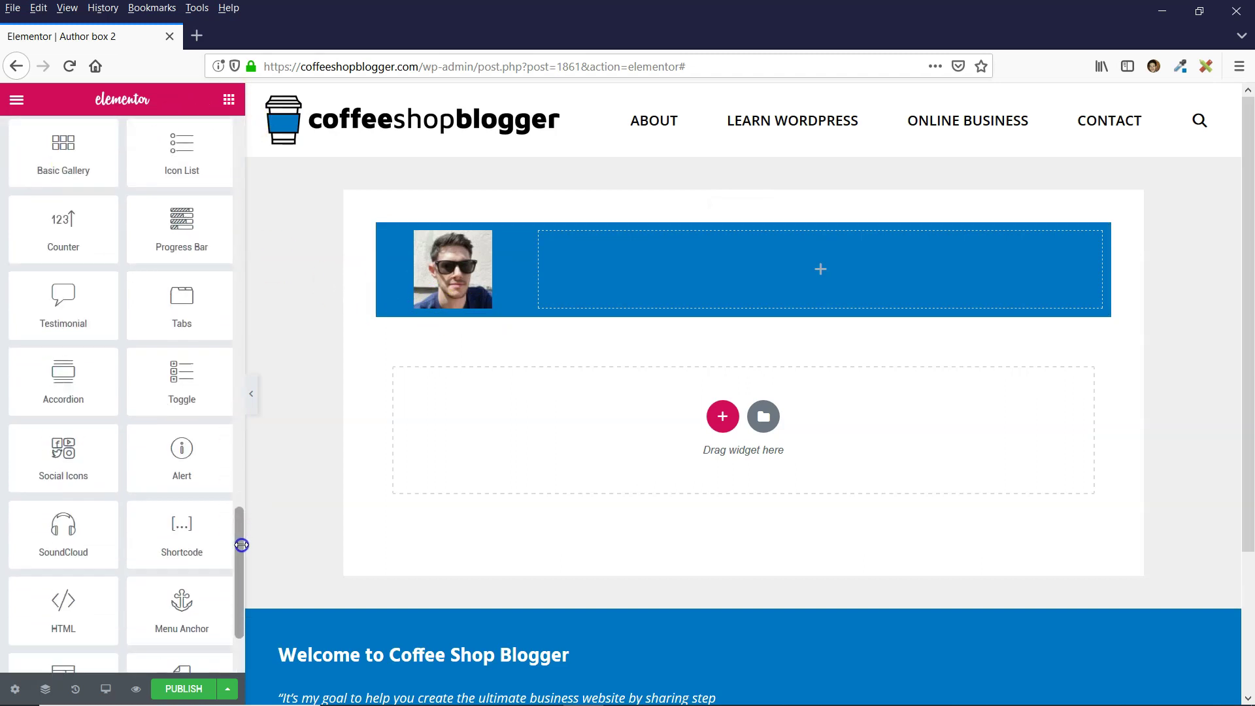
pyautogui.moveTo(63, 474); pyautogui.dragTo(457, 316)
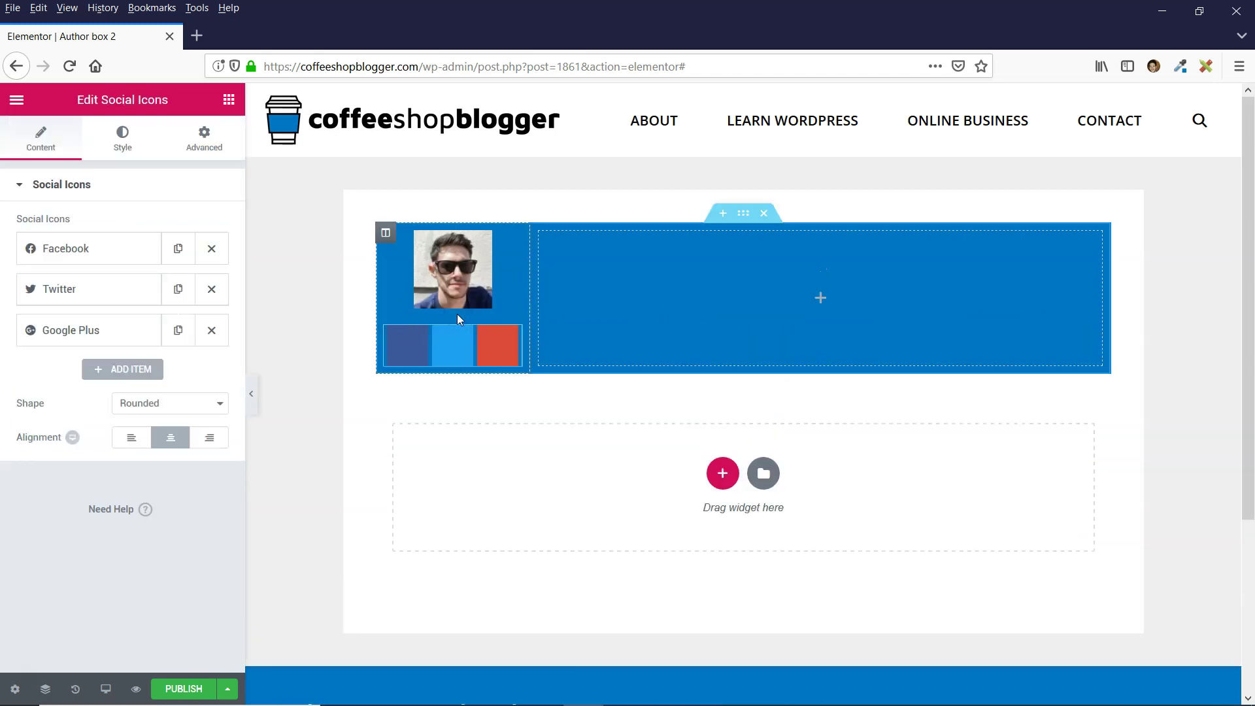
pyautogui.click(162, 410)
pyautogui.click(134, 461)
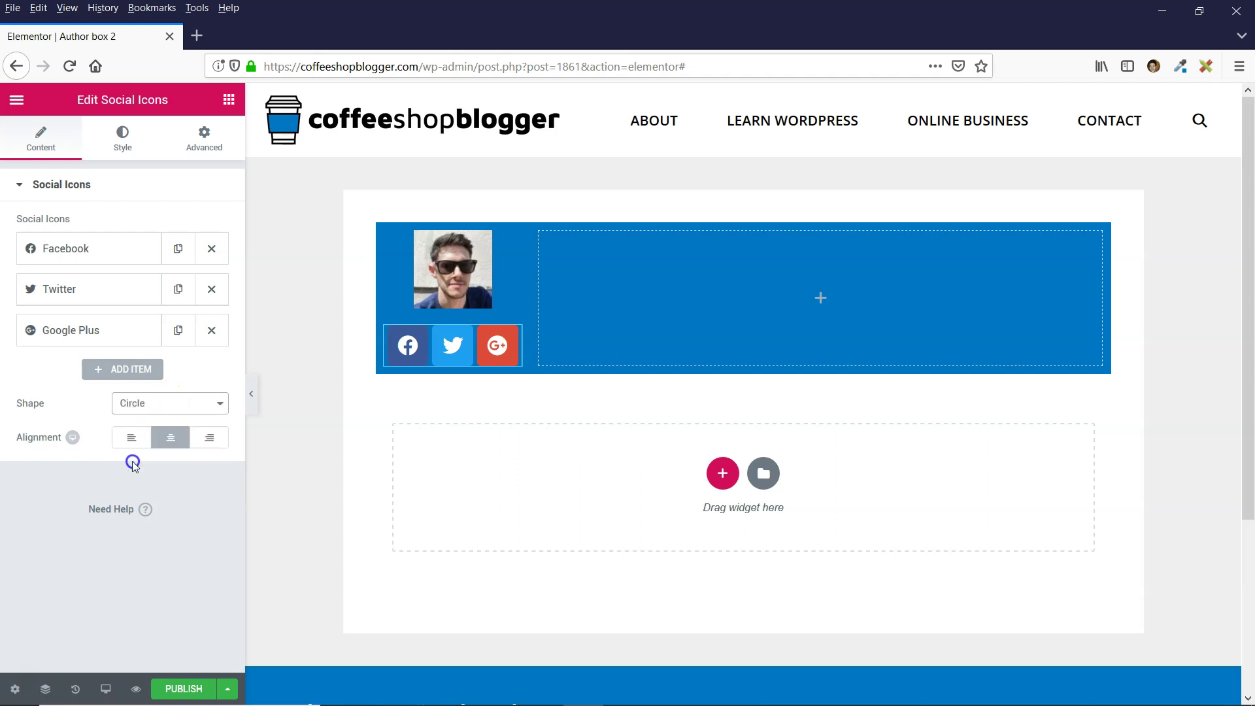
pyautogui.click(172, 442)
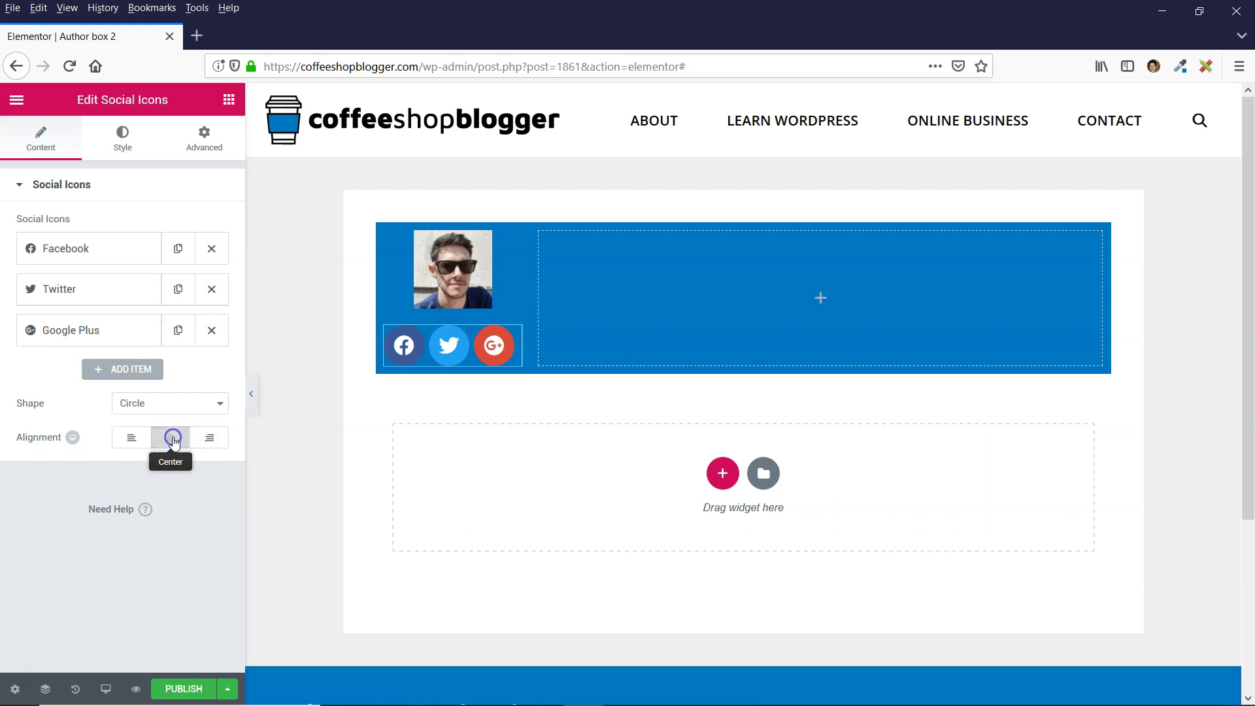
# - Remove the Google Plus item from the social icons and add a new item with the Instagram icon
pyautogui.click(91, 330)
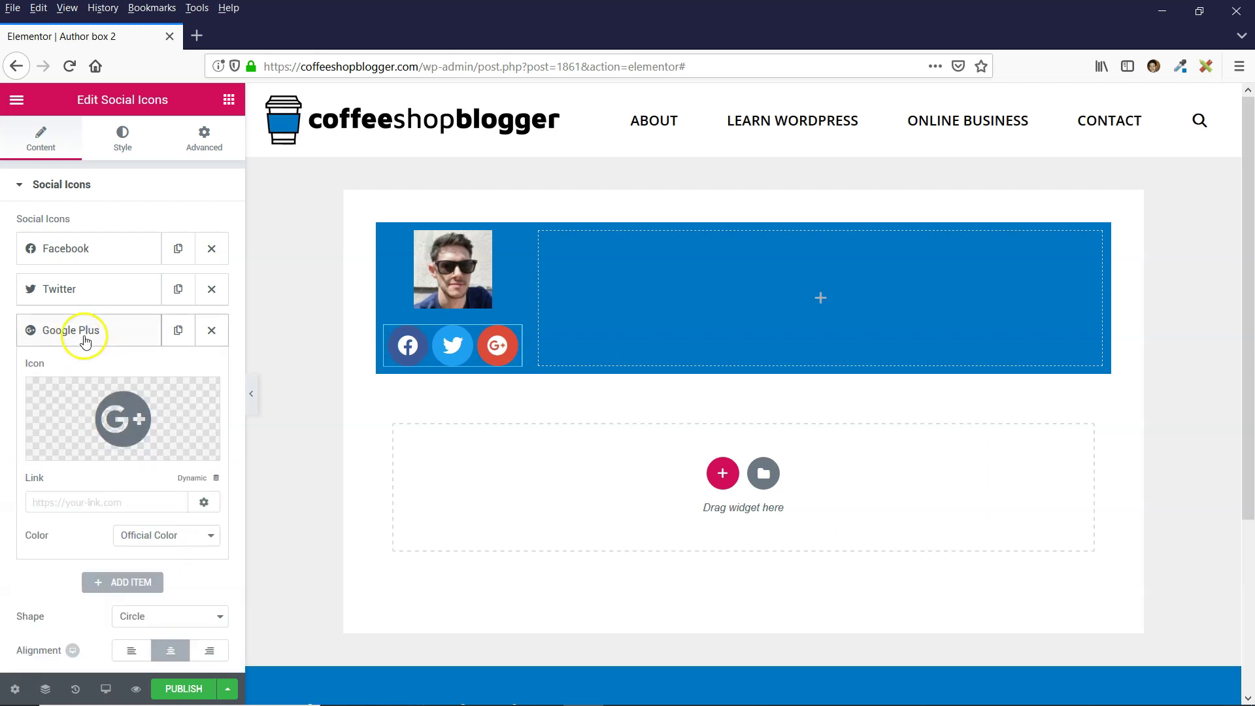
pyautogui.click(213, 332)
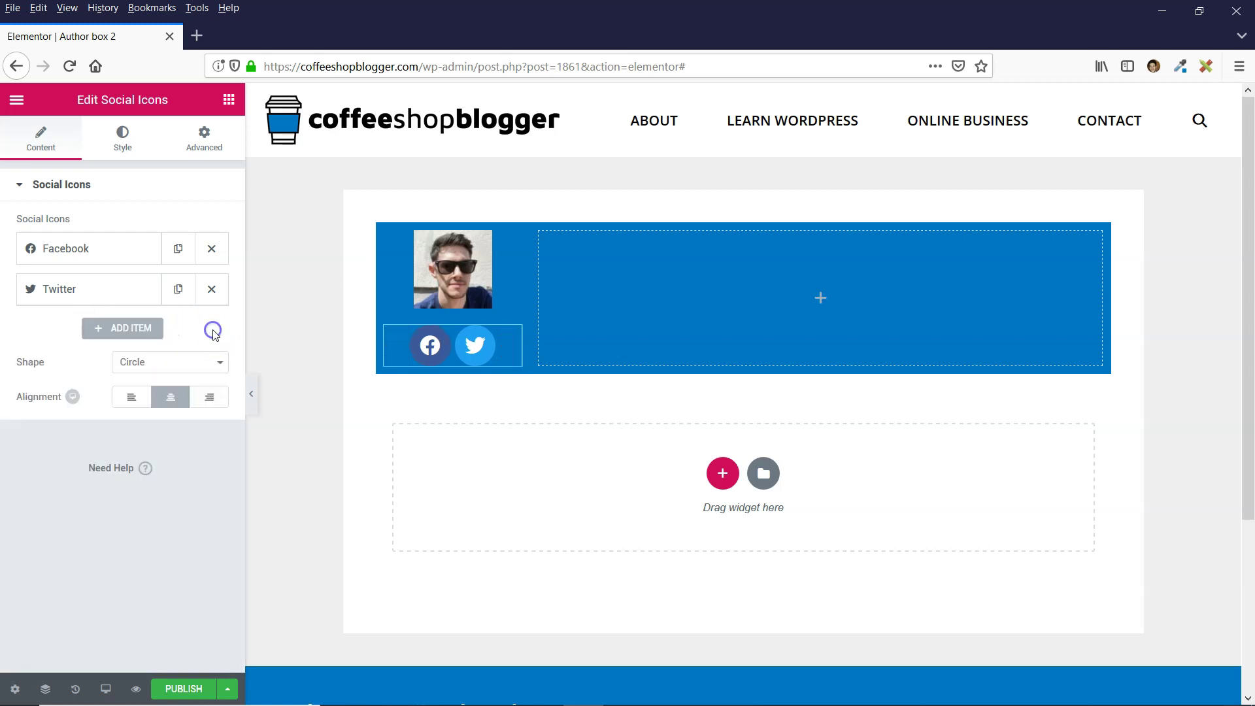
pyautogui.click(127, 331)
pyautogui.scroll(-2, 112, 448)
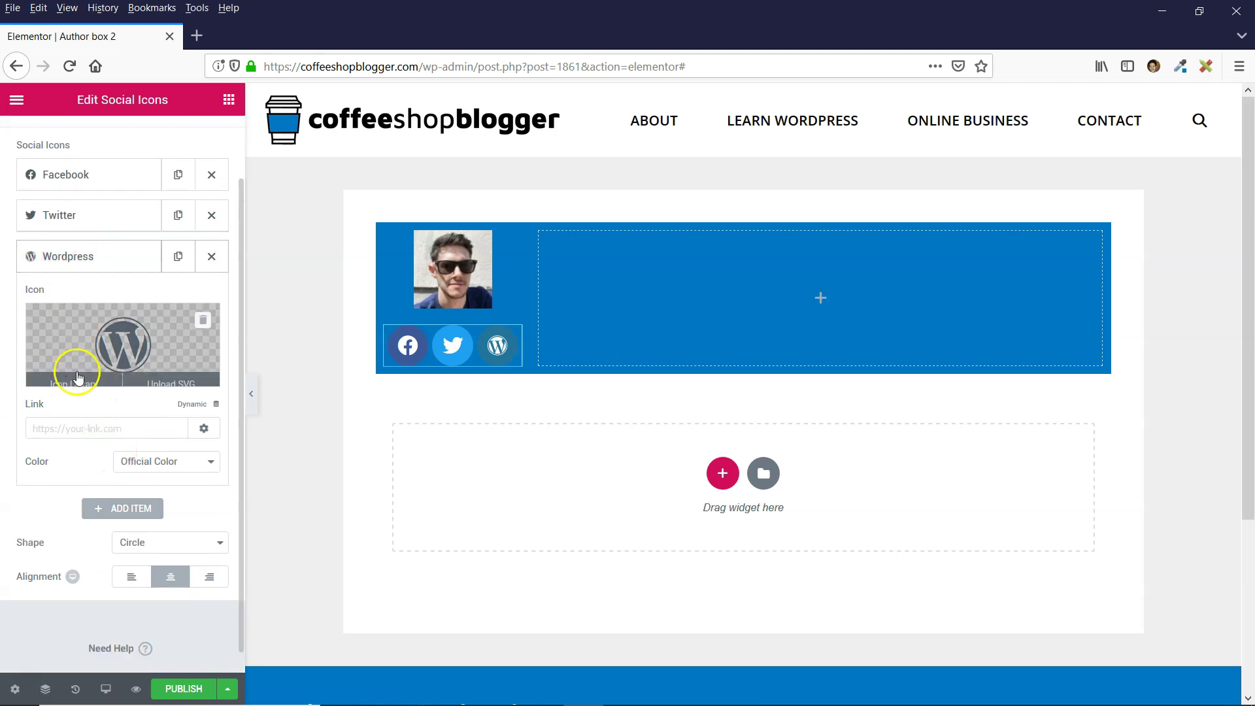
pyautogui.moveTo(191, 328)
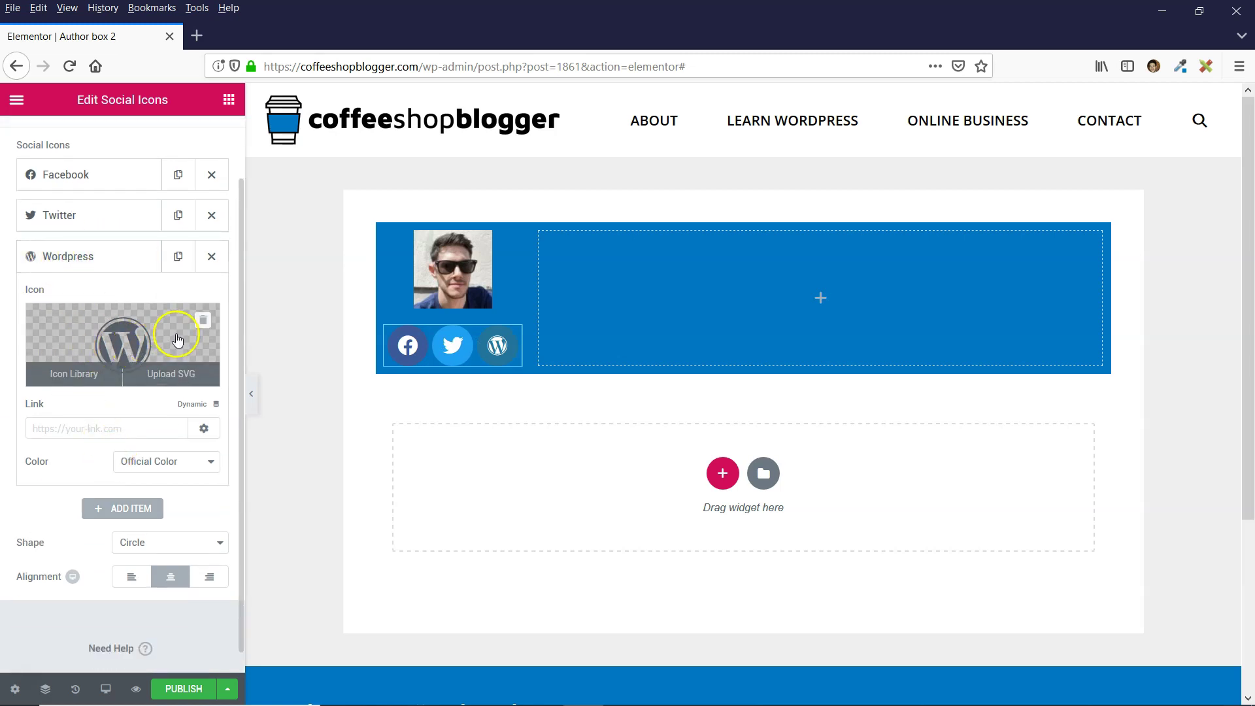
pyautogui.click(79, 375)
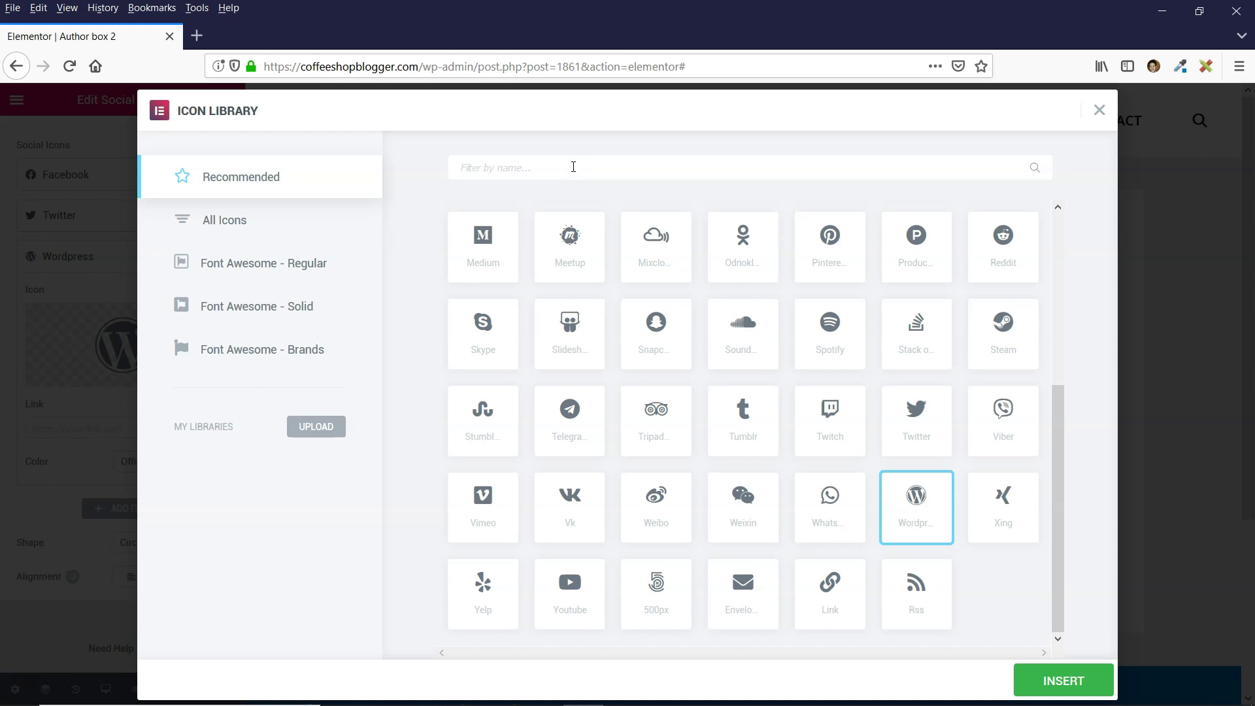
pyautogui.write('inst')
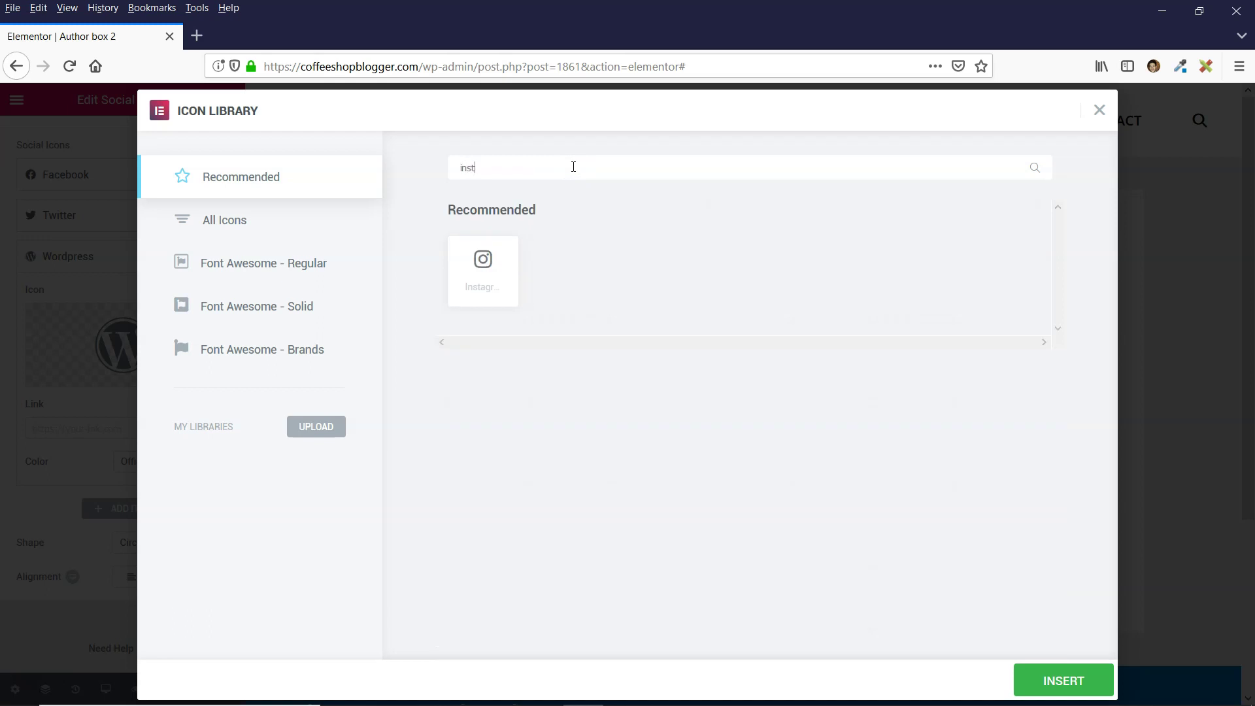
pyautogui.click(494, 275)
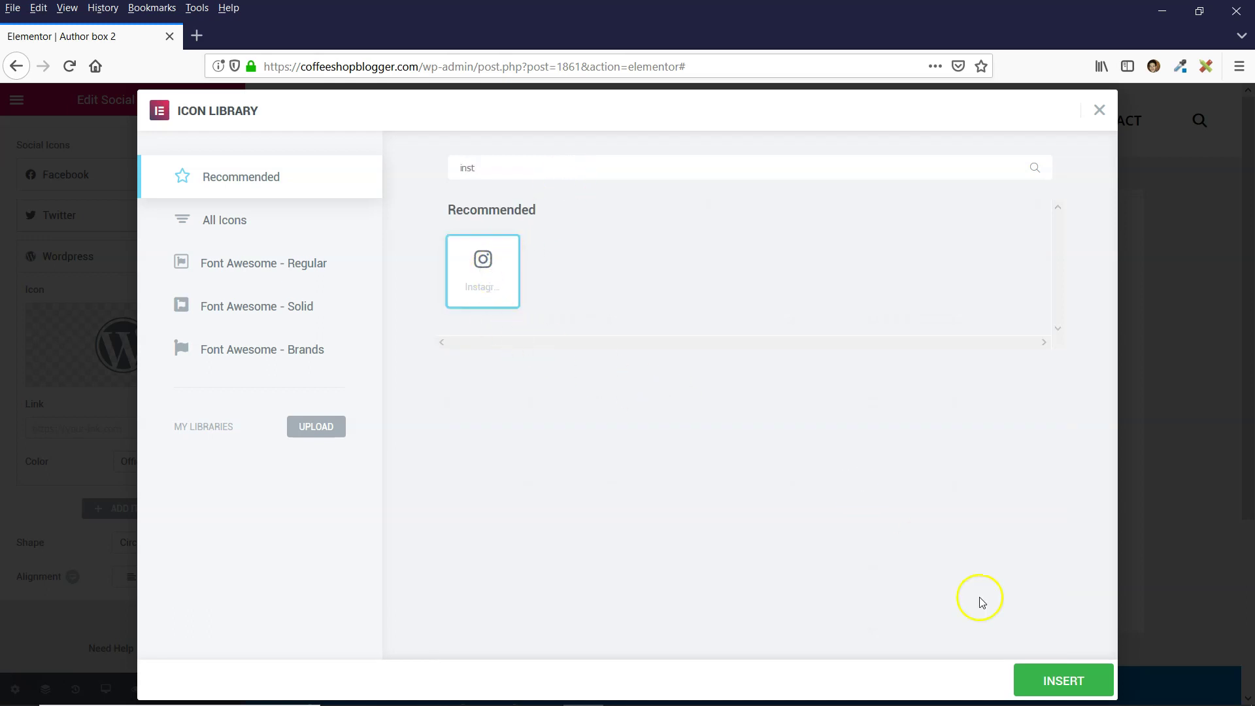
pyautogui.click(1063, 682)
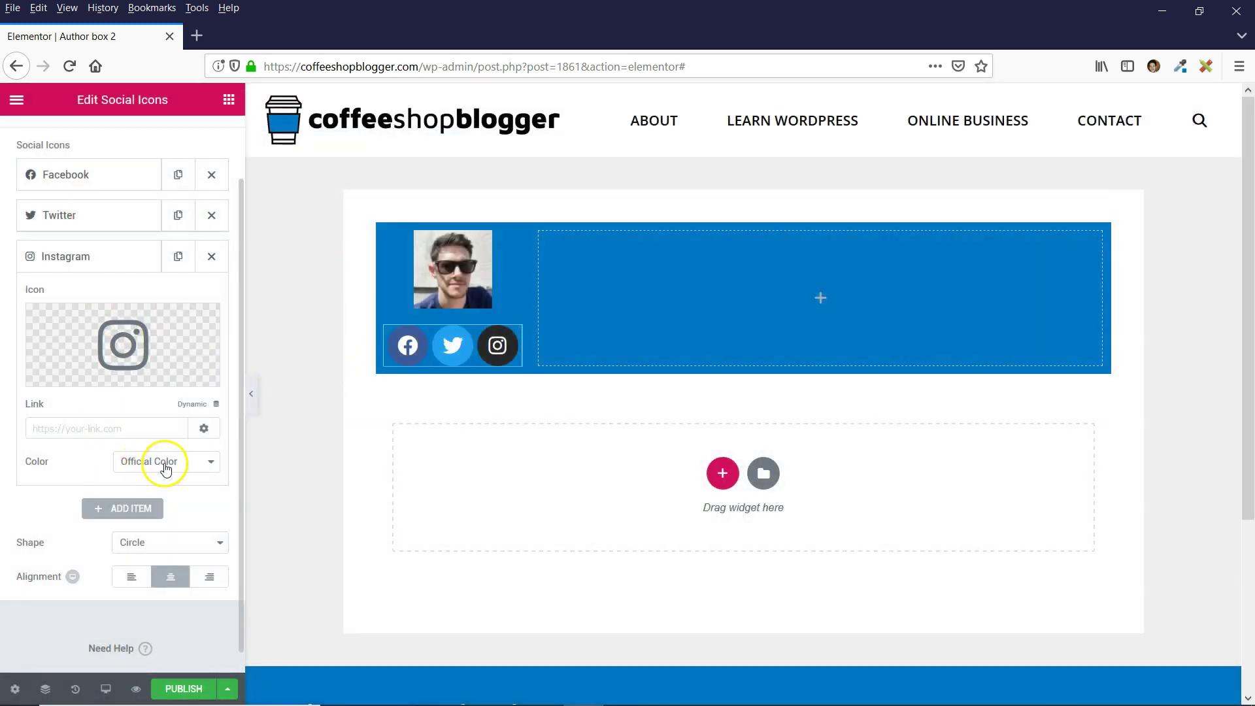
# - Replace the Facebook item's icon with the Youtube icon from the icon library
pyautogui.click(90, 222)
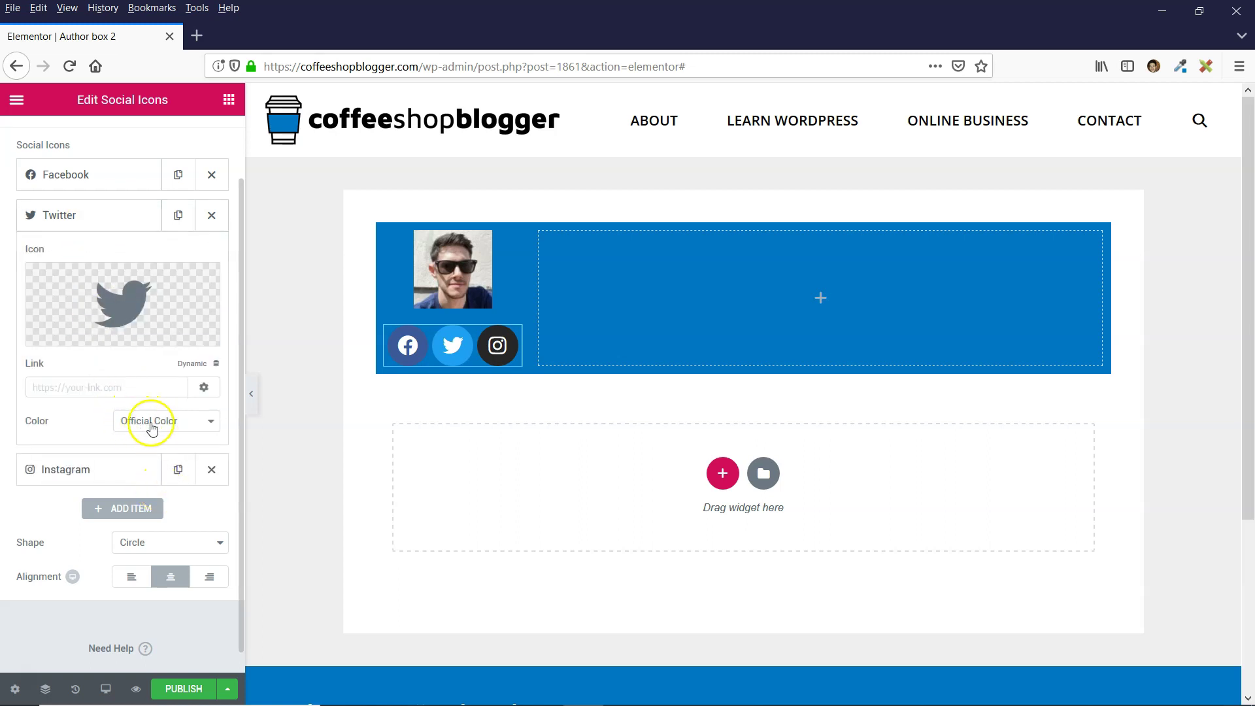
pyautogui.click(84, 174)
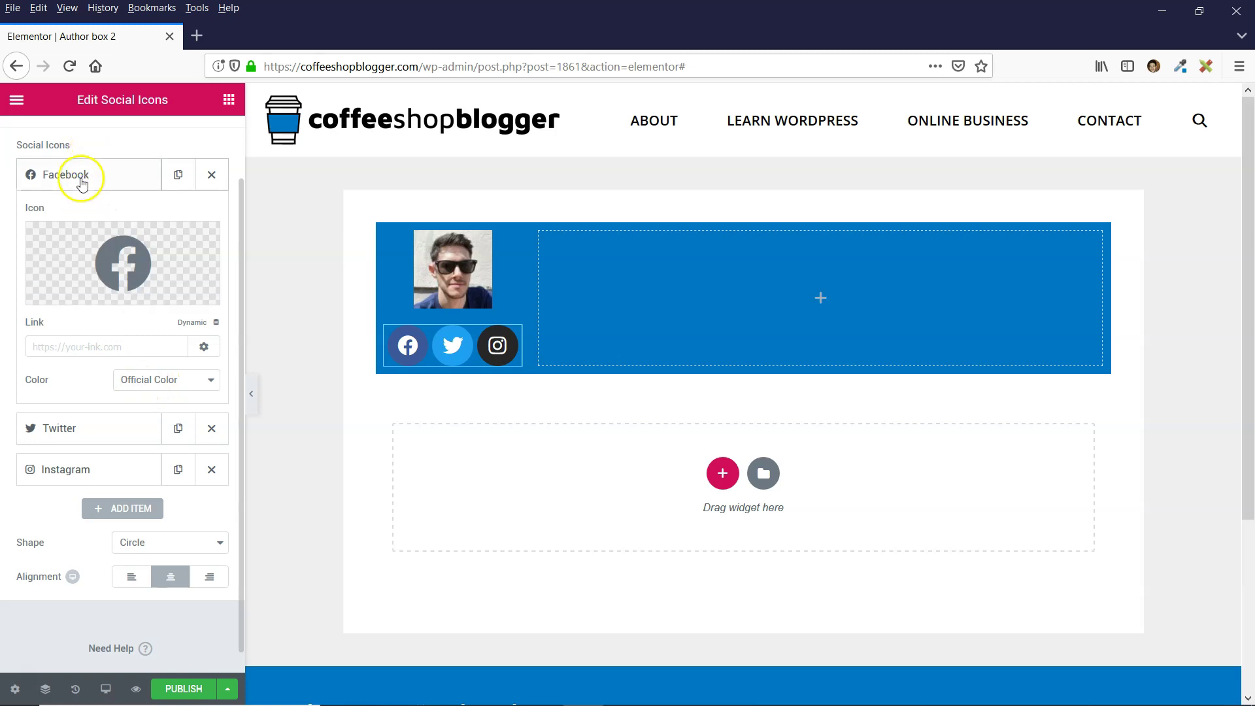
pyautogui.moveTo(115, 251)
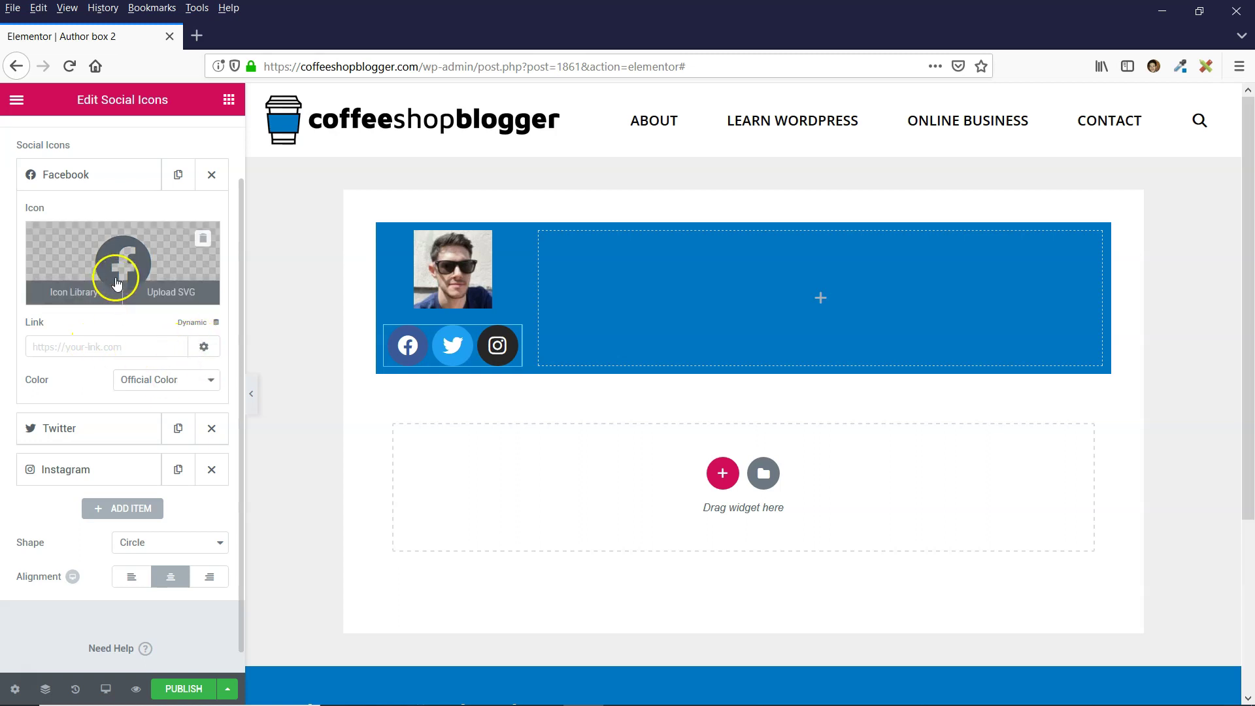
pyautogui.click(76, 292)
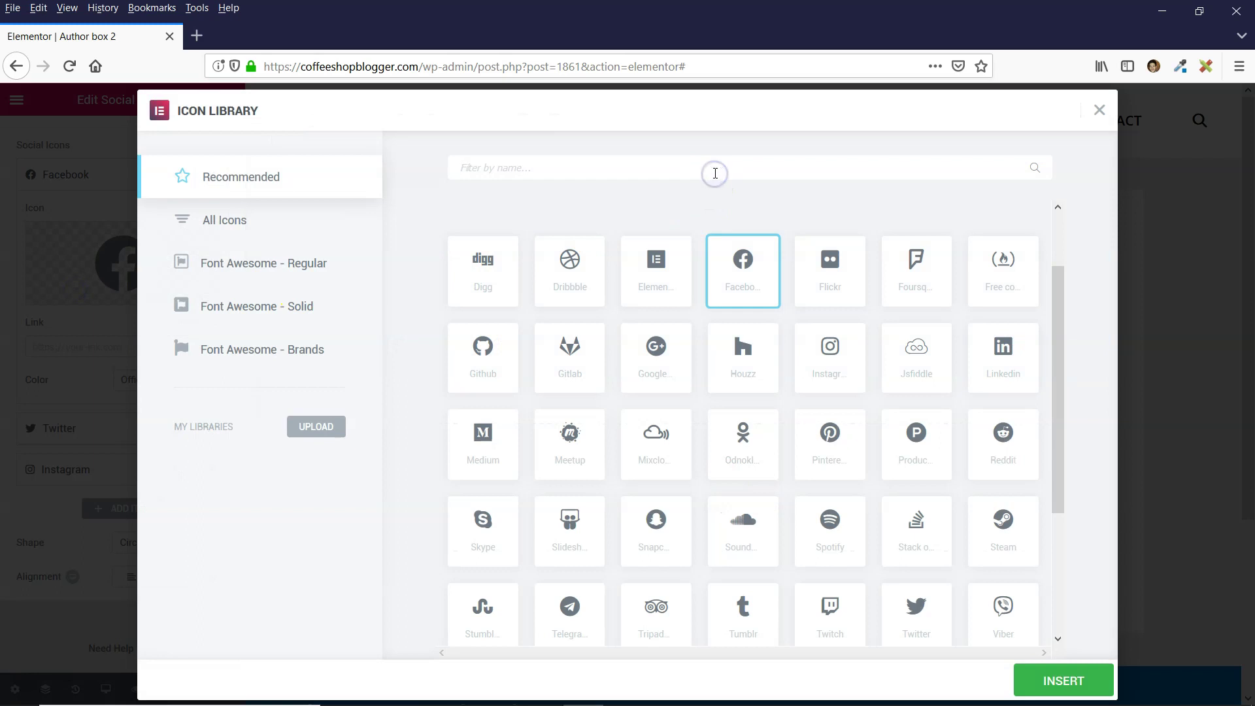
pyautogui.write('you')
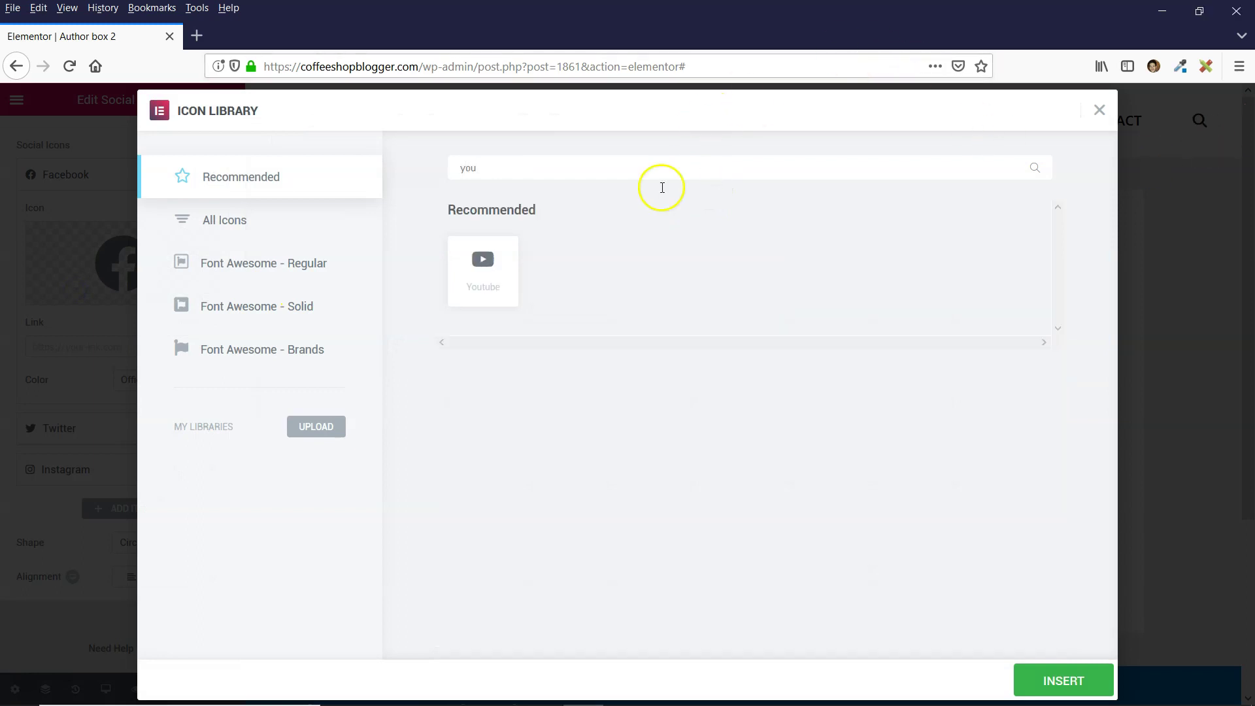
pyautogui.click(492, 262)
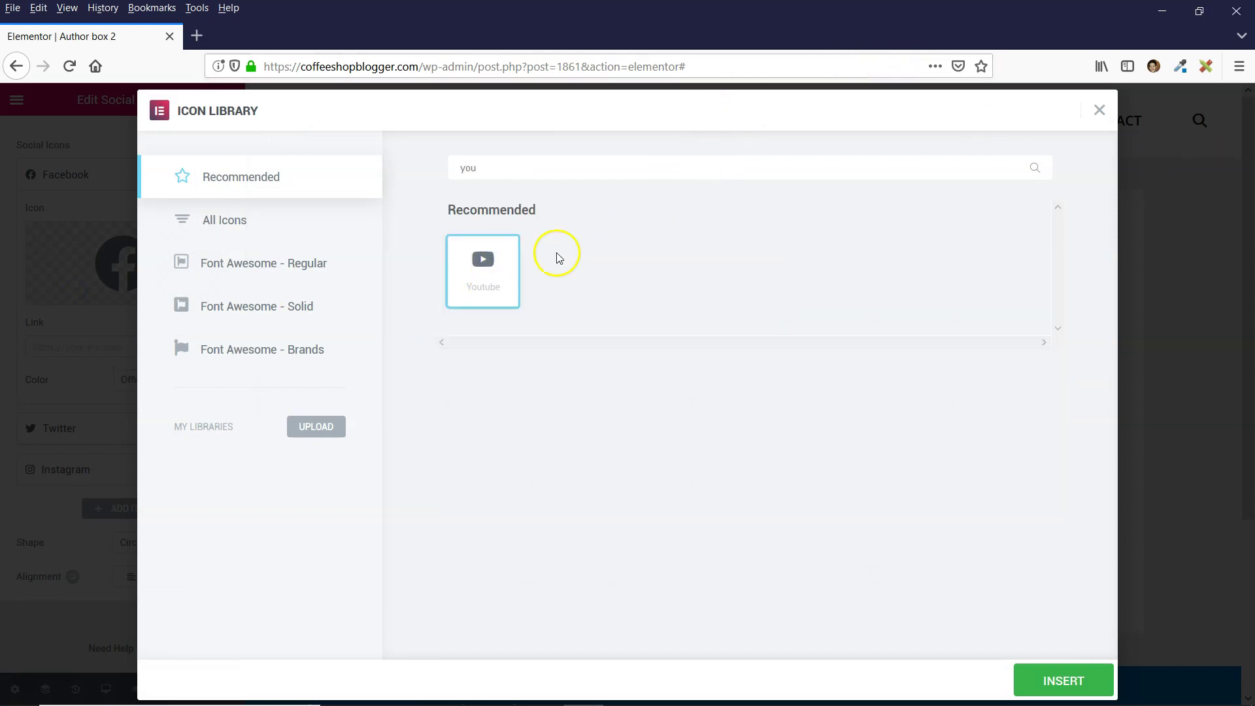
pyautogui.click(1059, 680)
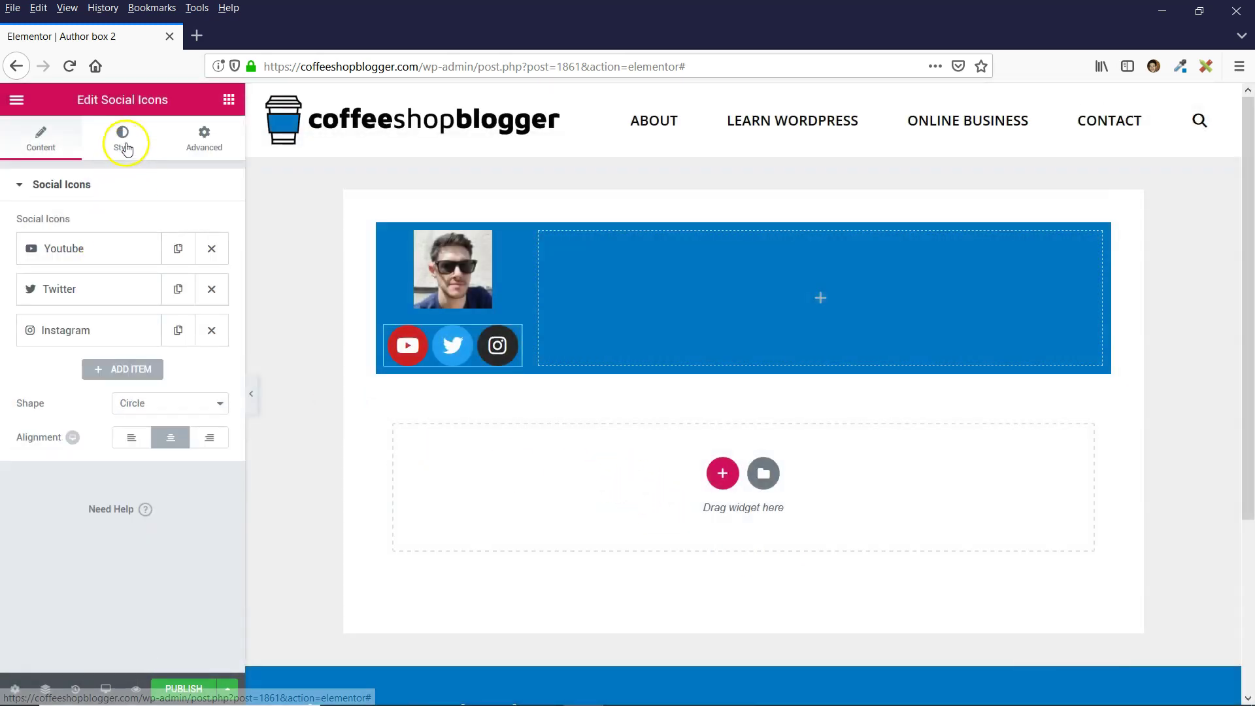
# - Set the size of the social icons to 18
pyautogui.click(124, 145)
pyautogui.moveTo(18, 286)
pyautogui.mouseDown()
pyautogui.moveTo(36, 285)
pyautogui.moveTo(26, 283)
pyautogui.mouseUp()
pyautogui.click(216, 286)
pyautogui.click(216, 286)
pyautogui.click(216, 285)
pyautogui.click(217, 286)
pyautogui.click(216, 286)
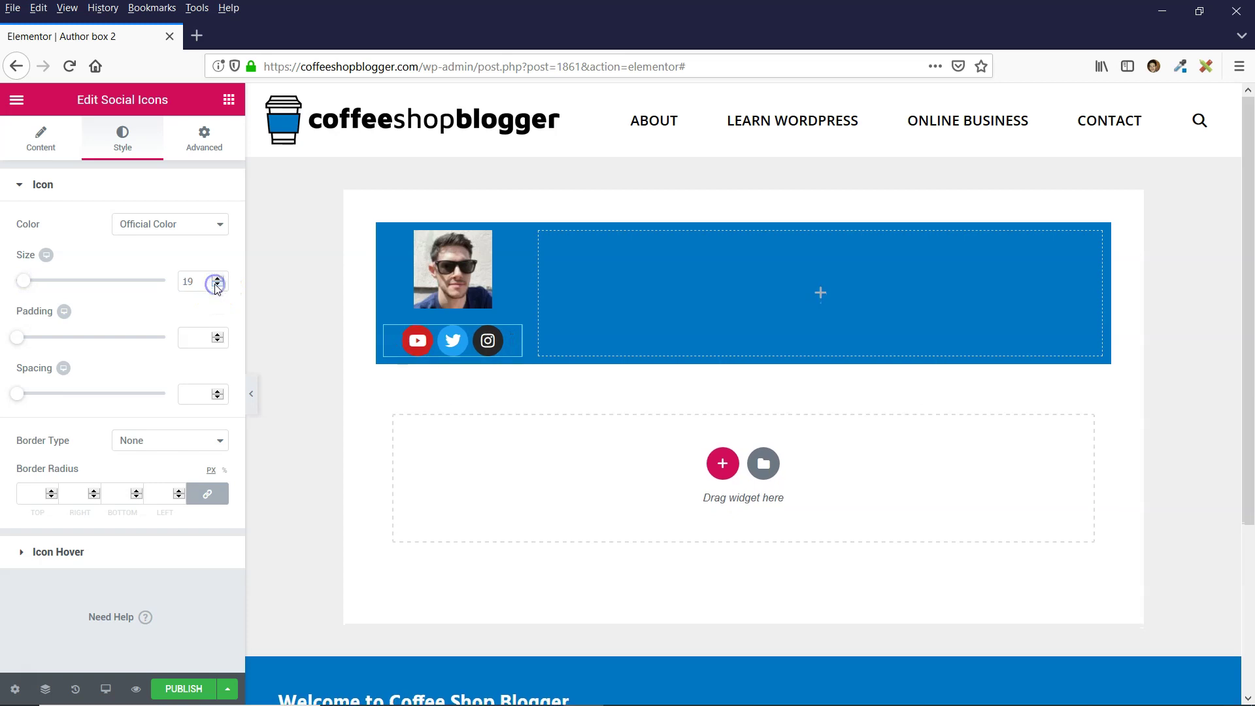
pyautogui.click(218, 286)
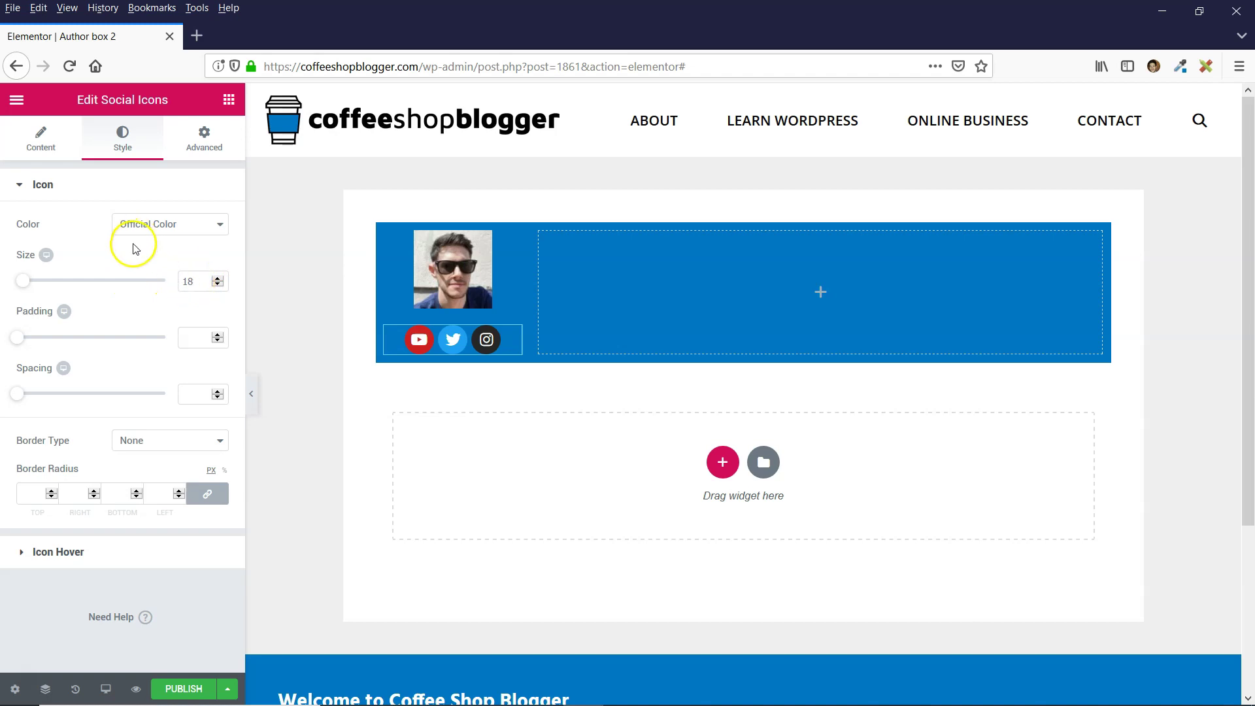
# - Link the Youtube social icon to the channel address copied from the YouTube icon in the page footer
pyautogui.click(87, 420)
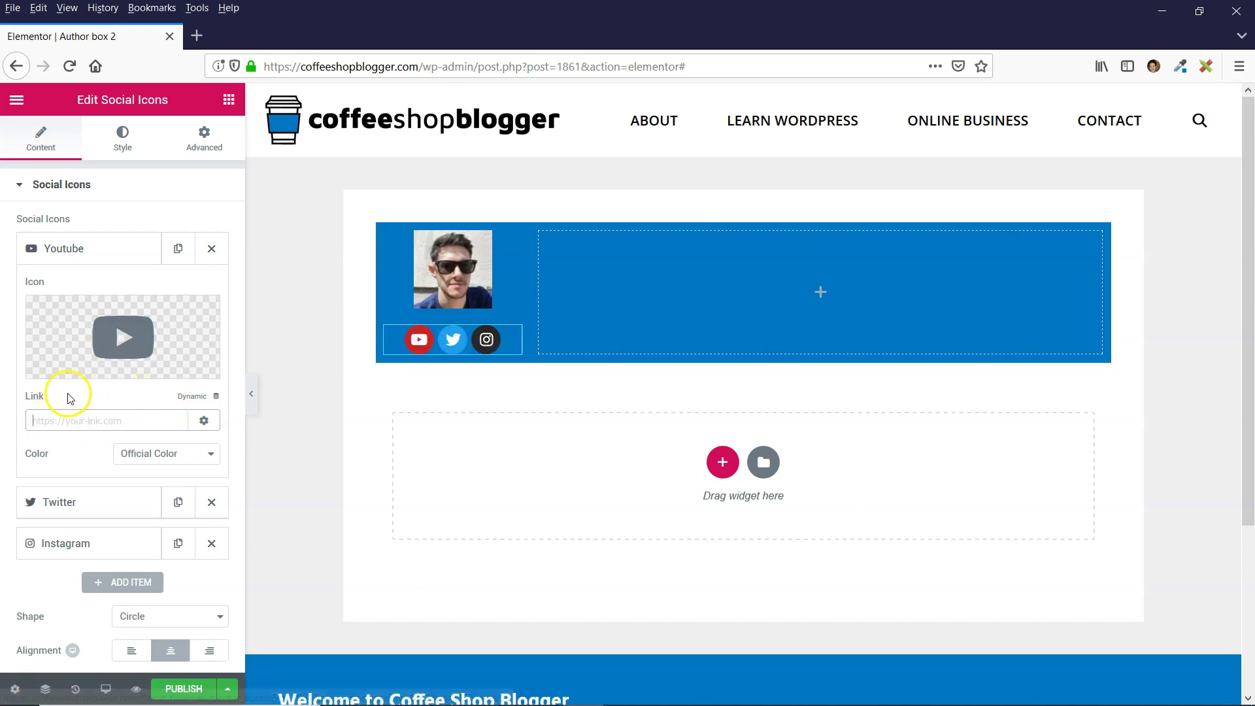
pyautogui.scroll(-3, 392, 402)
pyautogui.scroll(-1, 327, 418)
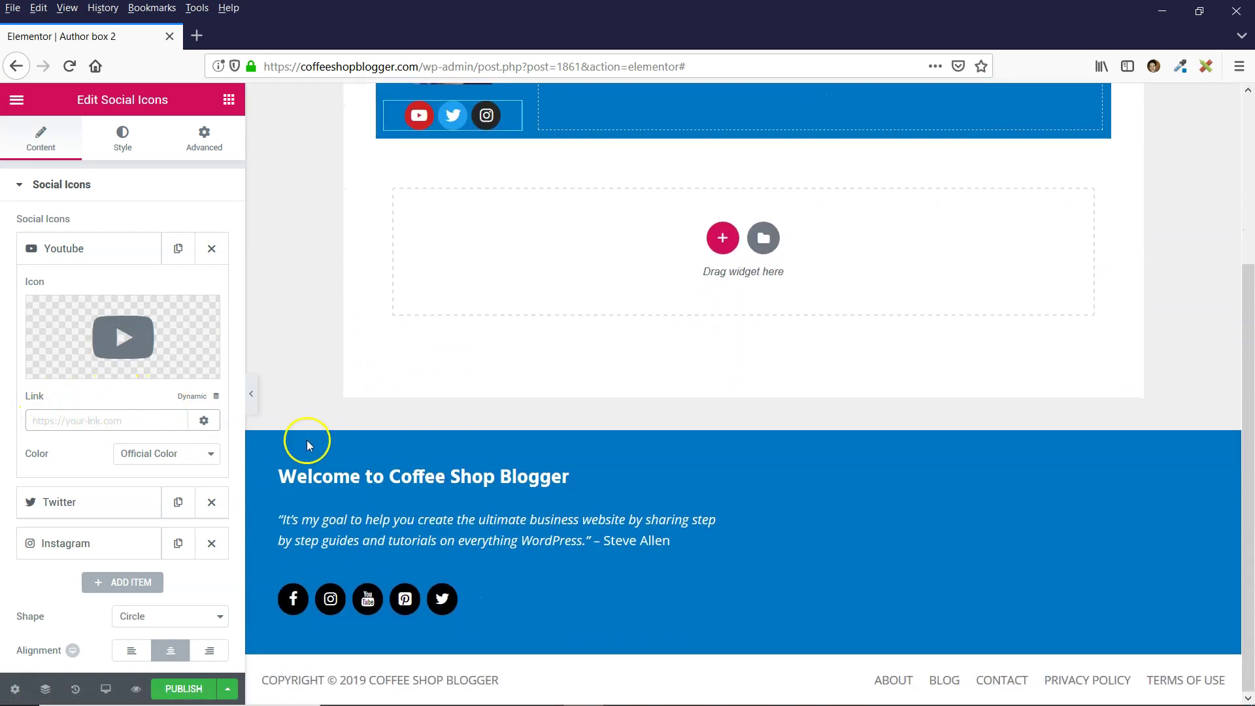
pyautogui.rightClick(368, 601)
pyautogui.click(419, 504)
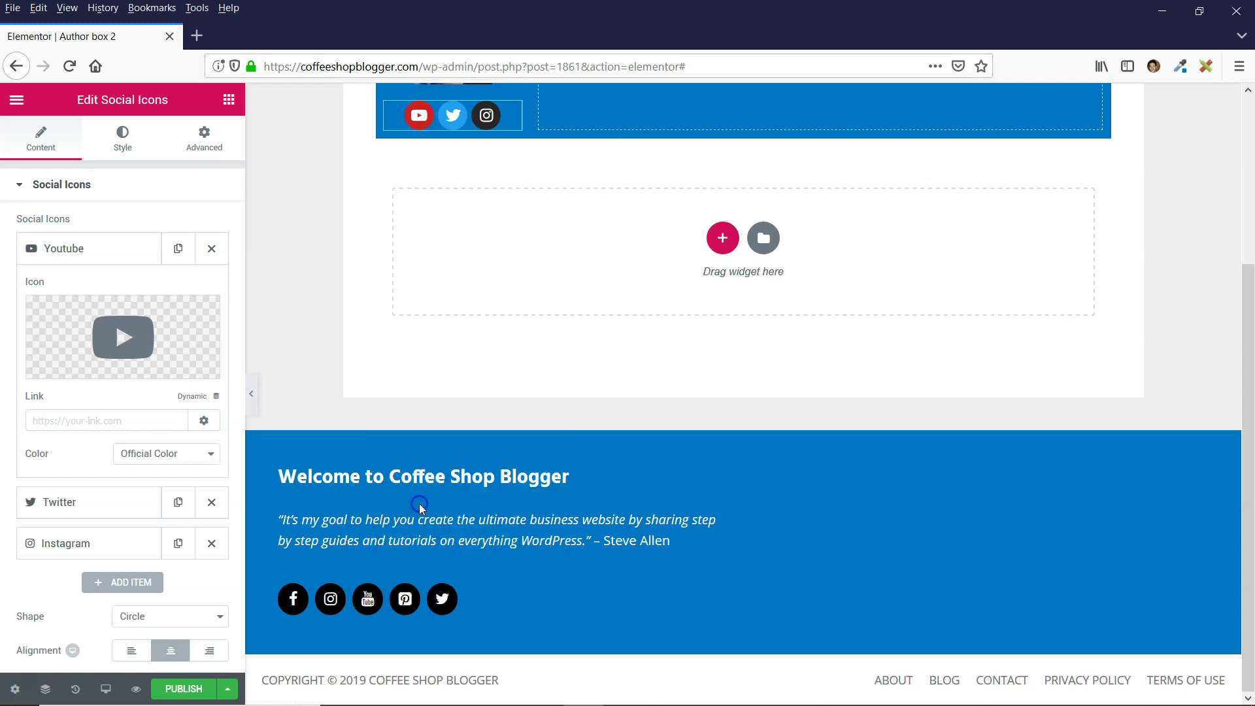
pyautogui.click(79, 421)
pyautogui.hotkey('ctrl', 'v')
pyautogui.click(92, 249)
pyautogui.click(85, 291)
pyautogui.rightClick(440, 594)
pyautogui.click(471, 500)
pyautogui.click(90, 461)
pyautogui.hotkey('ctrl', 'v')
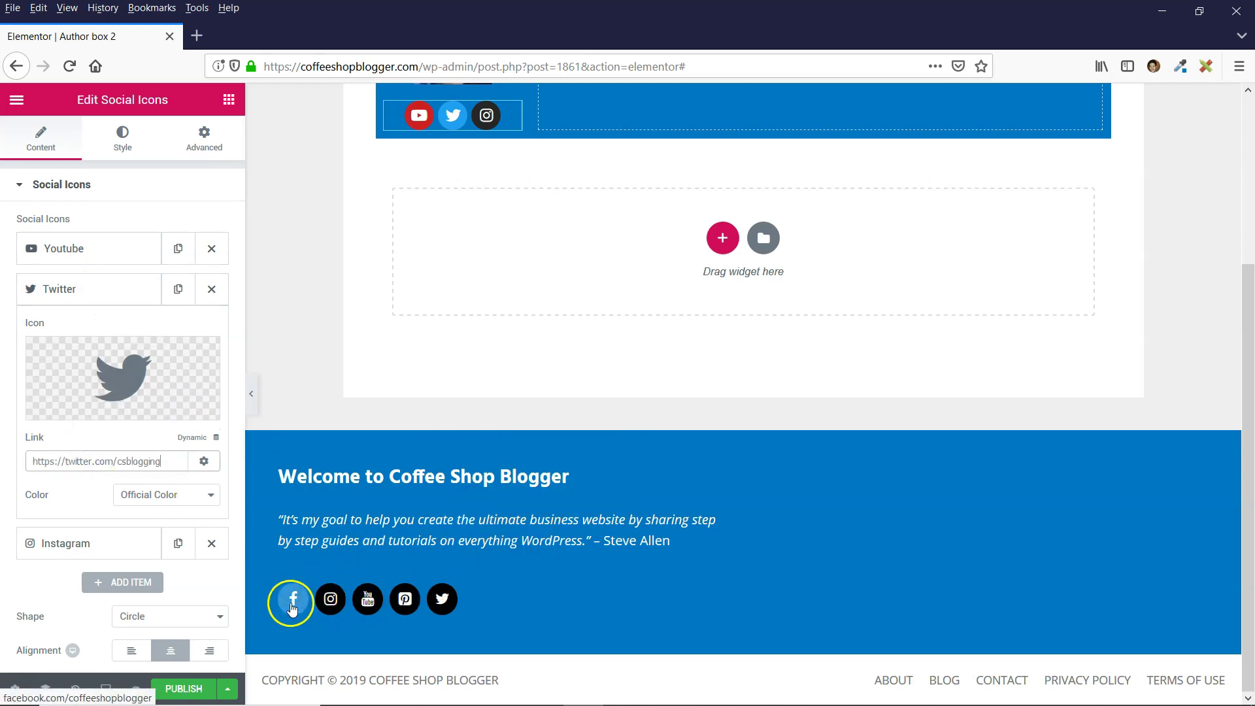
# - Set the Instagram item's link to the instagram.com/coffeeshopblogger/ address copied from the footer's Instagram icon
pyautogui.rightClick(368, 599)
pyautogui.rightClick(338, 599)
pyautogui.click(407, 507)
pyautogui.click(98, 293)
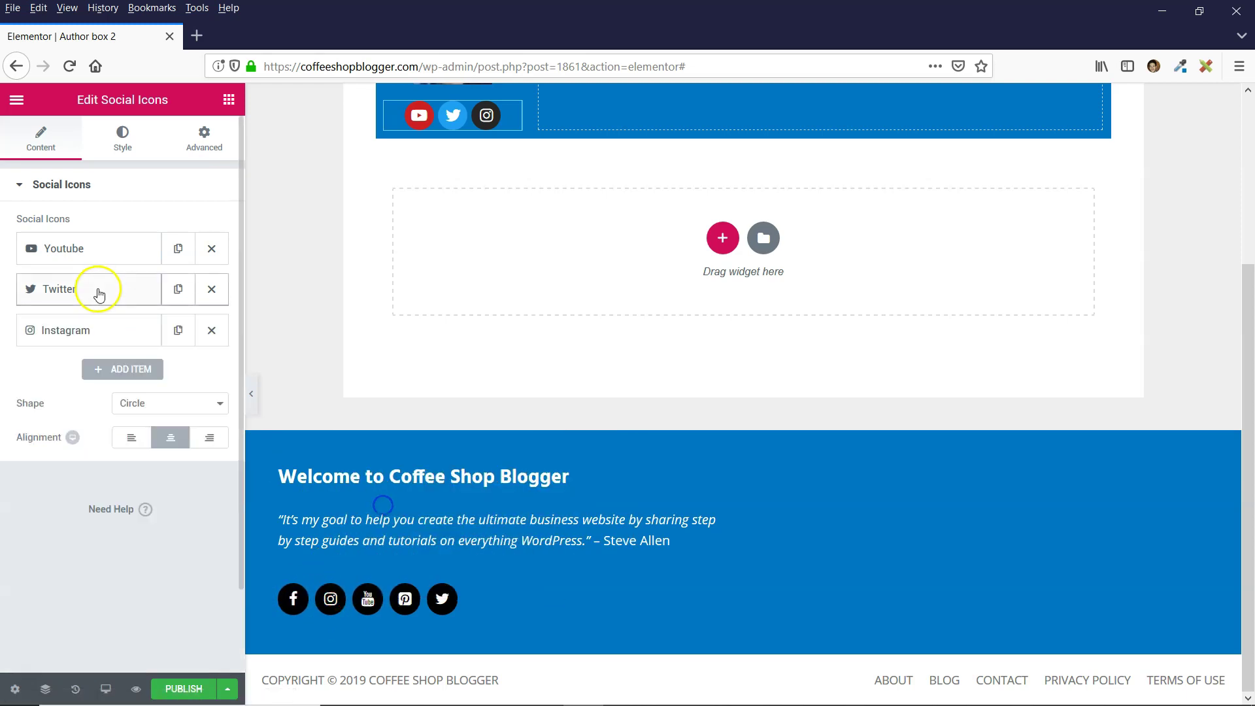
pyautogui.click(65, 331)
pyautogui.click(70, 499)
pyautogui.hotkey('ctrl', 'v')
# - Make the Instagram item's link open in a new window
pyautogui.scroll(-1, 118, 427)
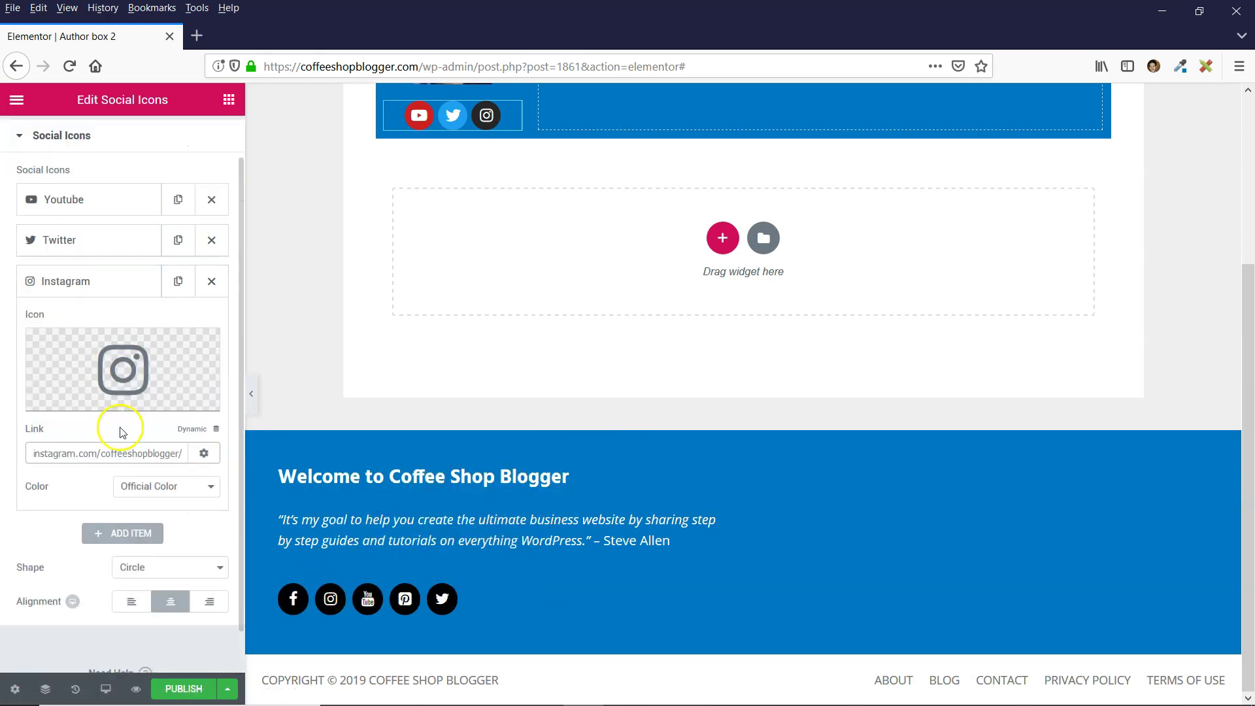
pyautogui.click(204, 456)
pyautogui.click(57, 481)
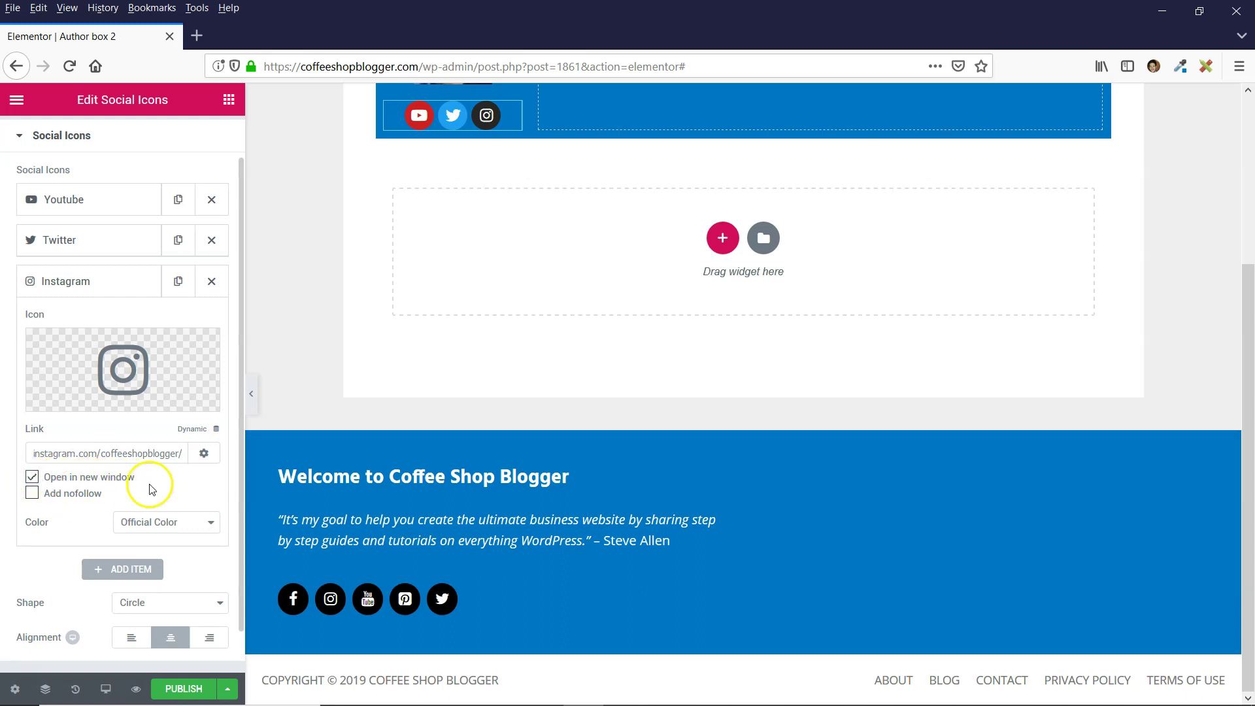
pyautogui.click(204, 455)
pyautogui.click(441, 347)
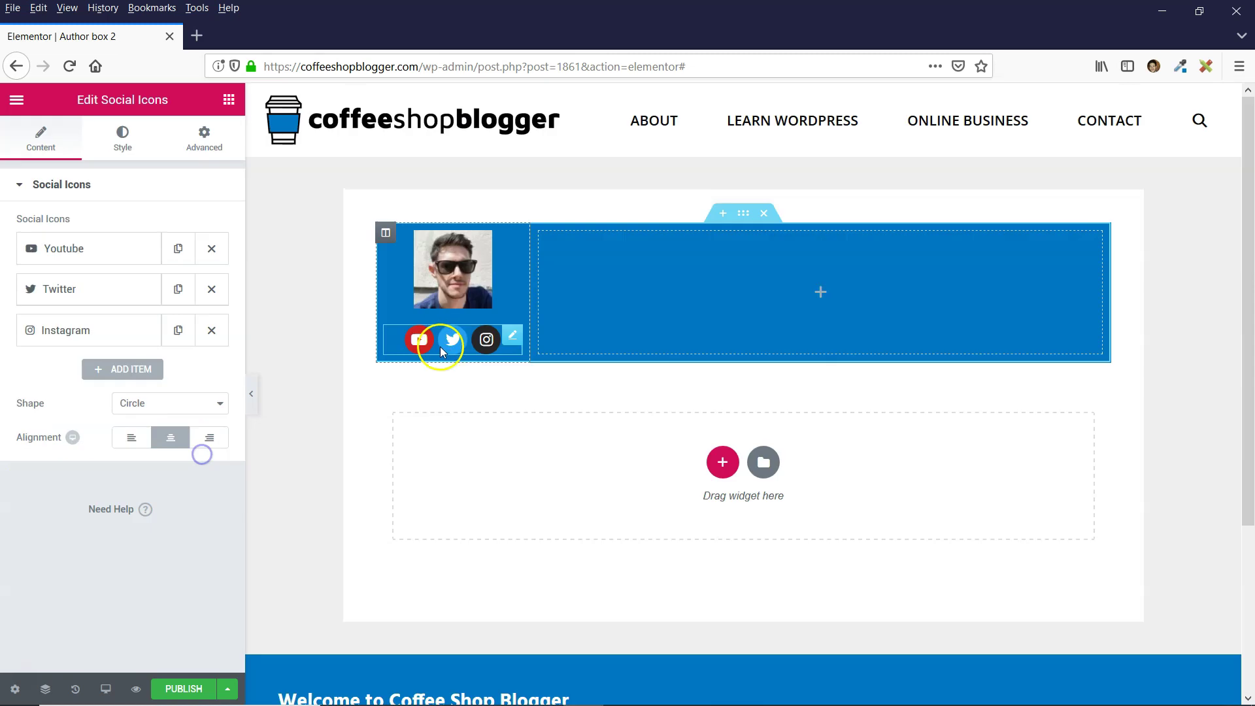
# - Give the author's profile picture a Solid border with a width of 3 on all sides
pyautogui.click(458, 262)
pyautogui.scroll(-1, 88, 393)
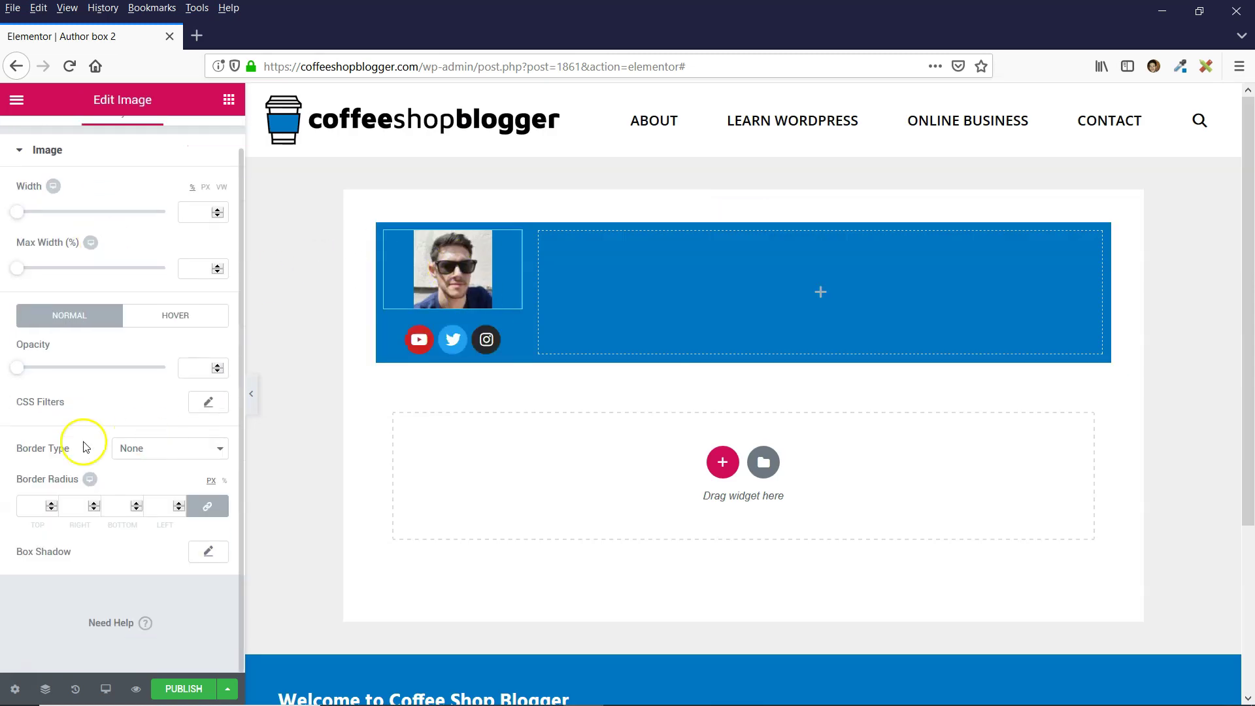
pyautogui.click(140, 449)
pyautogui.click(128, 488)
pyautogui.click(26, 508)
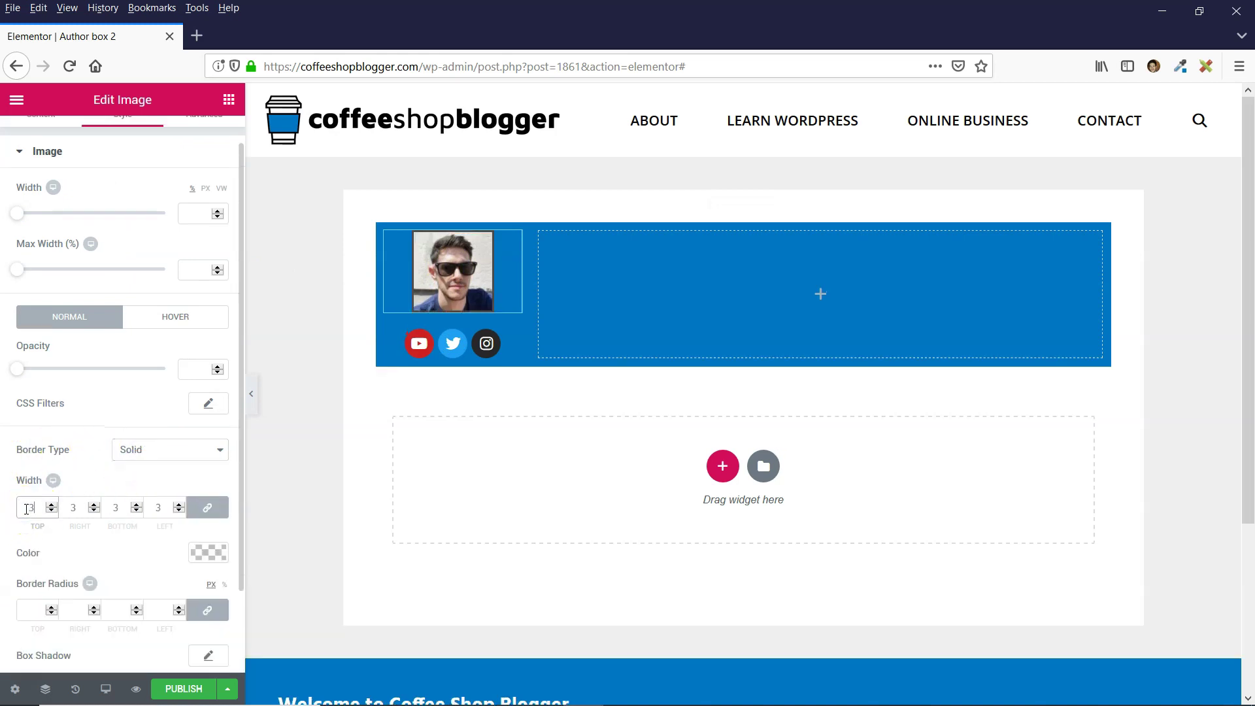
pyautogui.write('3')
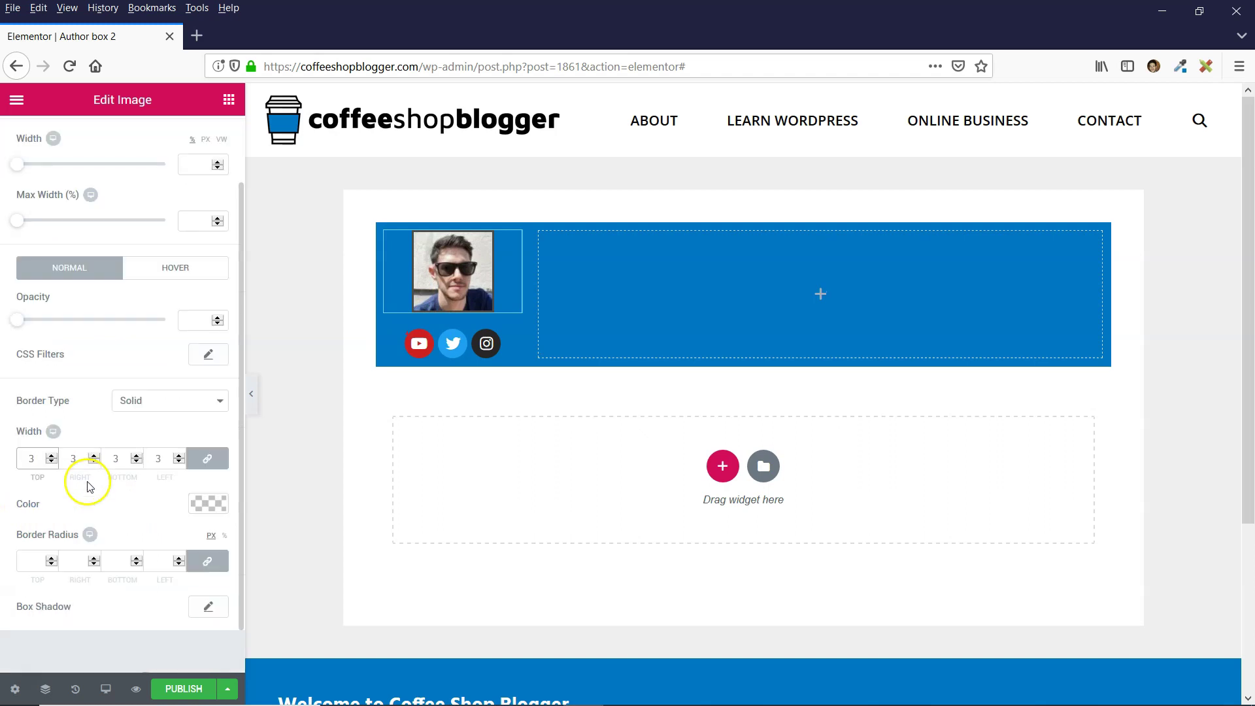
# - Set the profile picture's border color to white (#ffffff) and its border radius to 50 px
pyautogui.scroll(-1, 209, 505)
pyautogui.click(211, 505)
pyautogui.scroll(-1, 160, 482)
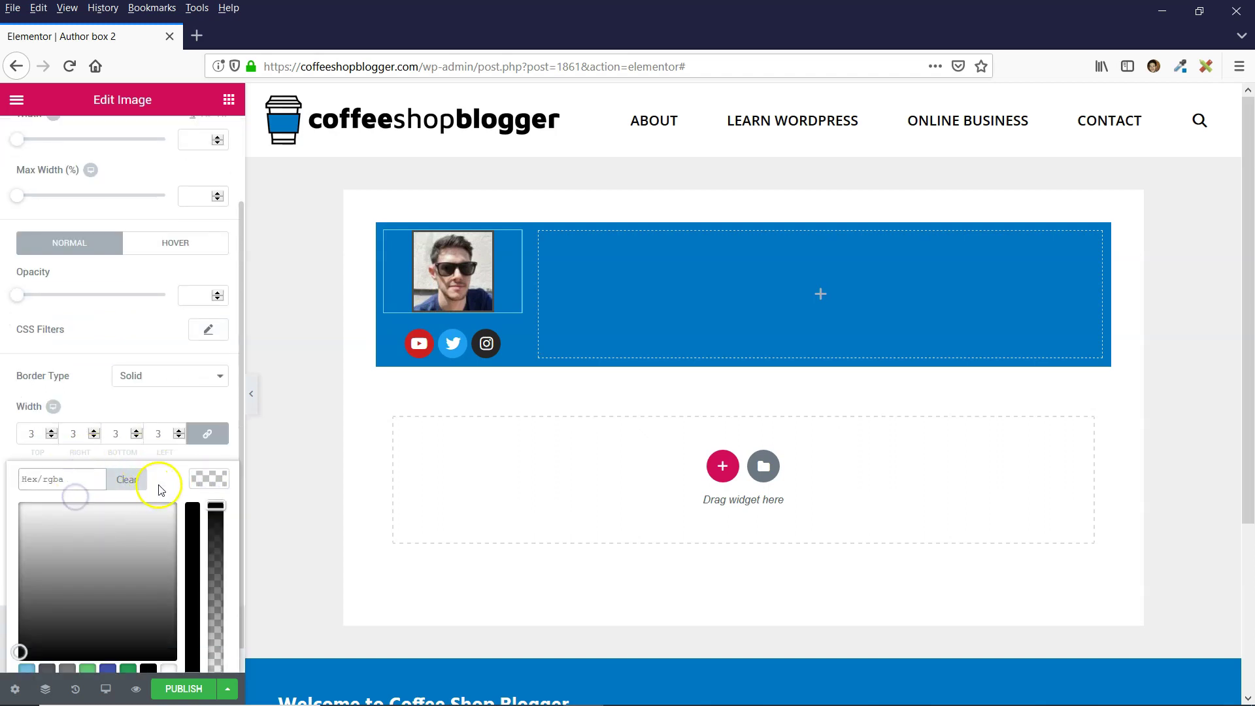
pyautogui.click(168, 646)
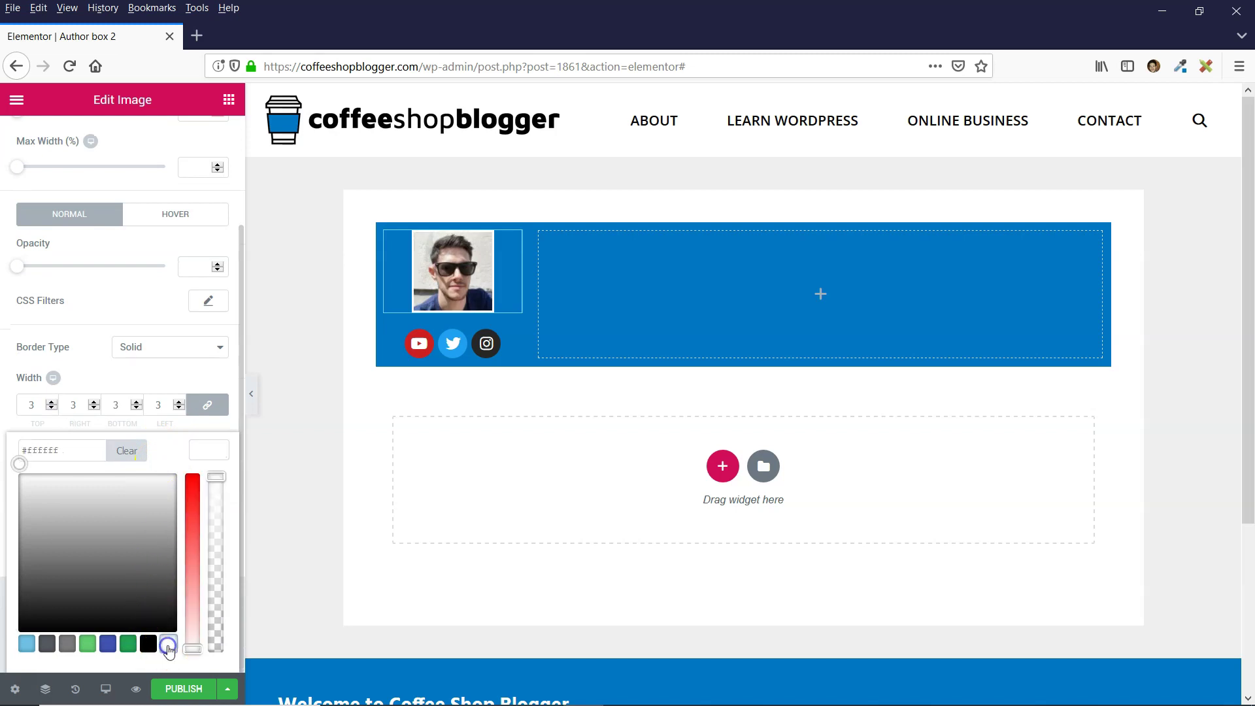
pyautogui.click(196, 450)
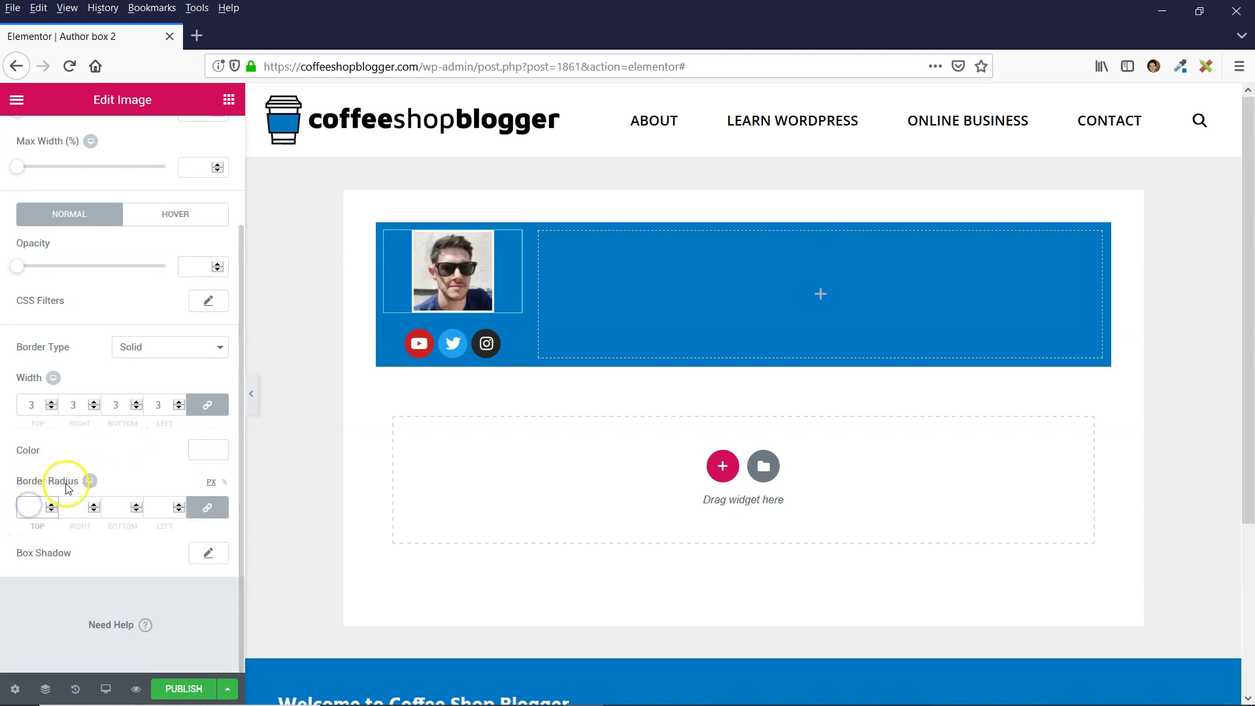
pyautogui.write('50')
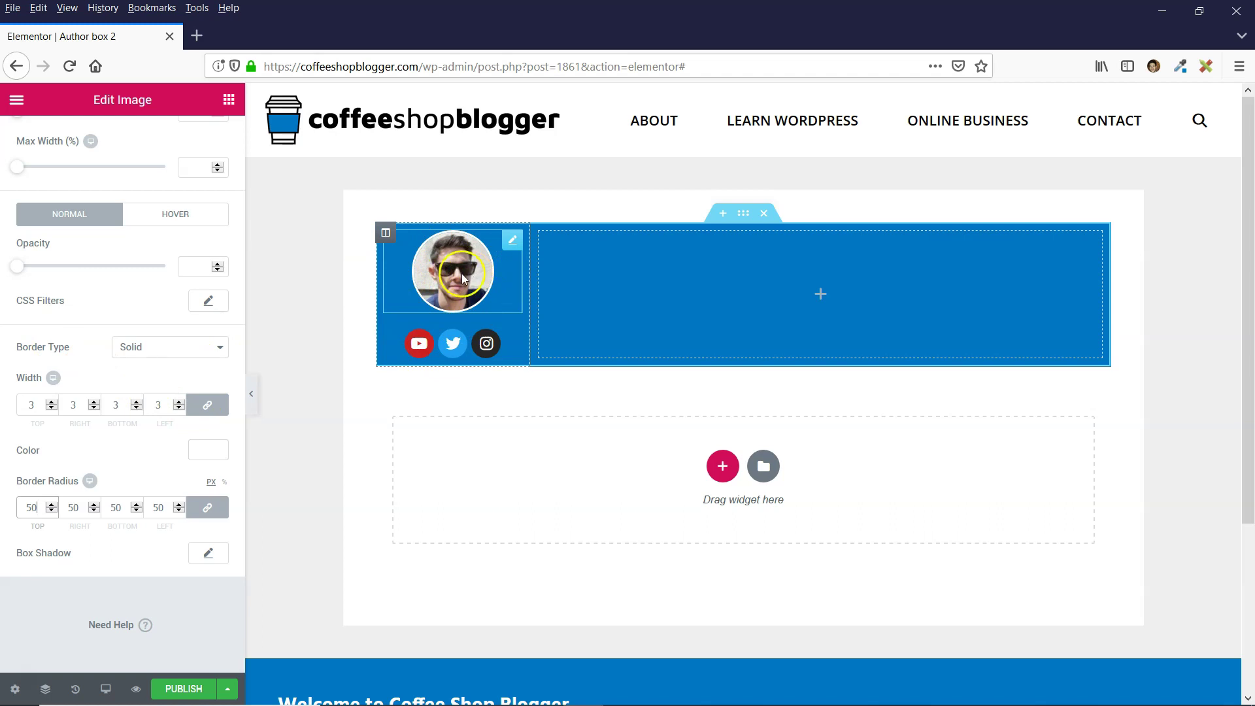
pyautogui.scroll(3, 134, 302)
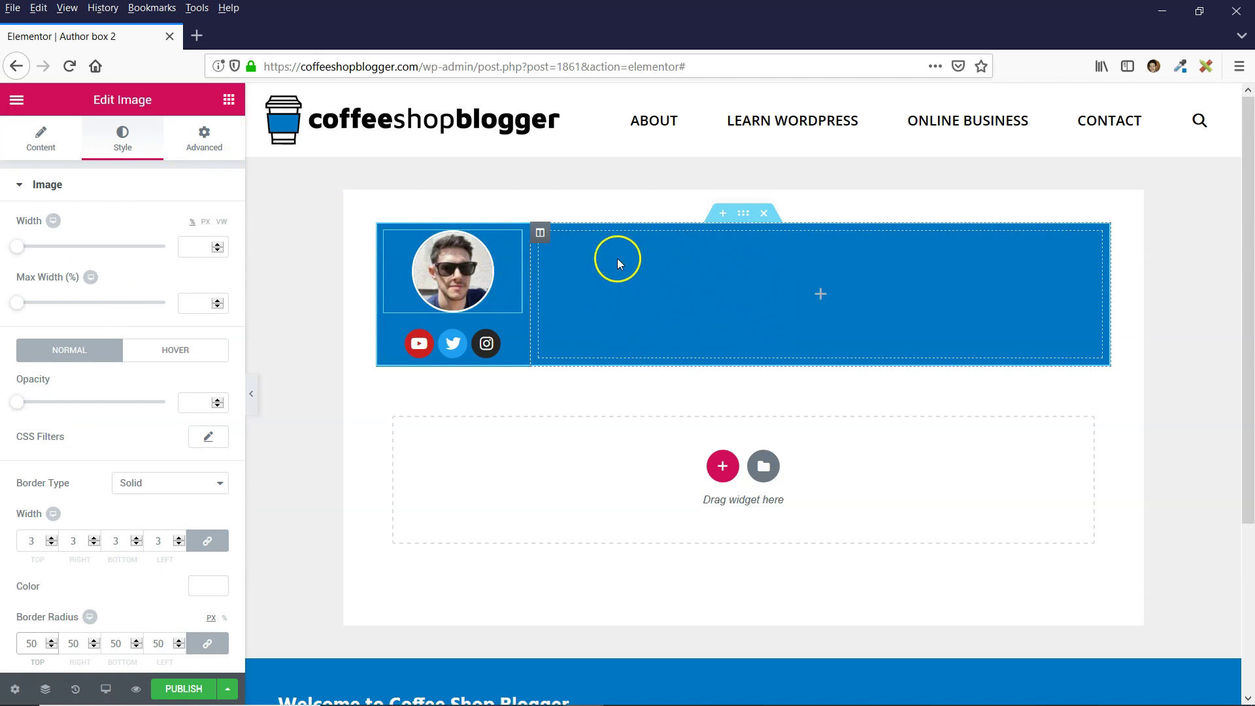
# - Add a Heading widget to the empty column beside the profile picture
pyautogui.click(229, 101)
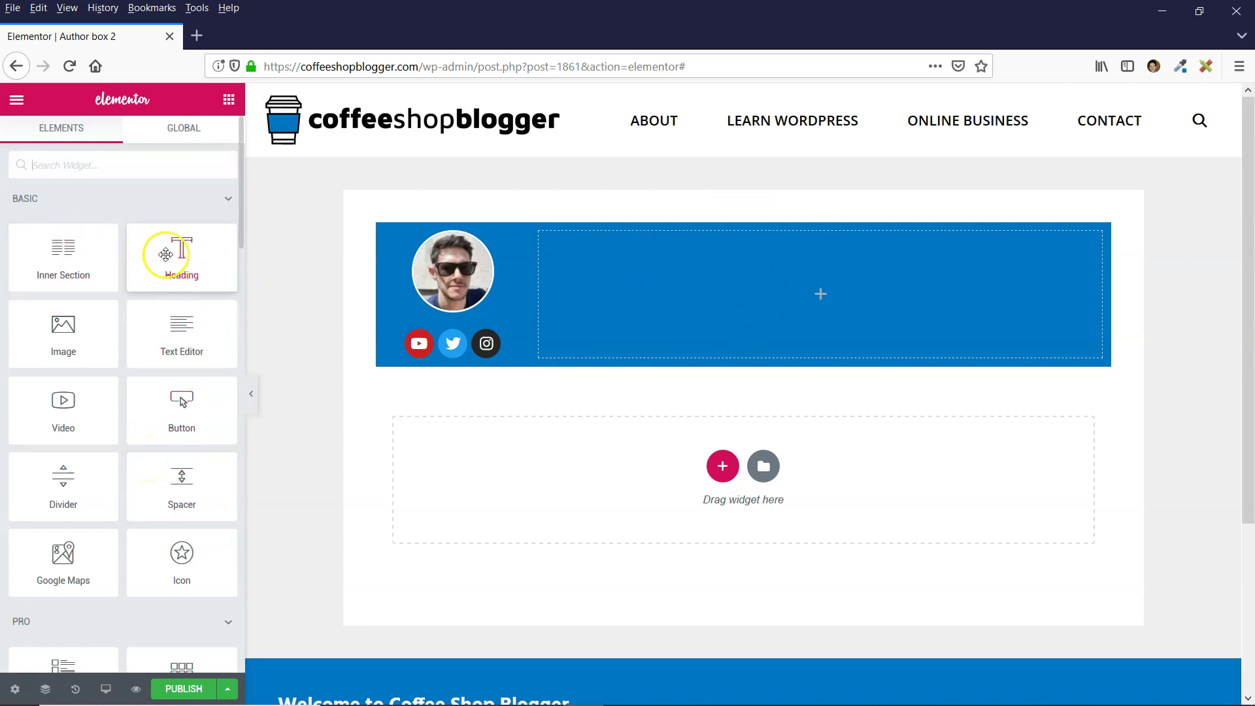
pyautogui.moveTo(168, 258); pyautogui.dragTo(611, 294)
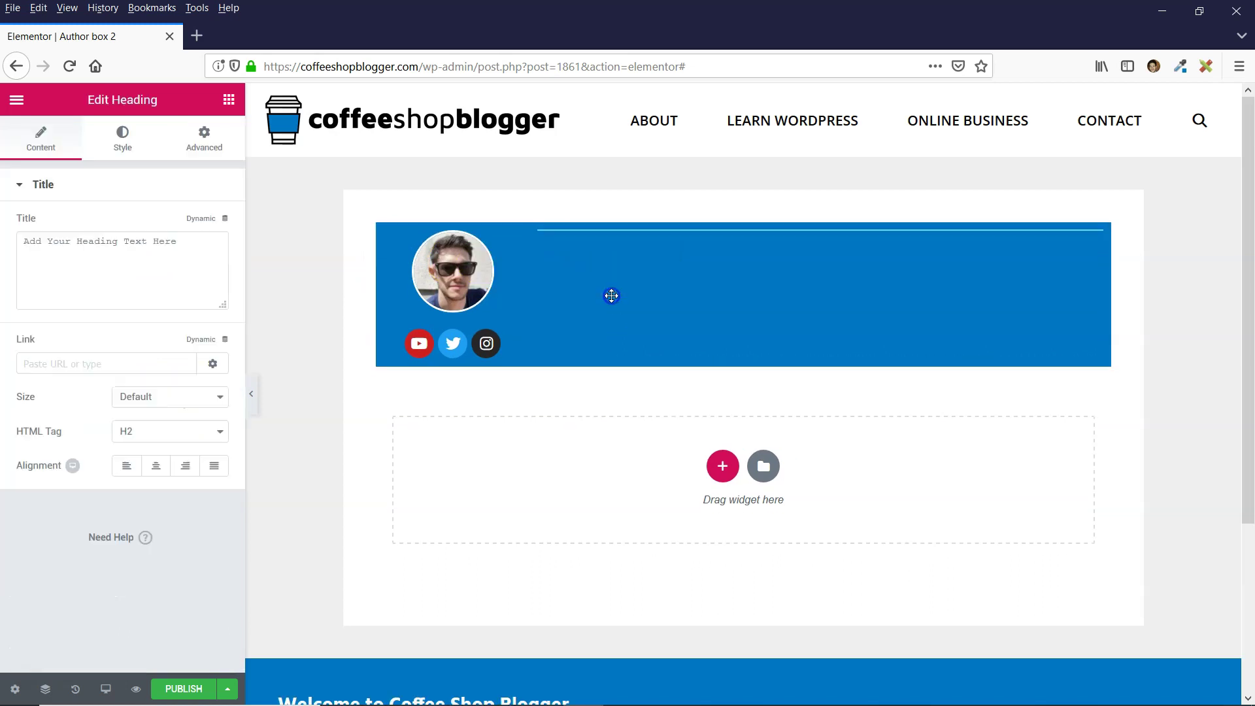
pyautogui.click(189, 252)
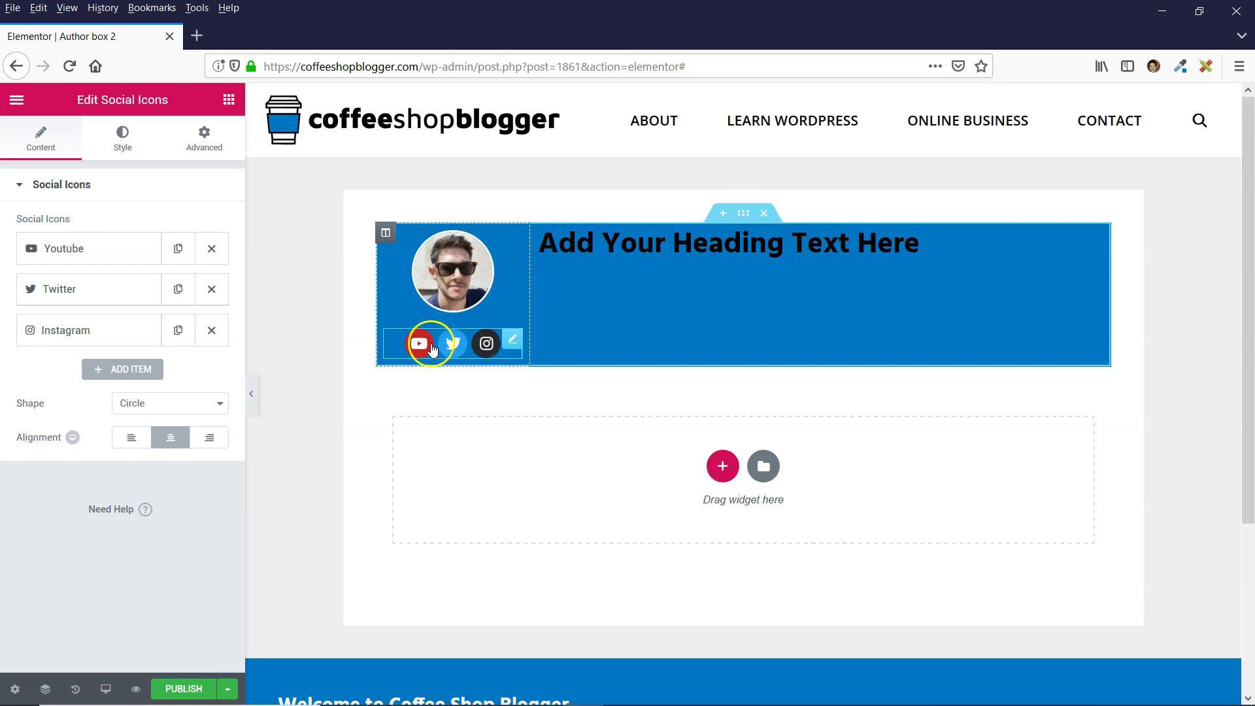
# - Review the link entered for the Youtube item in the Social Icons widget
pyautogui.click(74, 254)
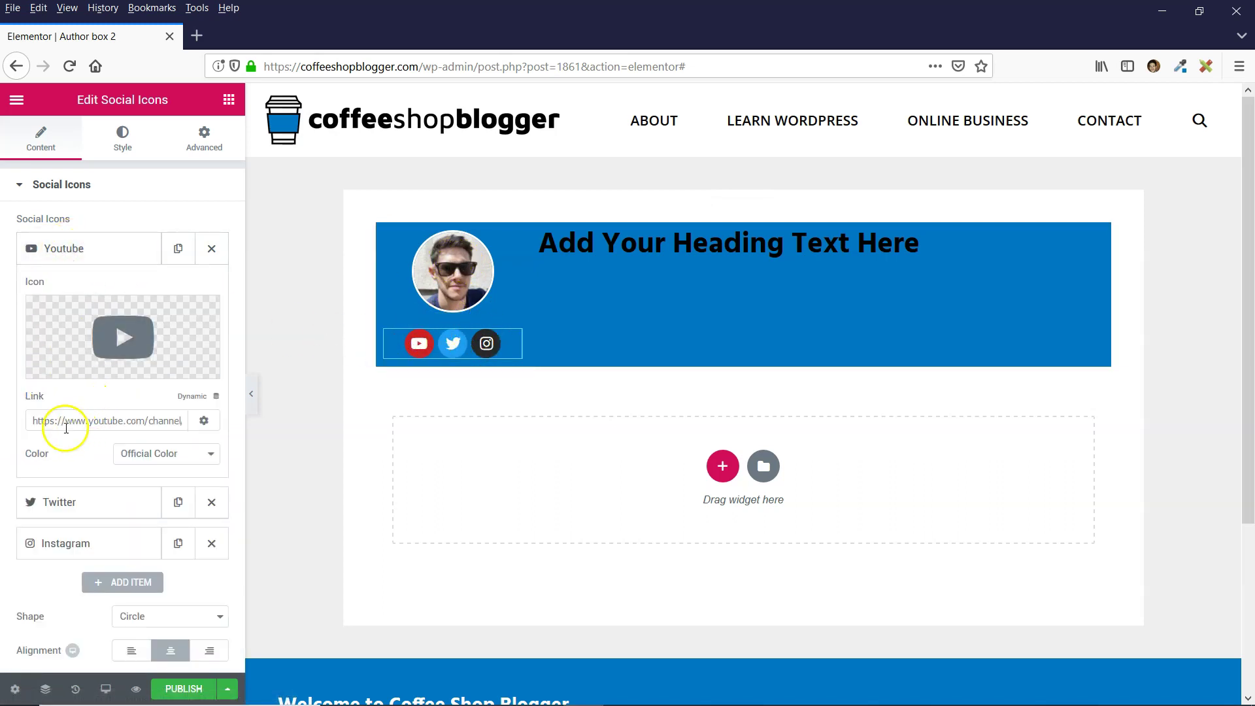
pyautogui.doubleClick(113, 421)
pyautogui.tripleClick(139, 421)
pyautogui.click(99, 422)
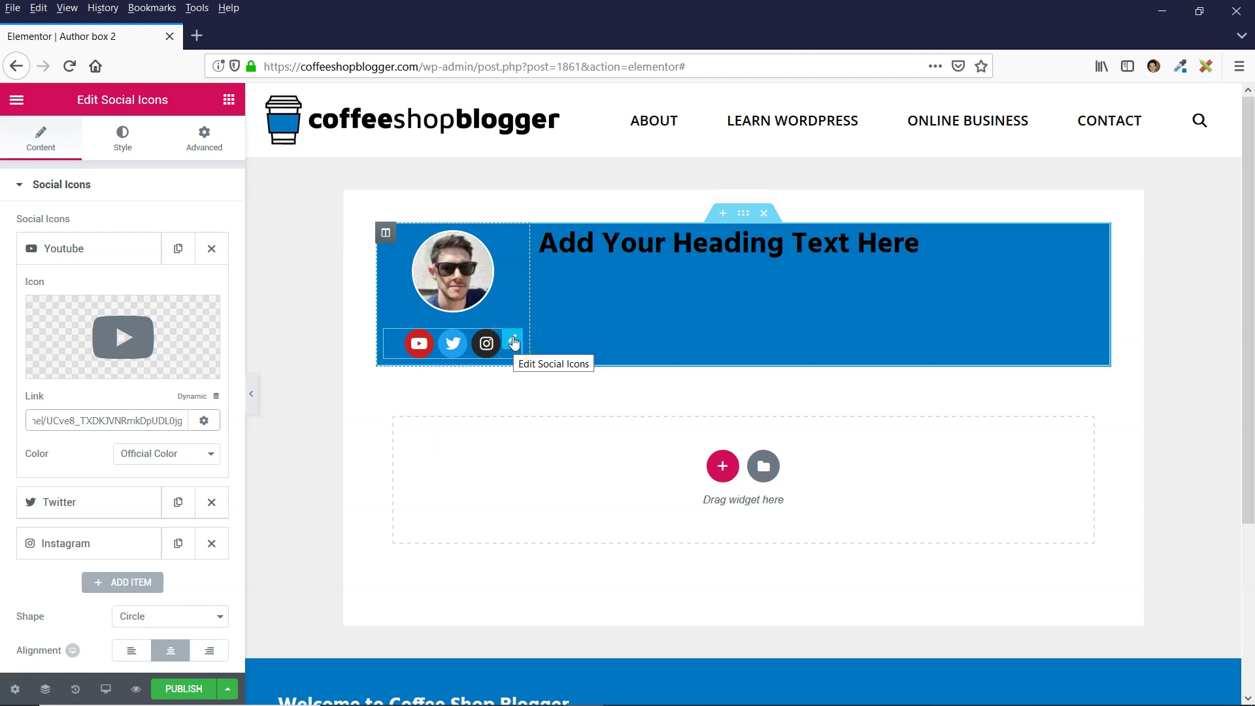
pyautogui.click(510, 343)
pyautogui.click(432, 348)
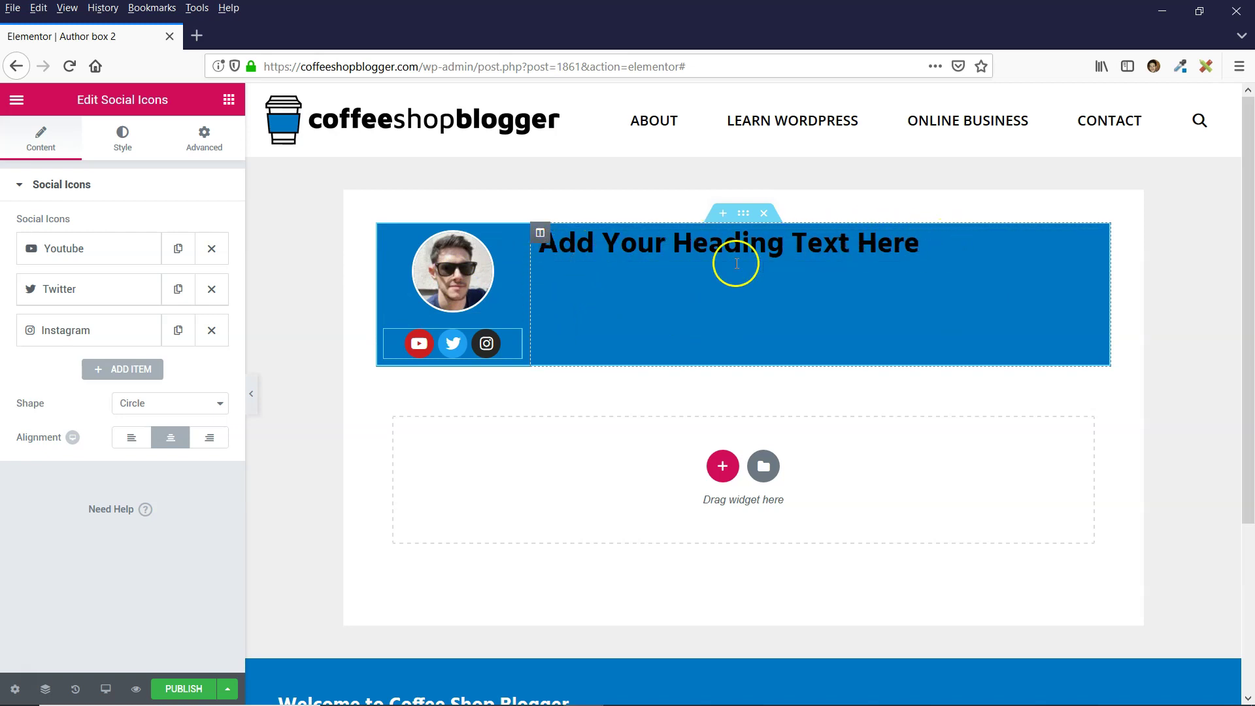
# - Set the heading's title to the dynamic Author Name tag and its HTML tag to H4
pyautogui.click(632, 245)
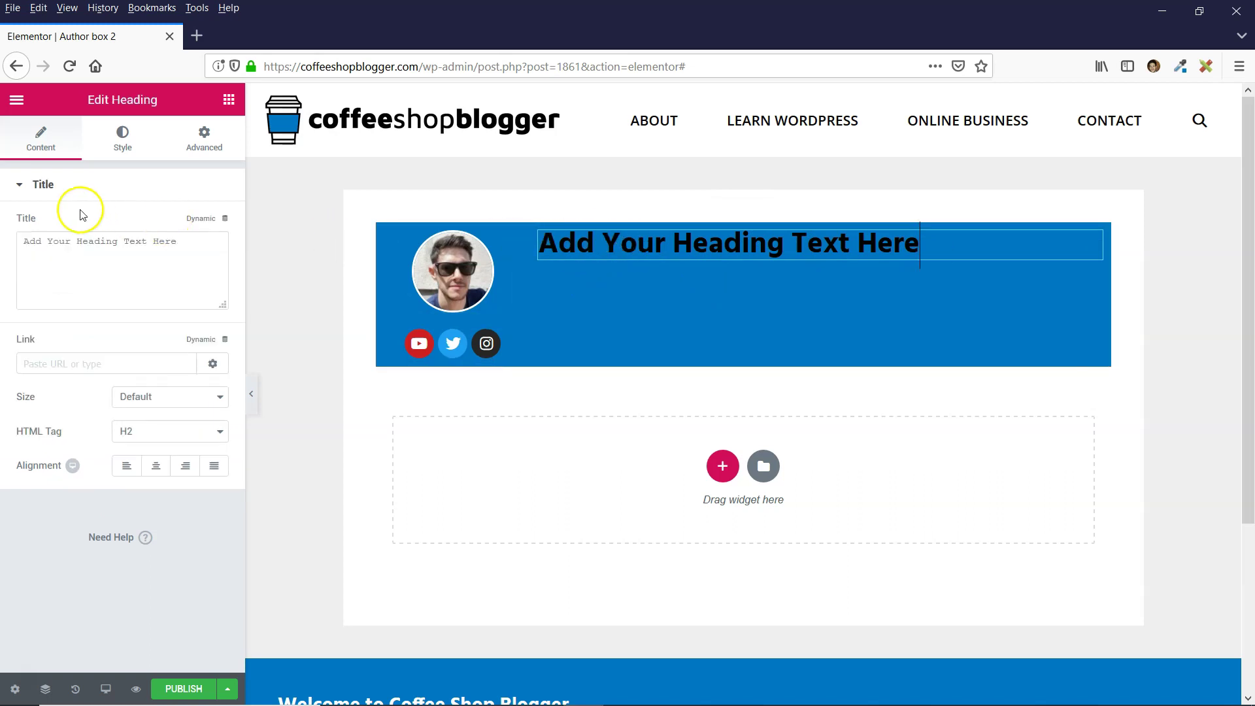
pyautogui.click(203, 221)
pyautogui.scroll(-6, 119, 307)
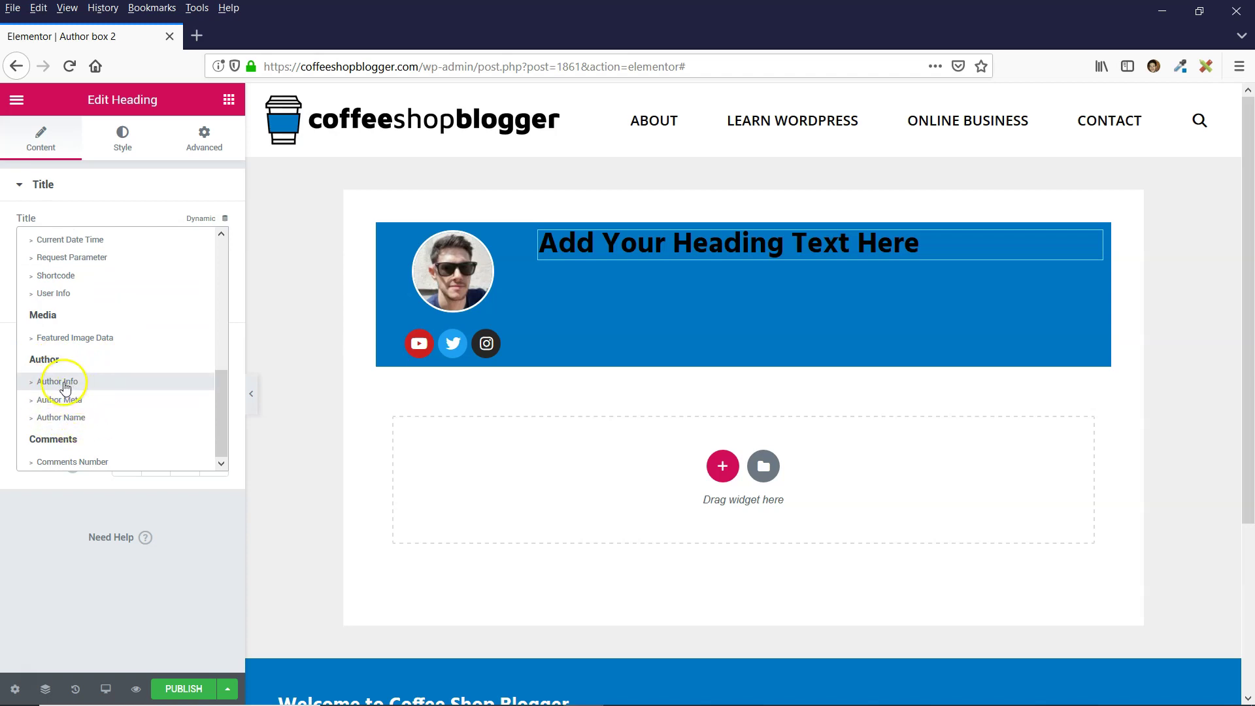
pyautogui.click(76, 421)
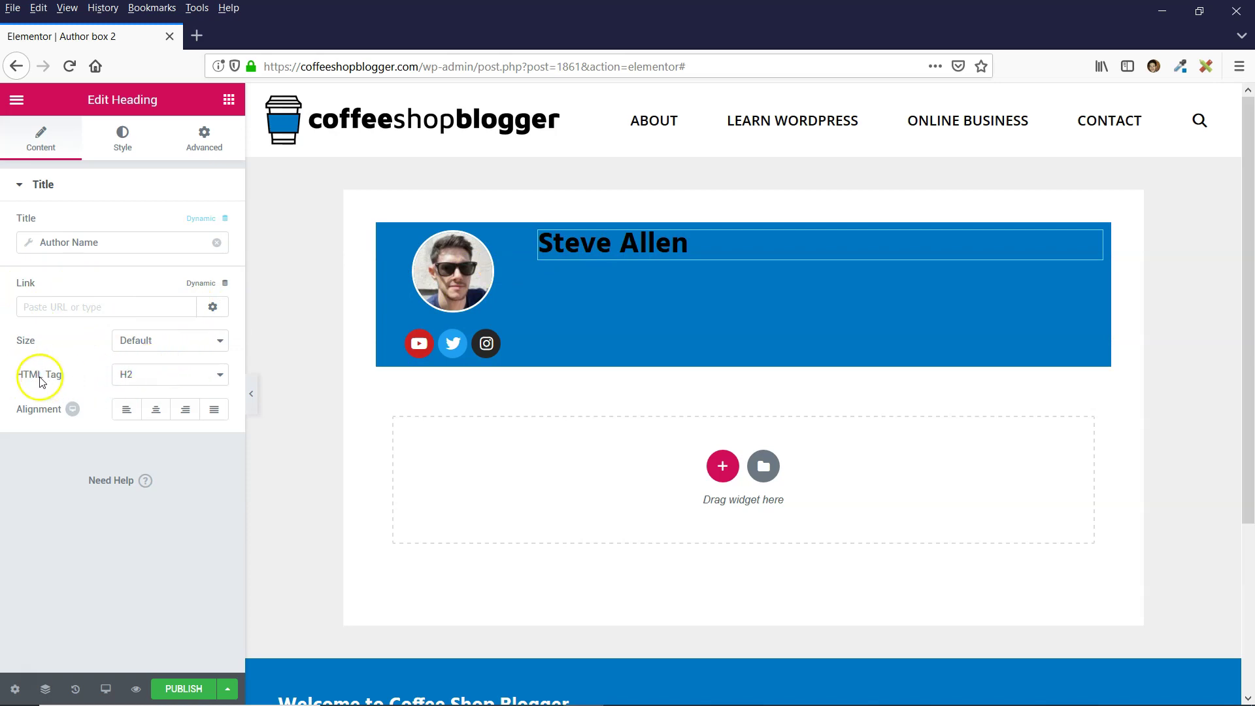
pyautogui.click(134, 375)
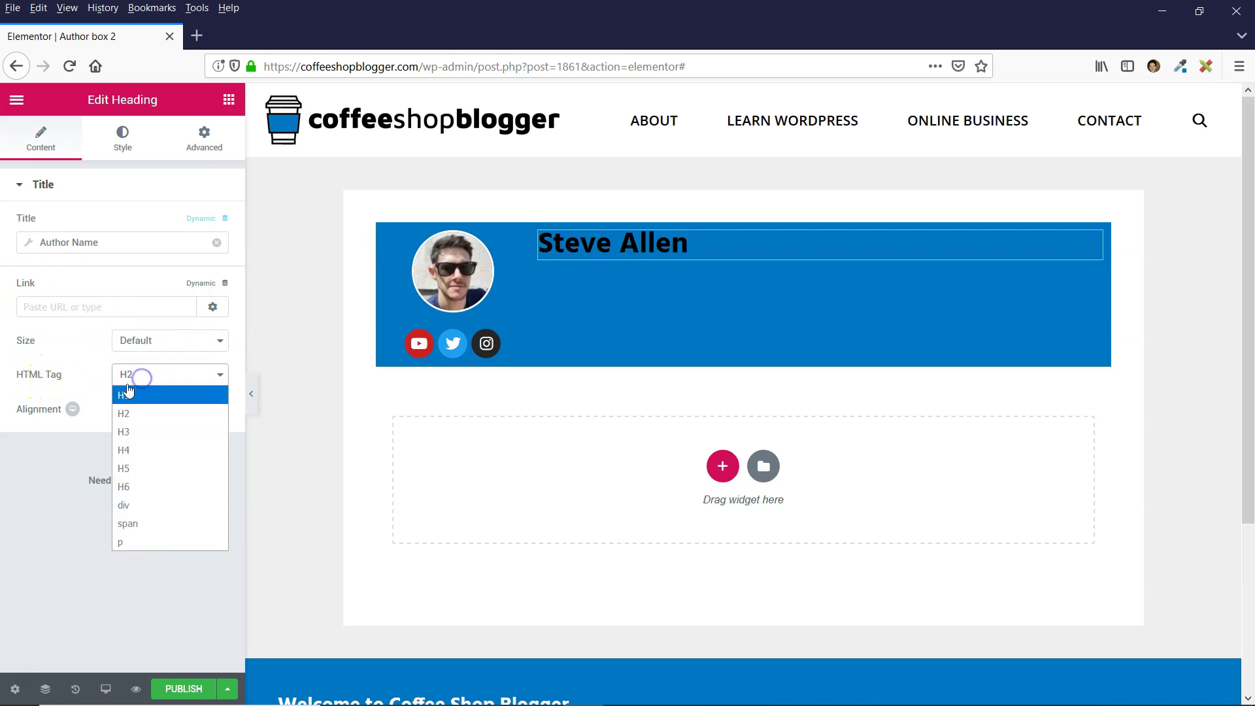
pyautogui.click(128, 451)
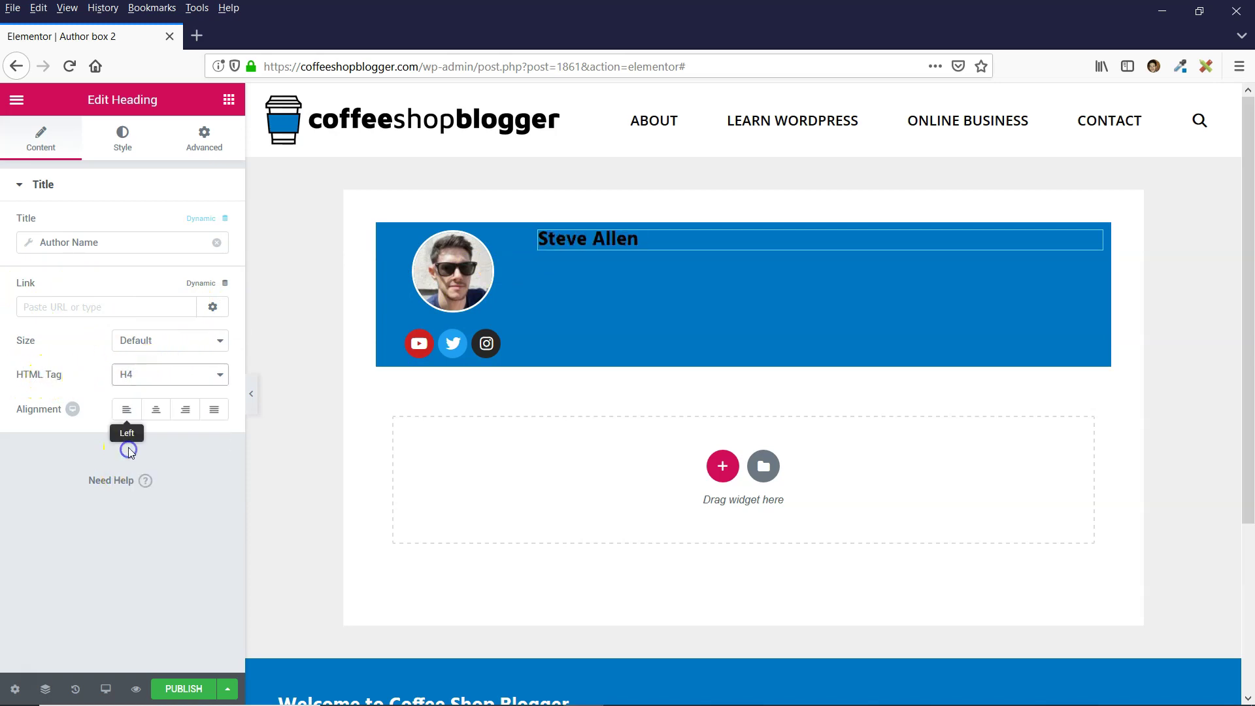
# - Set the author name heading's text color to white
pyautogui.click(123, 149)
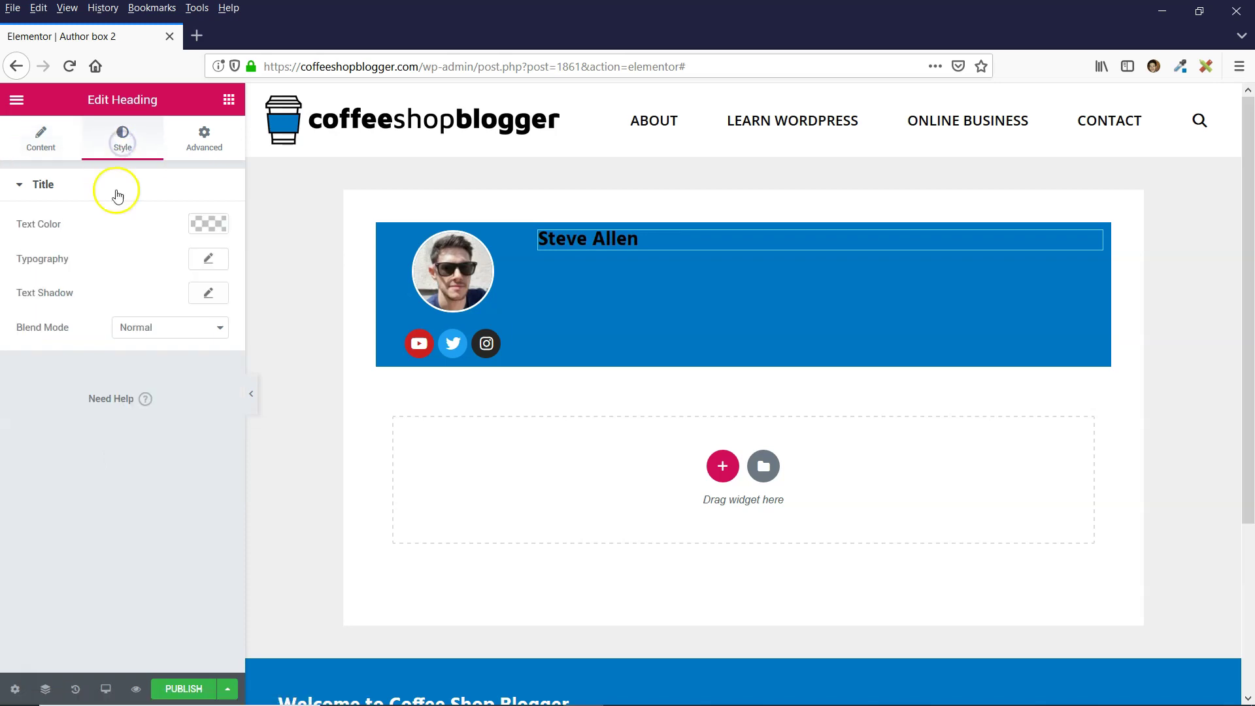
pyautogui.click(210, 228)
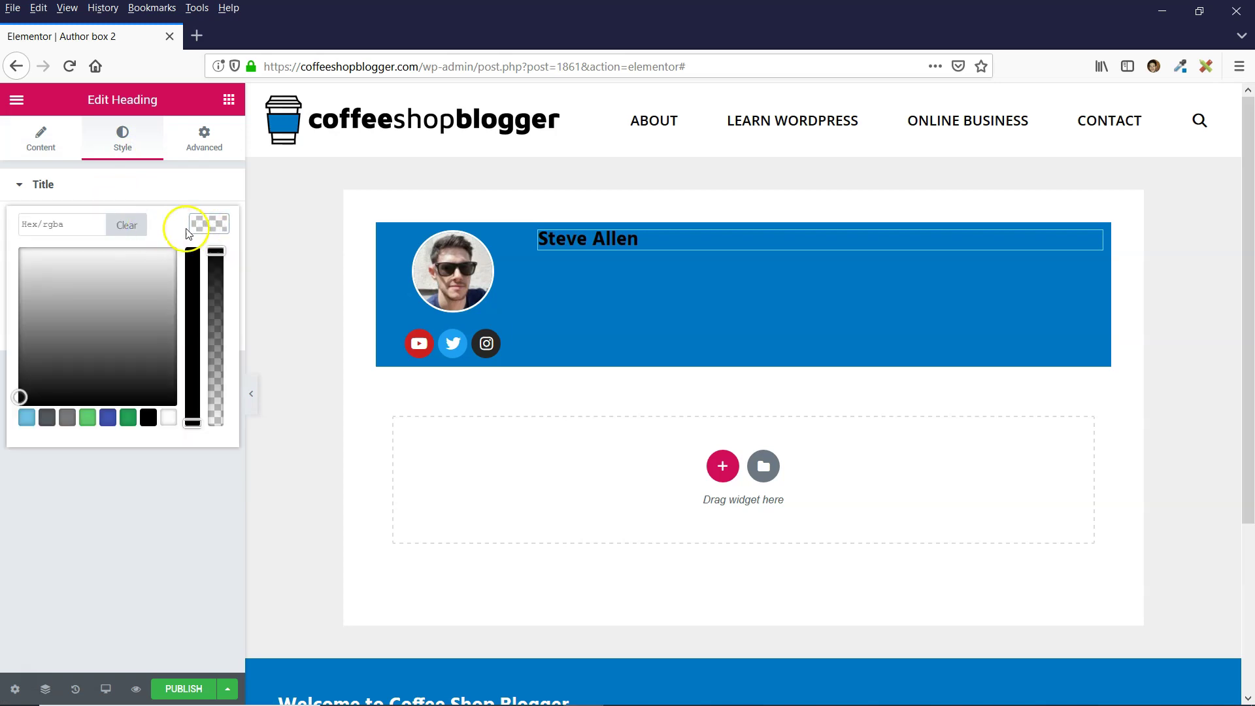
pyautogui.click(71, 225)
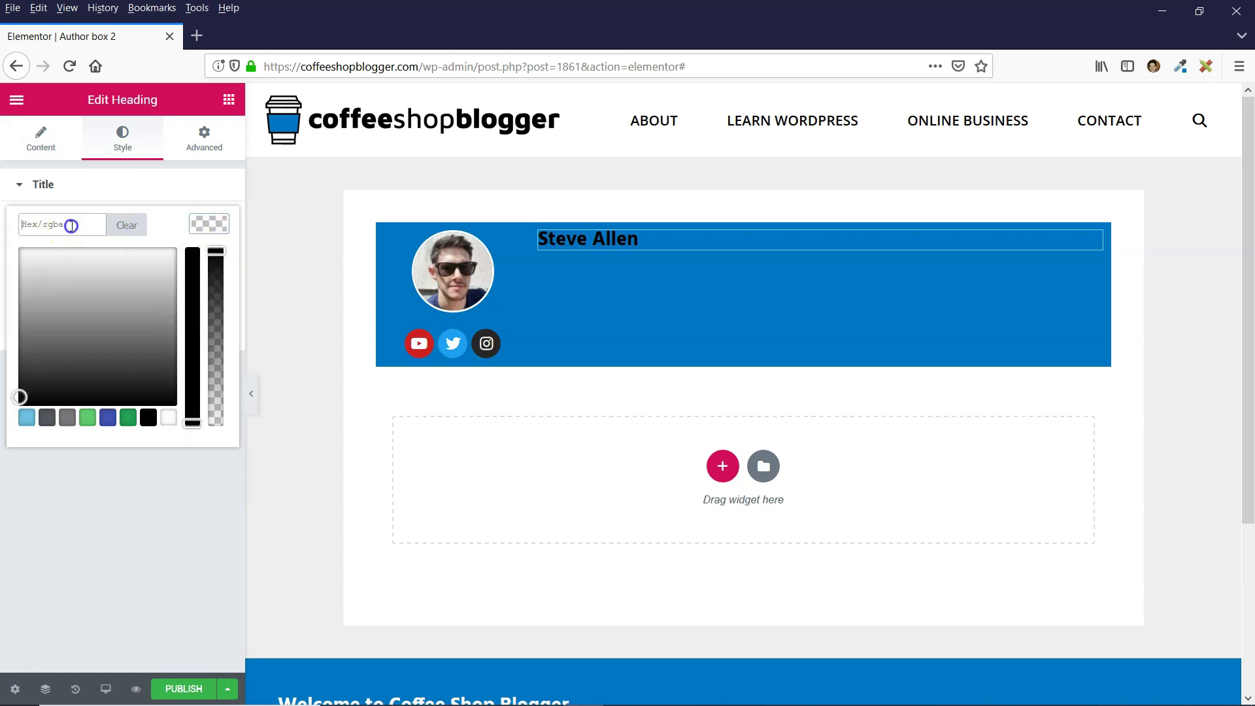
pyautogui.click(169, 419)
pyautogui.click(205, 228)
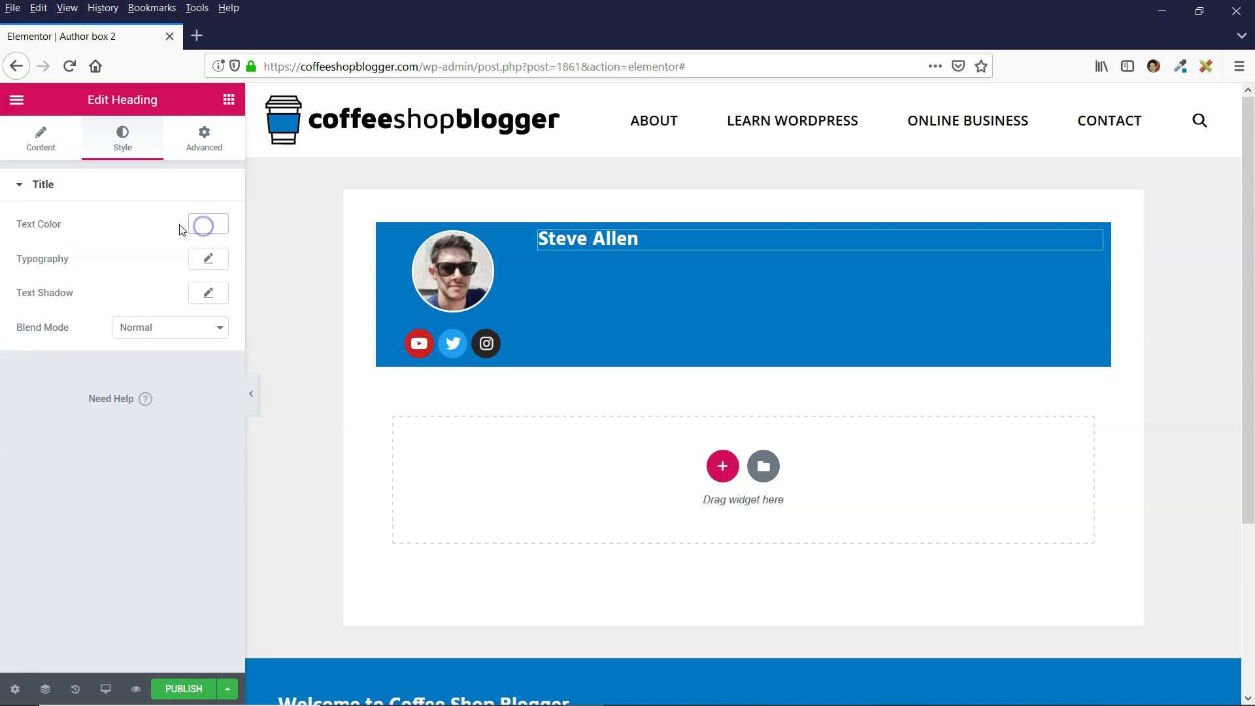
# - Slightly increase the font size of the author name heading in its typography settings
pyautogui.click(208, 258)
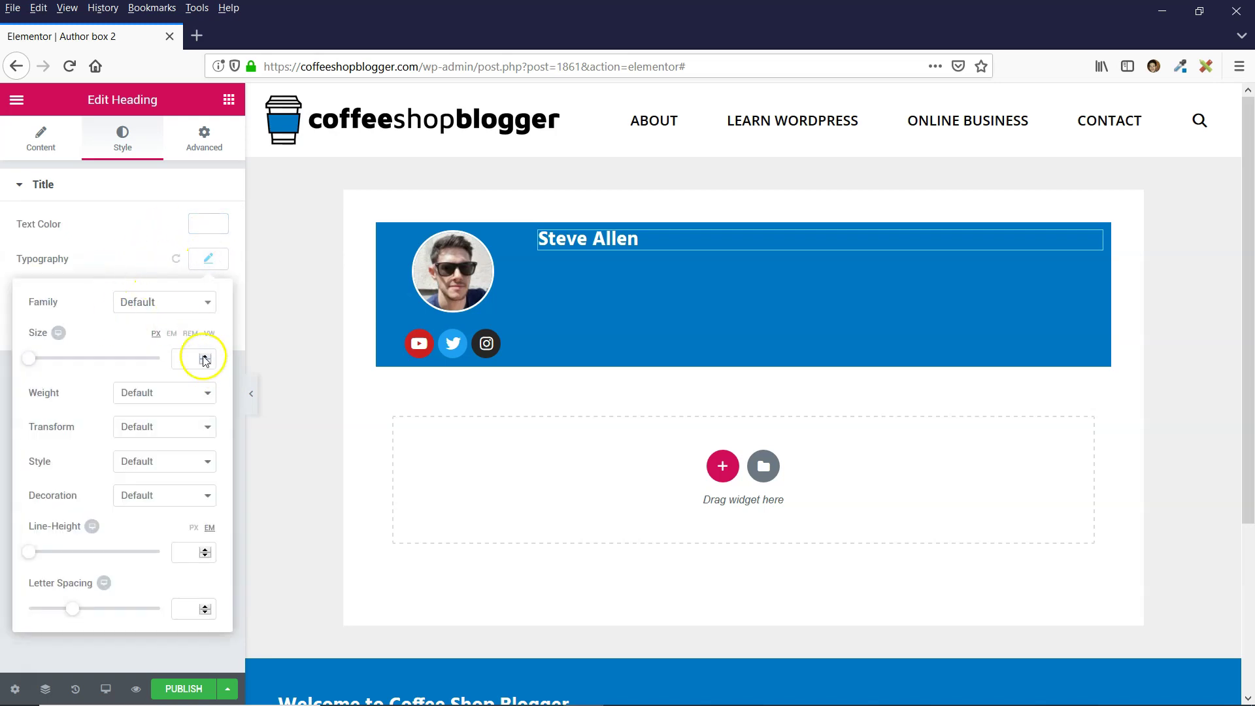
pyautogui.click(205, 357)
pyautogui.moveTo(205, 358); pyautogui.dragTo(205, 363)
pyautogui.click(205, 362)
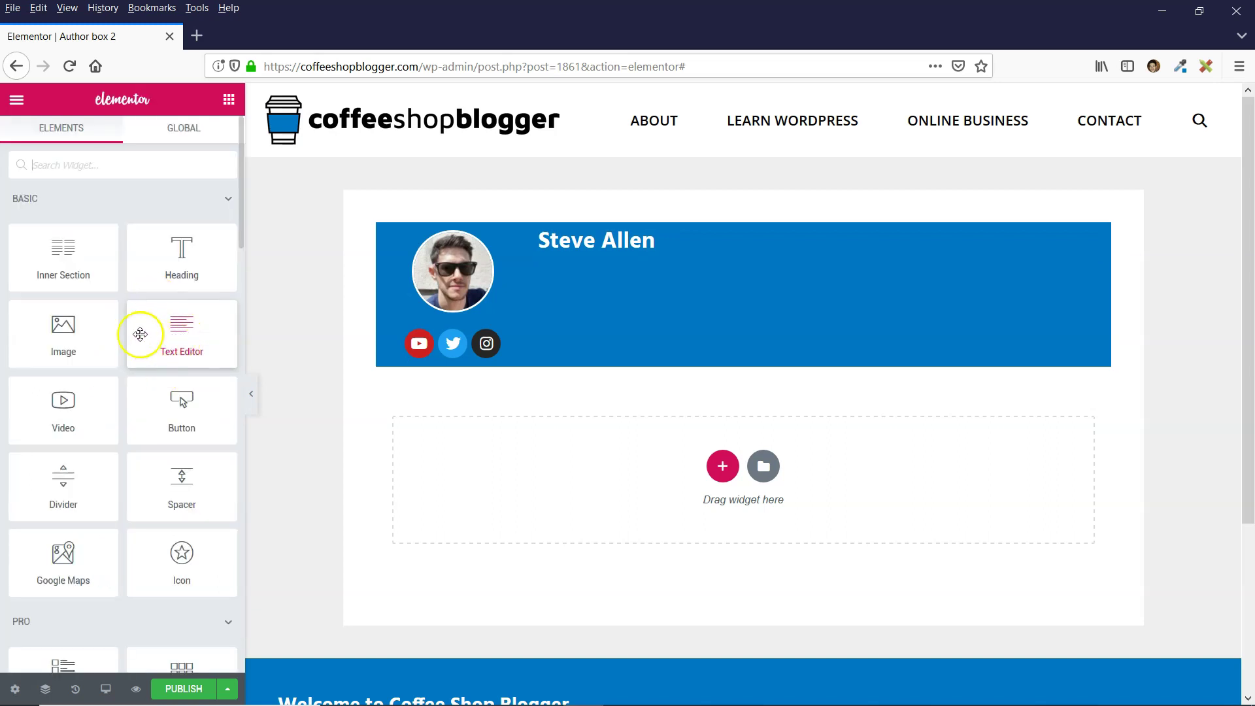
# - Add a Divider widget below the author name heading and set its width to 15%
pyautogui.moveTo(63, 479); pyautogui.dragTo(603, 263)
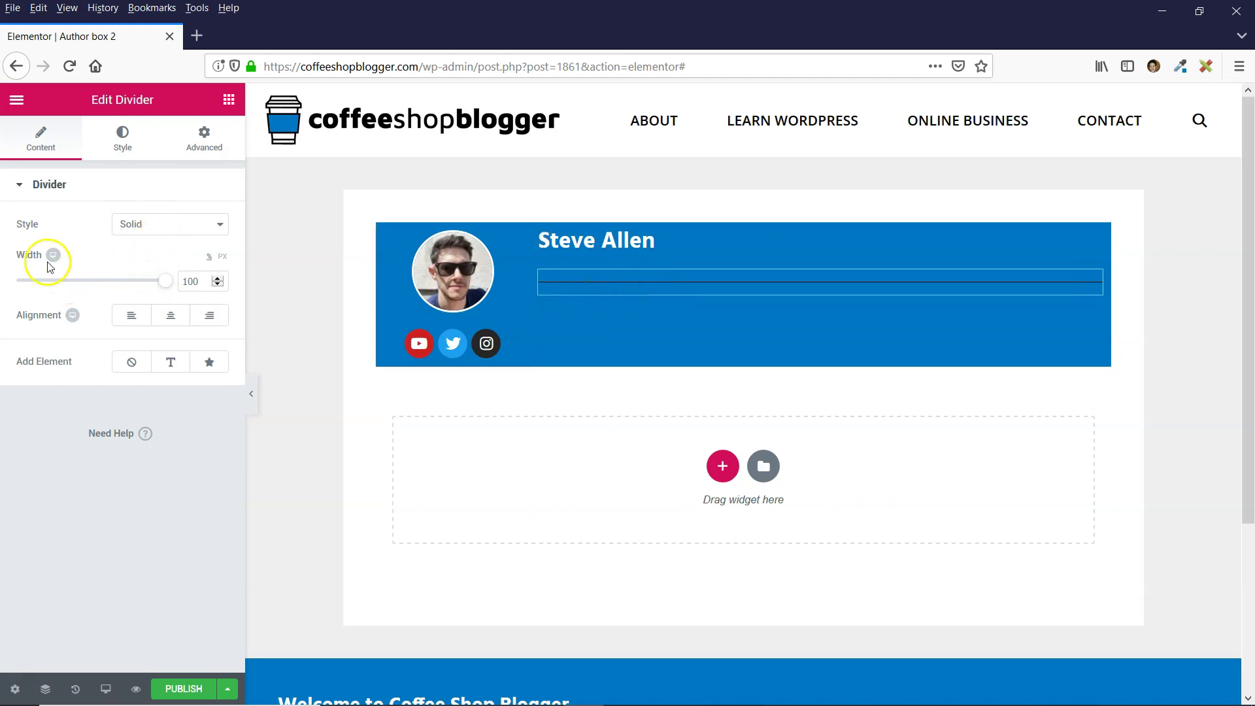
pyautogui.moveTo(162, 280); pyautogui.dragTo(70, 282)
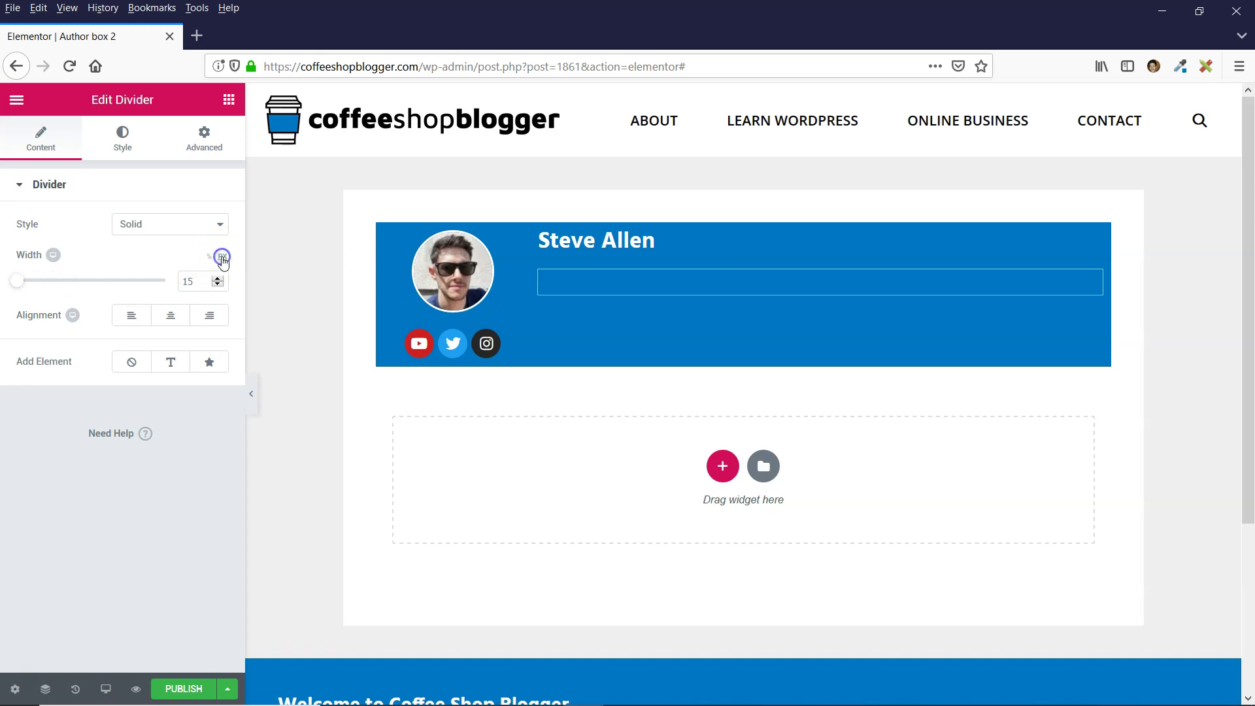
pyautogui.click(223, 259)
pyautogui.moveTo(13, 287); pyautogui.dragTo(32, 285)
pyautogui.click(210, 257)
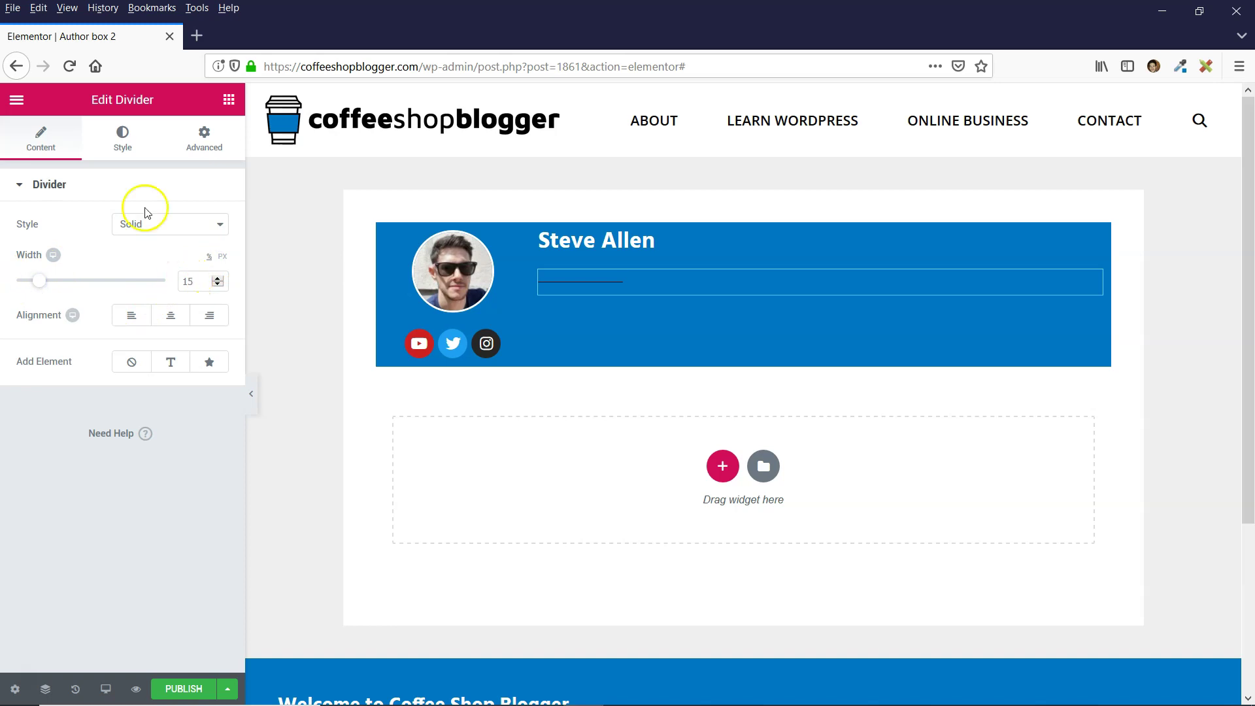
# - Set the divider's color to #f9f9f9
pyautogui.click(123, 148)
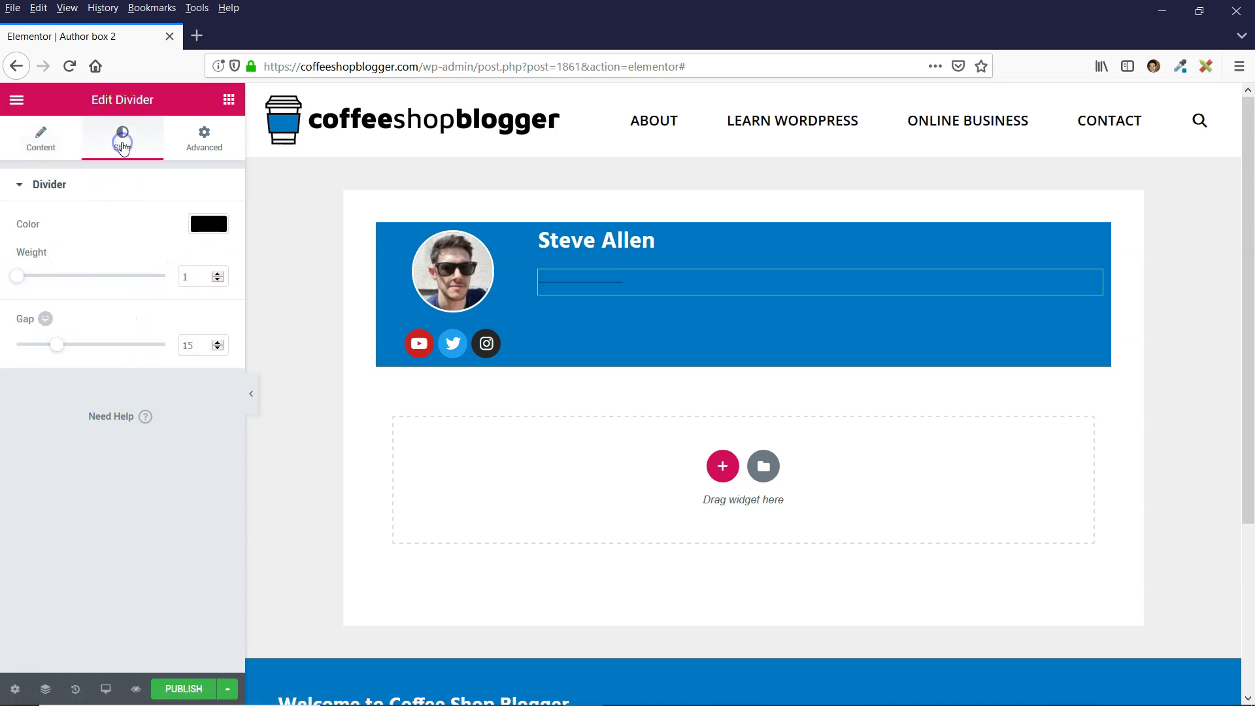
pyautogui.click(209, 225)
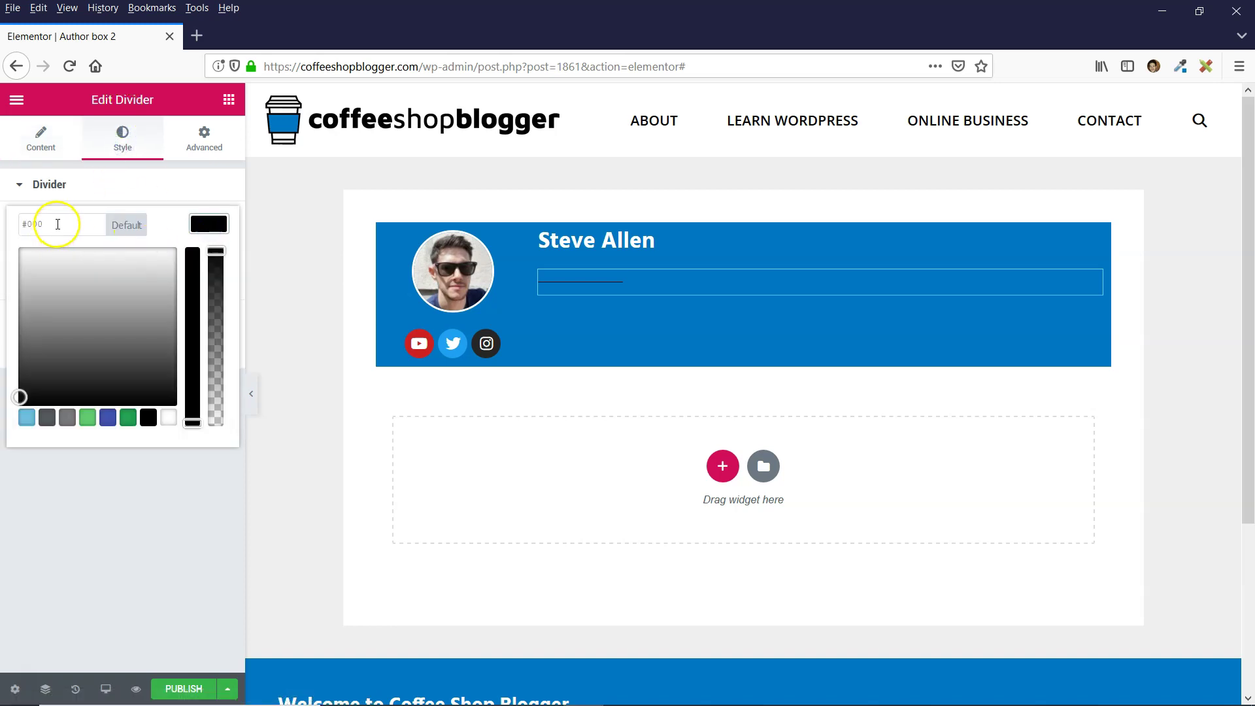
pyautogui.click(169, 418)
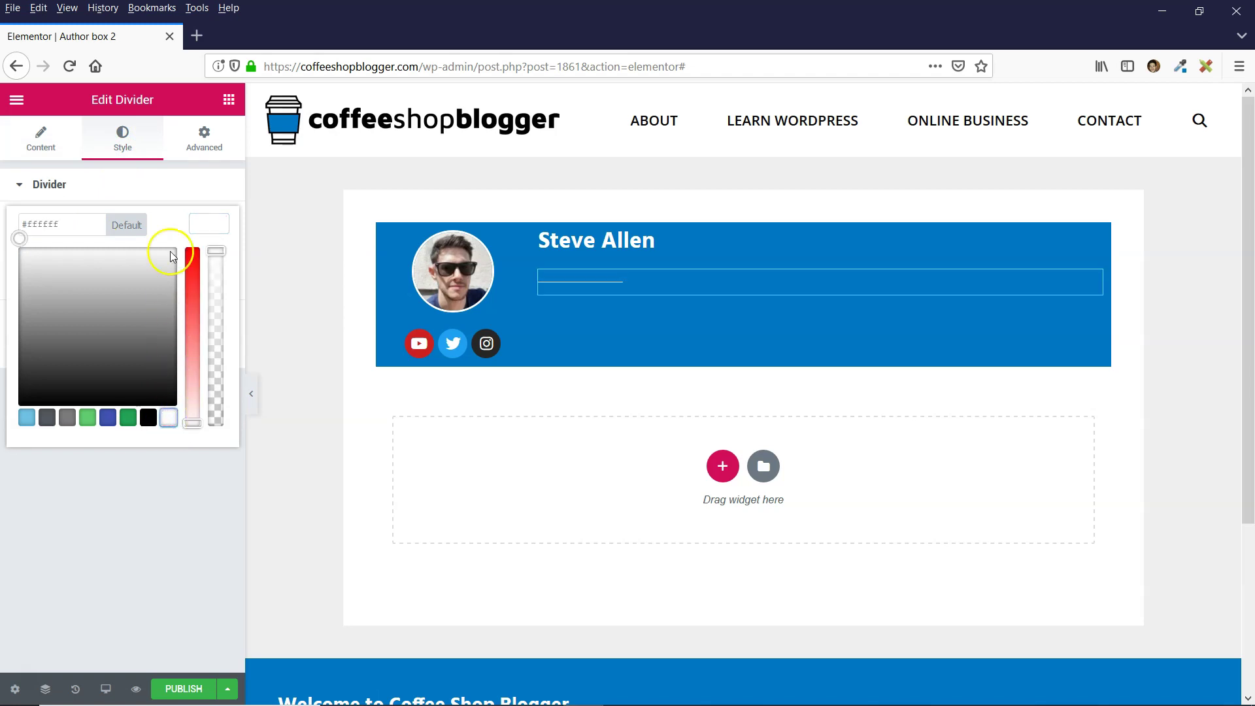
pyautogui.click(64, 225)
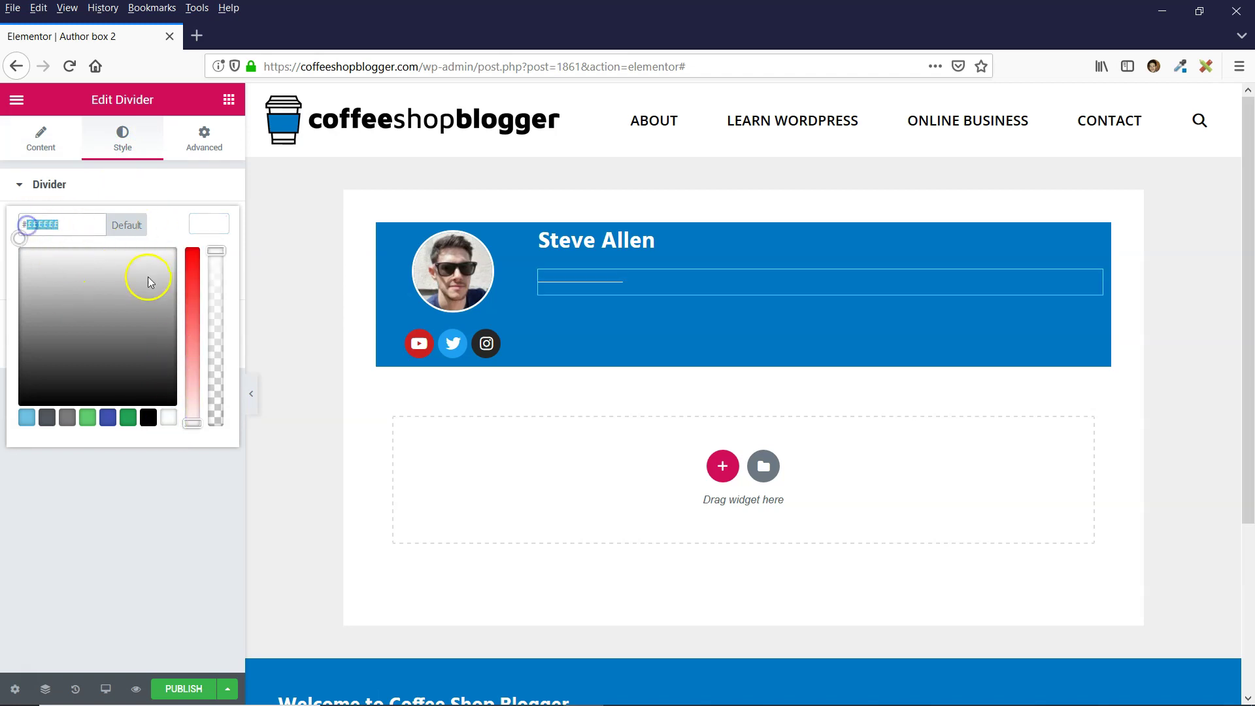
pyautogui.write('f9f9f9')
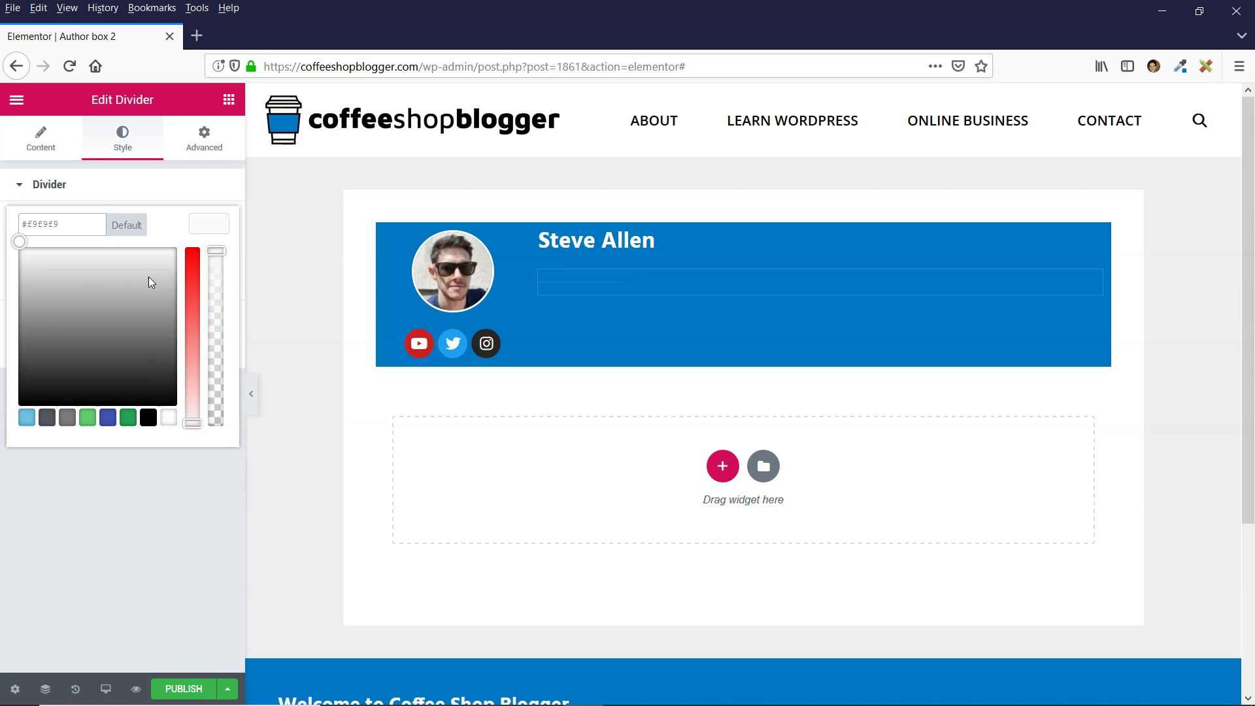
pyautogui.click(68, 227)
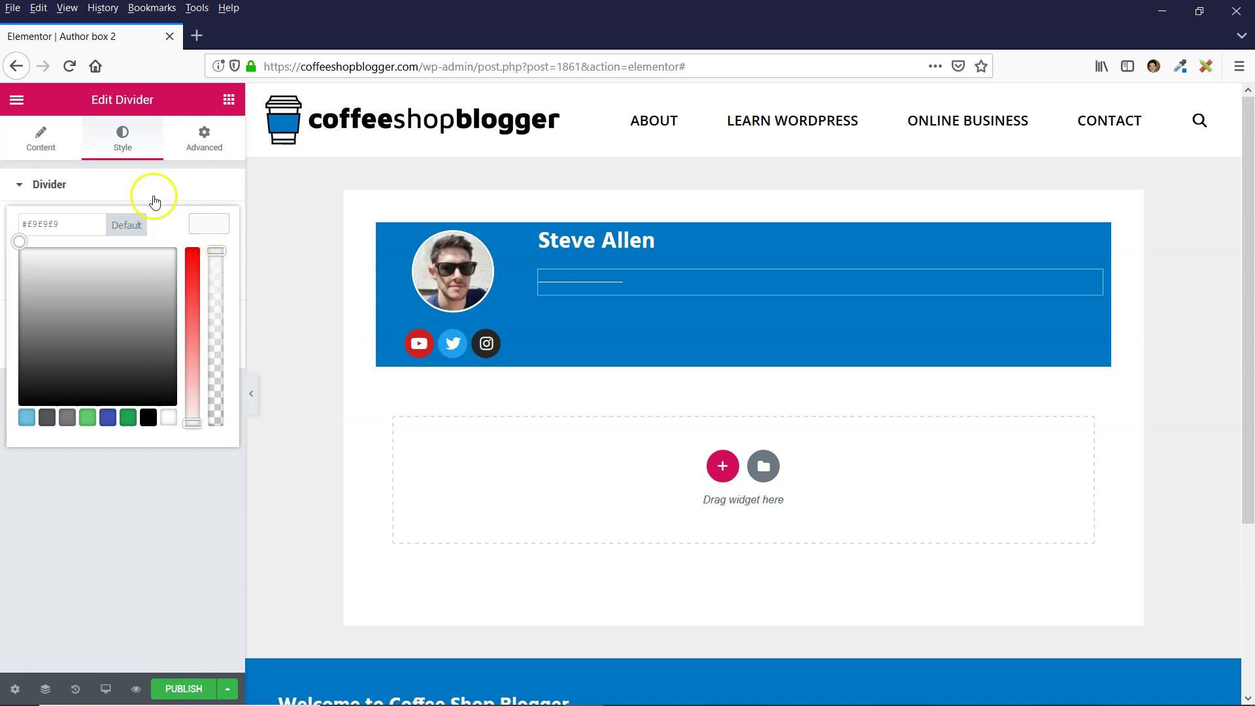
pyautogui.click(213, 238)
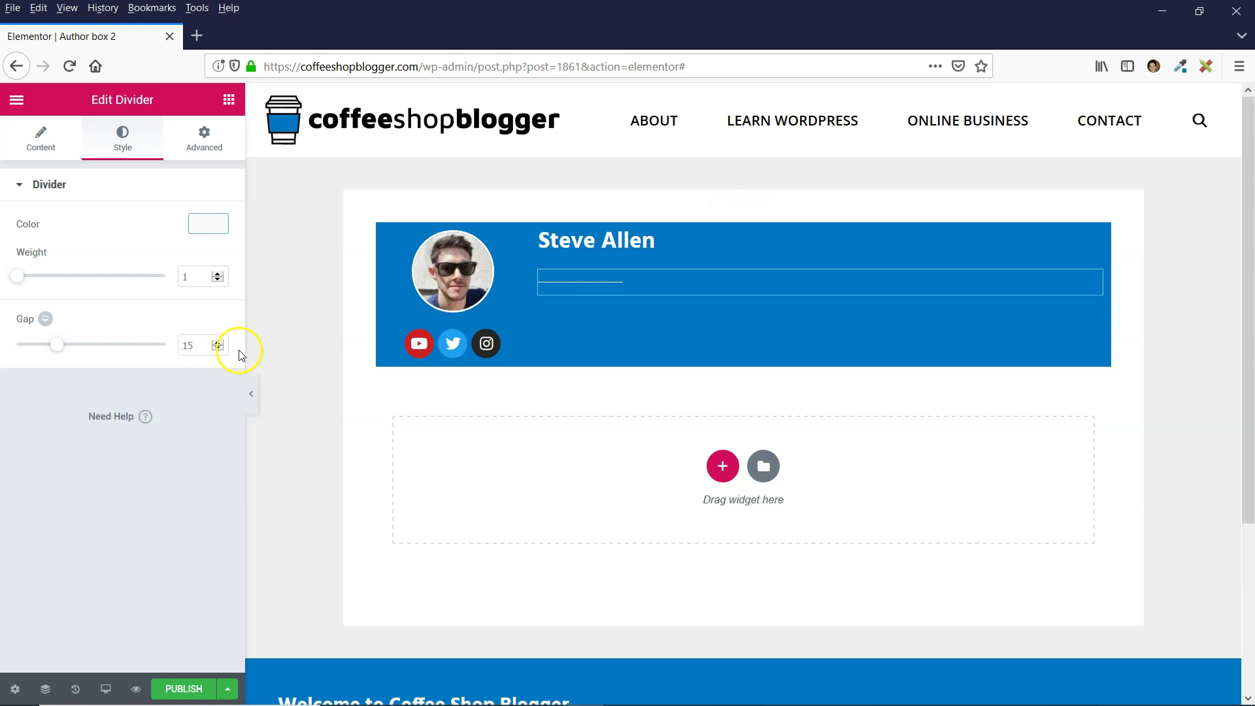
# - Set the divider's gap to 5
pyautogui.click(199, 346)
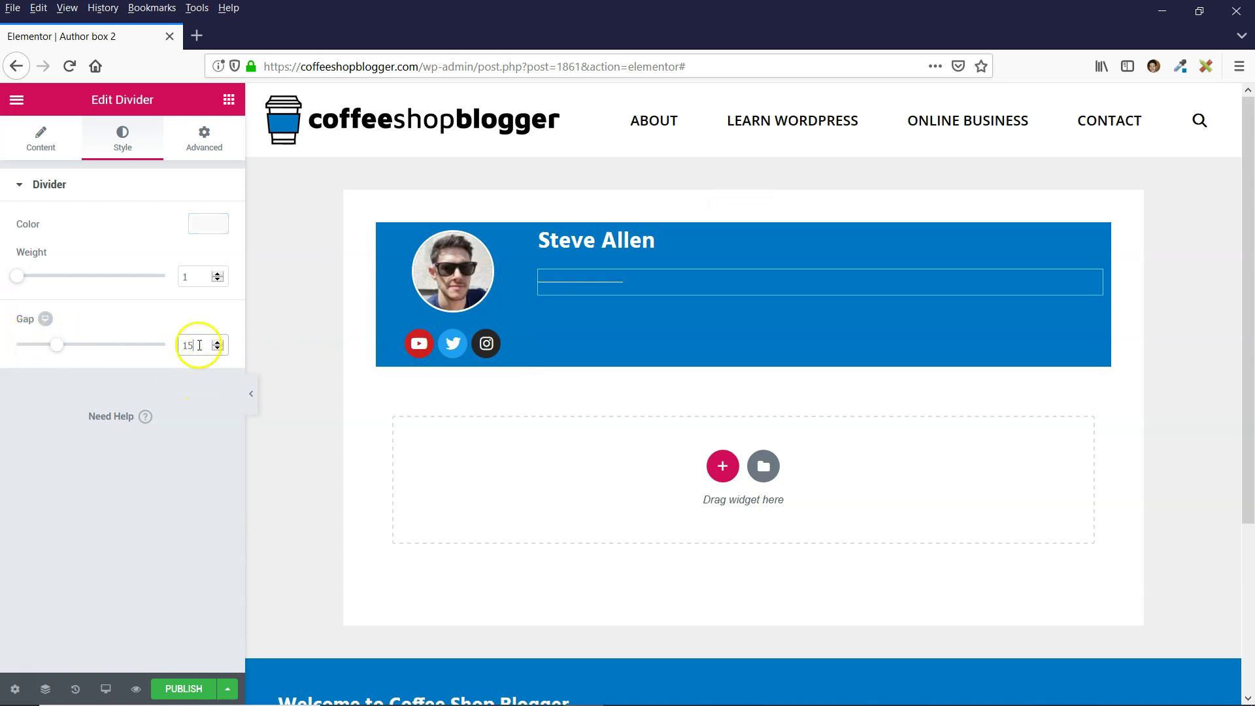
pyautogui.moveTo(182, 344); pyautogui.dragTo(178, 343)
pyautogui.write('5')
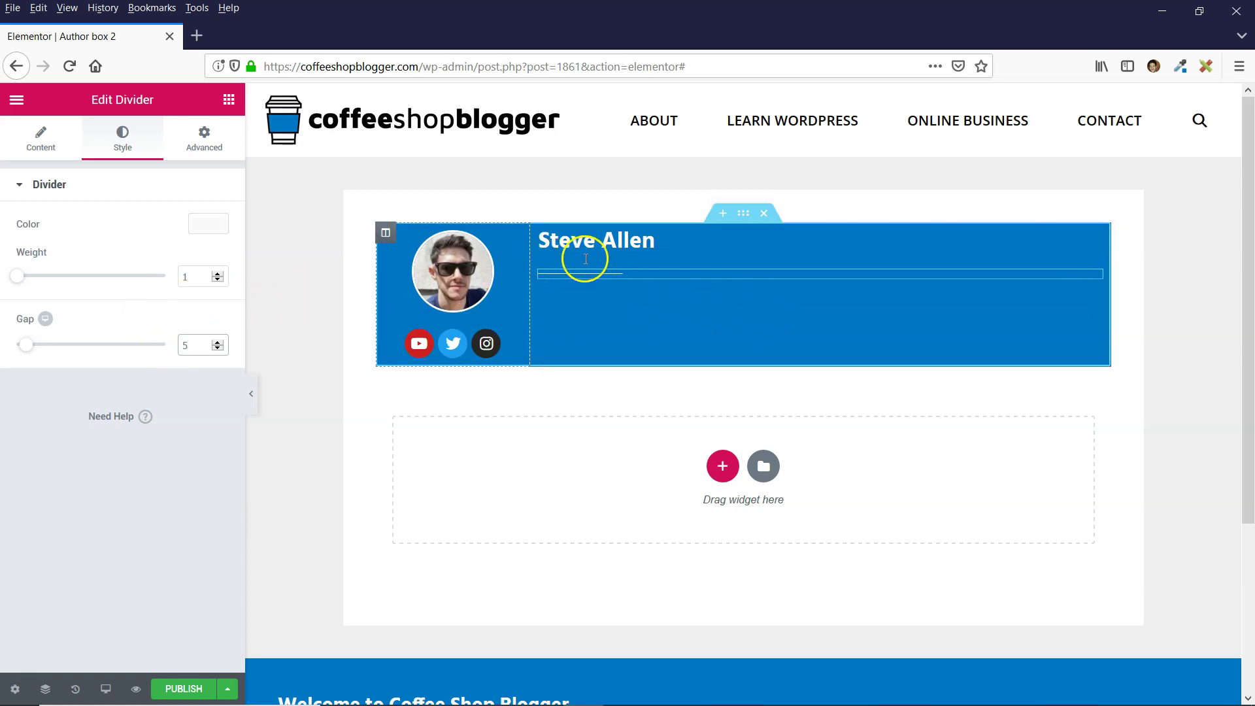
# - Add a Text Editor widget below the divider and replace its placeholder text with "Content Marketer"
pyautogui.click(229, 99)
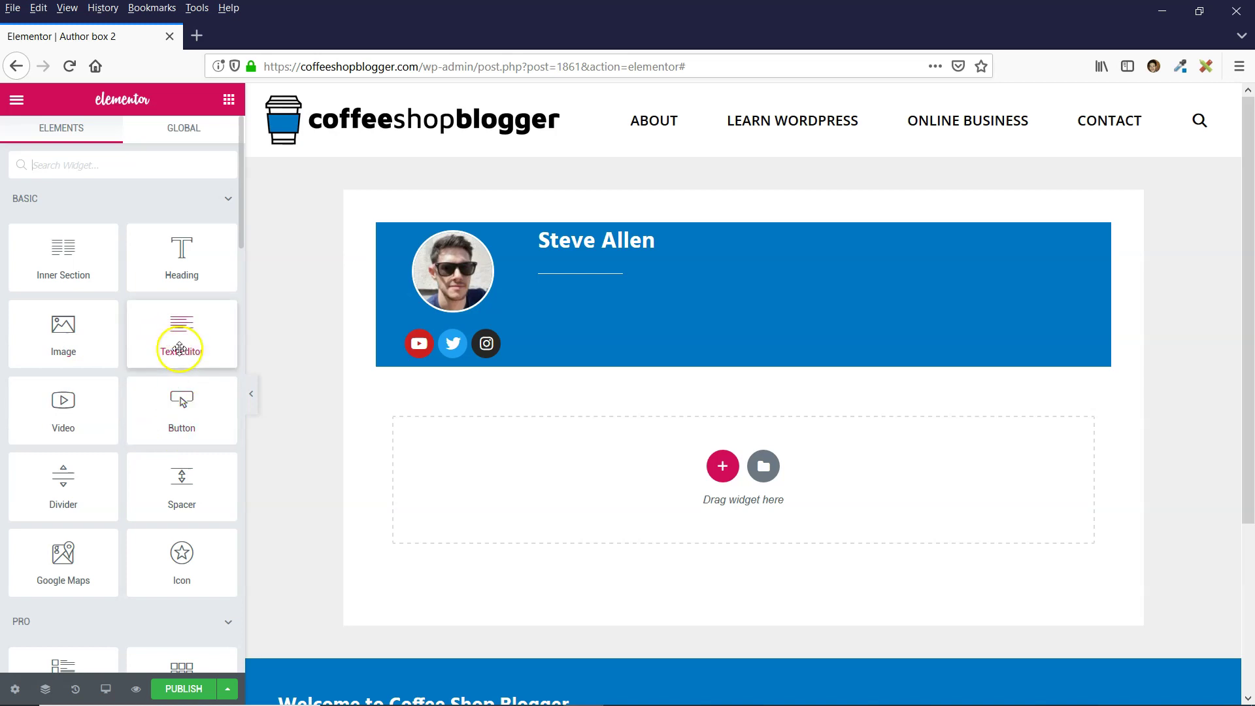
pyautogui.moveTo(180, 322); pyautogui.dragTo(640, 284)
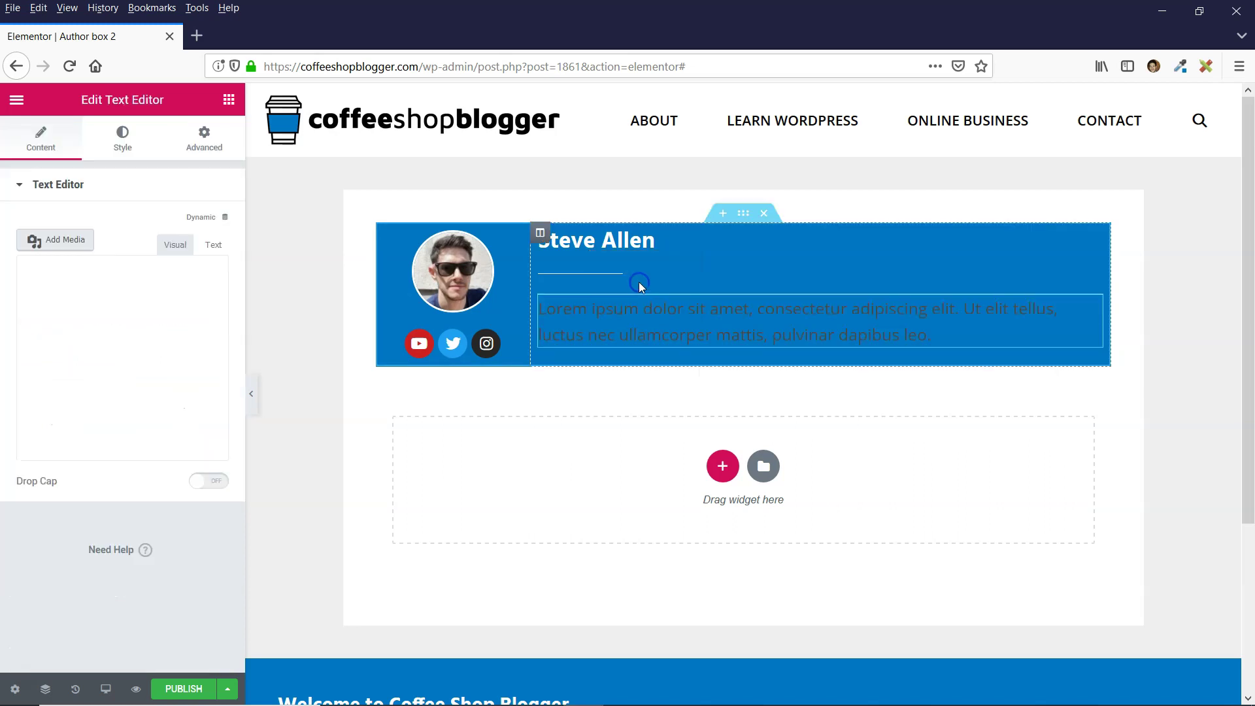
pyautogui.moveTo(209, 401); pyautogui.dragTo(25, 331)
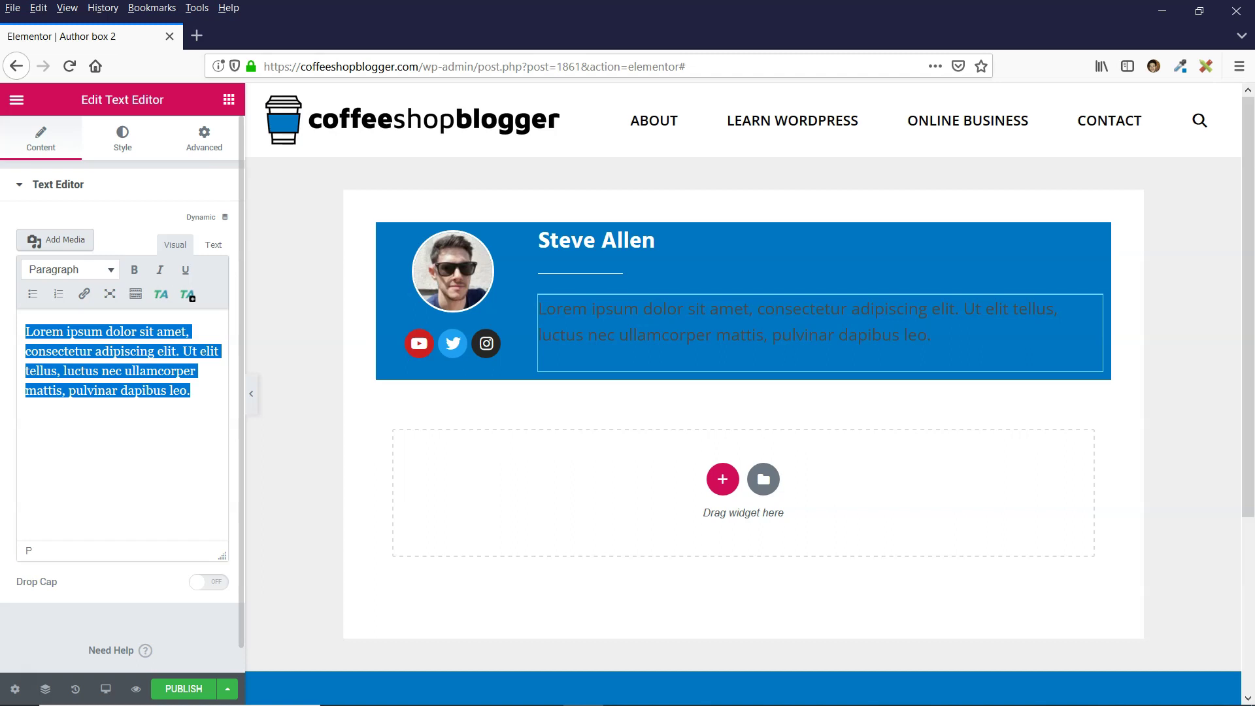
pyautogui.write('Content Marketer')
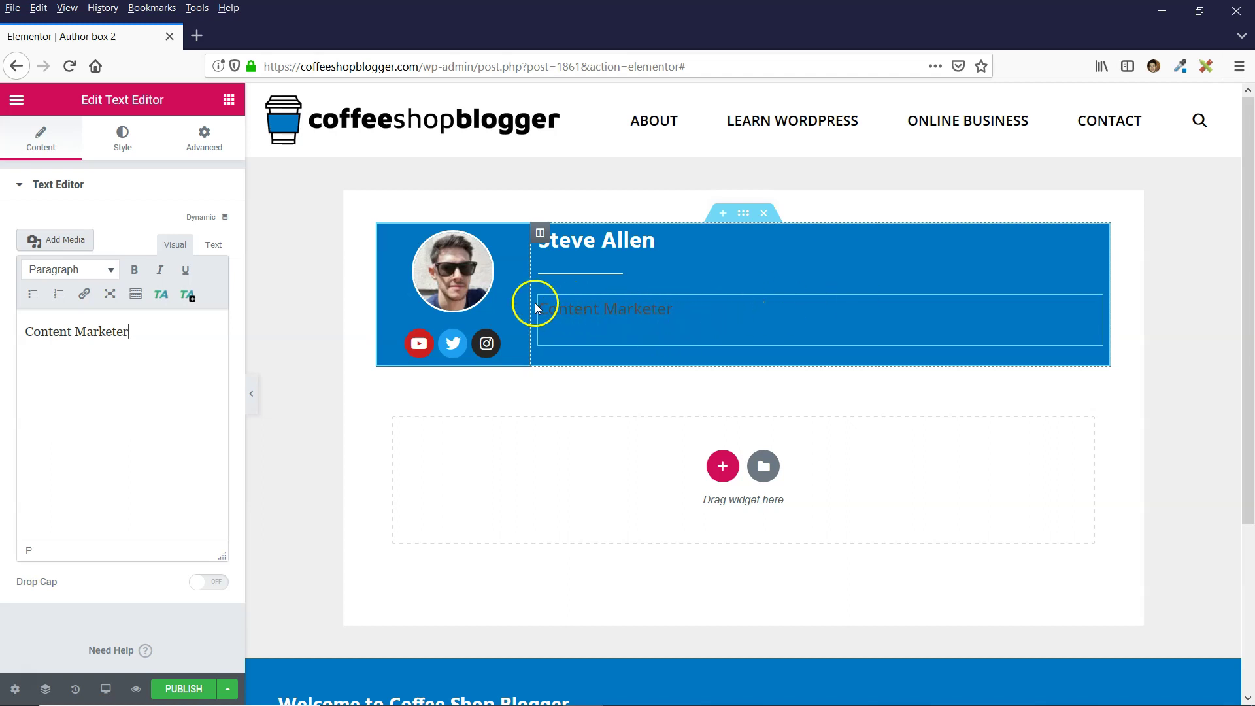
# - Set the text color of the "Content Marketer" text to white
pyautogui.click(123, 139)
pyautogui.click(209, 259)
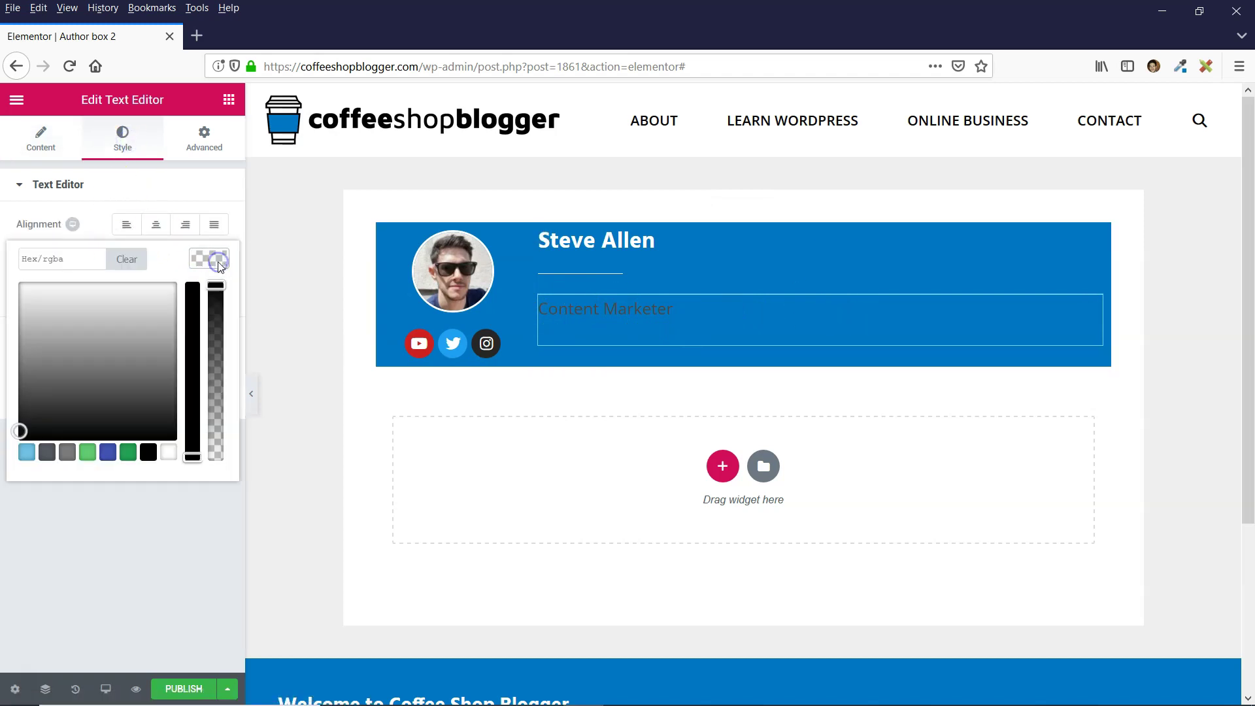
pyautogui.click(169, 457)
# - Set the font size of the "Content Marketer" text to 13 px in its typography settings
pyautogui.click(208, 293)
pyautogui.click(208, 293)
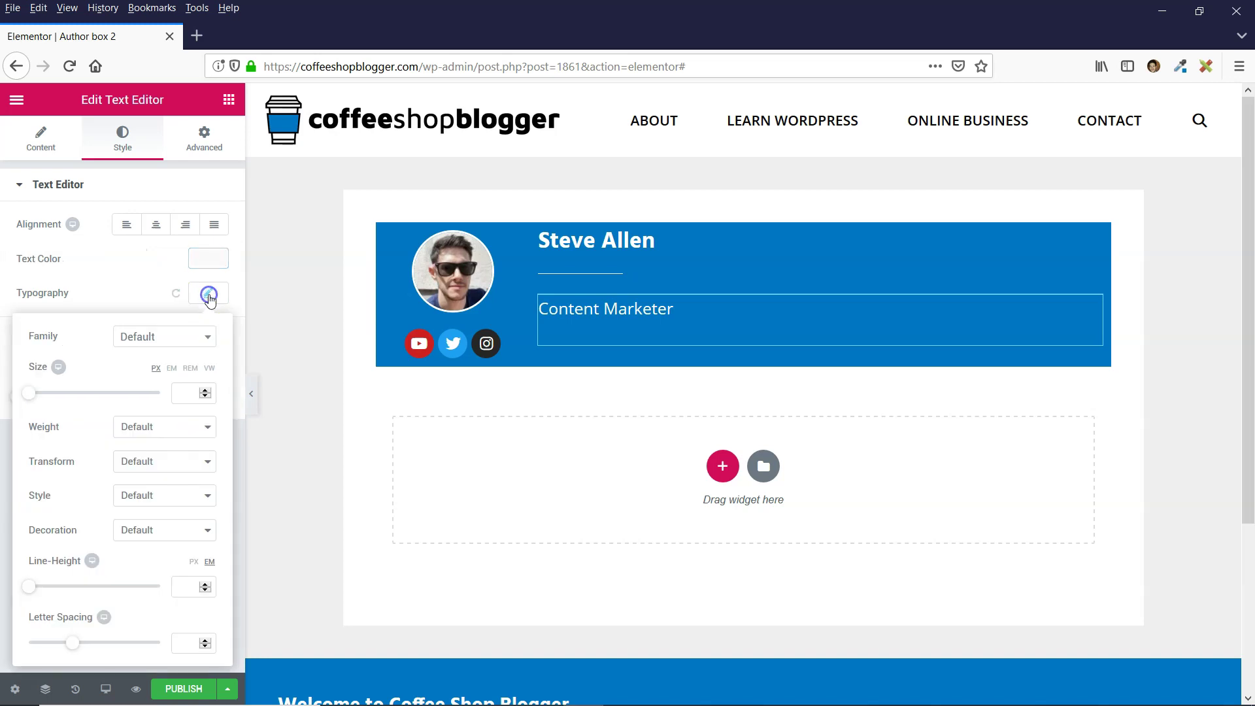
pyautogui.click(205, 391)
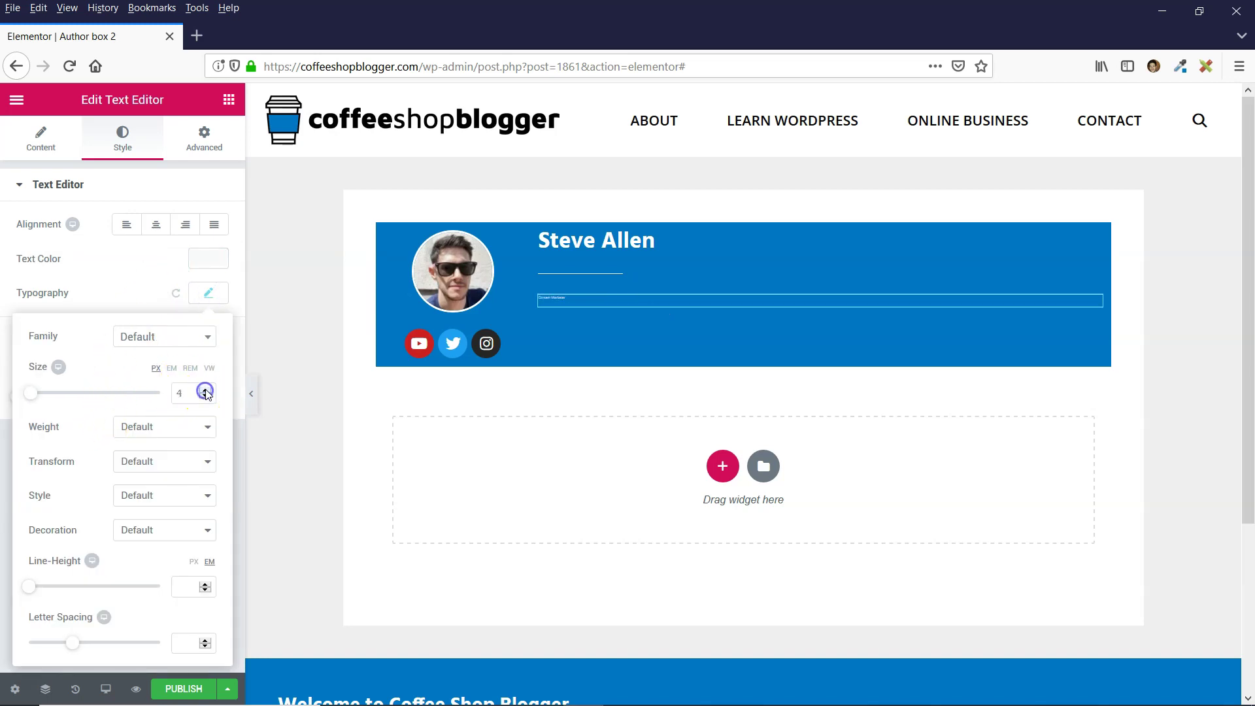
pyautogui.click(205, 390)
pyautogui.doubleClick(206, 390)
pyautogui.click(205, 390)
pyautogui.click(205, 391)
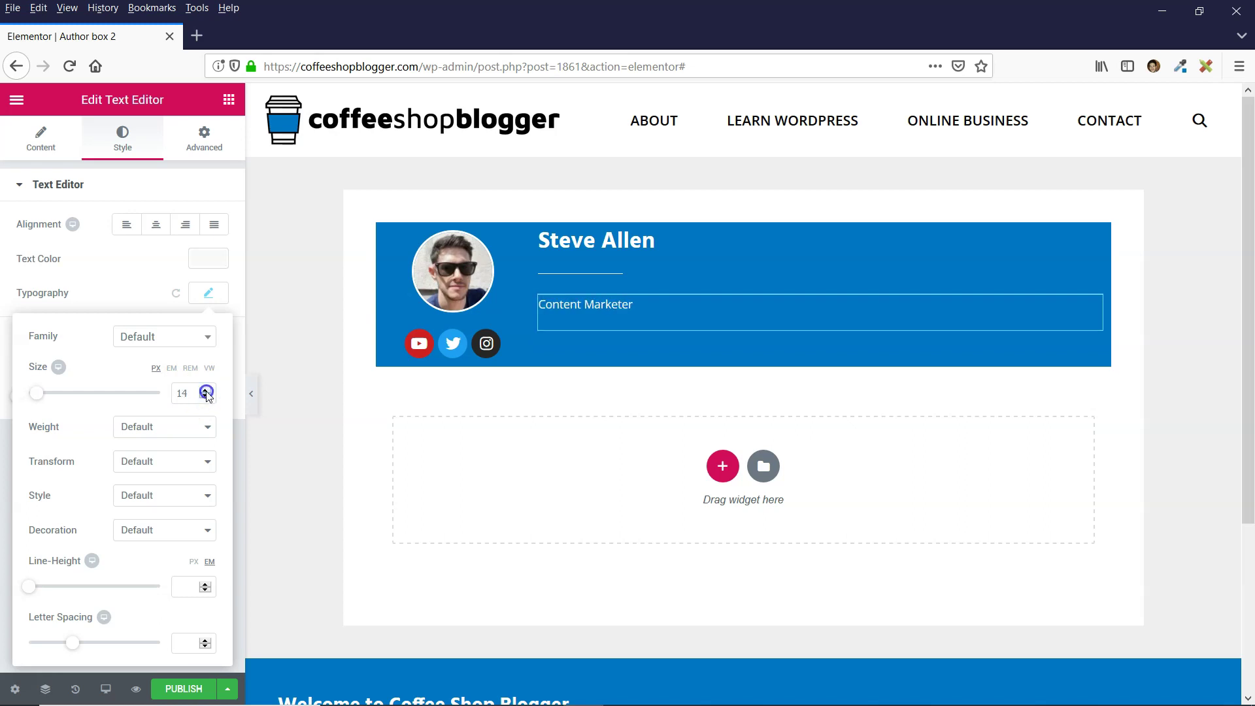
pyautogui.click(205, 396)
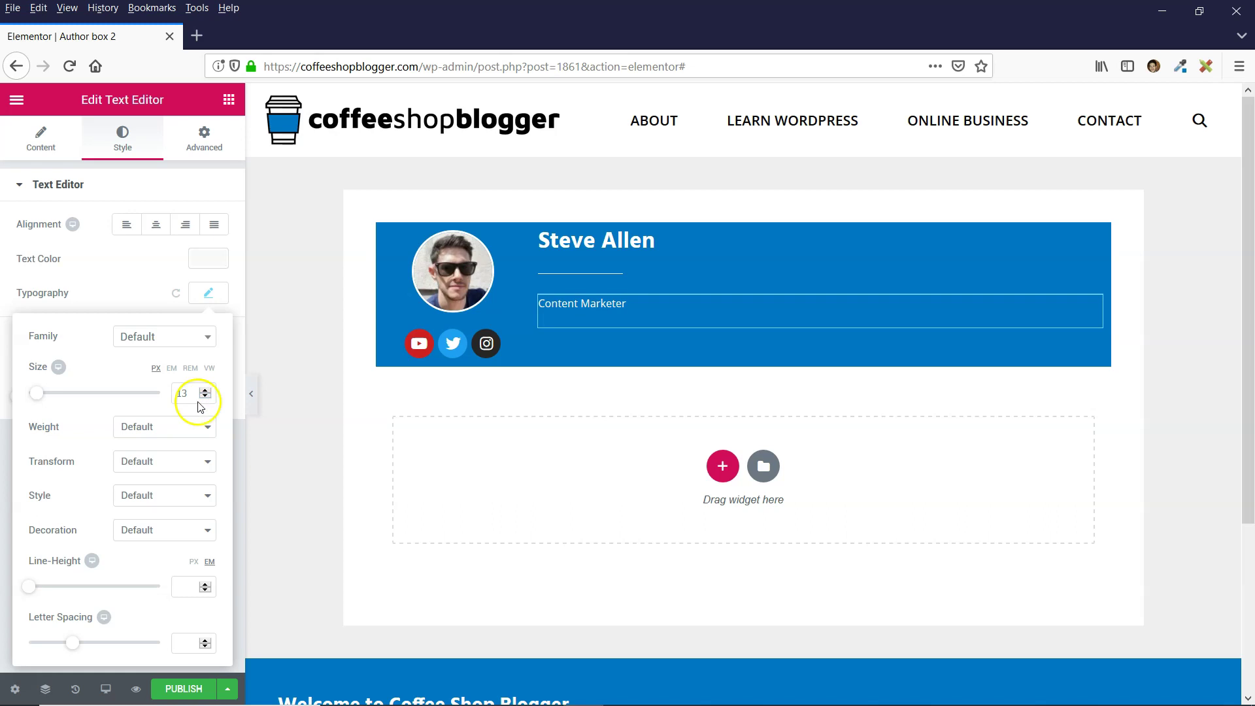
# - Style the "Content Marketer" text with weight 300, uppercase transform and a letter spacing of 1
pyautogui.click(139, 430)
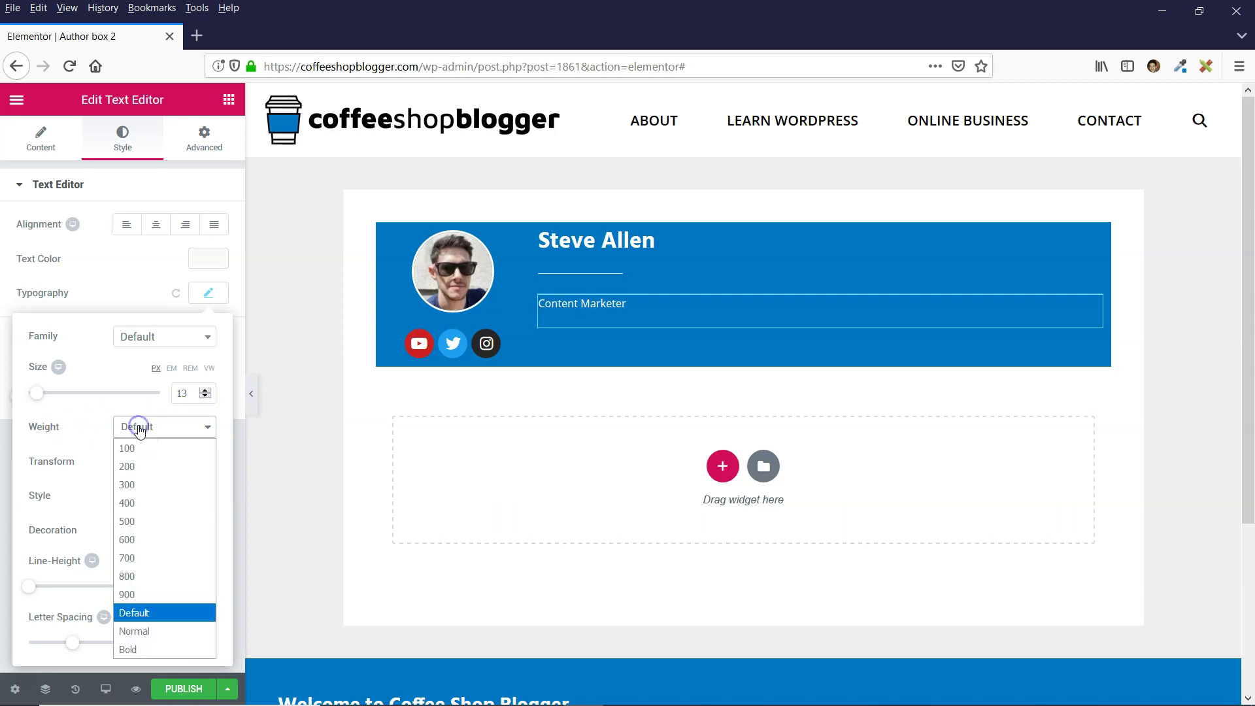
pyautogui.click(133, 484)
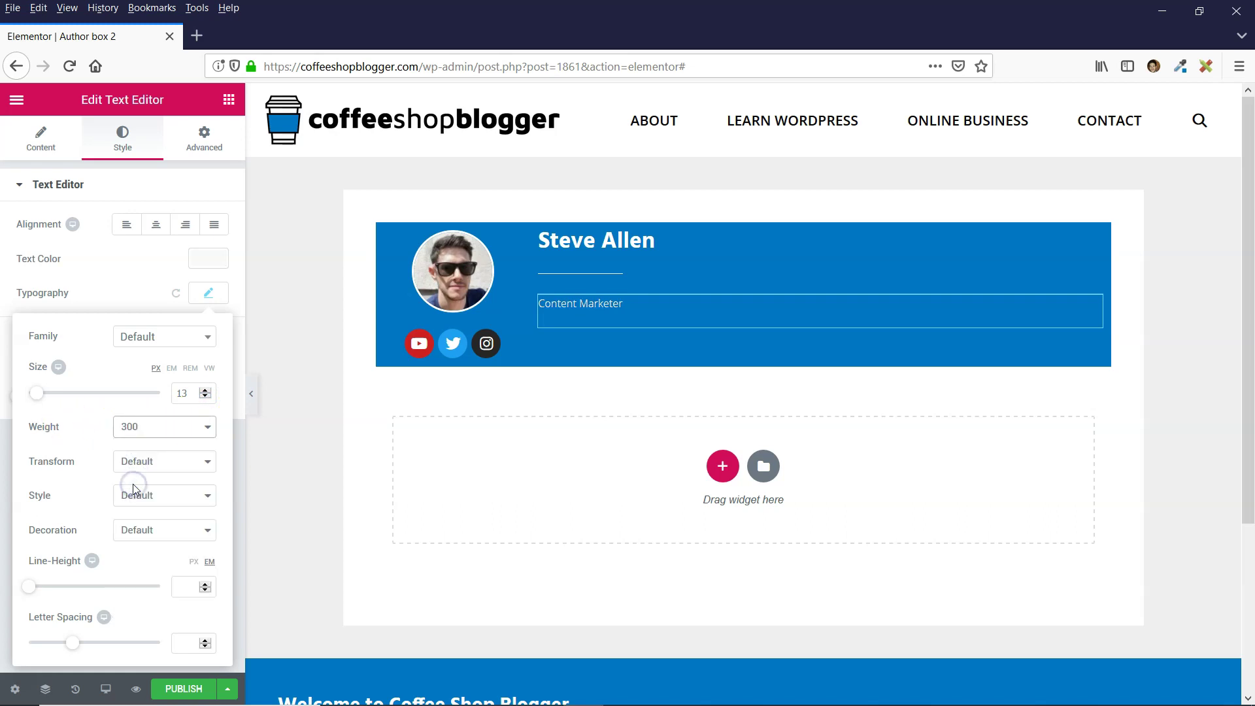
pyautogui.click(139, 462)
pyautogui.click(143, 501)
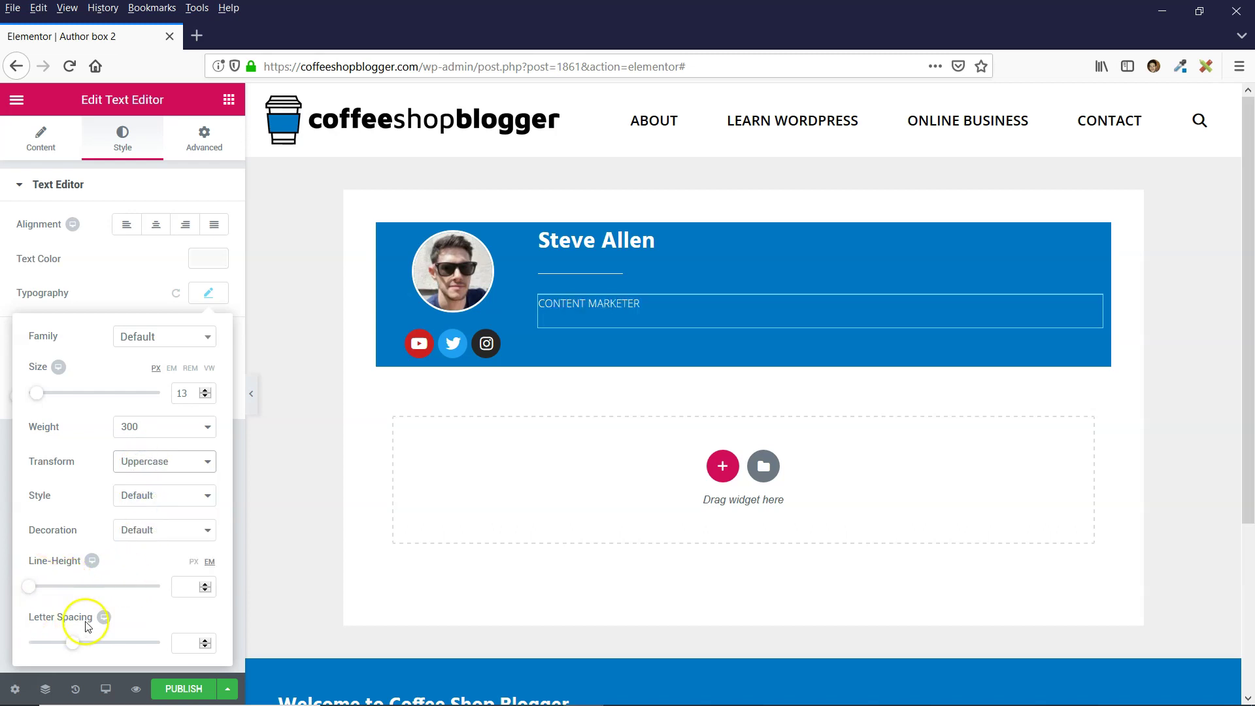
pyautogui.click(179, 645)
pyautogui.write('1')
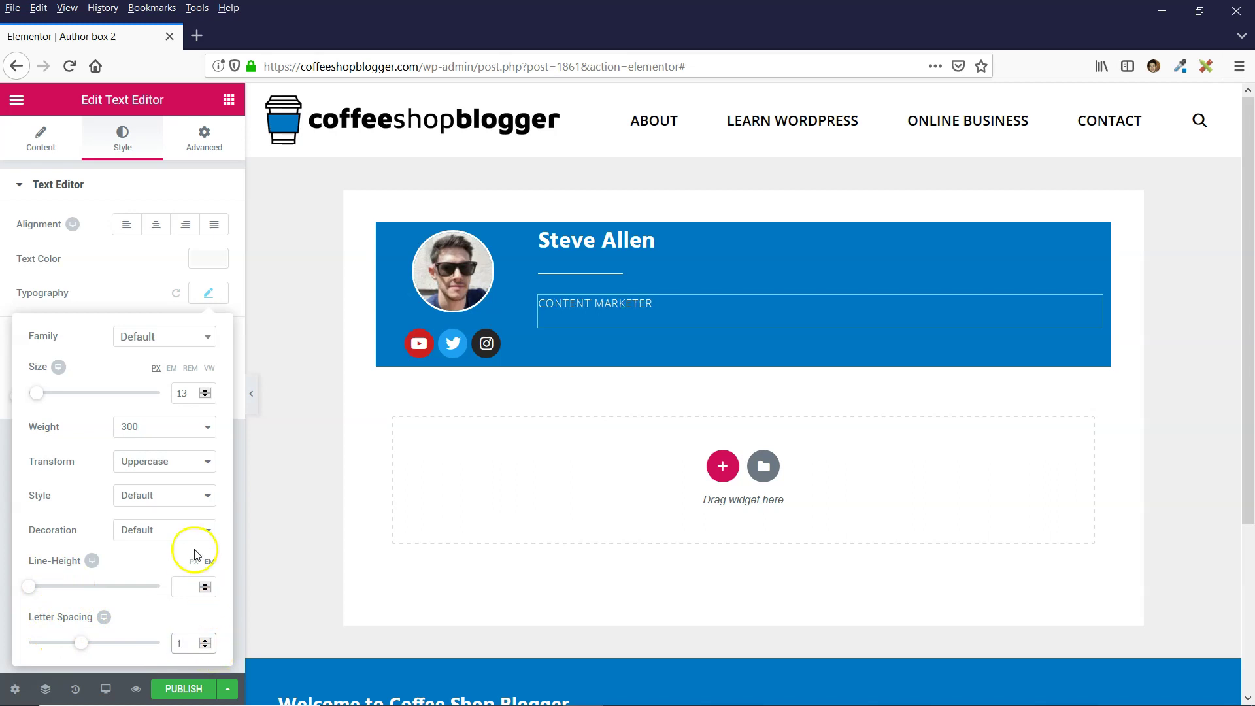
# - Add a second Text Editor widget below "Content Marketer" and fill it with the dynamic Author Info tag
pyautogui.moveTo(197, 340); pyautogui.dragTo(614, 326)
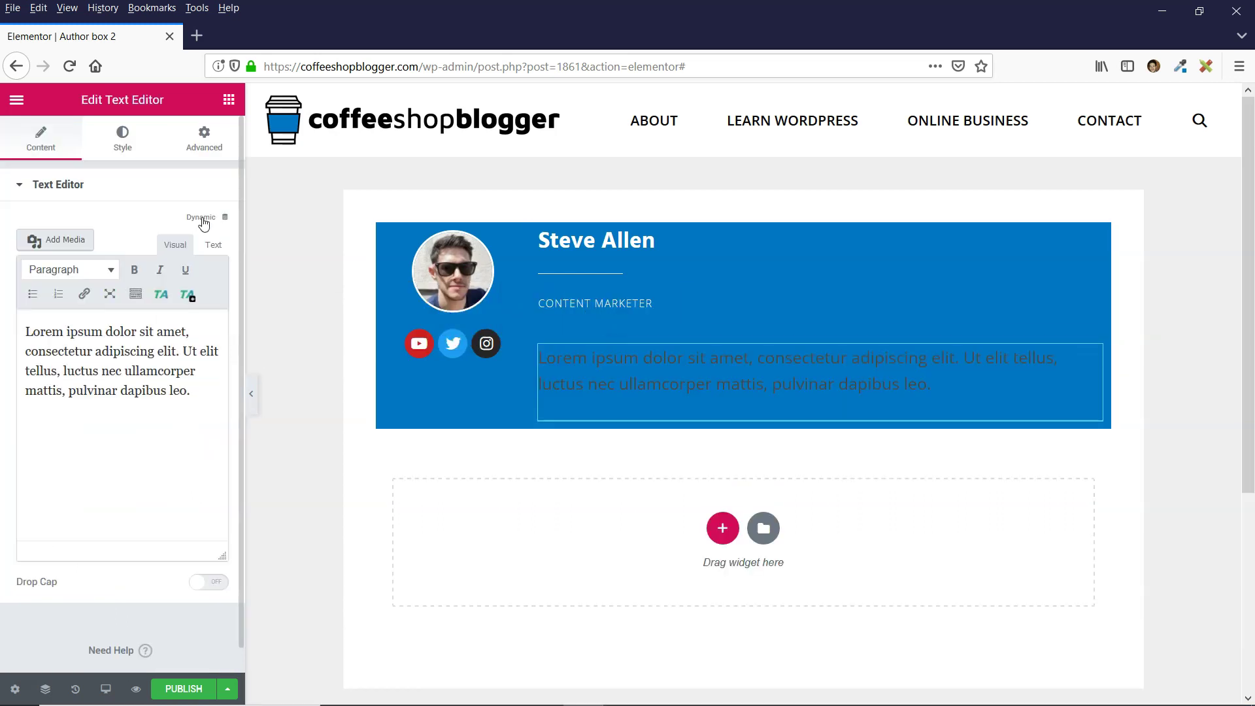
pyautogui.click(206, 223)
pyautogui.scroll(-5, 126, 285)
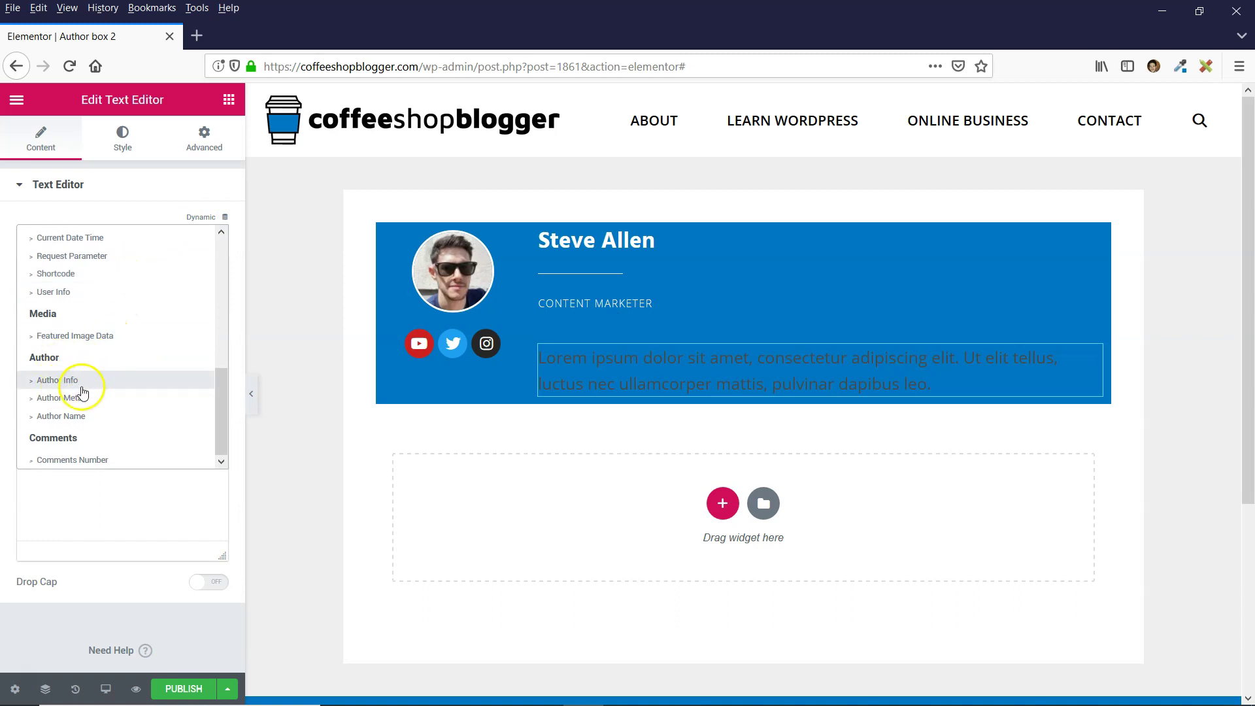
pyautogui.click(83, 384)
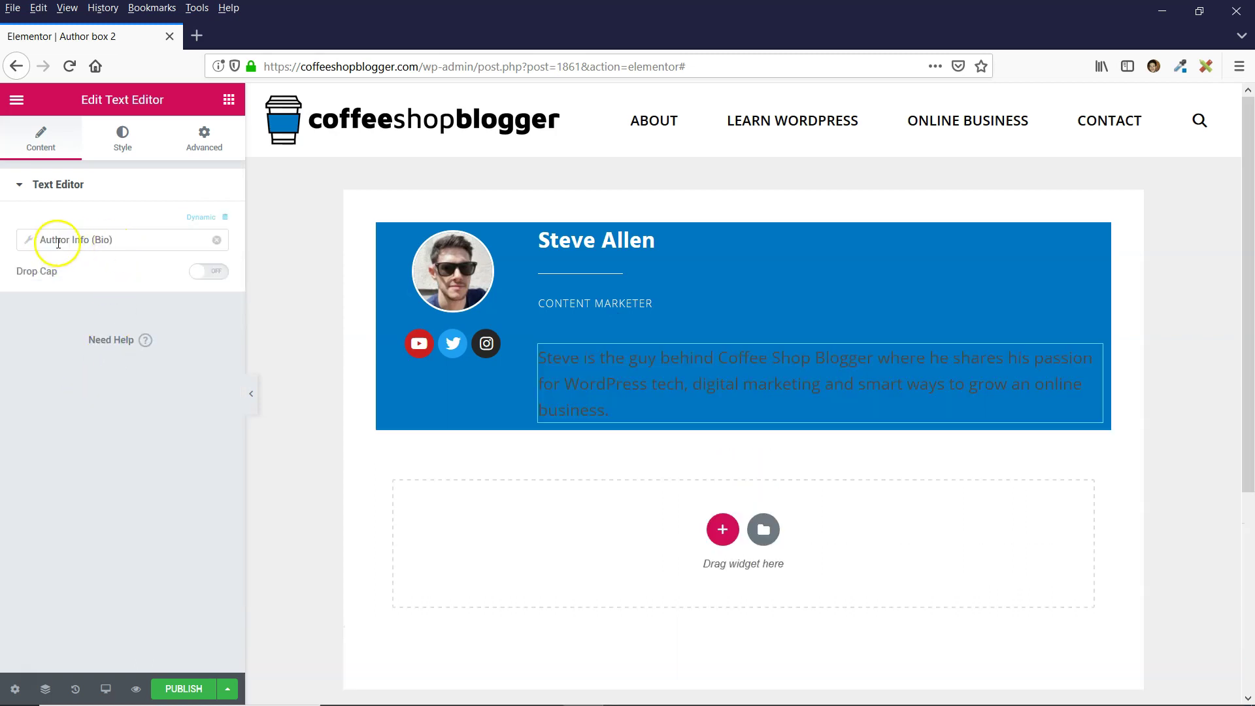
# - Review the Author Info tag's field options and its advanced Before, After and Fallback settings
pyautogui.click(102, 240)
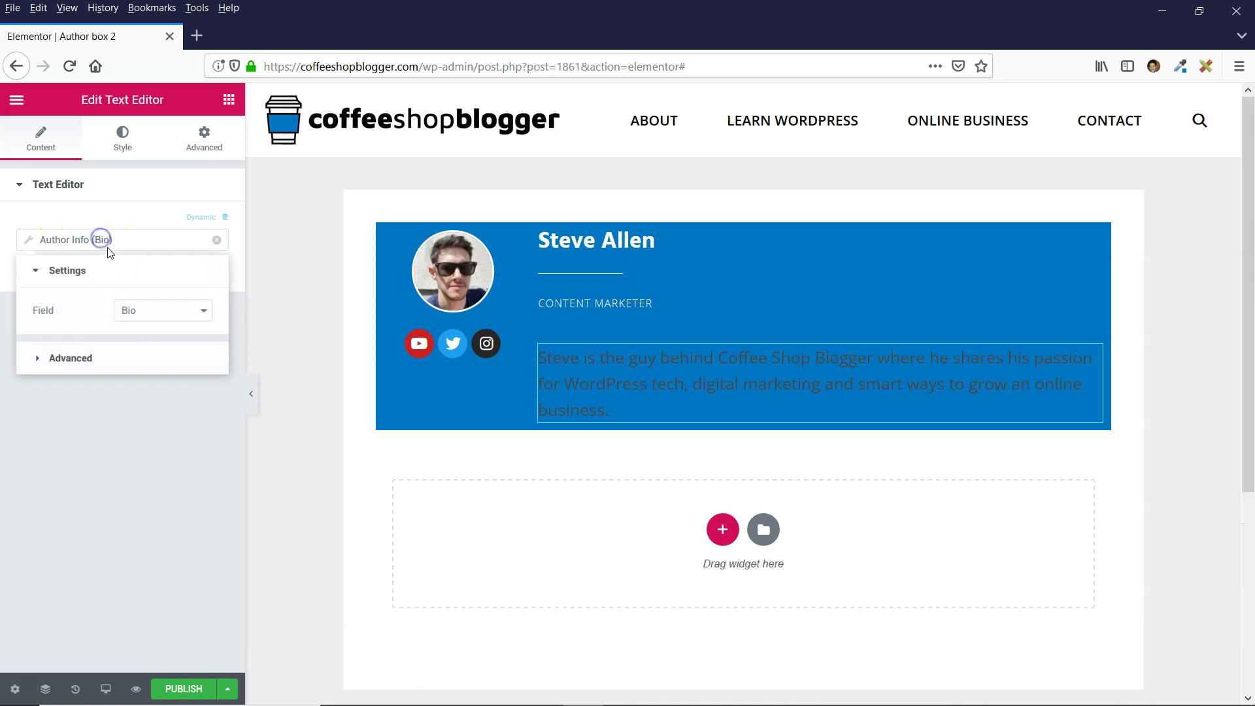
pyautogui.click(80, 241)
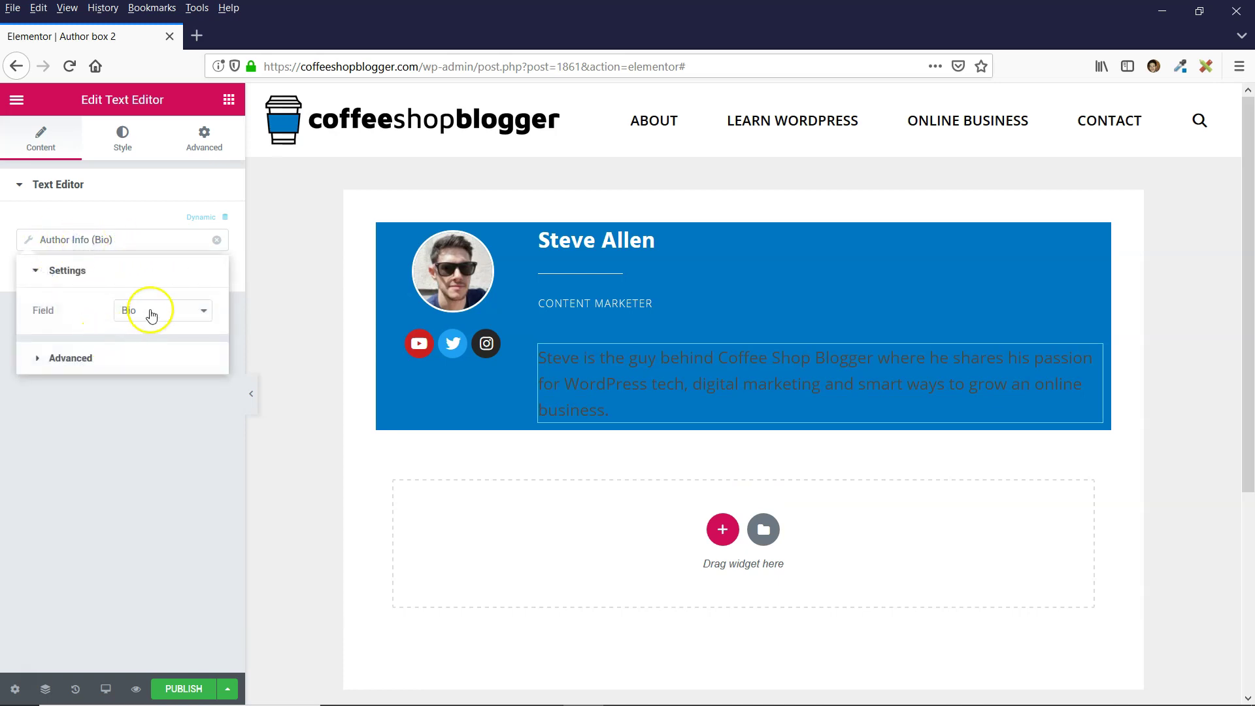
pyautogui.click(163, 308)
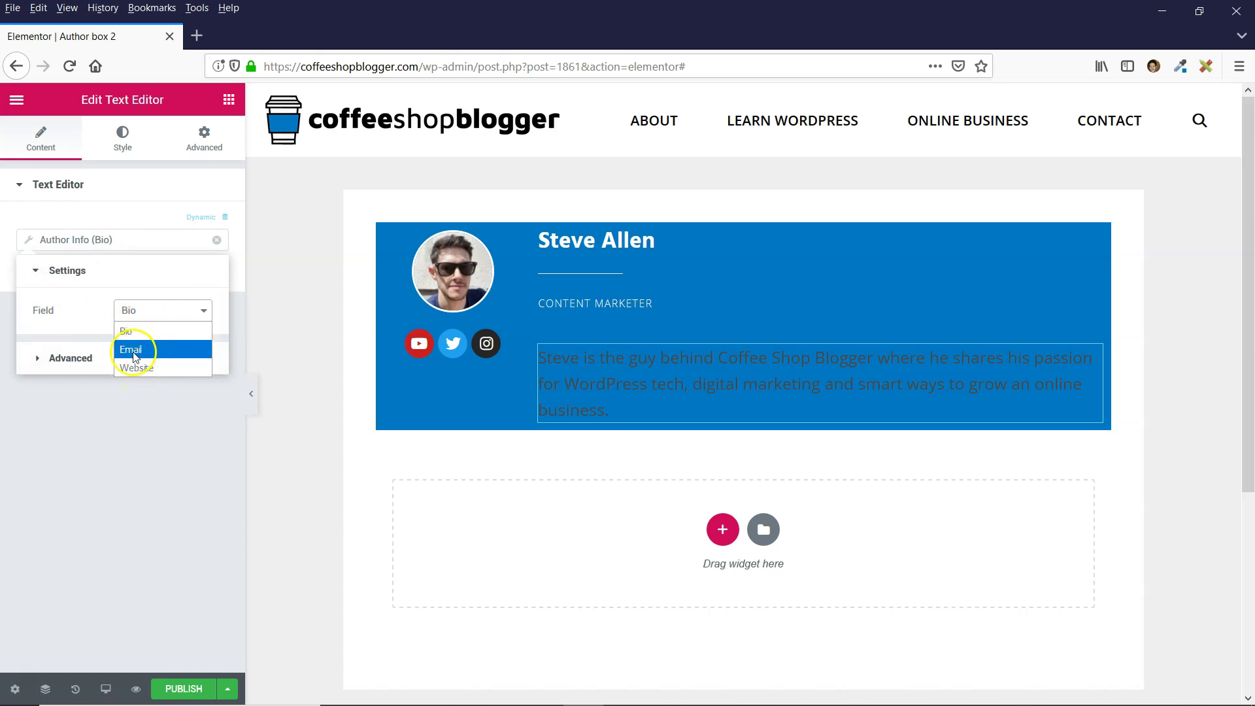
pyautogui.click(138, 320)
pyautogui.click(70, 357)
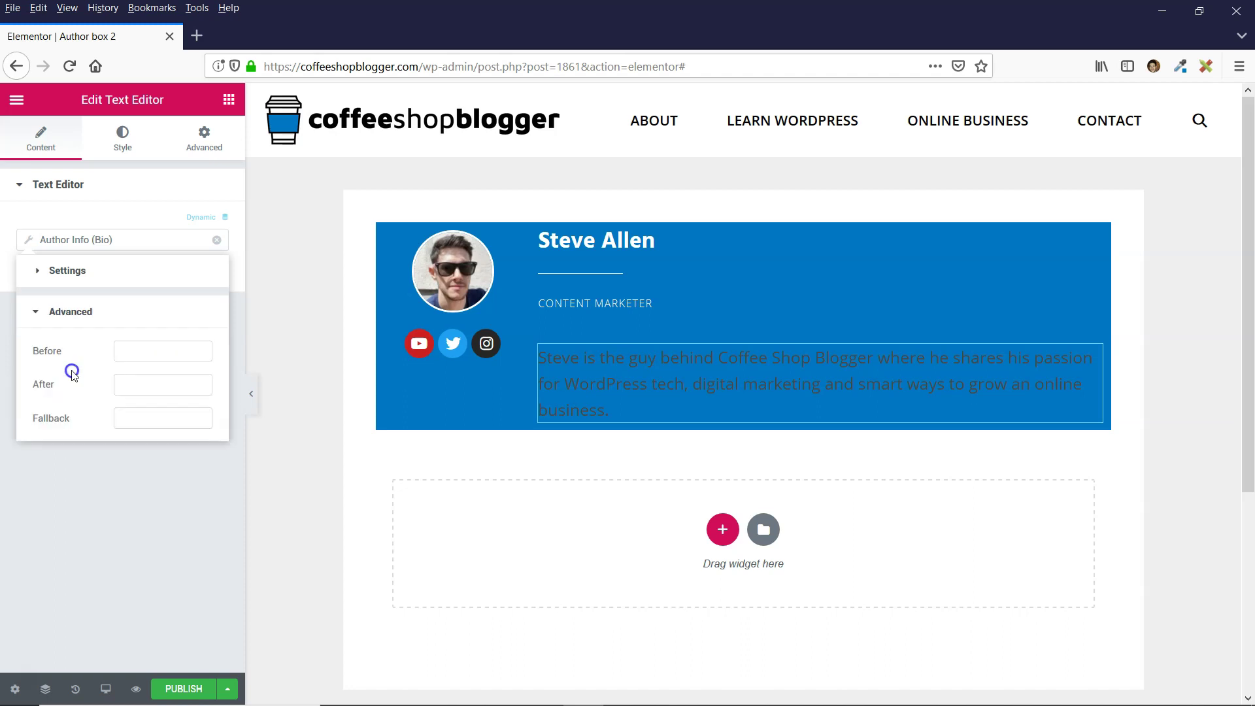
pyautogui.click(89, 516)
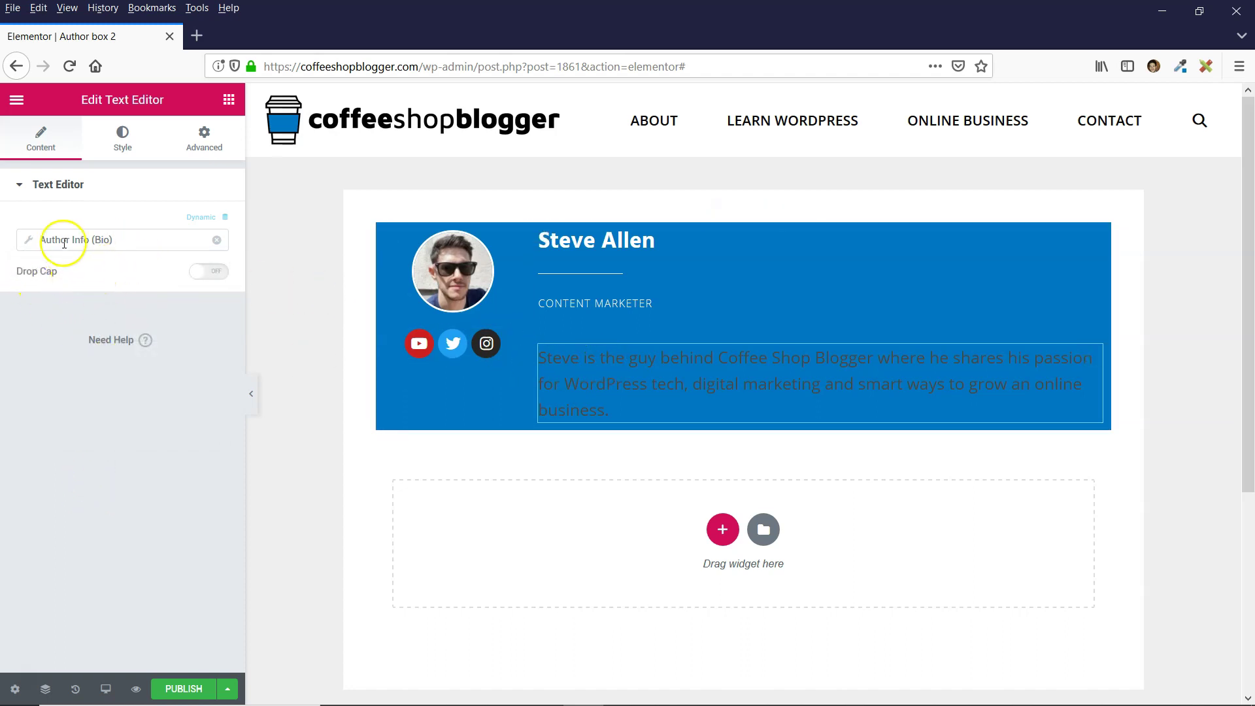
# - Set the text color of the author bio to #fff
pyautogui.click(122, 123)
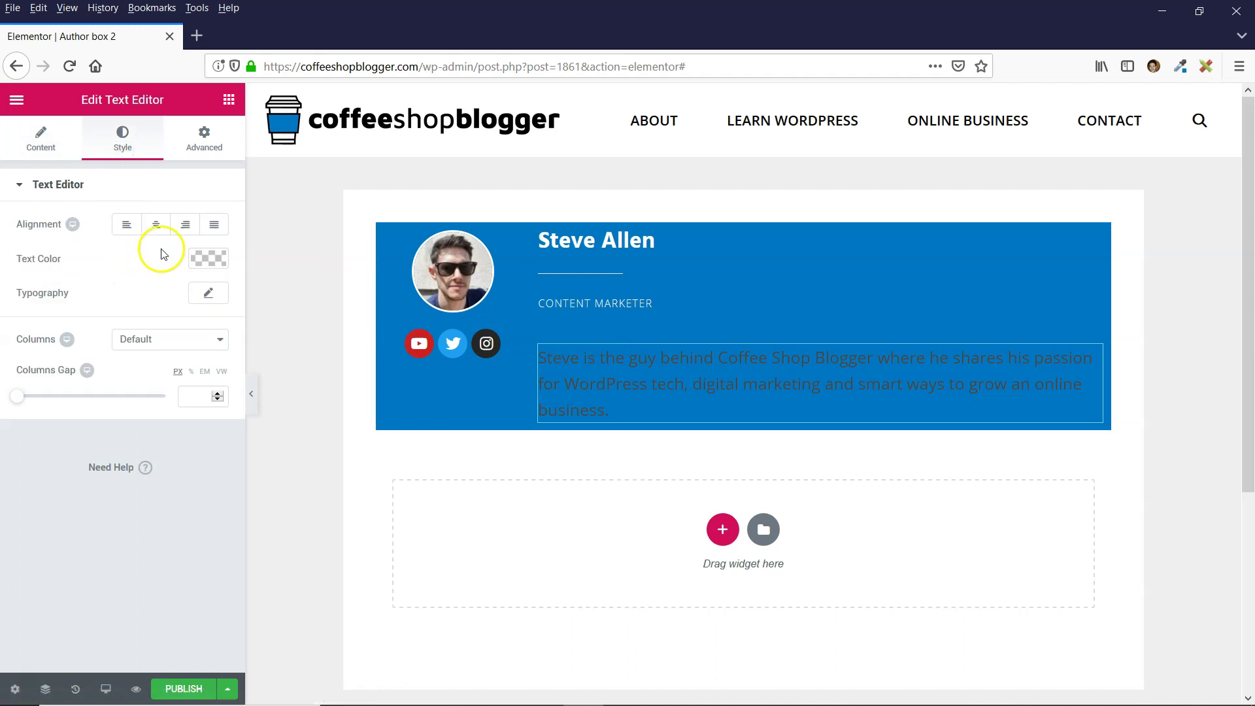
pyautogui.click(216, 260)
pyautogui.click(83, 267)
pyautogui.write('#fff')
# - Set the author bio's typography to a 17 px font size and a line height of 1.6 em
pyautogui.click(208, 293)
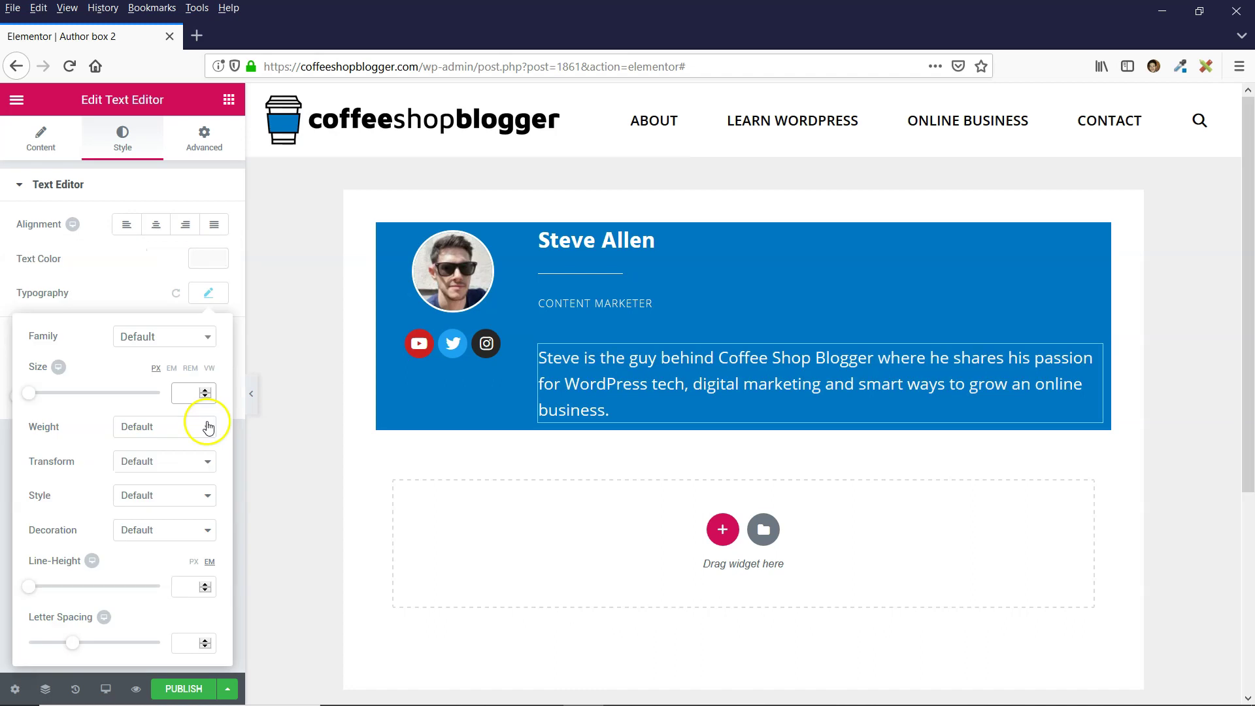
pyautogui.write('17')
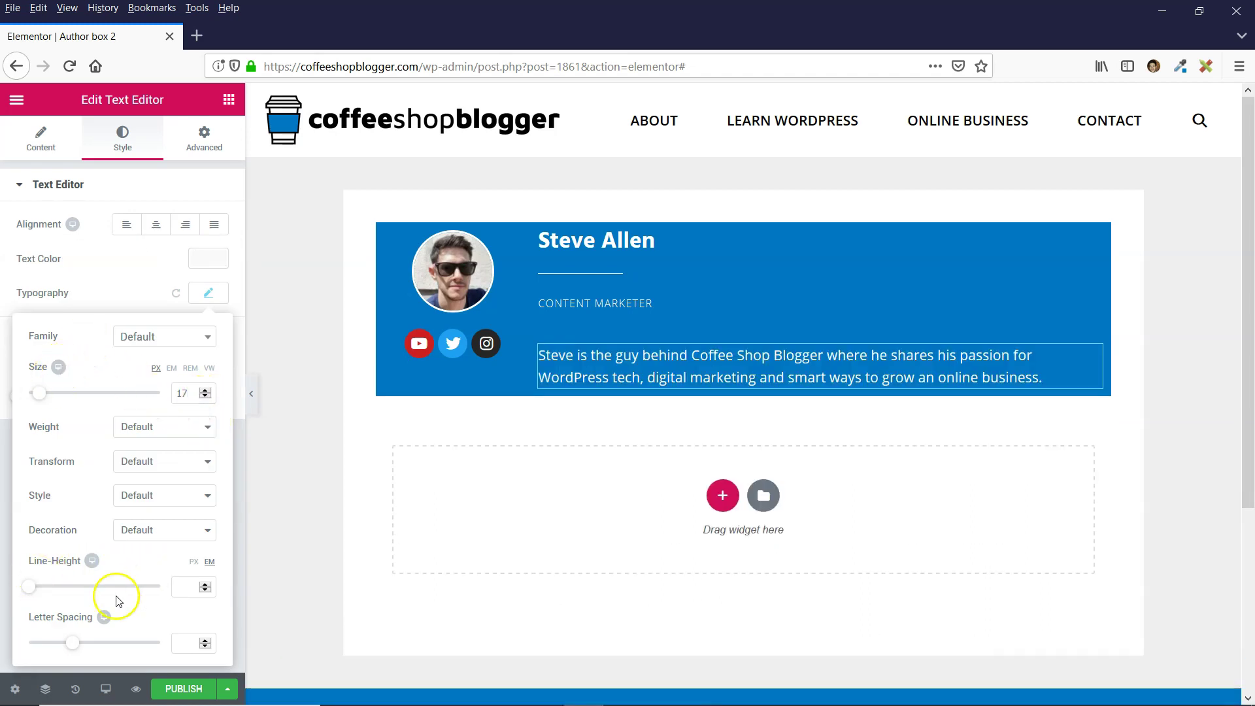
pyautogui.write('1.6')
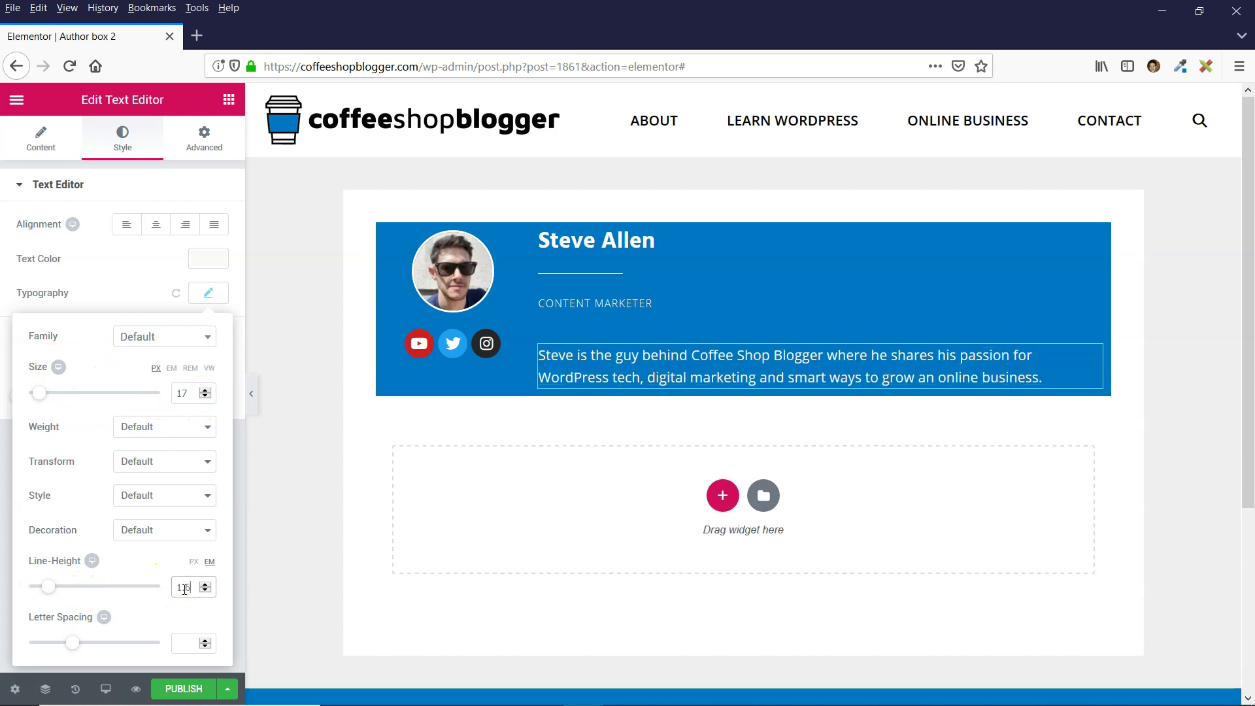
pyautogui.click(208, 293)
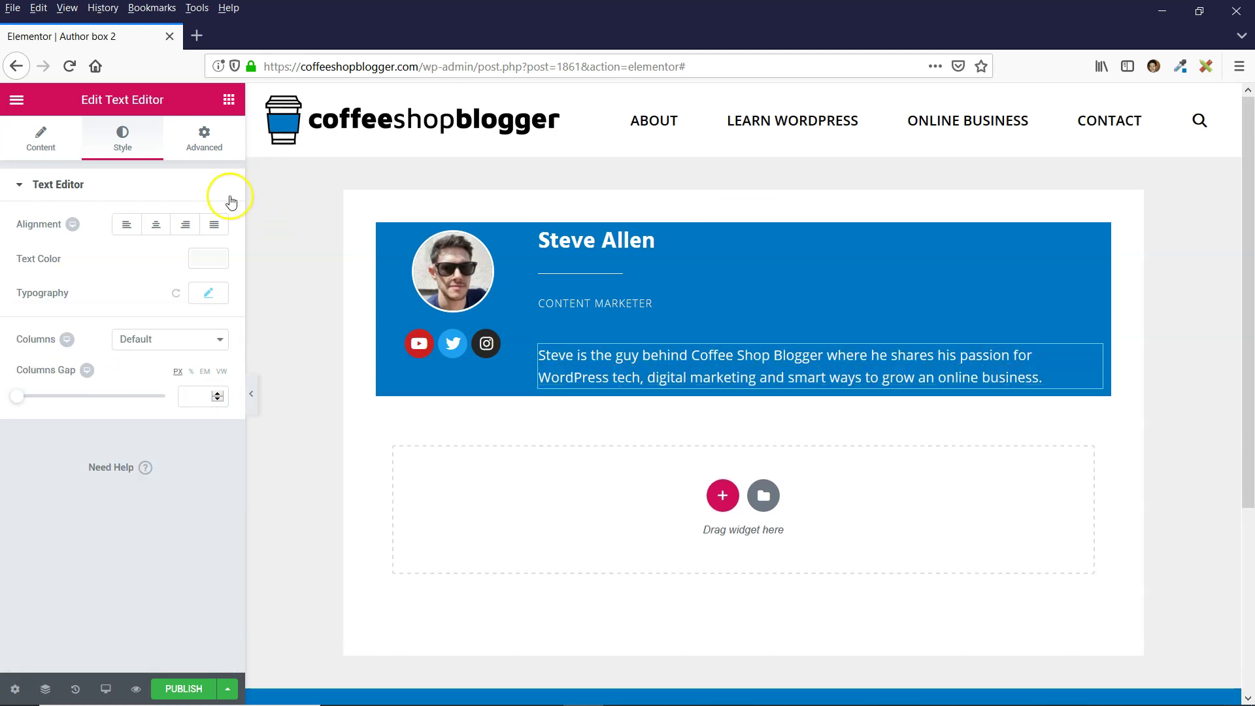
# - Add a Button widget below the author bio and link it to the dynamic Author URL (Author Archive)
pyautogui.click(229, 101)
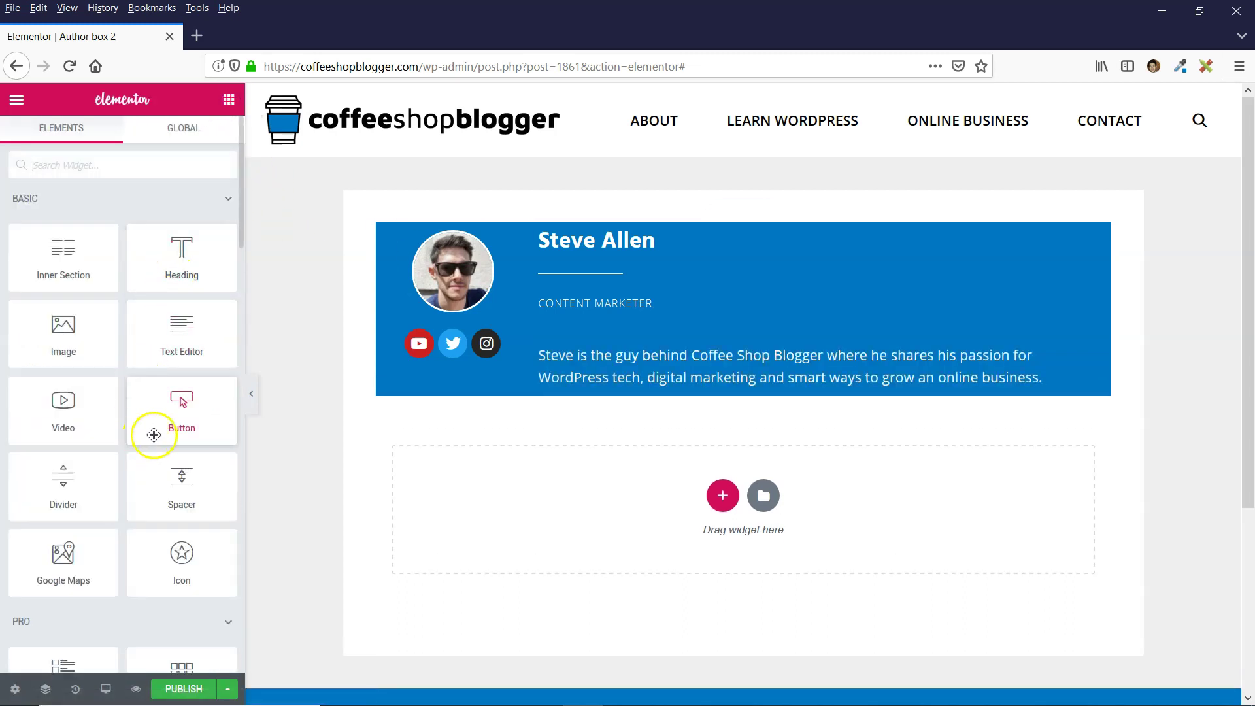
pyautogui.moveTo(182, 409); pyautogui.dragTo(589, 385)
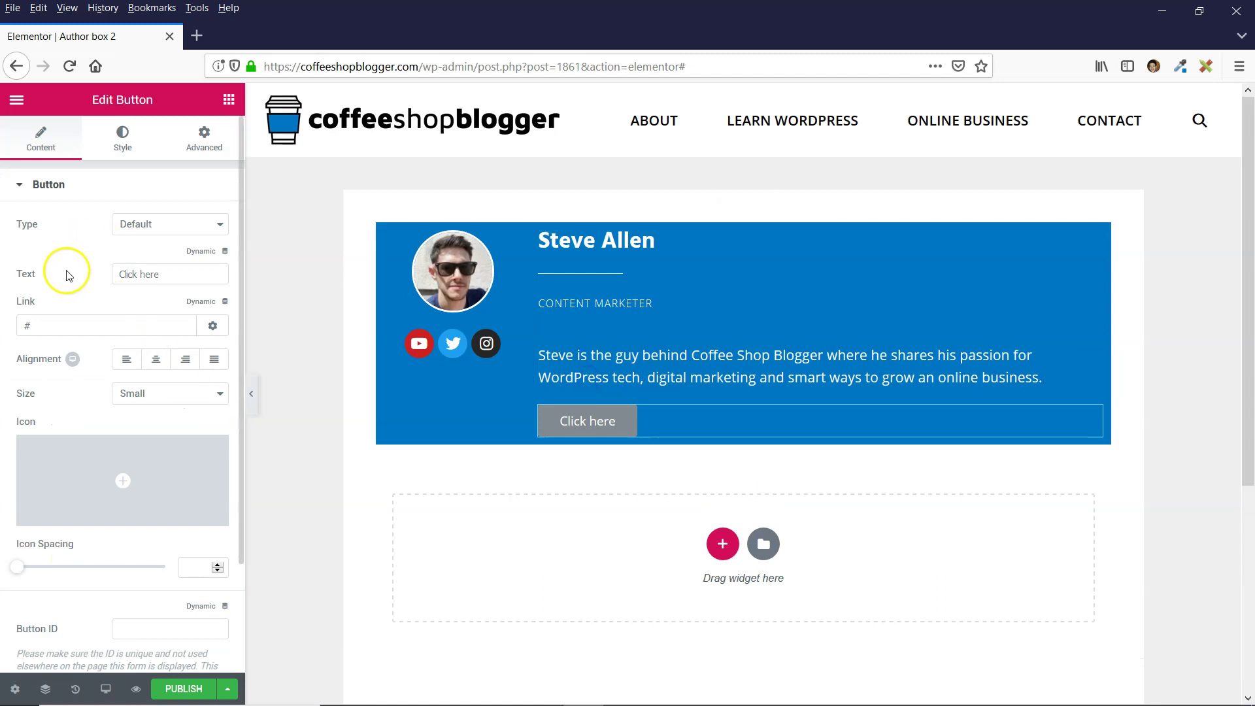
pyautogui.click(207, 305)
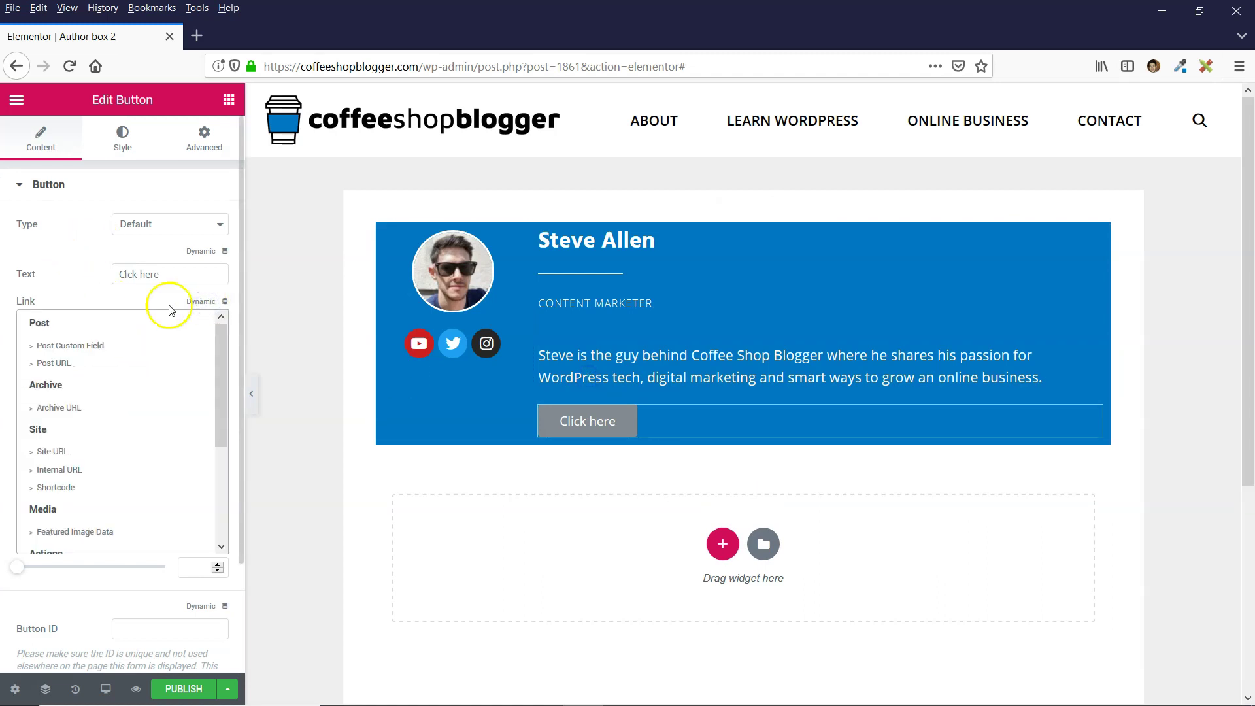
pyautogui.scroll(-2, 107, 386)
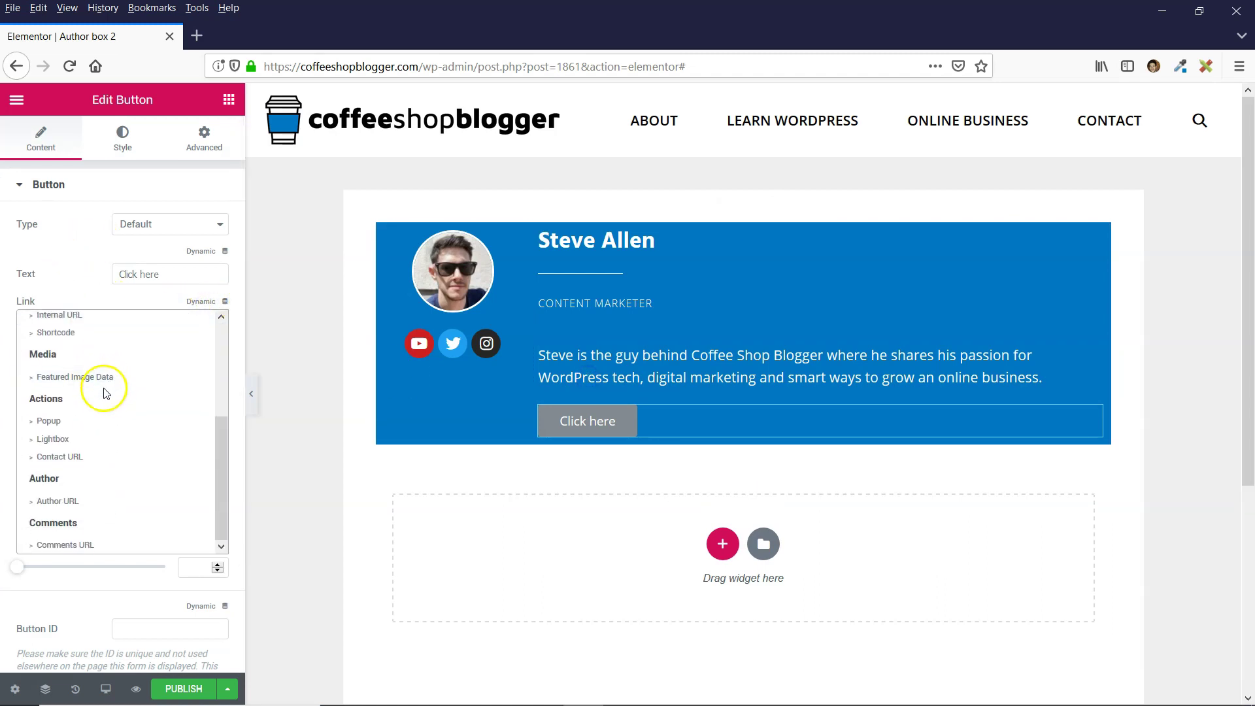
pyautogui.click(64, 503)
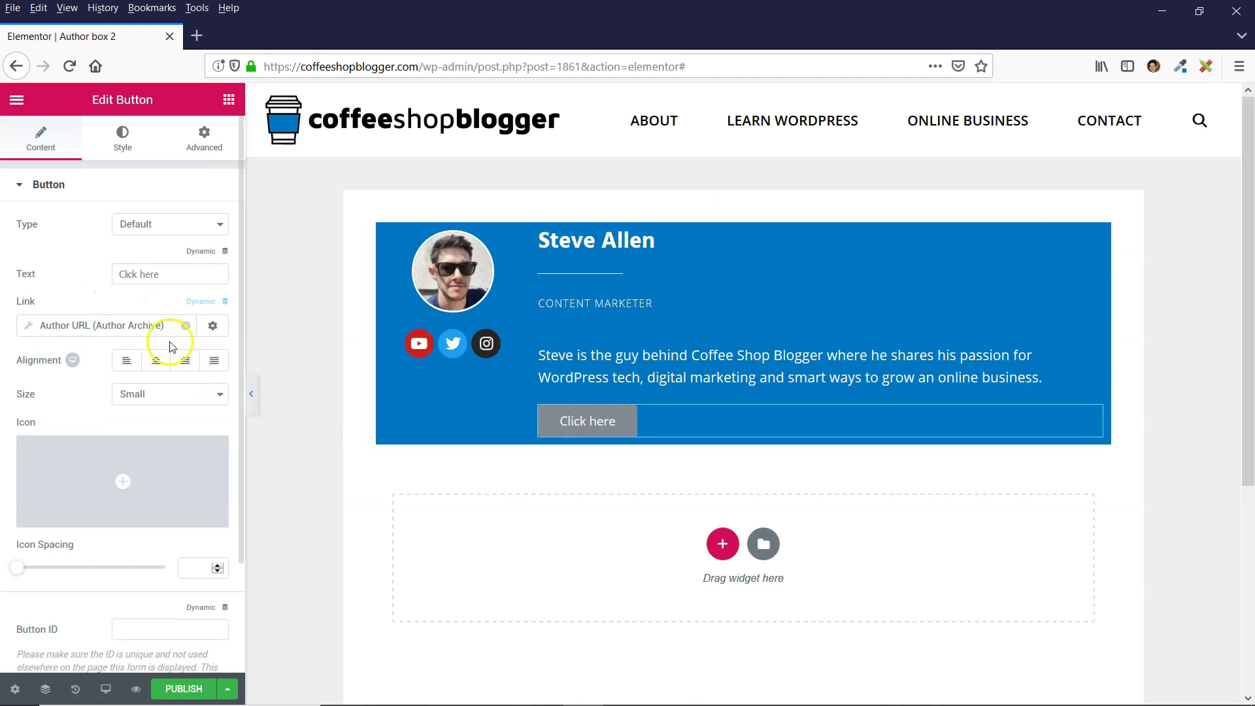
pyautogui.click(114, 324)
# - Label the button "All Posts" and set its size to Extra Small
pyautogui.click(177, 280)
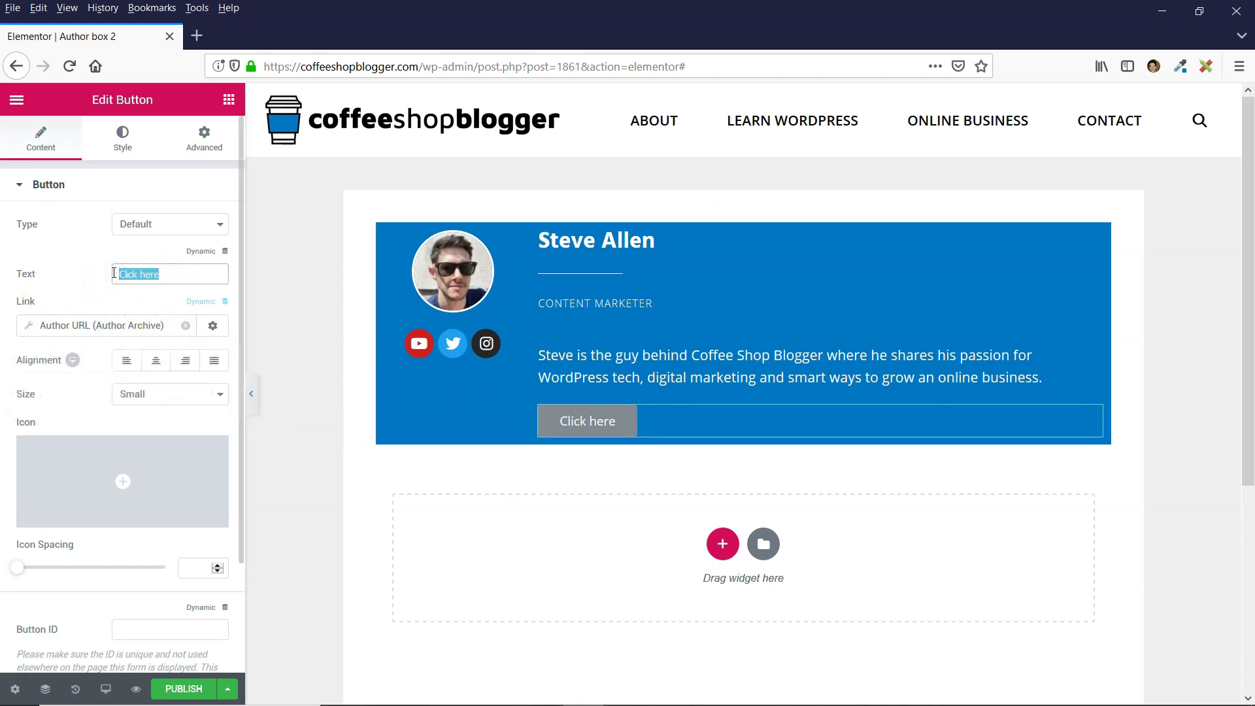
pyautogui.write('All Posts')
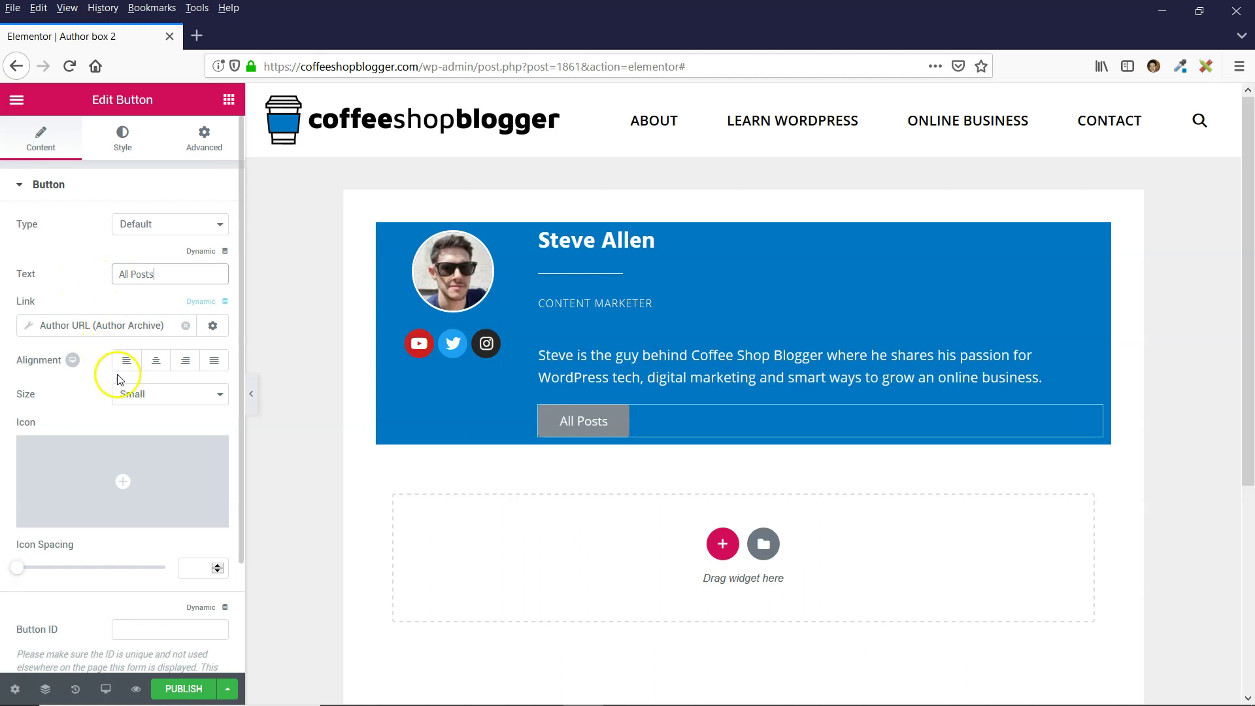
pyautogui.click(155, 395)
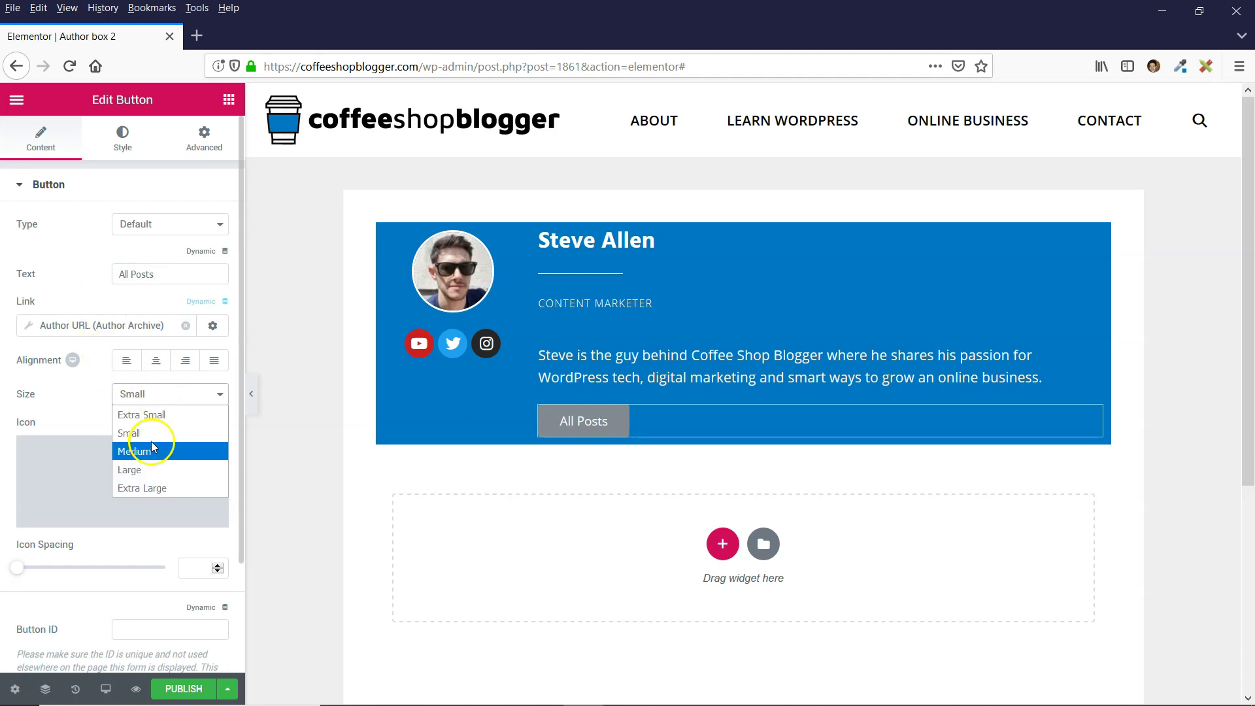
pyautogui.click(160, 416)
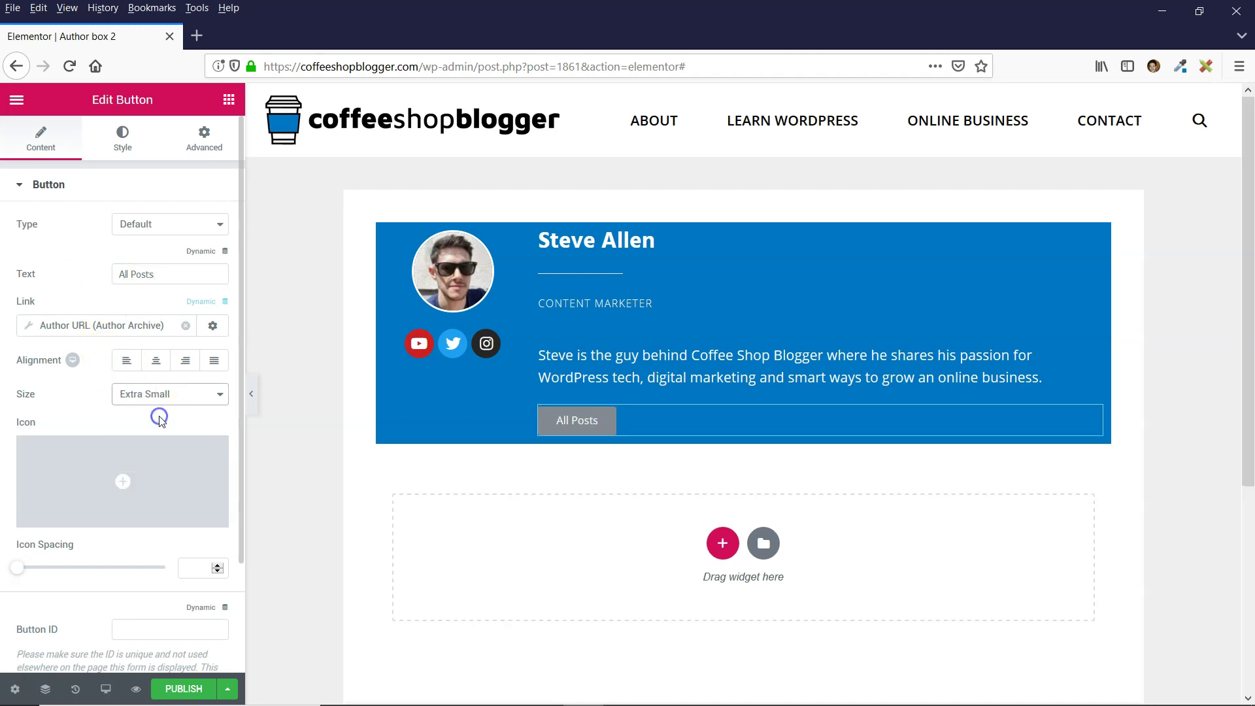
# - Adjust the font size of the "All Posts" button and set its text transform to Uppercase
pyautogui.click(123, 145)
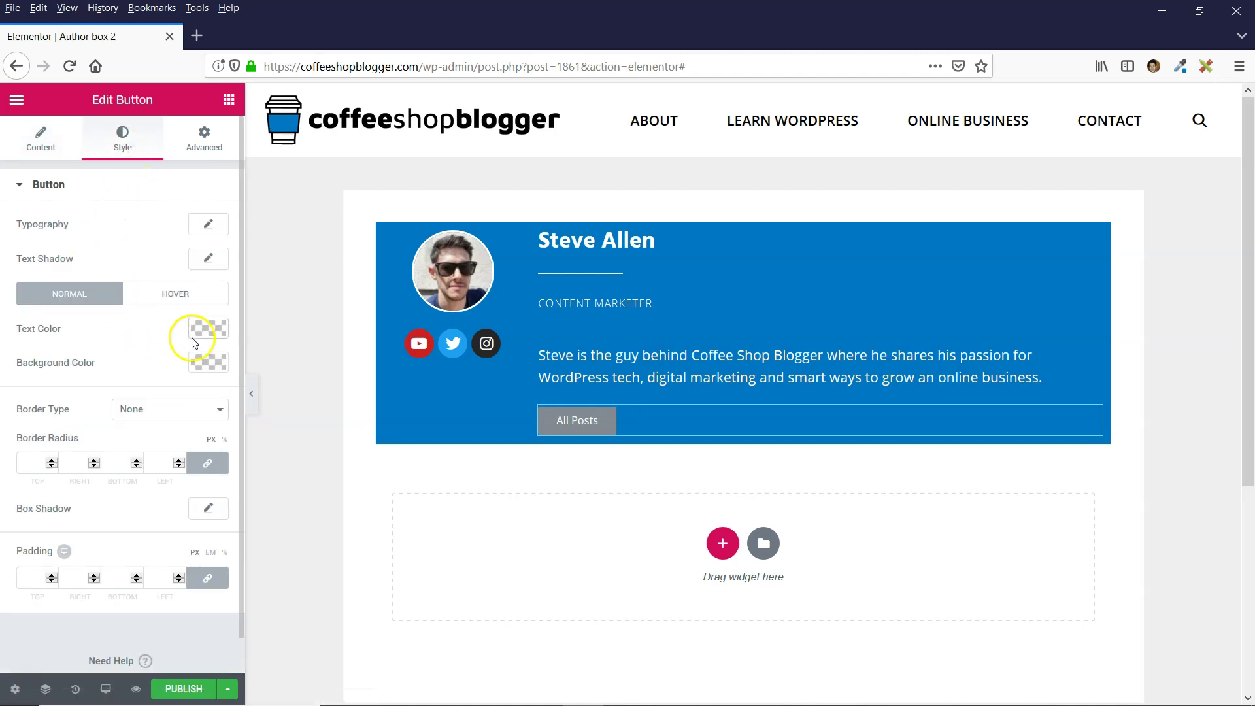
pyautogui.click(208, 225)
pyautogui.click(204, 322)
pyautogui.click(205, 322)
pyautogui.click(205, 323)
pyautogui.click(205, 323)
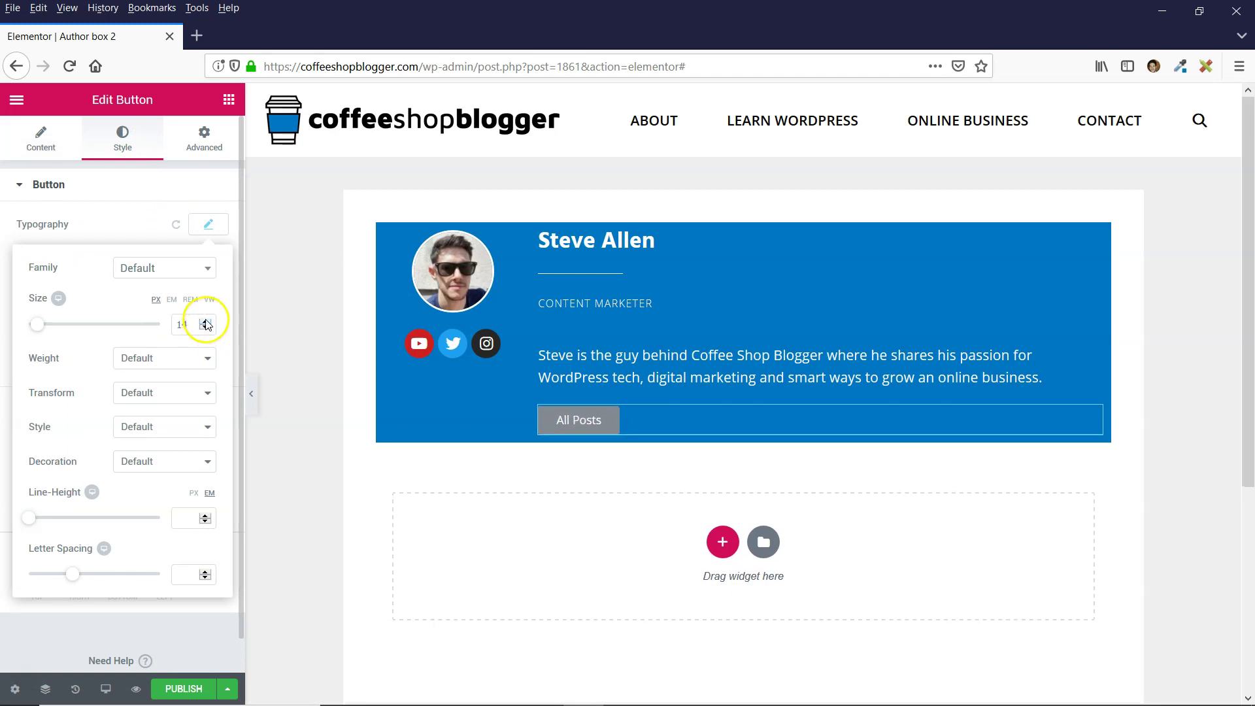
pyautogui.click(204, 324)
pyautogui.click(163, 393)
pyautogui.click(152, 437)
pyautogui.click(112, 364)
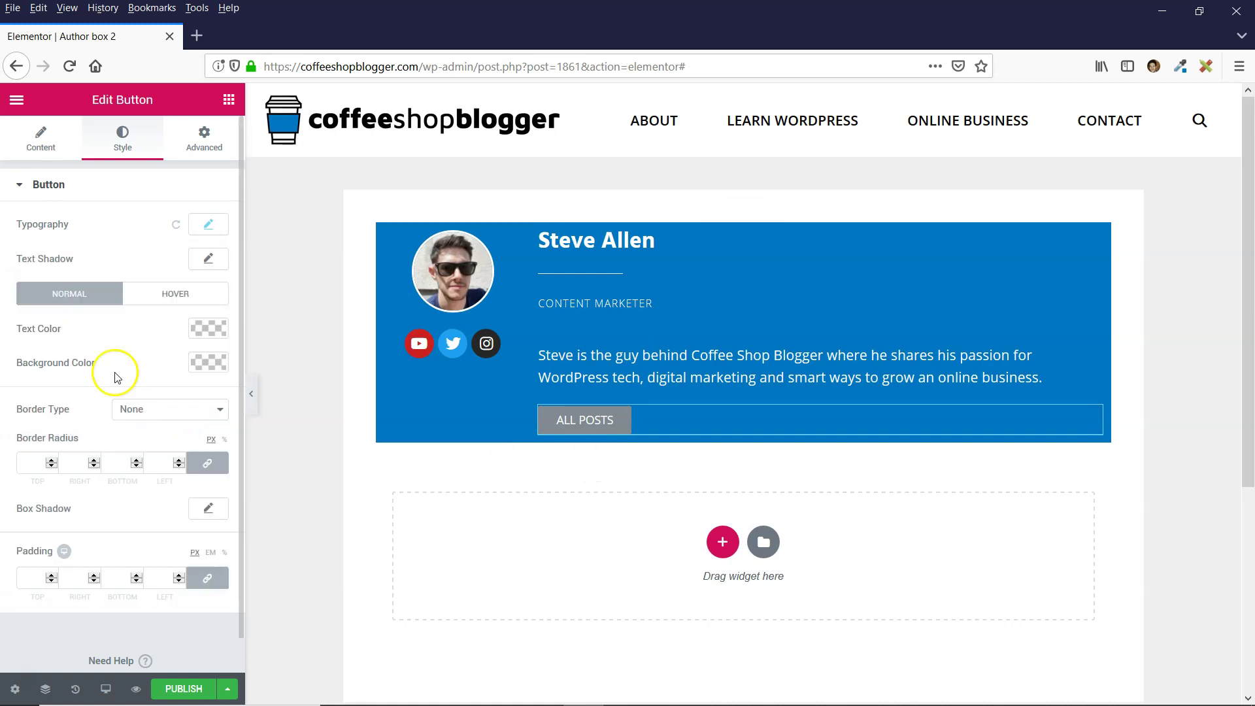
# - Set the normal background color of the "All Posts" button to black (#000000)
pyautogui.click(207, 364)
pyautogui.click(148, 557)
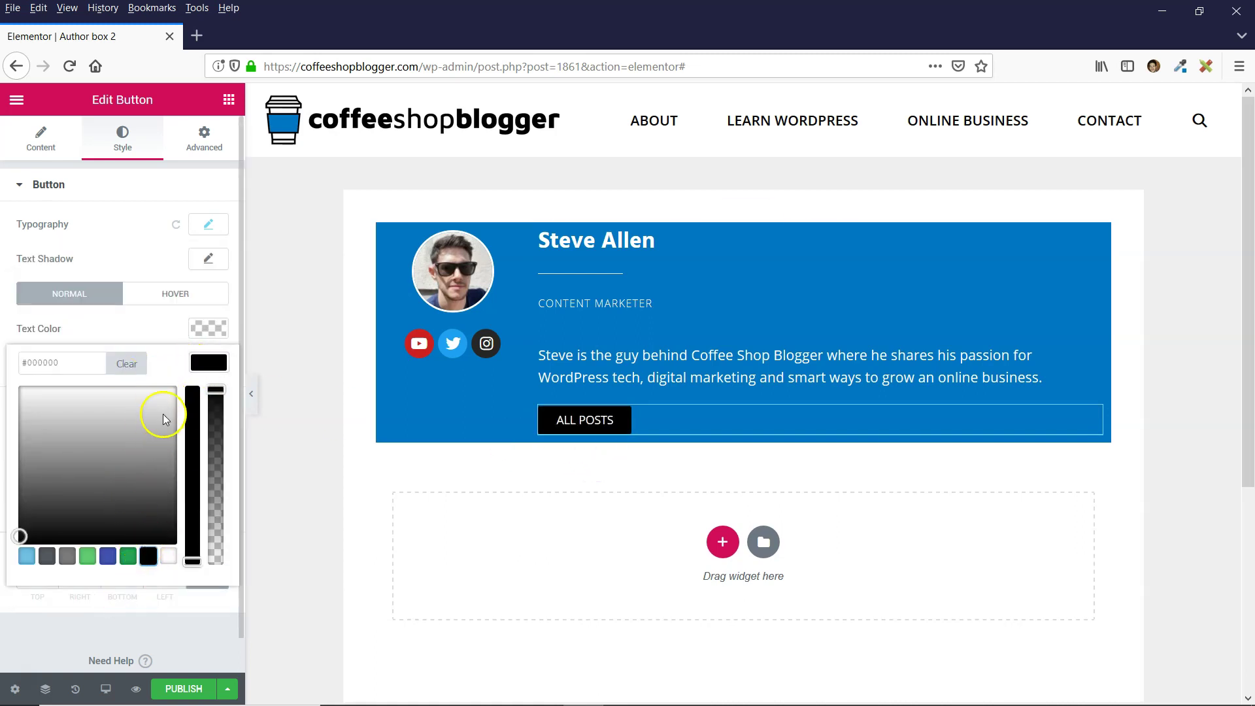
pyautogui.click(210, 365)
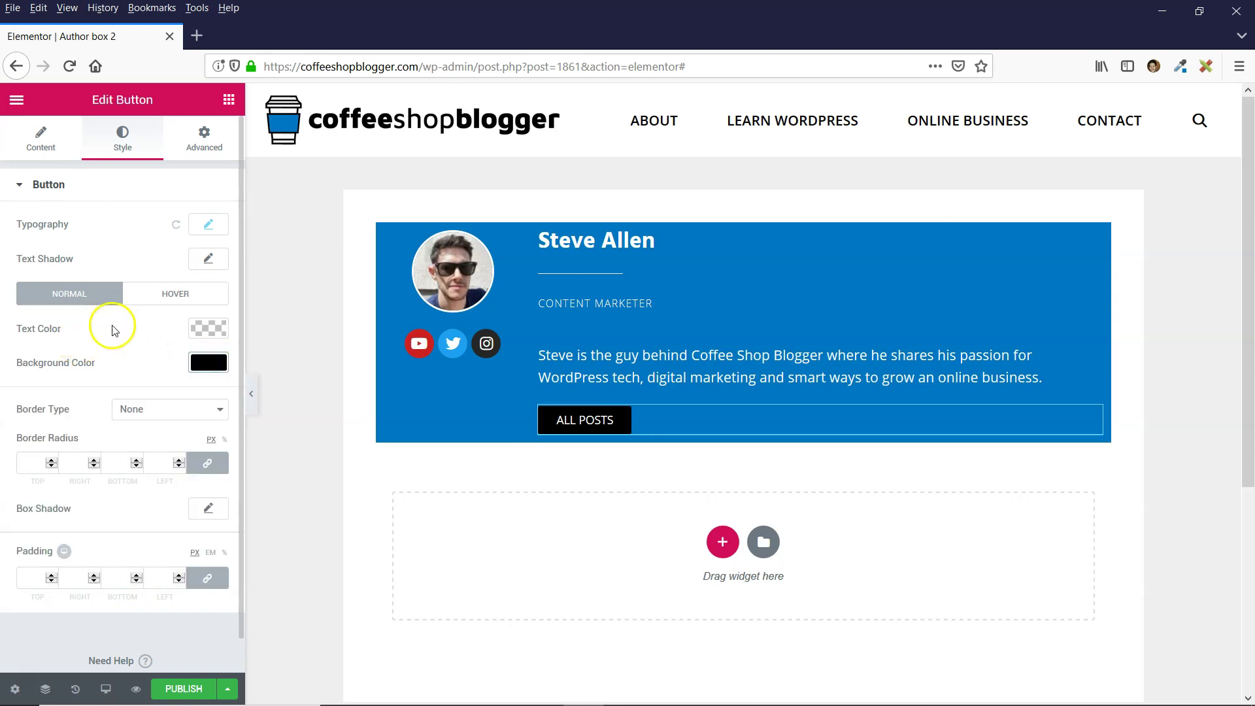
# - Sample the author box's blue (#0077C3) with the page color picker and use it as the button's hover background color
pyautogui.click(161, 295)
pyautogui.click(69, 292)
pyautogui.click(175, 299)
pyautogui.click(210, 365)
pyautogui.click(209, 364)
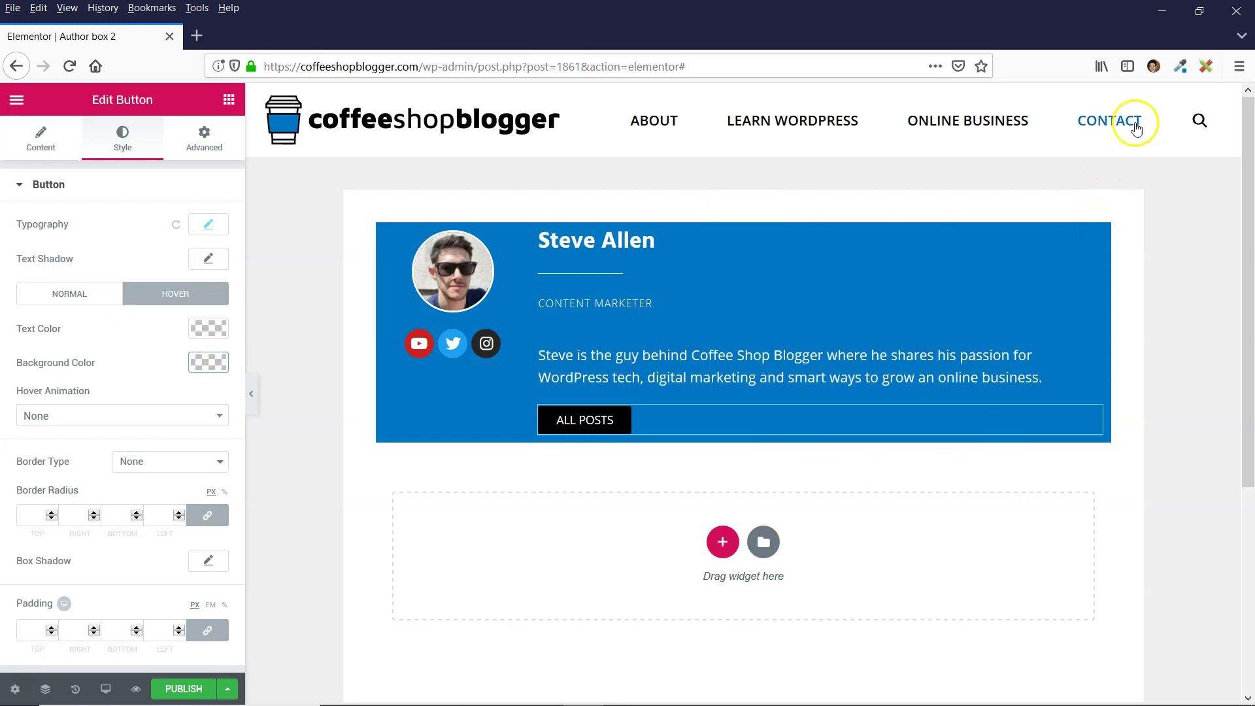
pyautogui.click(1180, 66)
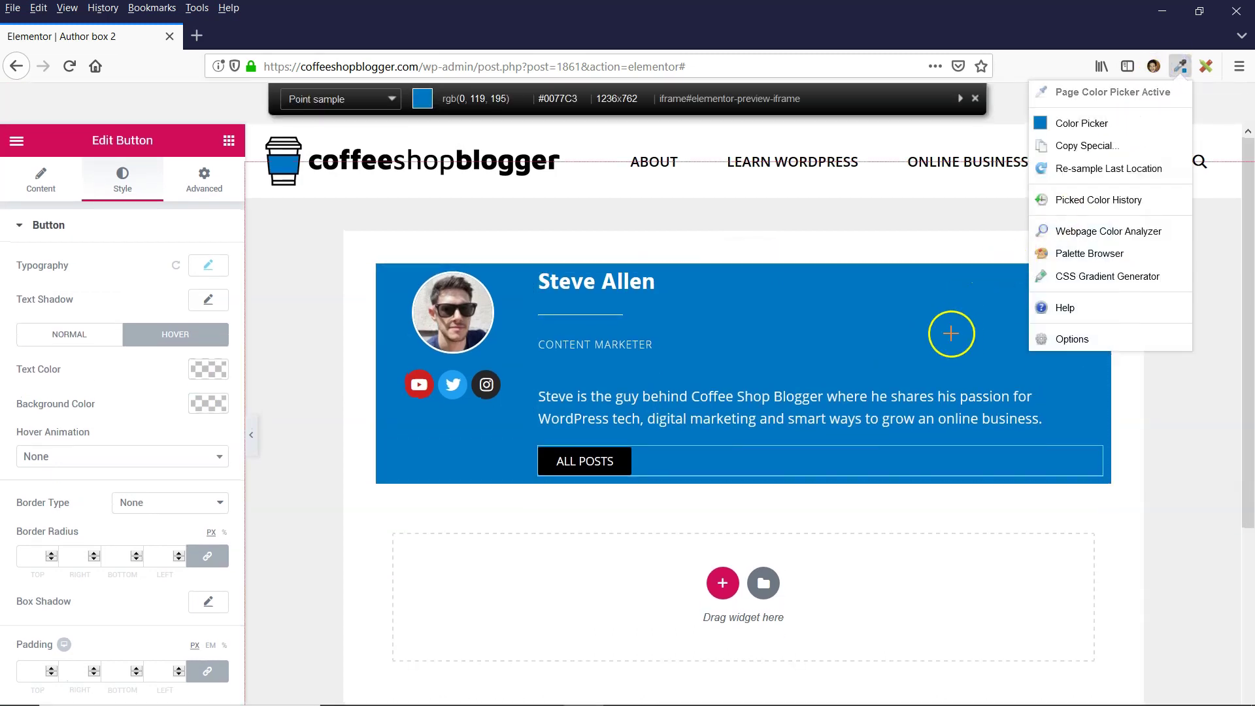
pyautogui.click(118, 334)
# - Give the "All Posts" button a solid border with a width of 3 on all sides
pyautogui.click(146, 383)
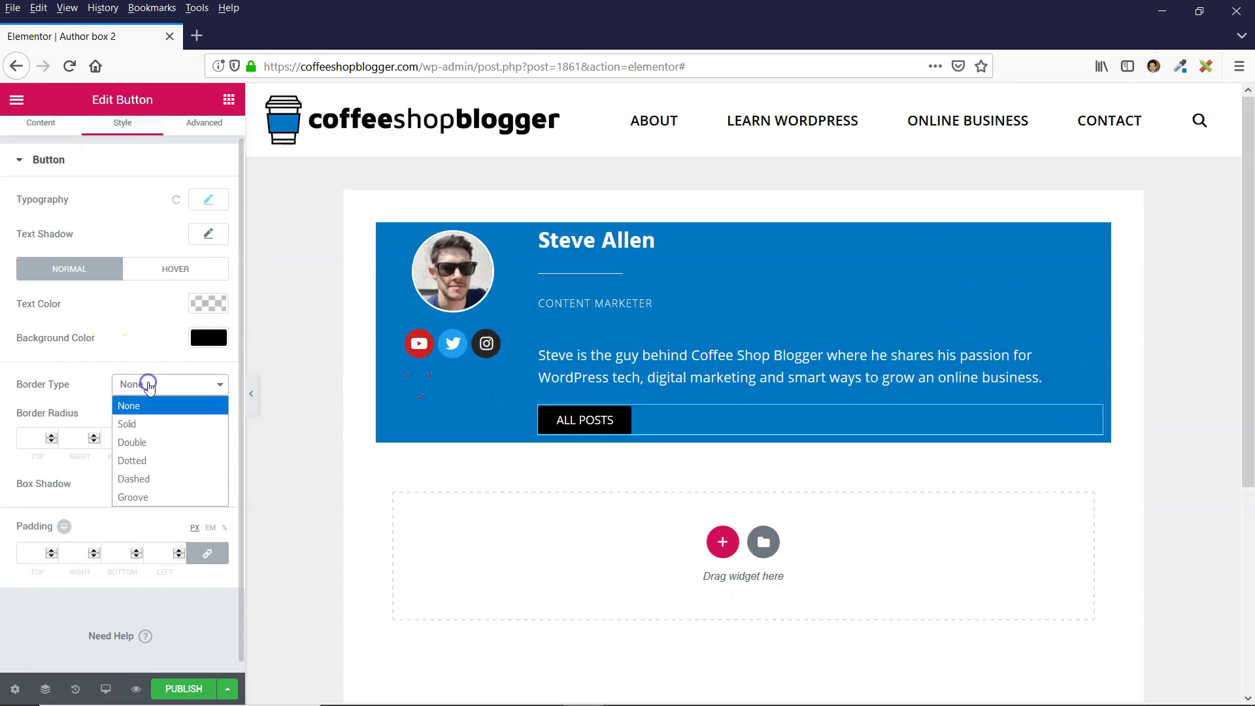
pyautogui.click(138, 425)
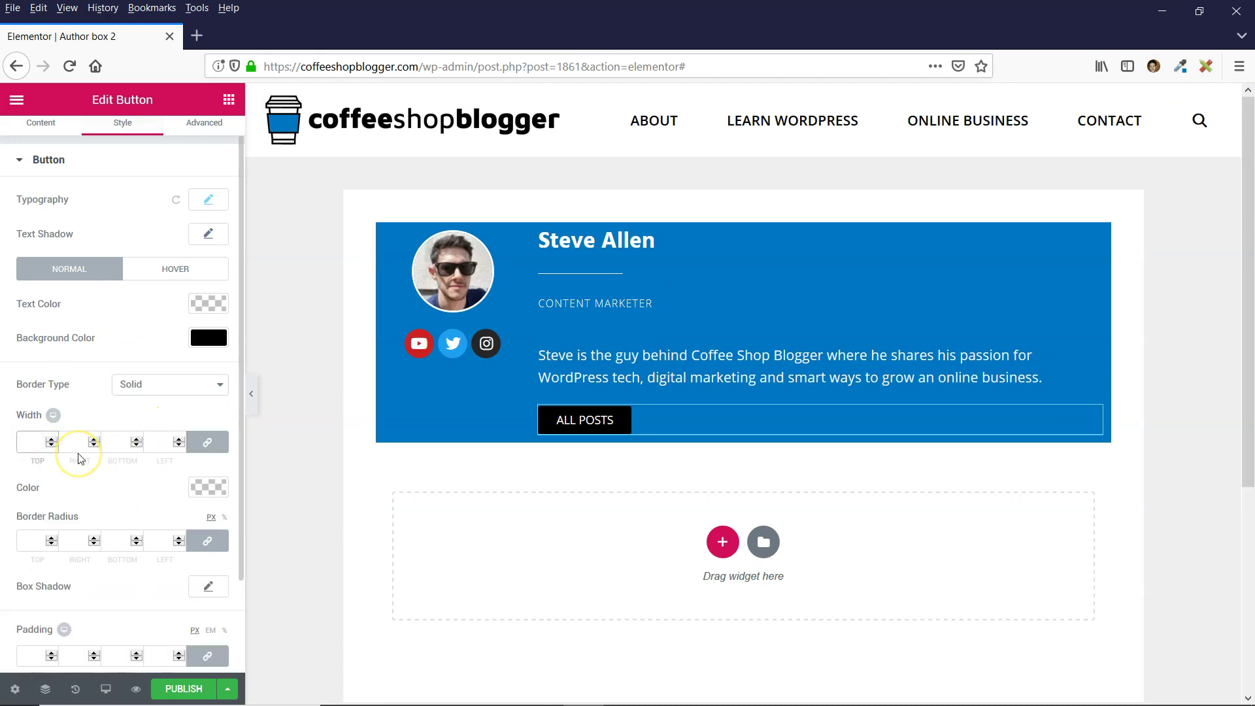
pyautogui.write('2')
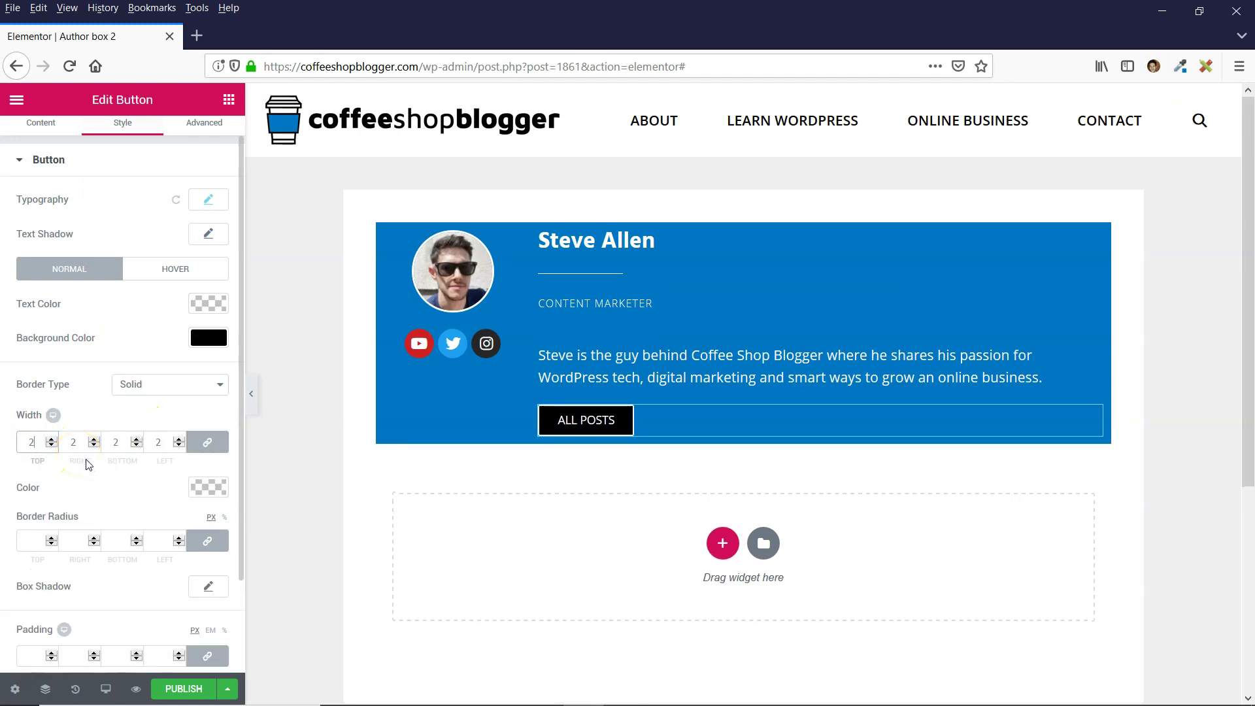
pyautogui.write('3')
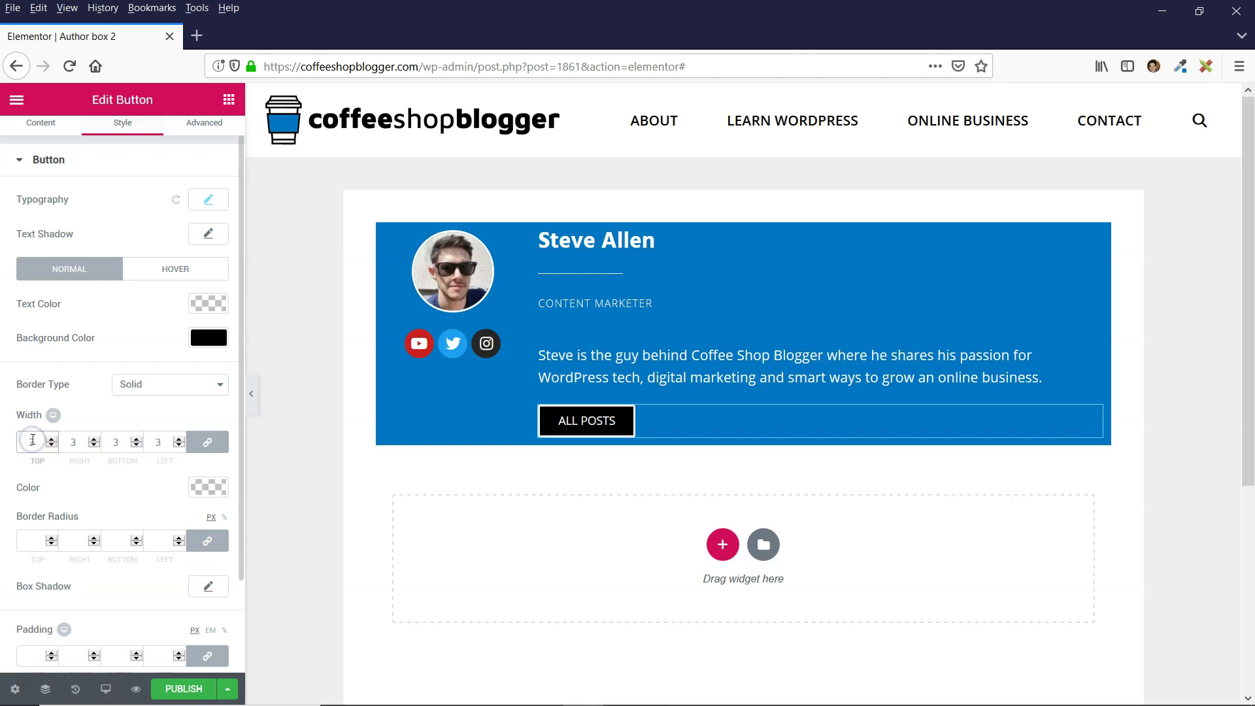
# - Color the button's border black (#000000) and set its border radius to 0
pyautogui.click(209, 487)
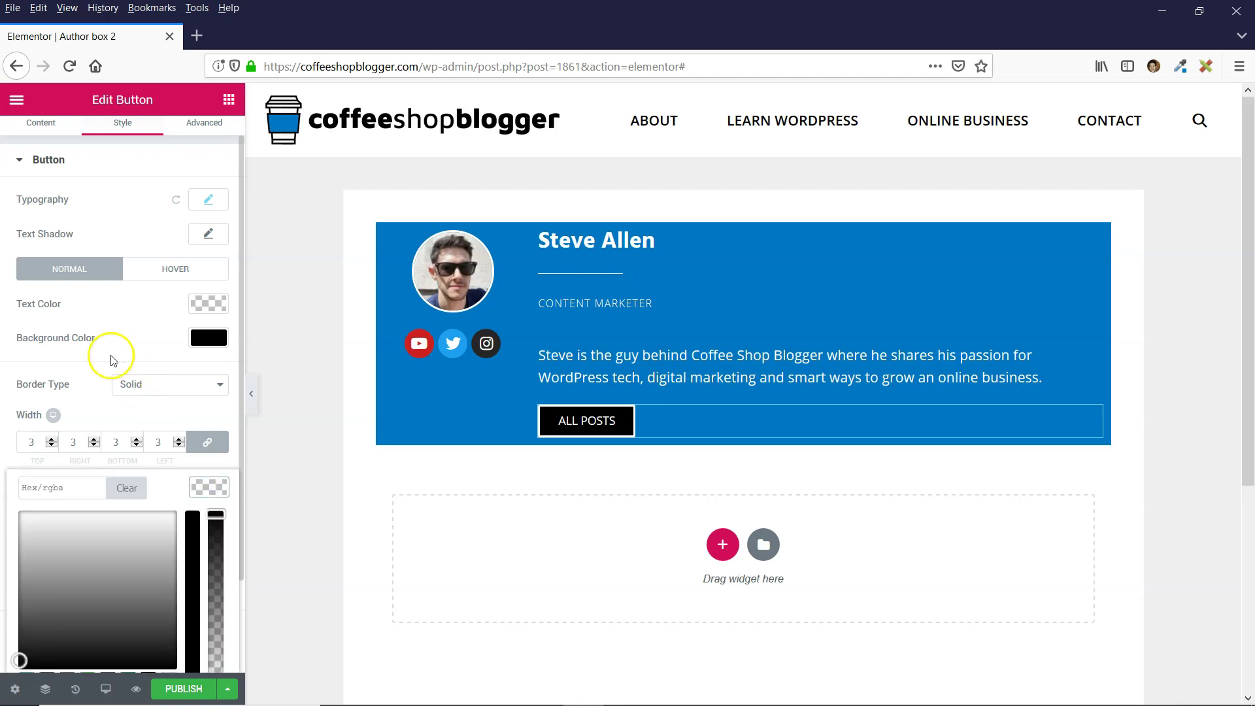
pyautogui.scroll(-2, 98, 358)
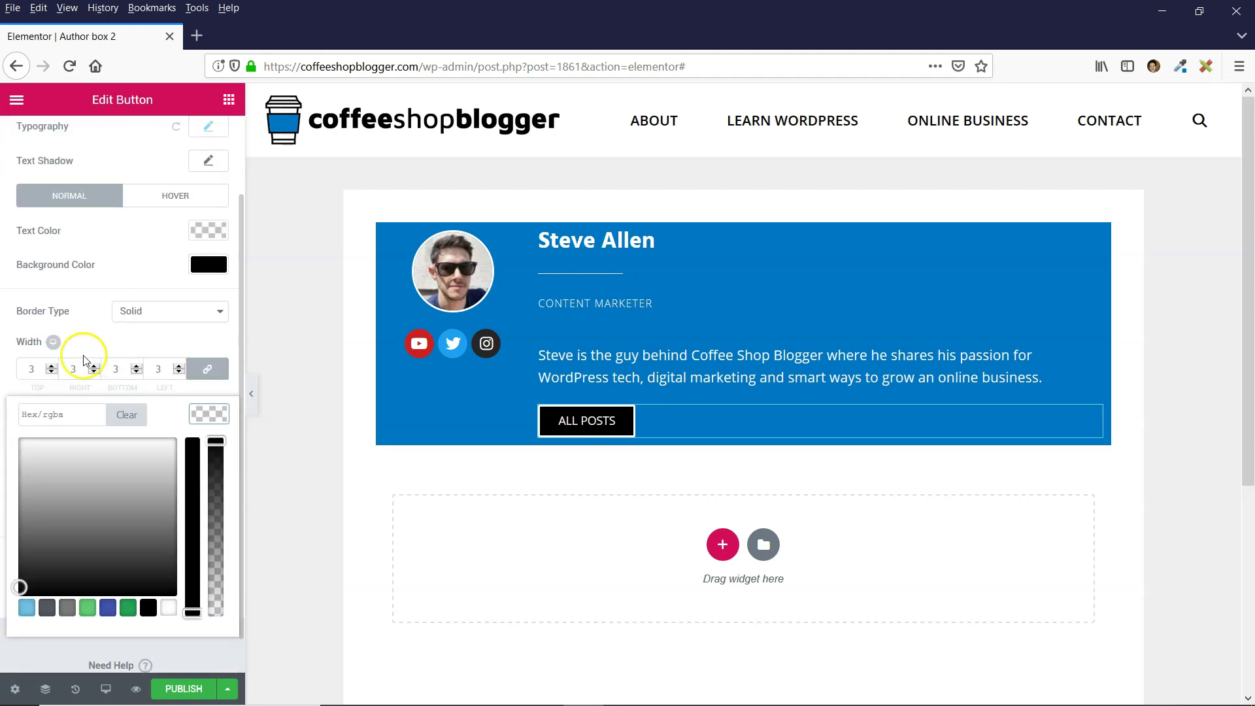
pyautogui.click(148, 608)
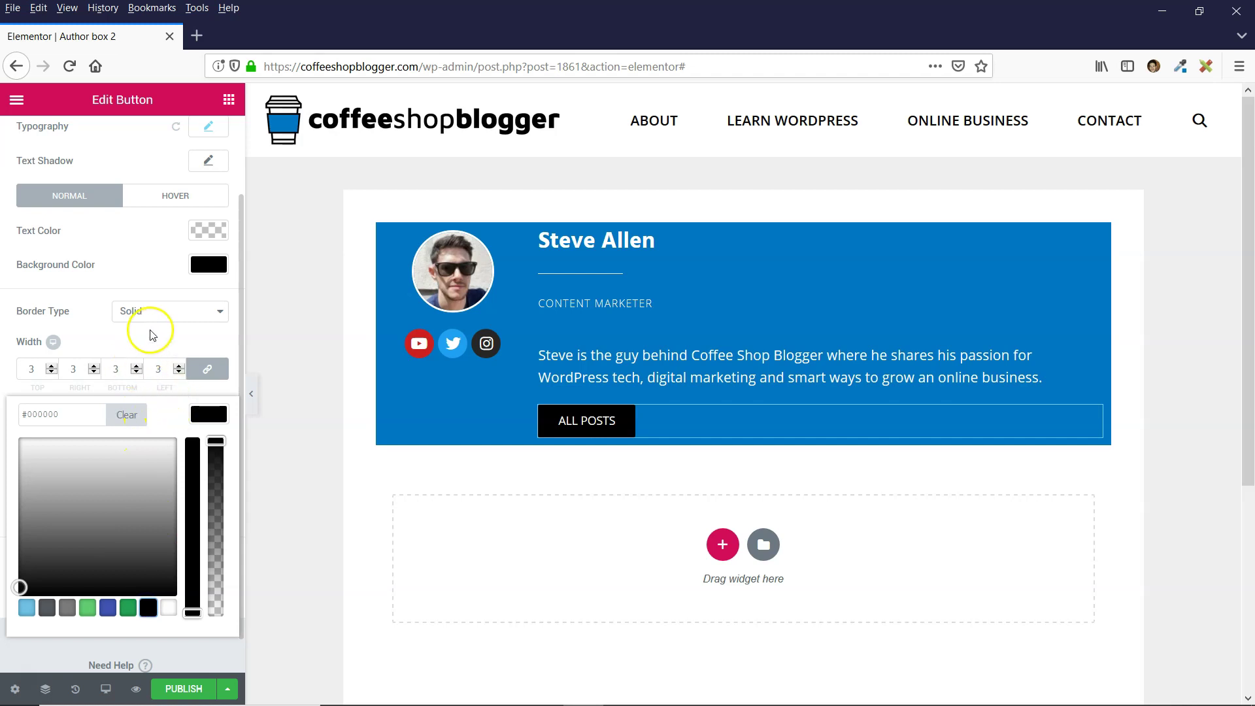
pyautogui.click(207, 420)
pyautogui.scroll(-1, 131, 439)
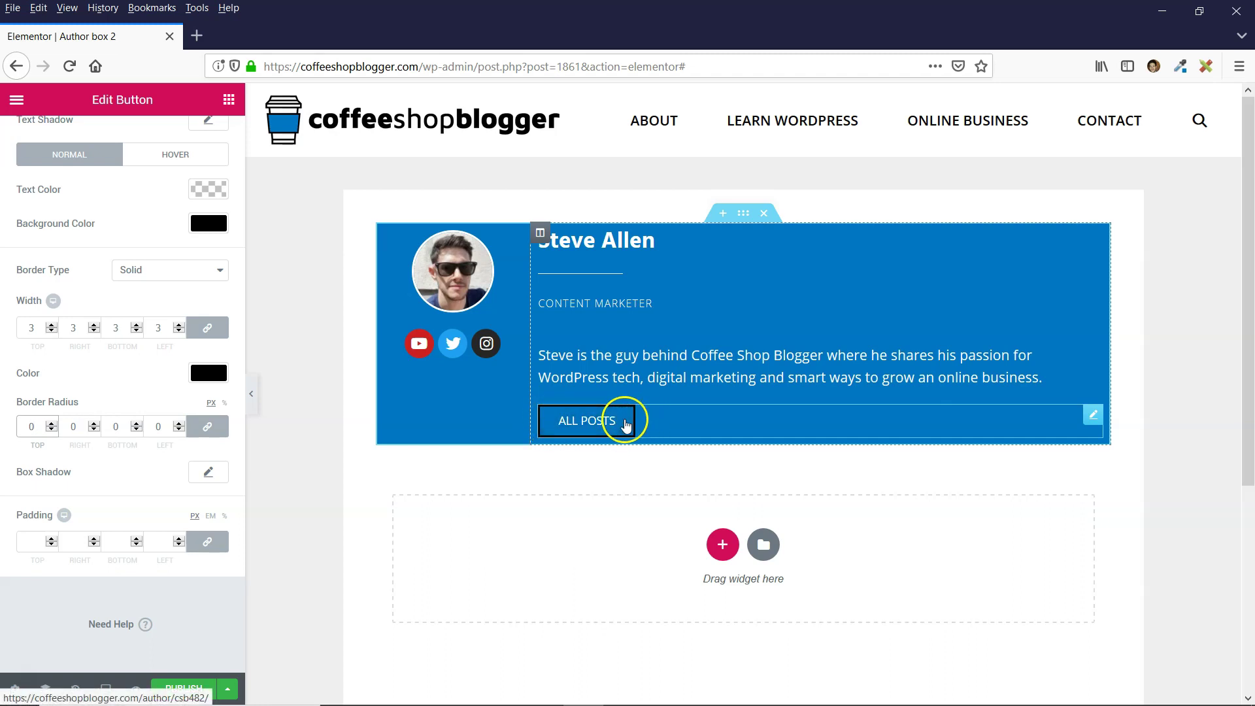
# - Set the widgets space of the column holding the author name and bio to 10 px
pyautogui.click(461, 417)
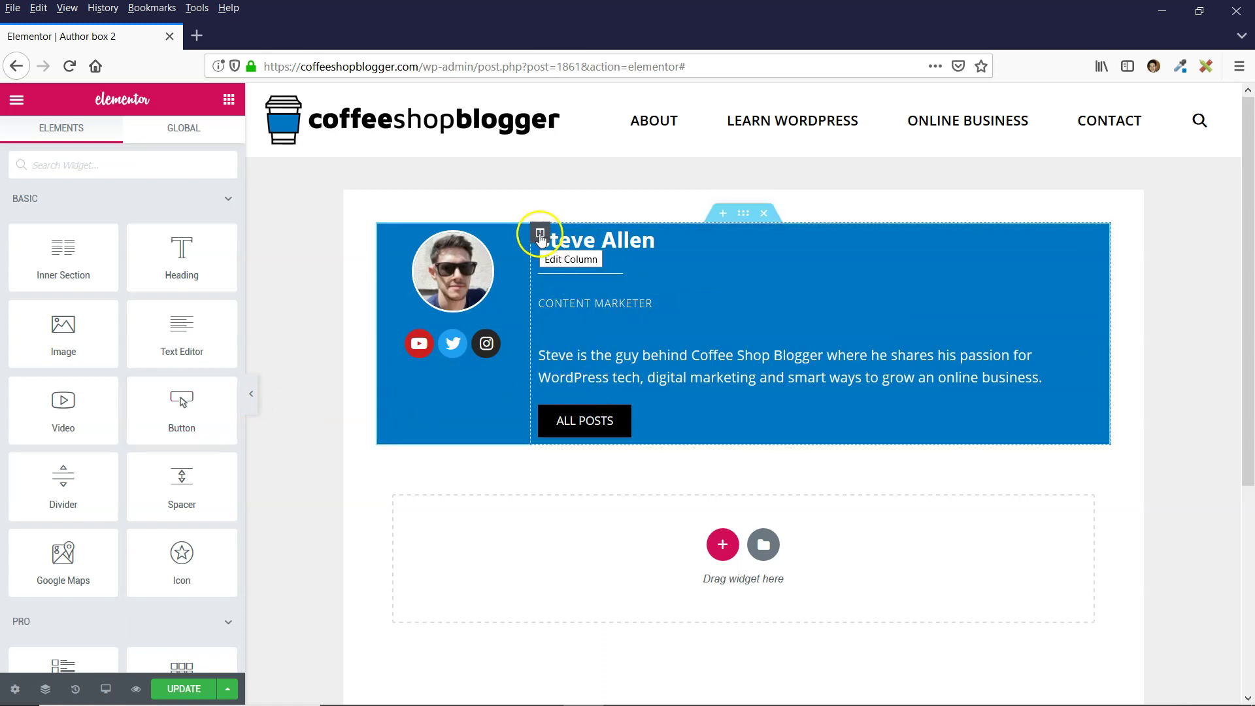
pyautogui.click(540, 234)
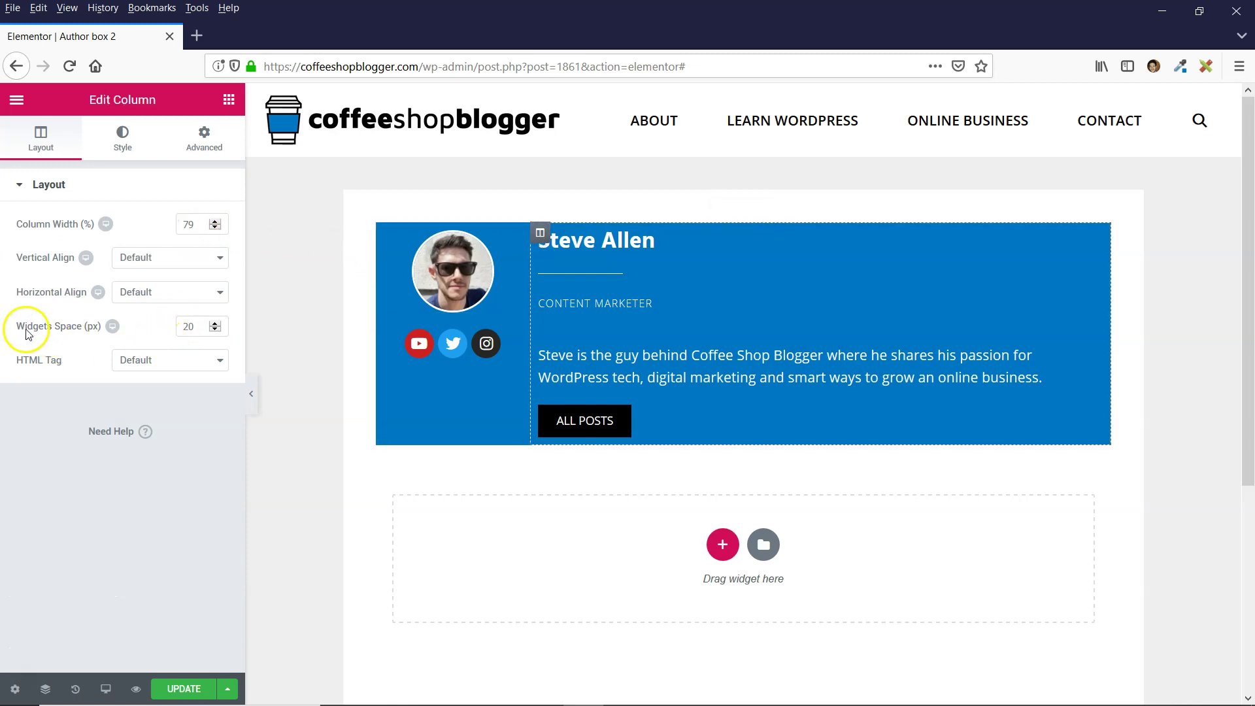
pyautogui.click(198, 332)
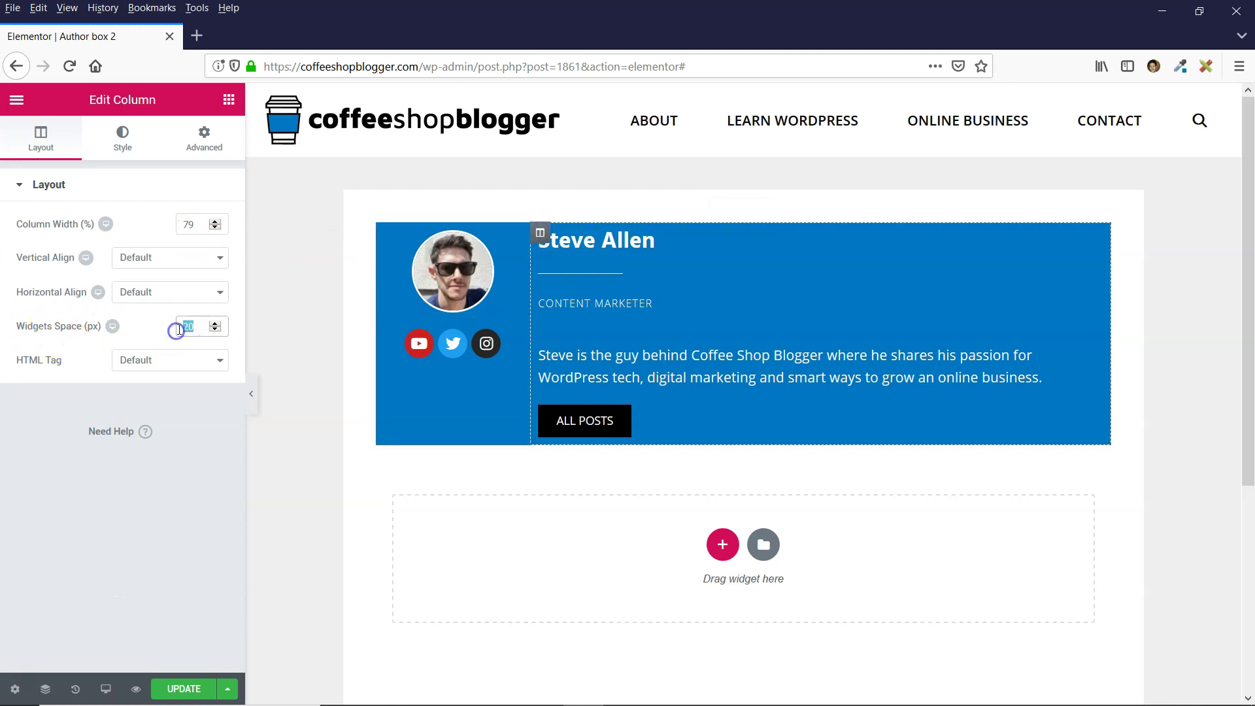
pyautogui.write('10')
# - Set the gap of the divider below the author name to 5
pyautogui.click(631, 269)
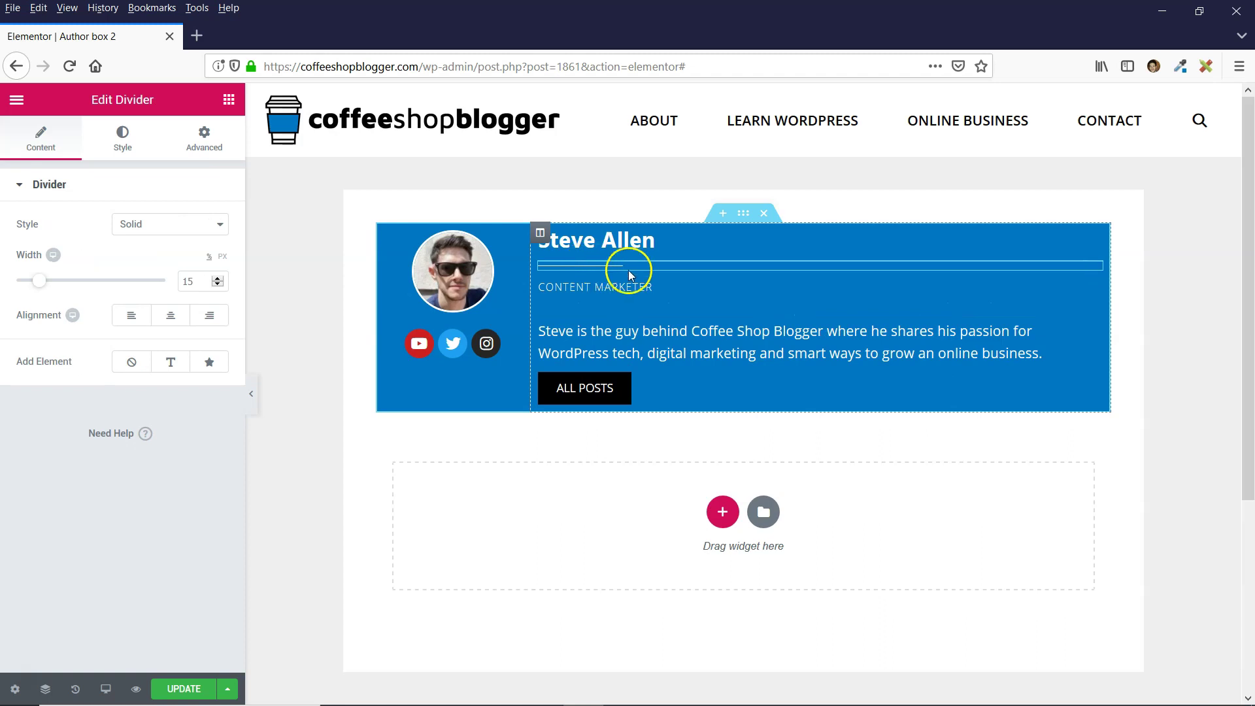
pyautogui.click(138, 142)
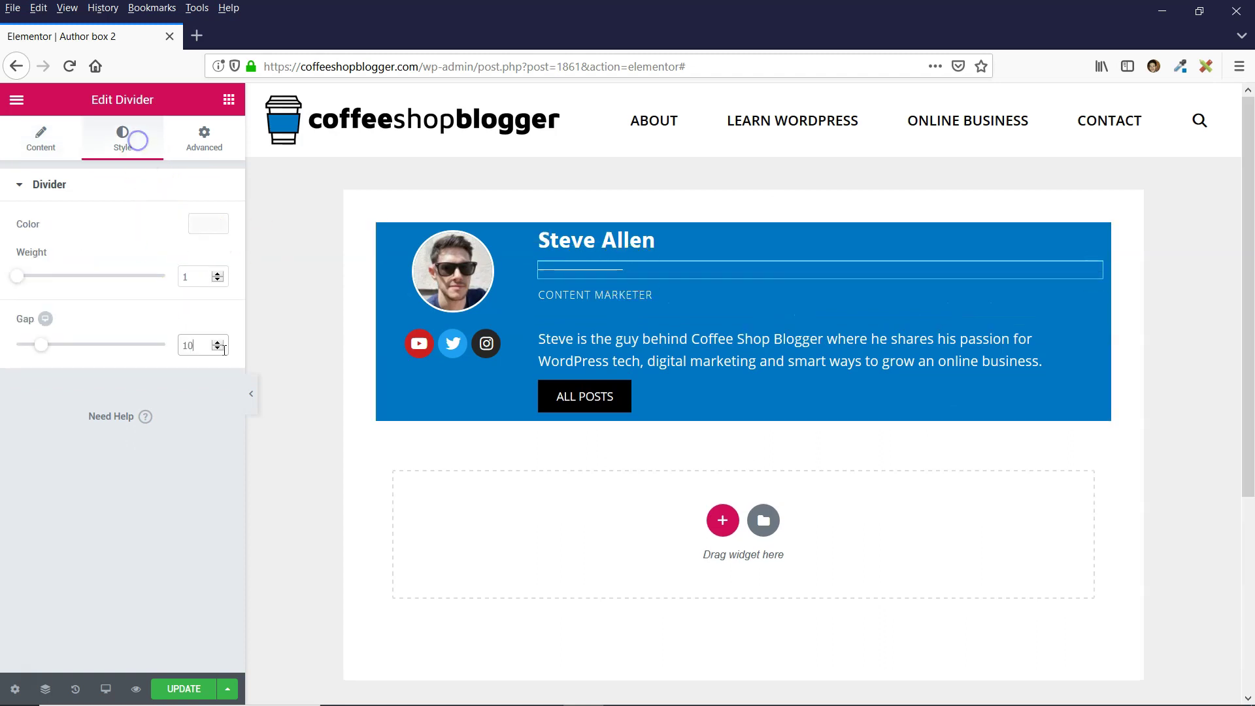
pyautogui.press('BackSpace')
pyautogui.press('BackSpace')
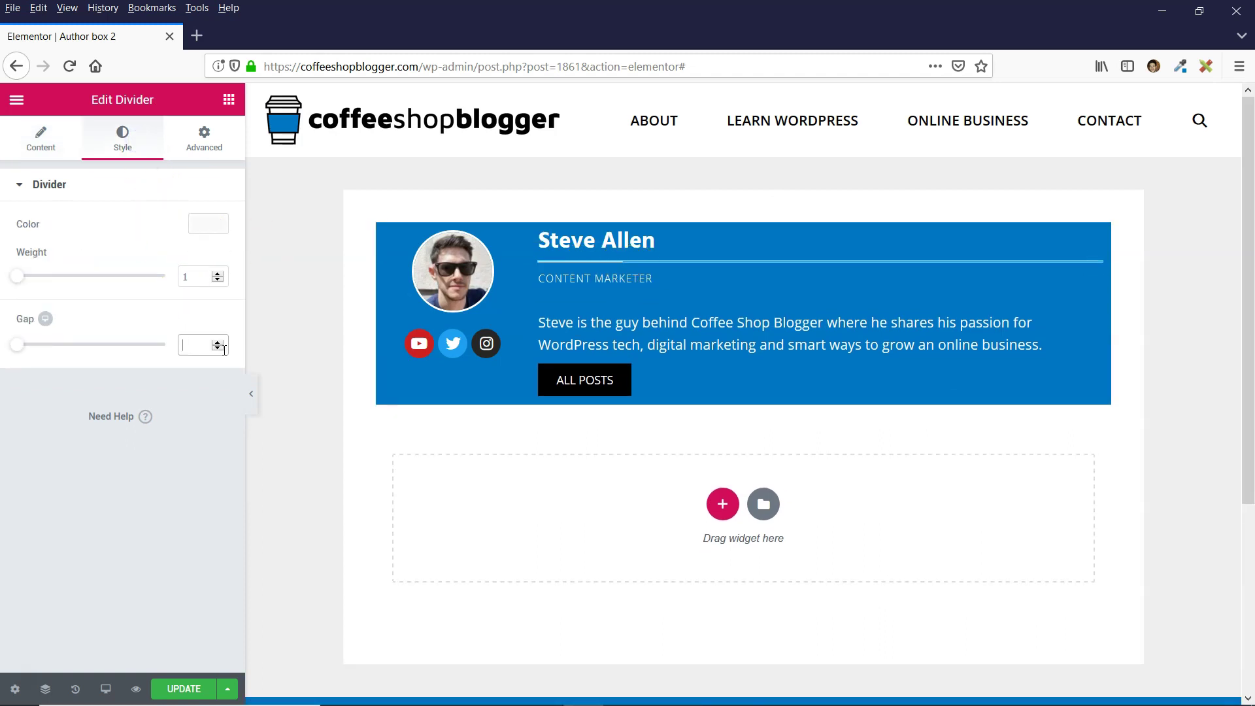
pyautogui.write('5')
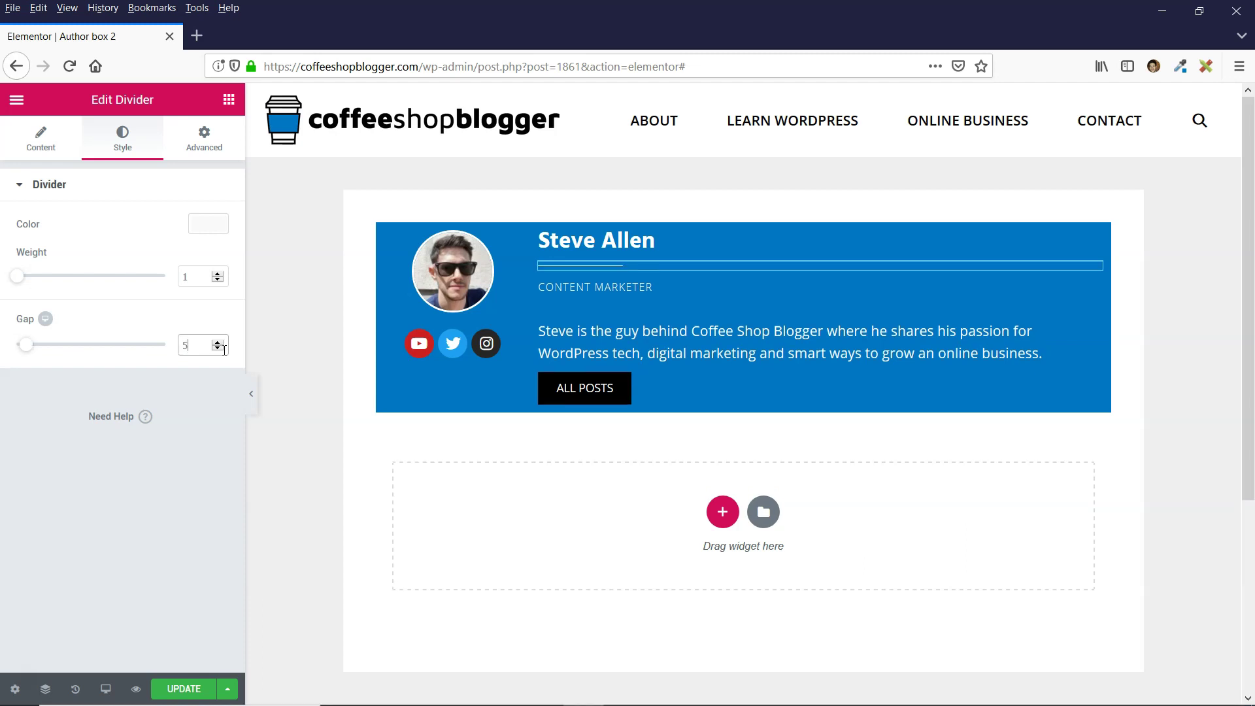
# - Unlink the divider's margin values and set its top margin to -5 px
pyautogui.click(202, 148)
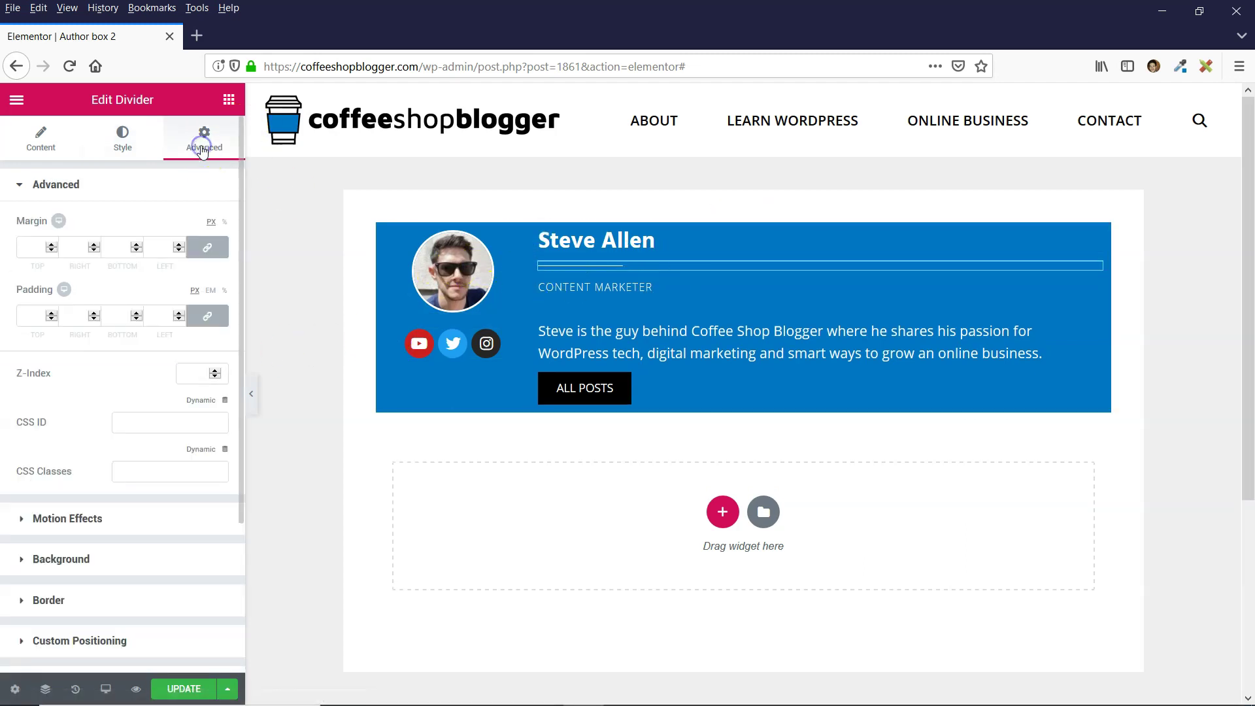
pyautogui.click(207, 247)
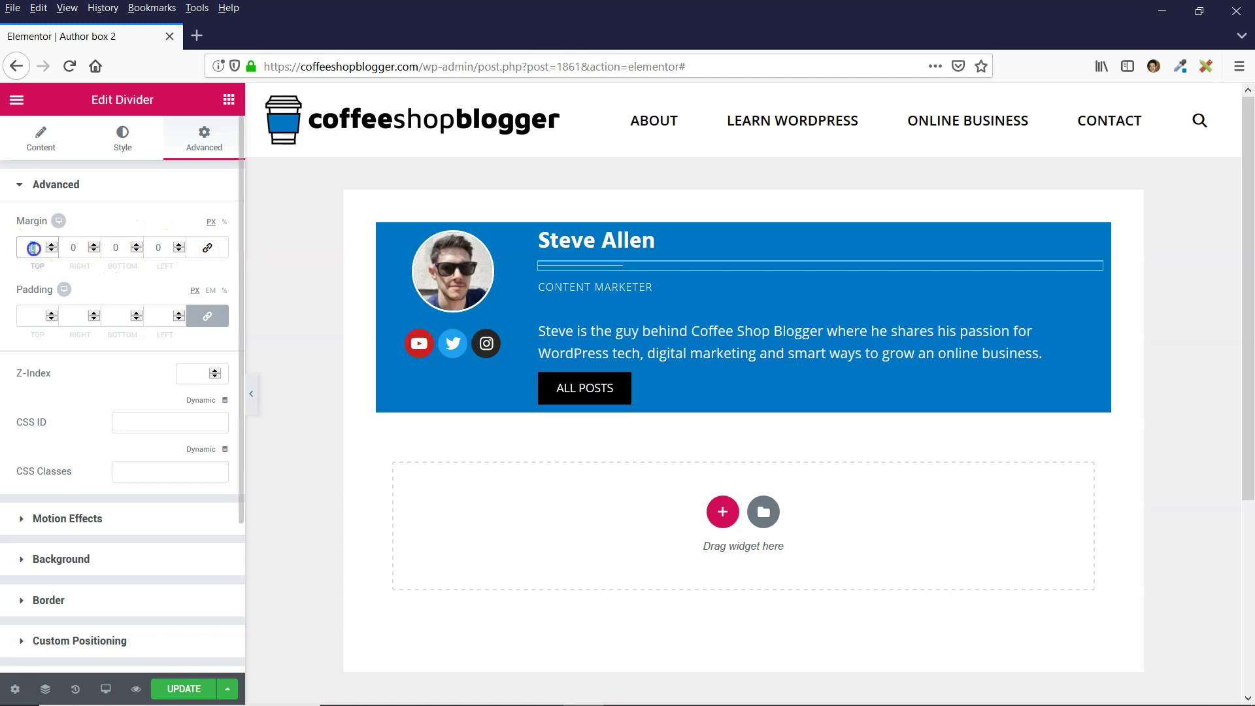
pyautogui.write('-5')
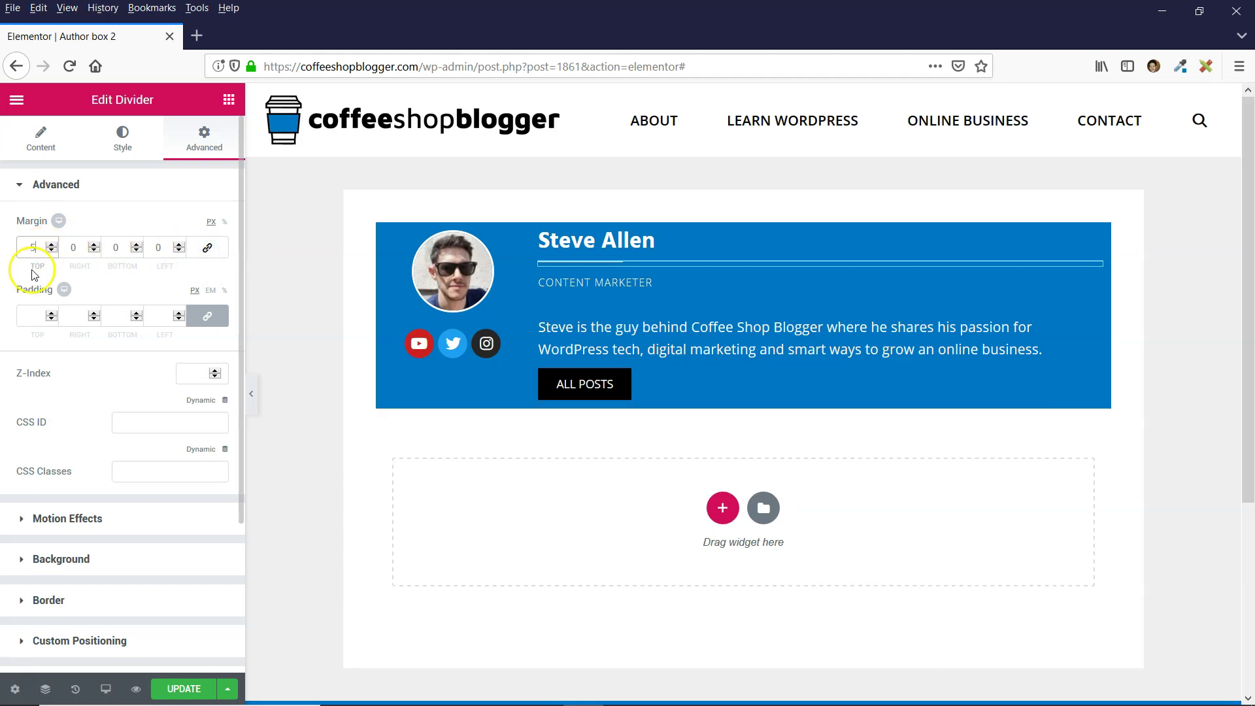
# - Add a "Content Marketer" heading above the bio with HTML tag H5, 14 px size, weight 300, uppercase transform and letter spacing 1
pyautogui.click(540, 284)
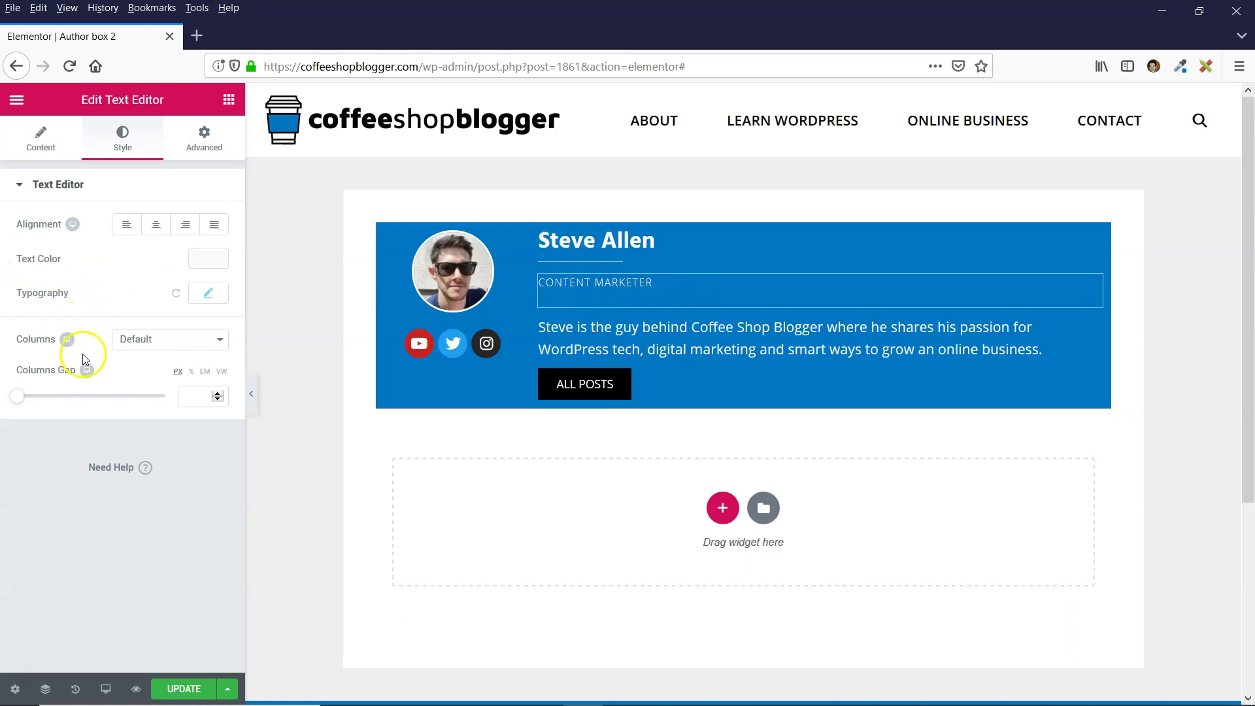
pyautogui.hotkey('ctrl', 'z')
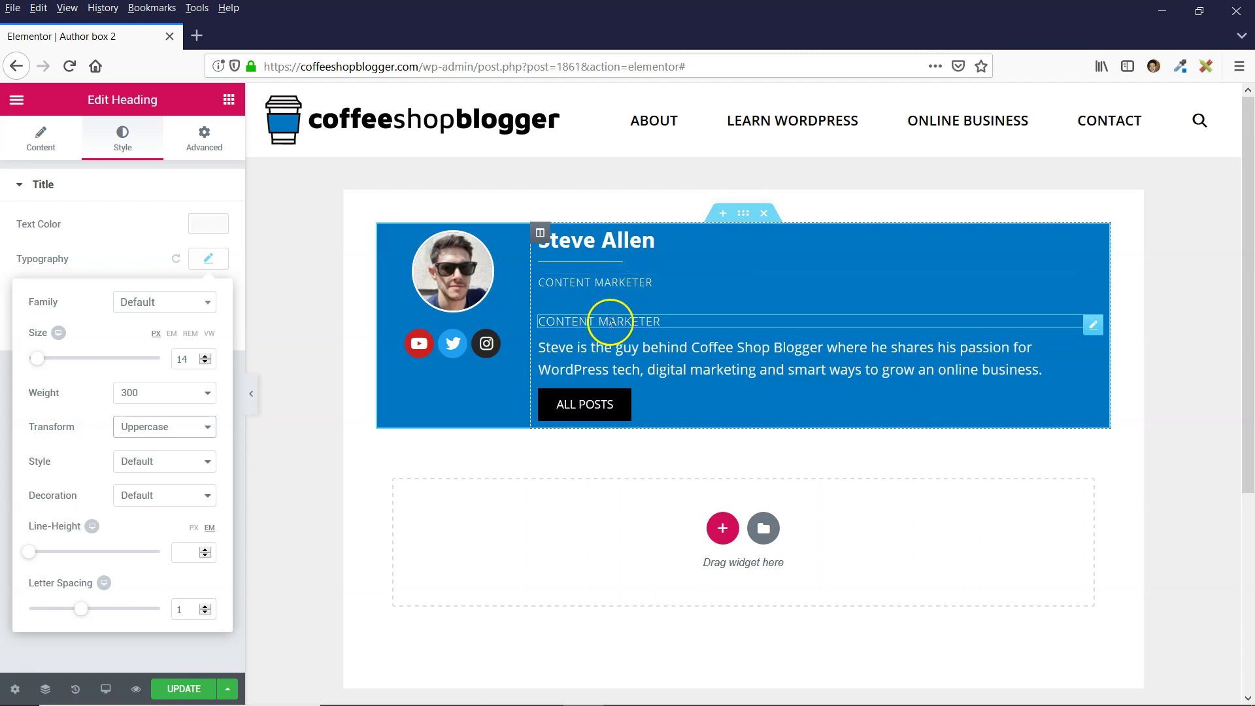
pyautogui.hotkey('ctrl', 'z')
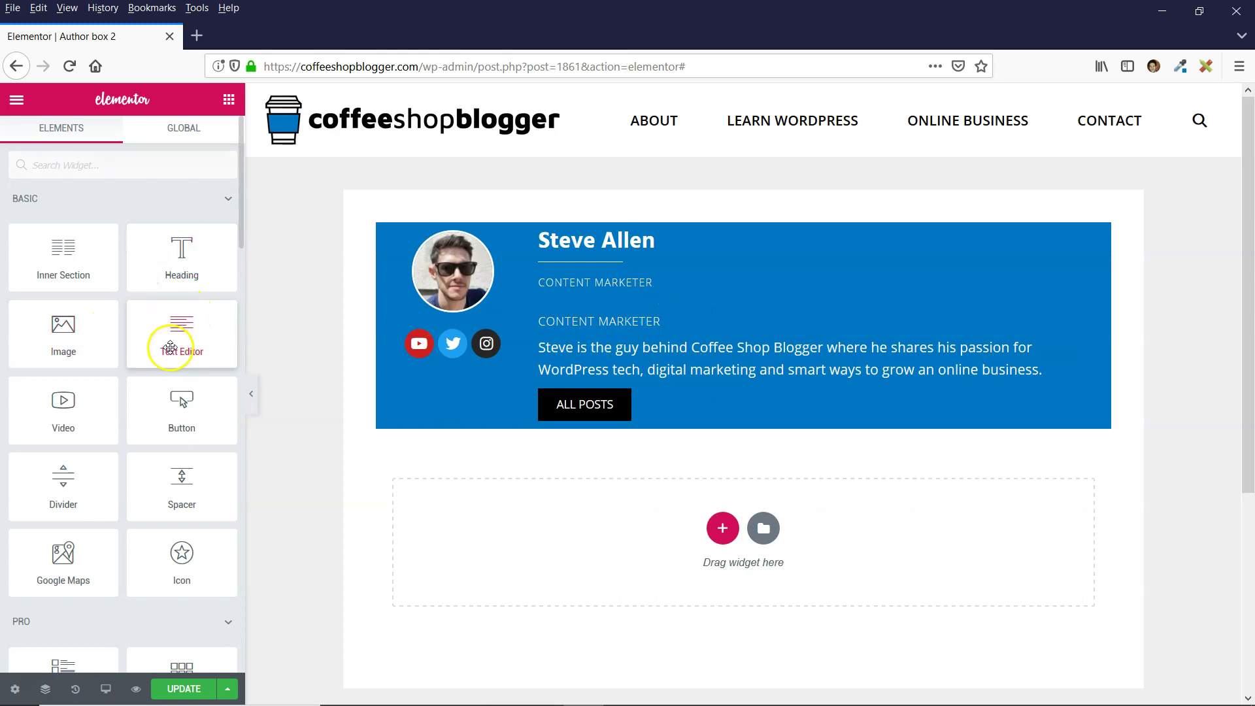
pyautogui.click(668, 321)
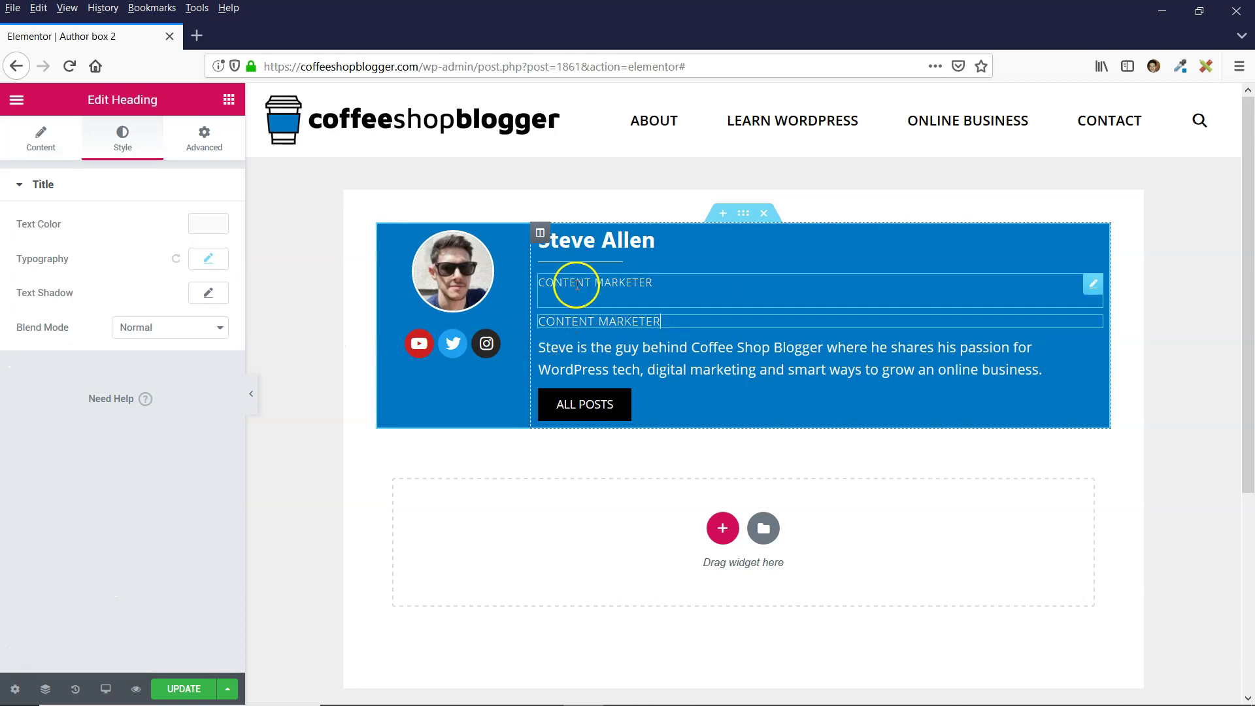
pyautogui.click(40, 144)
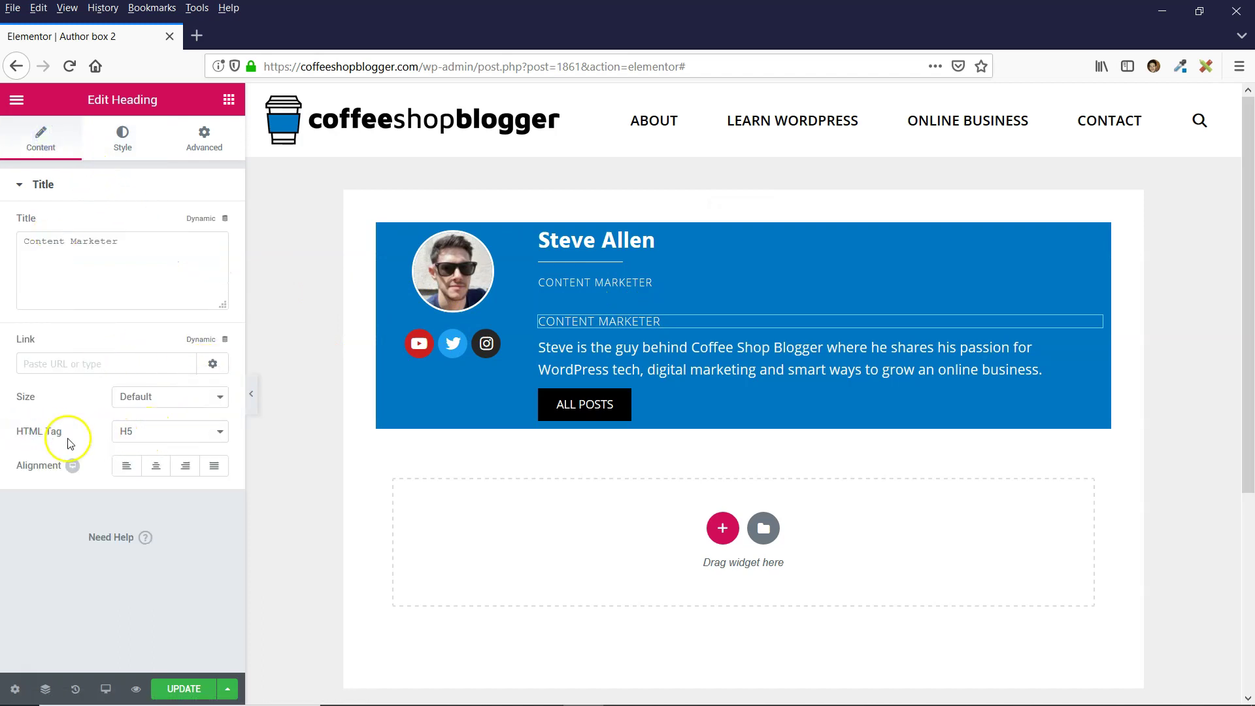
pyautogui.click(162, 432)
pyautogui.click(142, 489)
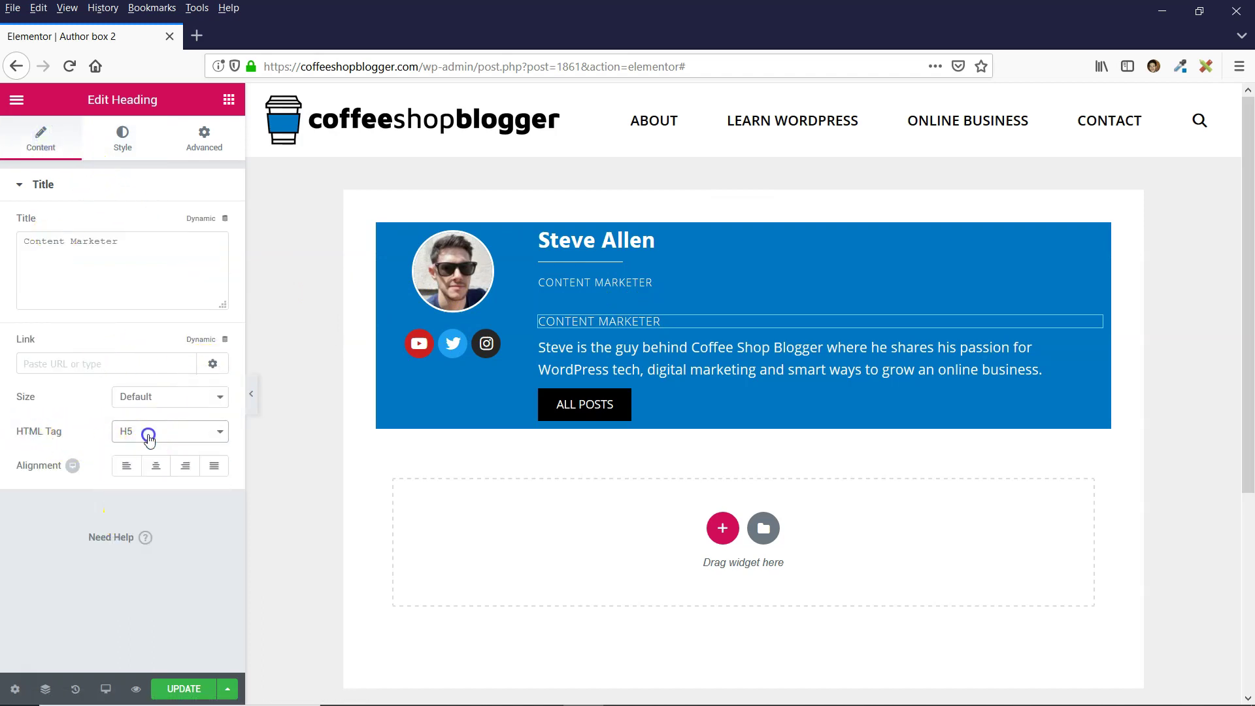
# - Delete the old job title text editor widget directly below the divider
pyautogui.click(801, 288)
pyautogui.moveTo(1092, 285)
pyautogui.mouseDown()
pyautogui.moveTo(1112, 293)
pyautogui.moveTo(1082, 286)
pyautogui.mouseUp()
pyautogui.rightClick(1089, 282)
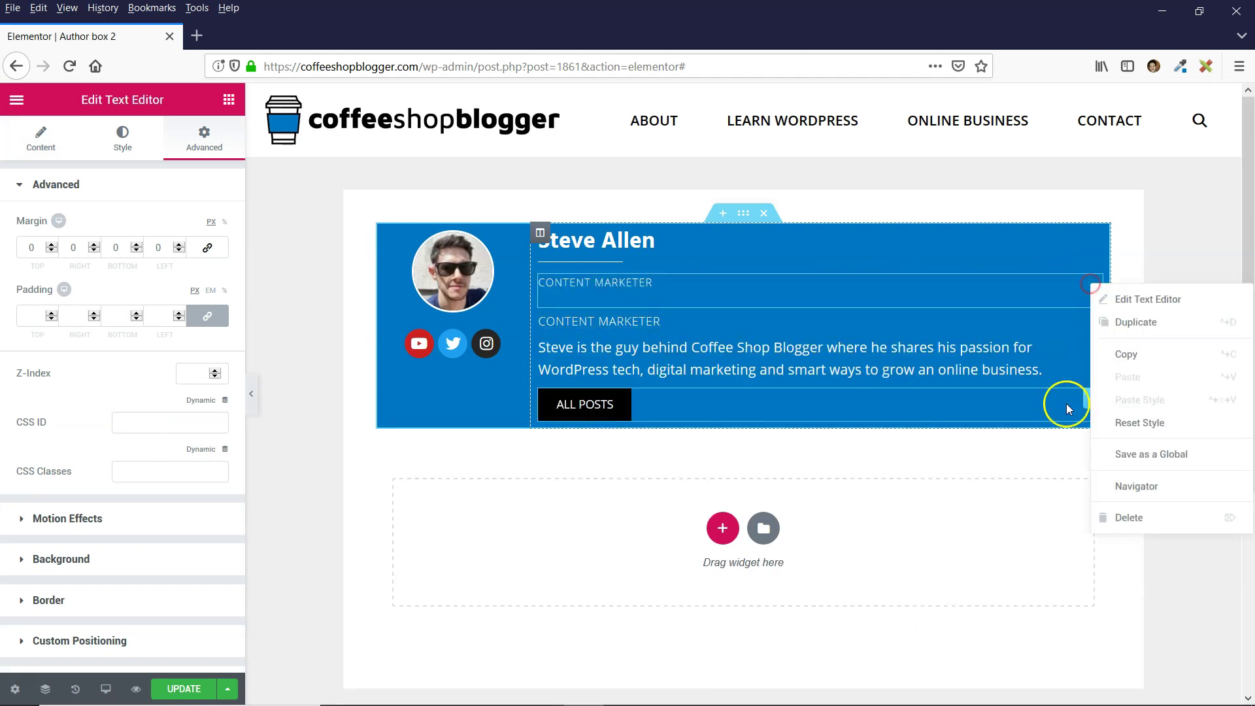
pyautogui.click(1126, 518)
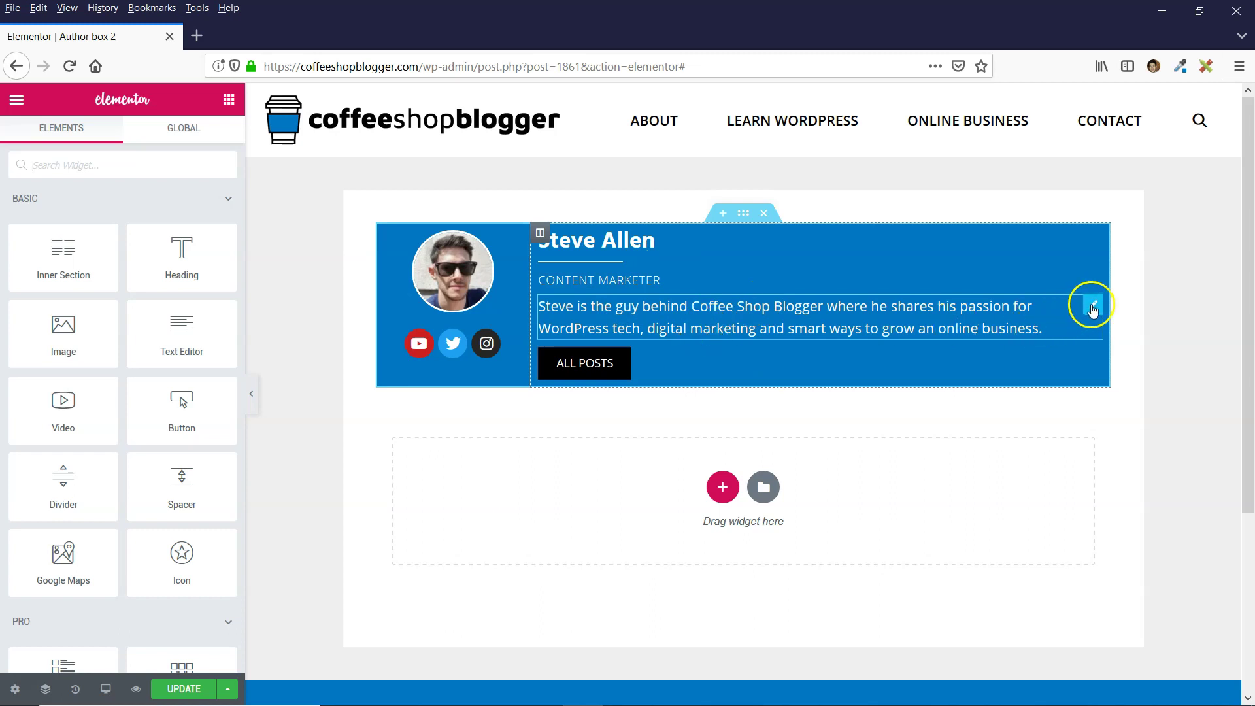
# - Unlink the bio text's margin values and set its top margin to 10 px and bottom margin to 15 px
pyautogui.click(1094, 305)
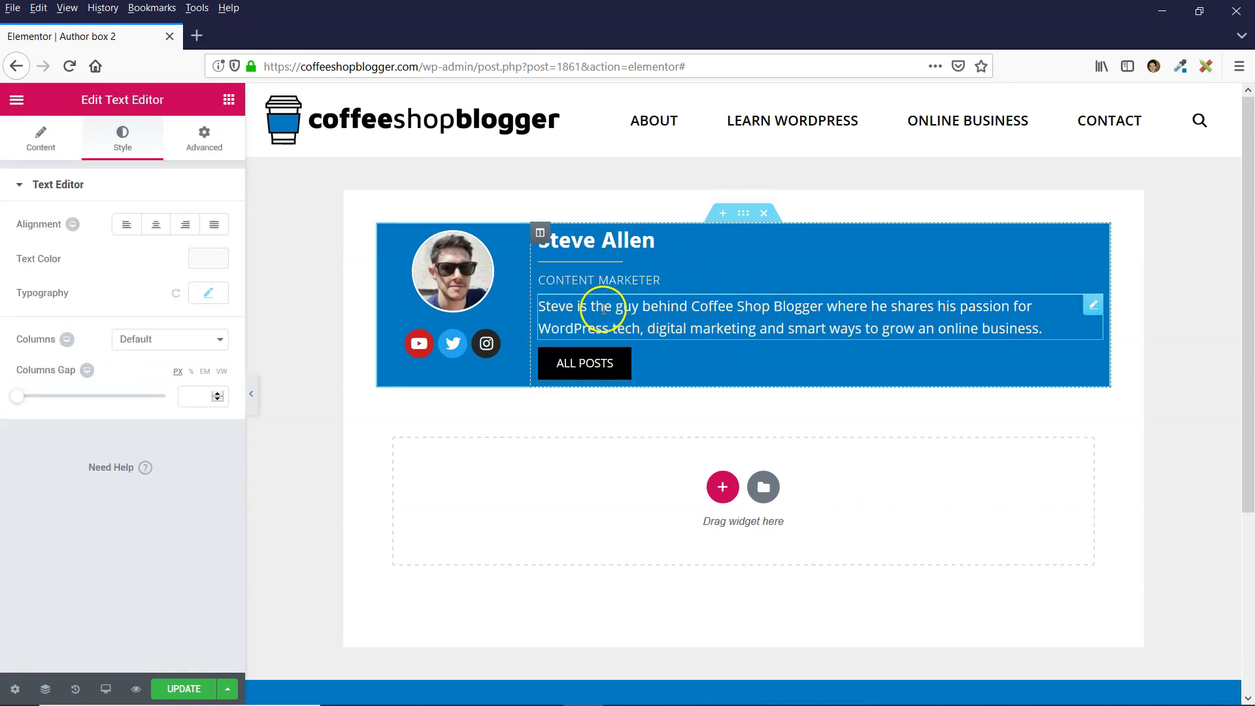
pyautogui.click(205, 144)
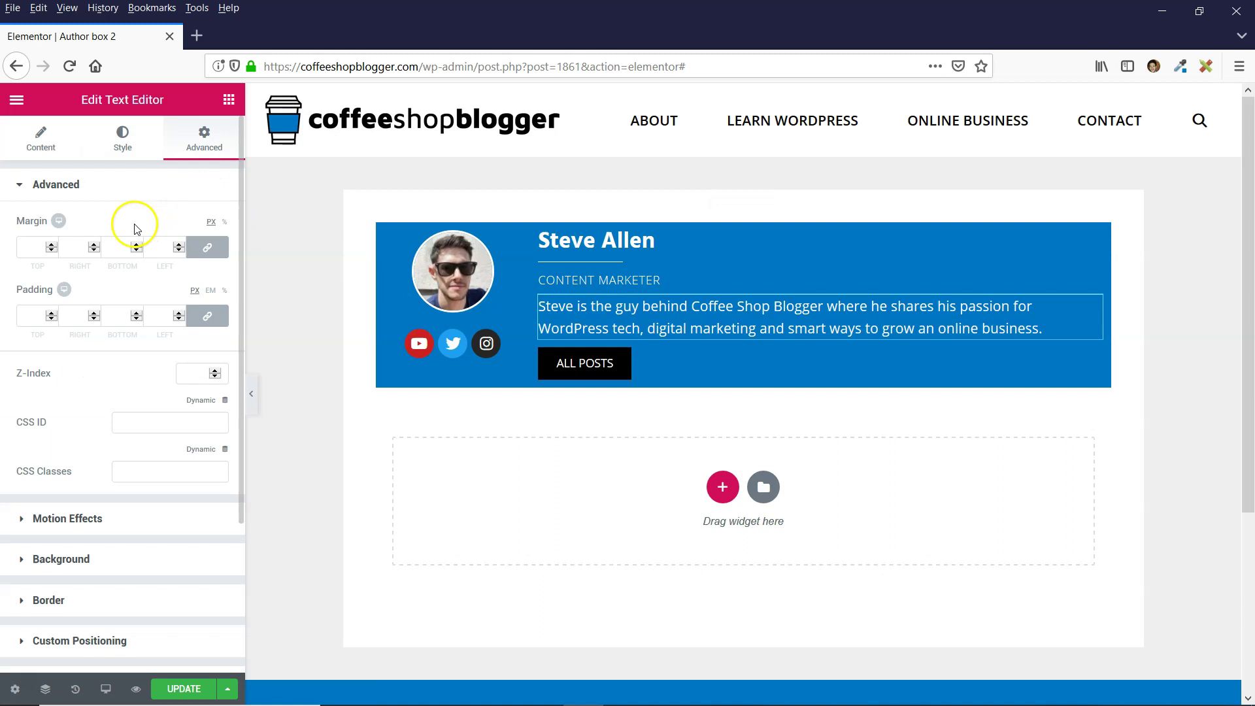
pyautogui.click(208, 248)
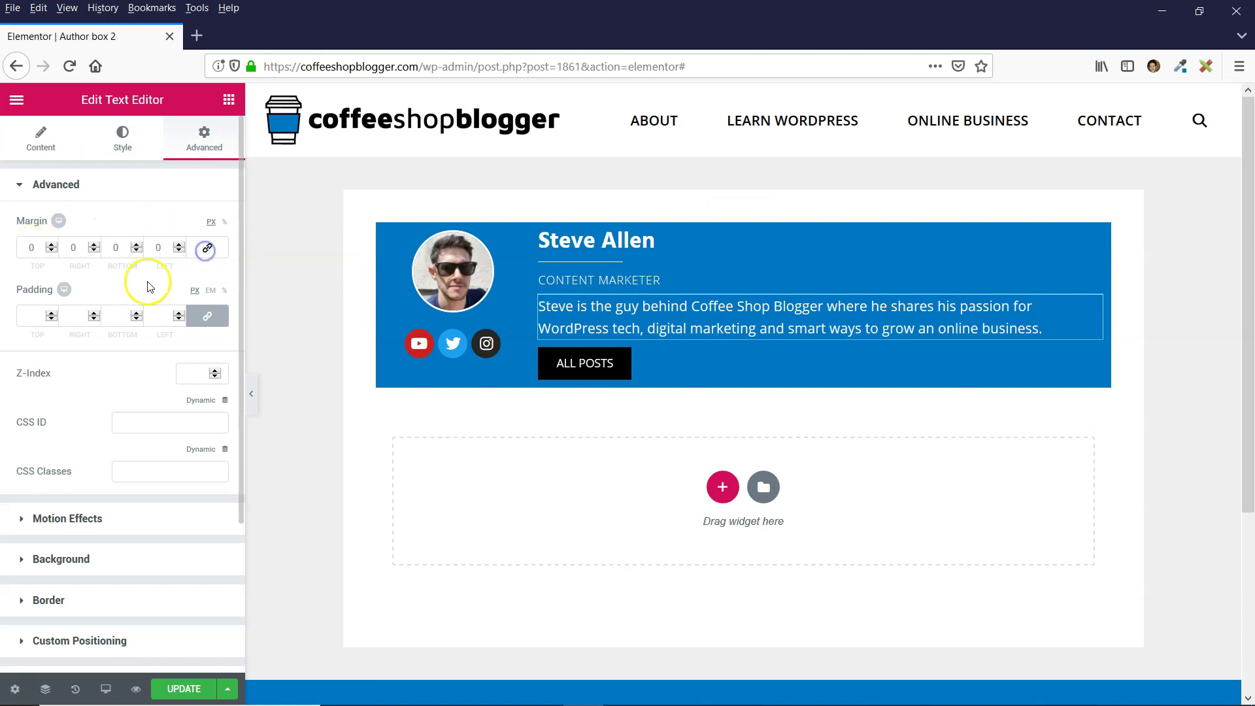
pyautogui.click(33, 248)
pyautogui.write('10')
pyautogui.click(119, 251)
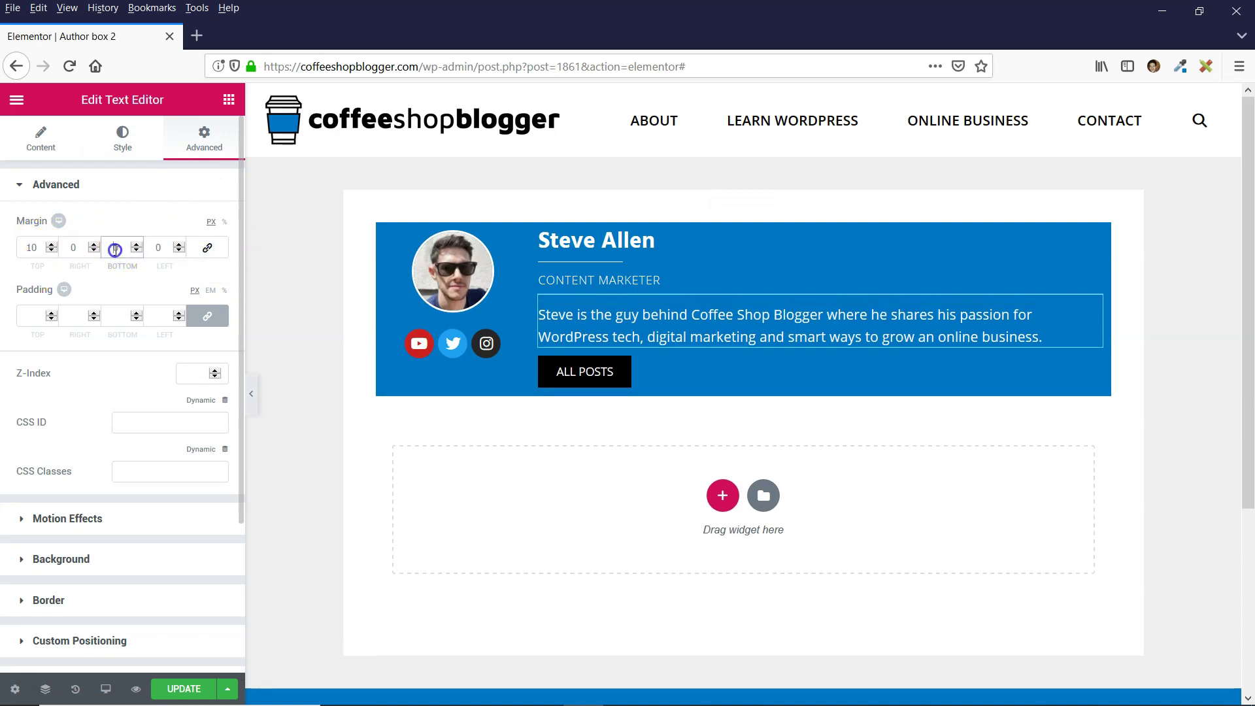
pyautogui.write('15')
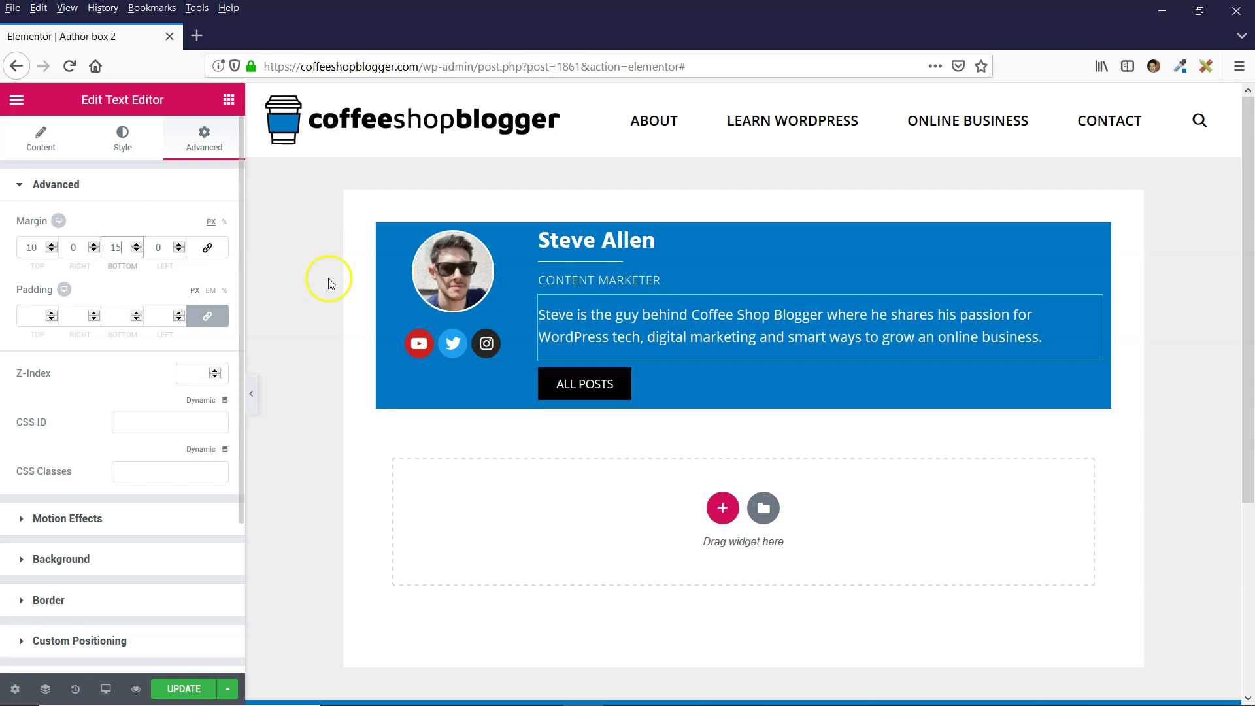
# - Set the padding of the column holding the author picture and social icons to 30 px on all sides
pyautogui.click(382, 301)
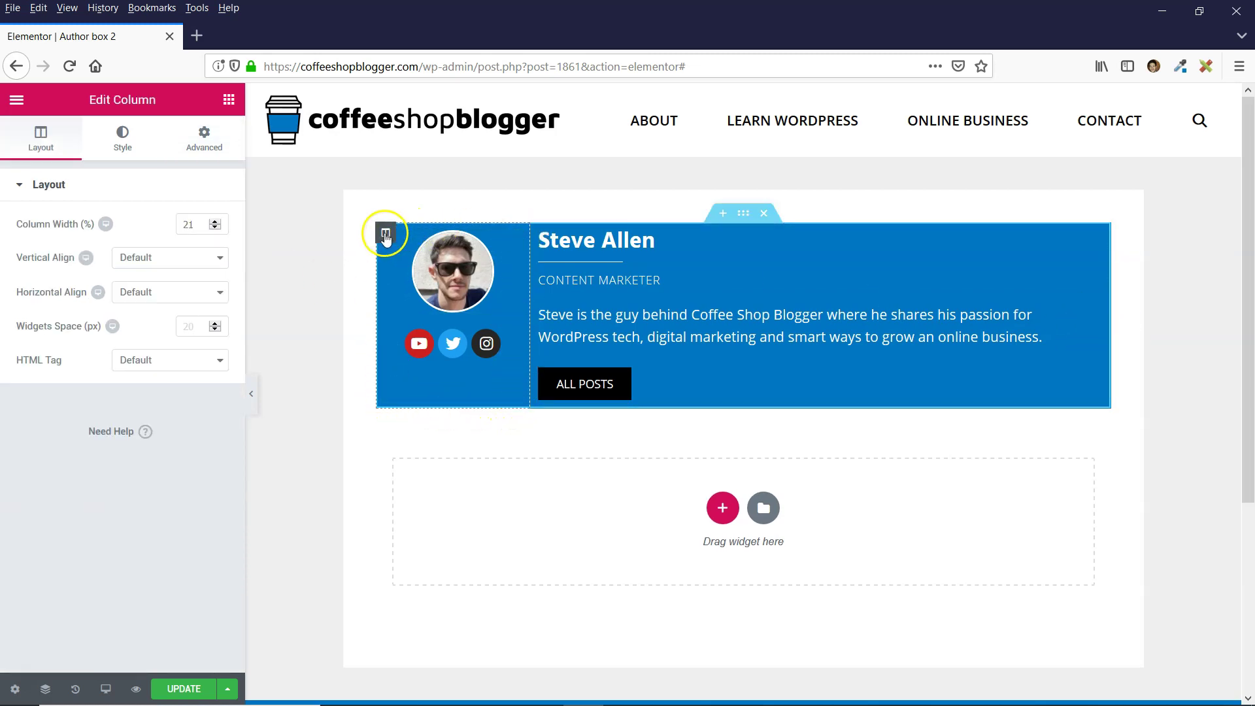
pyautogui.click(201, 136)
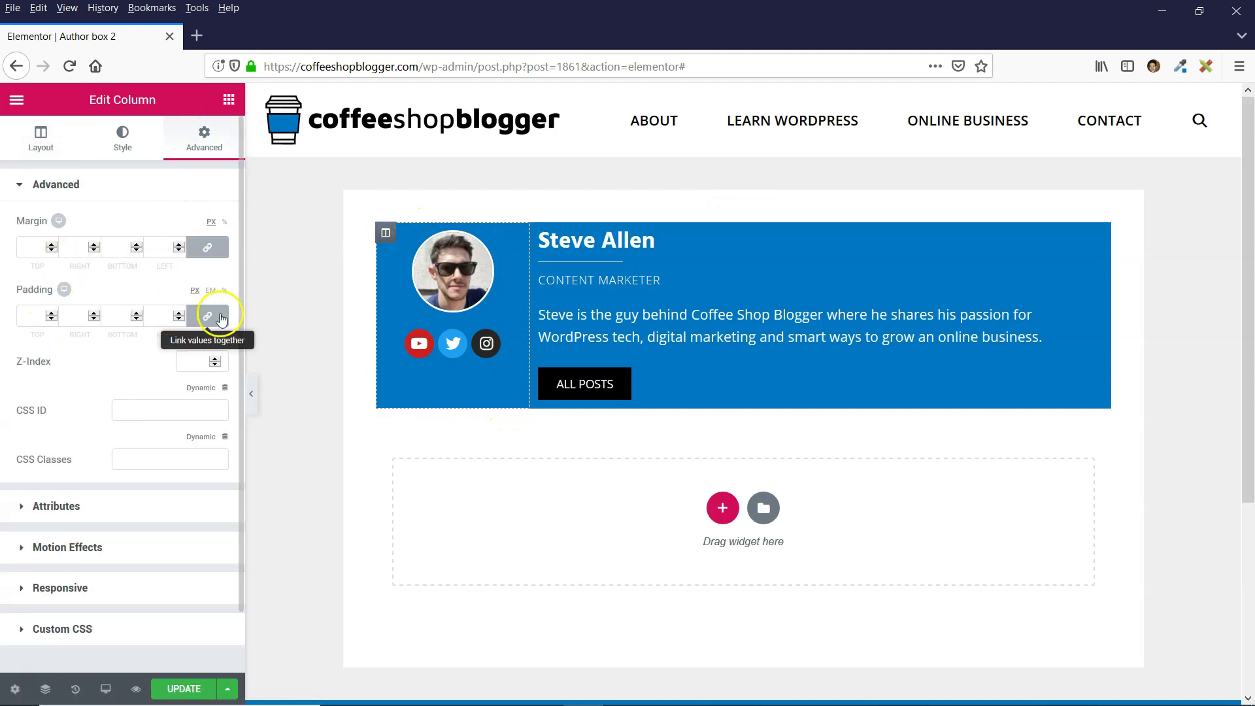
pyautogui.click(28, 317)
pyautogui.write('0')
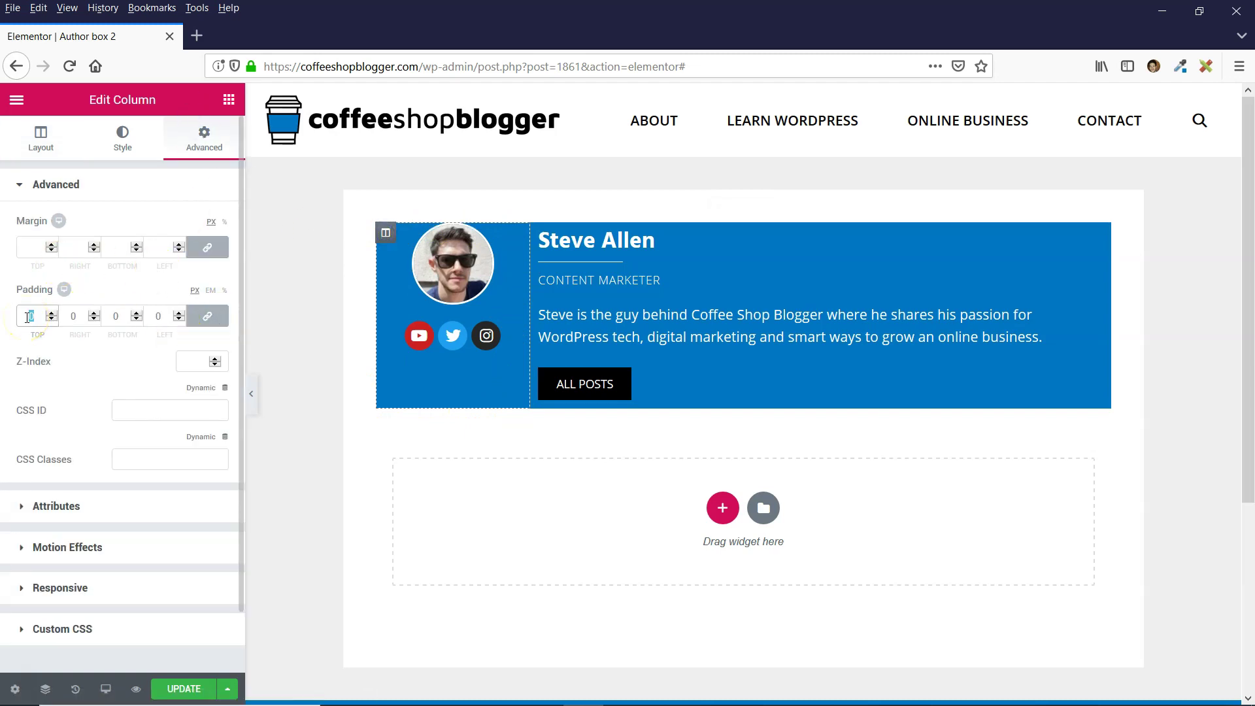
pyautogui.write('30')
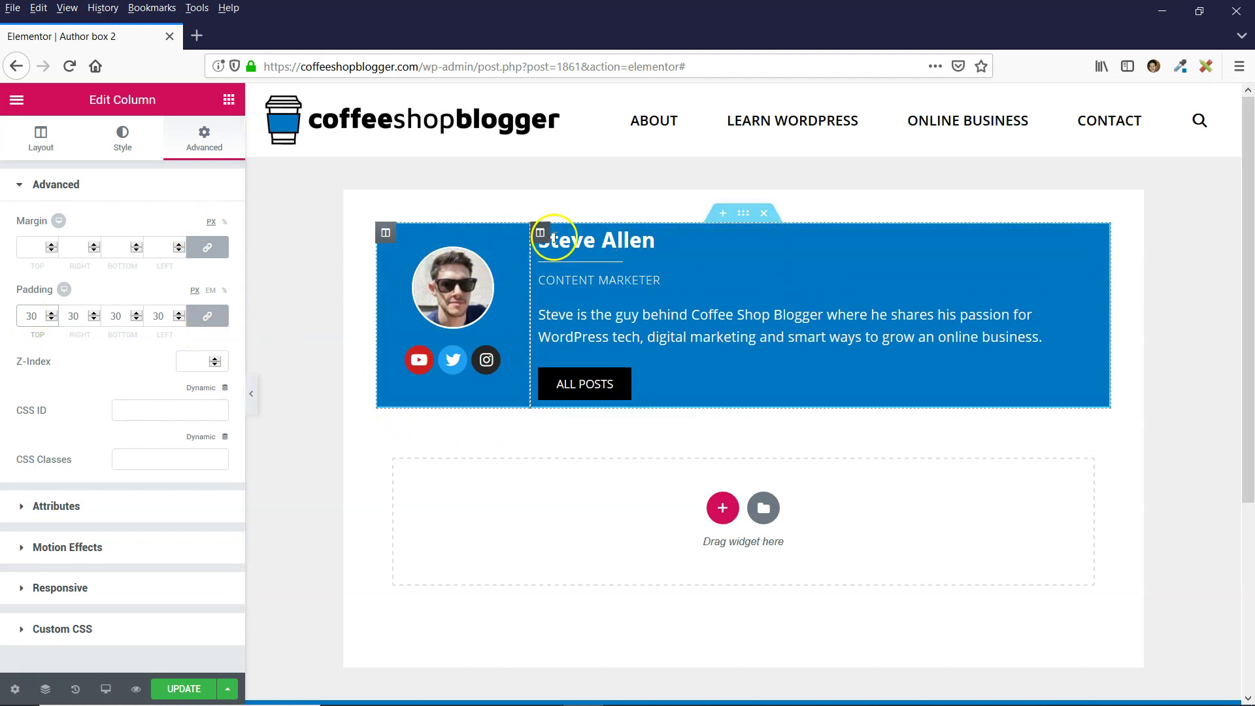
# - Unlink the author text column's padding and set it to 25 px top, 30 px right and 25 px bottom
pyautogui.click(540, 234)
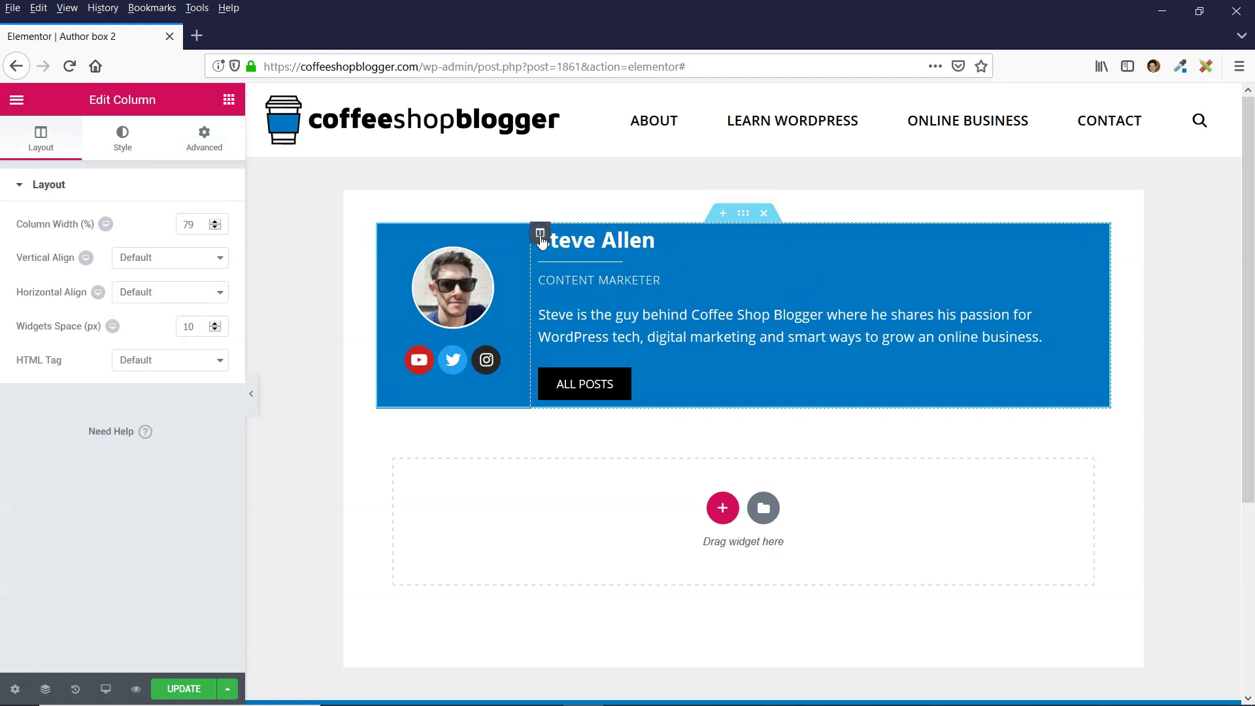
pyautogui.click(200, 139)
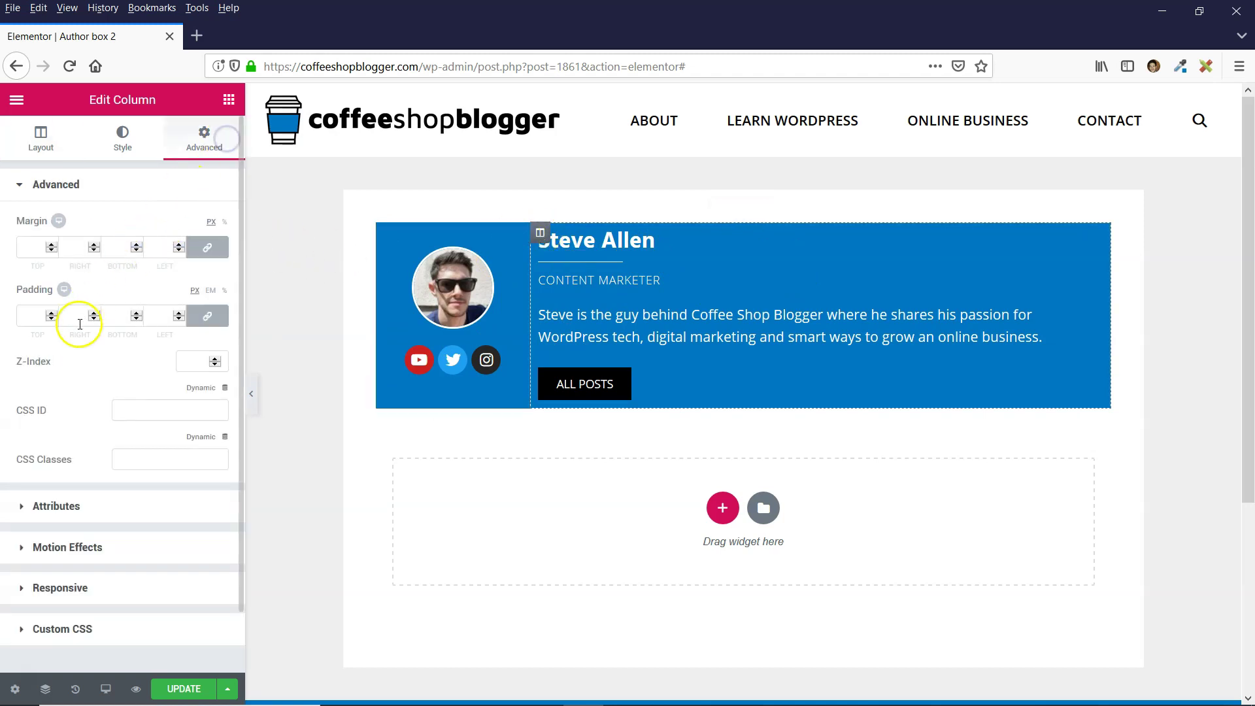
pyautogui.click(208, 317)
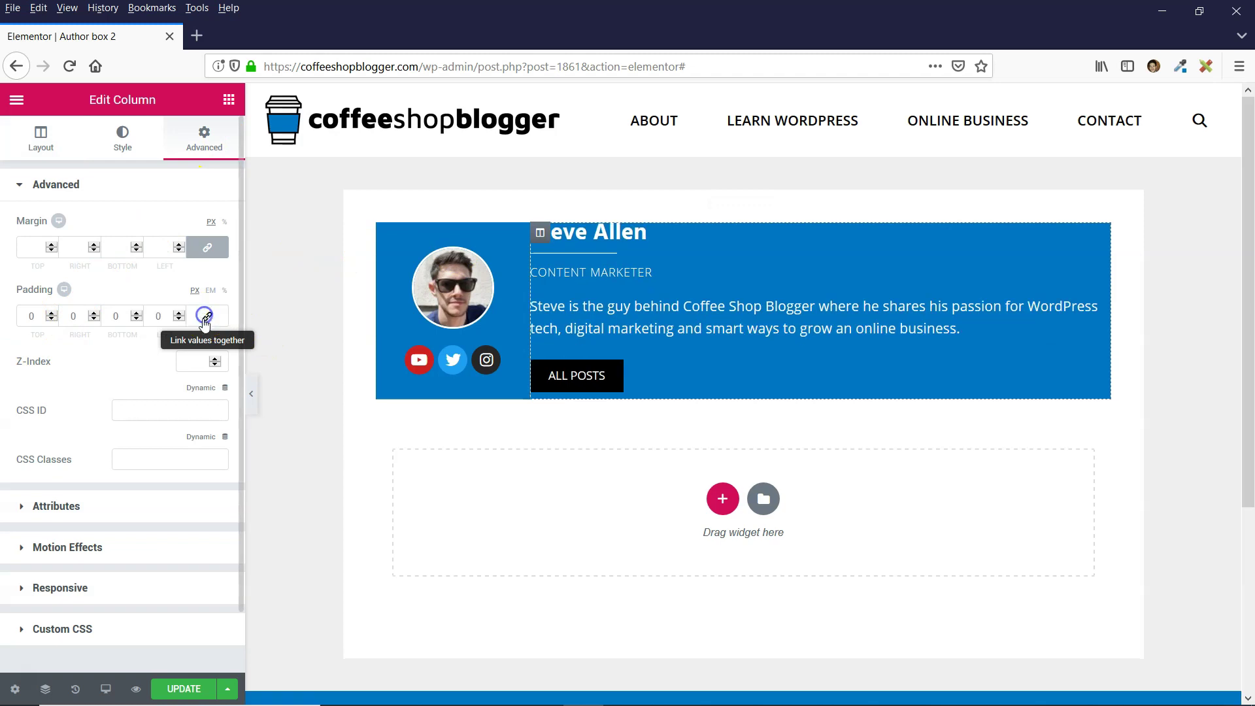
pyautogui.click(36, 317)
pyautogui.write('25')
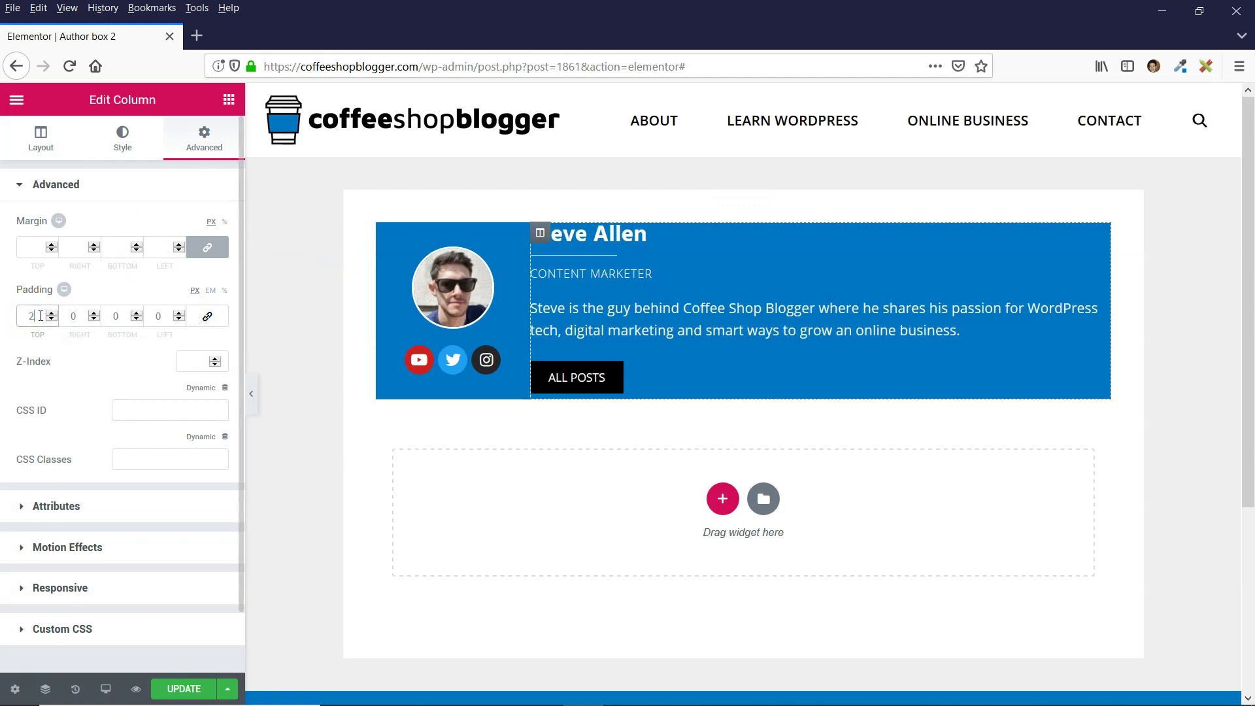
pyautogui.click(121, 316)
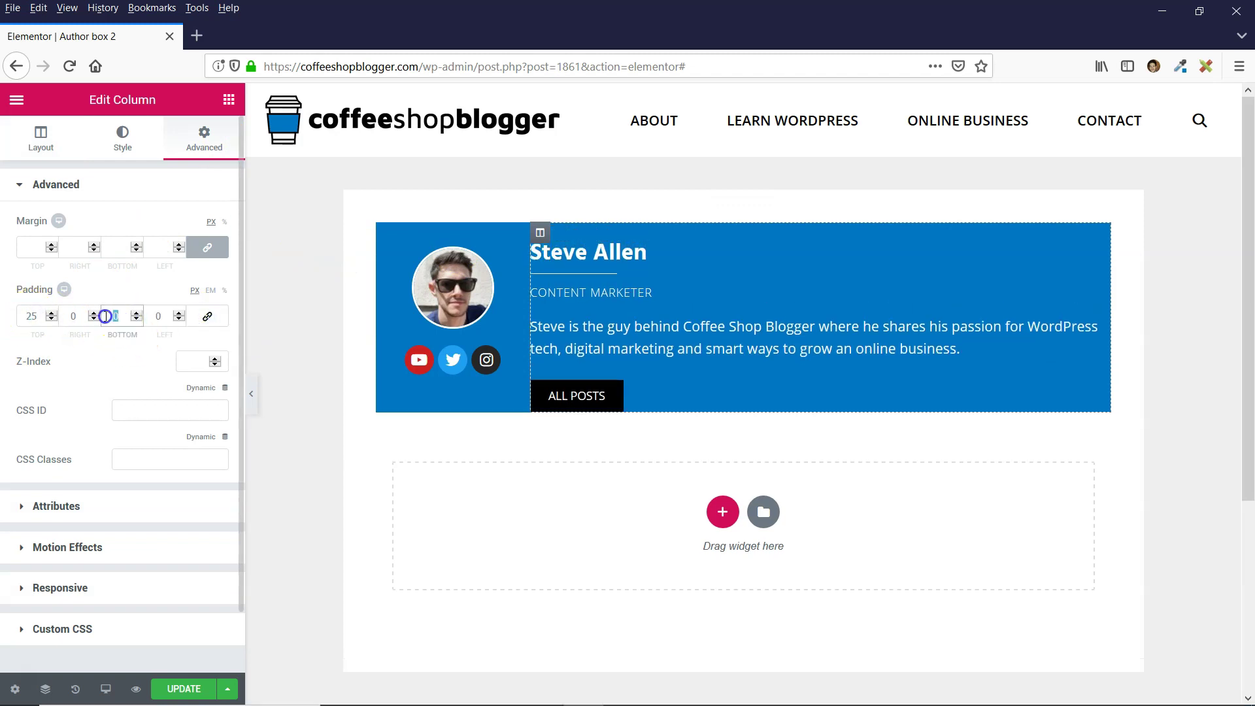
pyautogui.write('25')
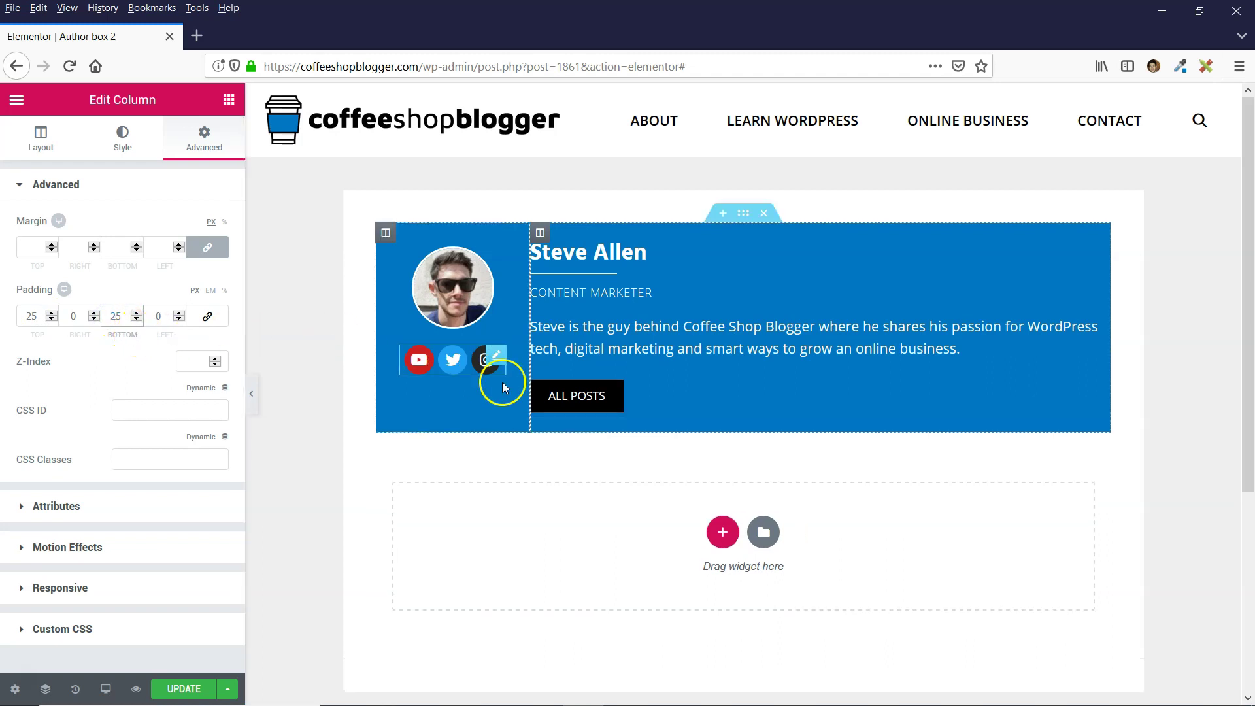
pyautogui.click(80, 316)
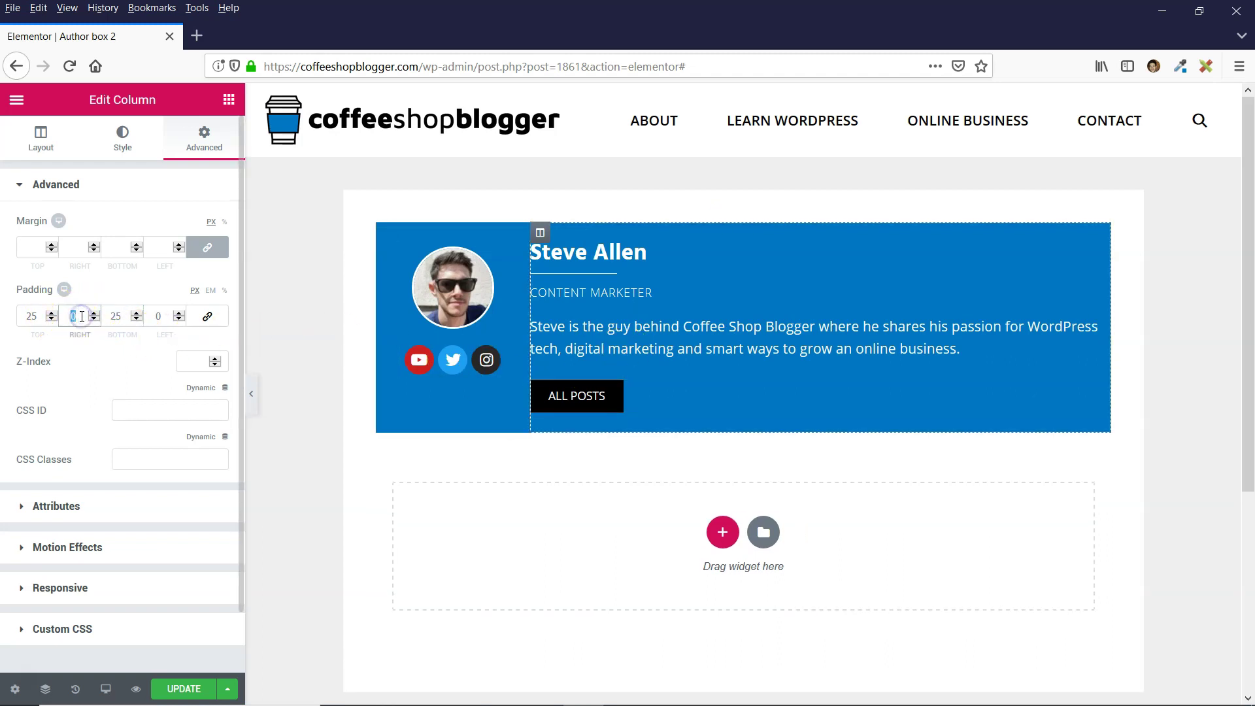
pyautogui.write('30')
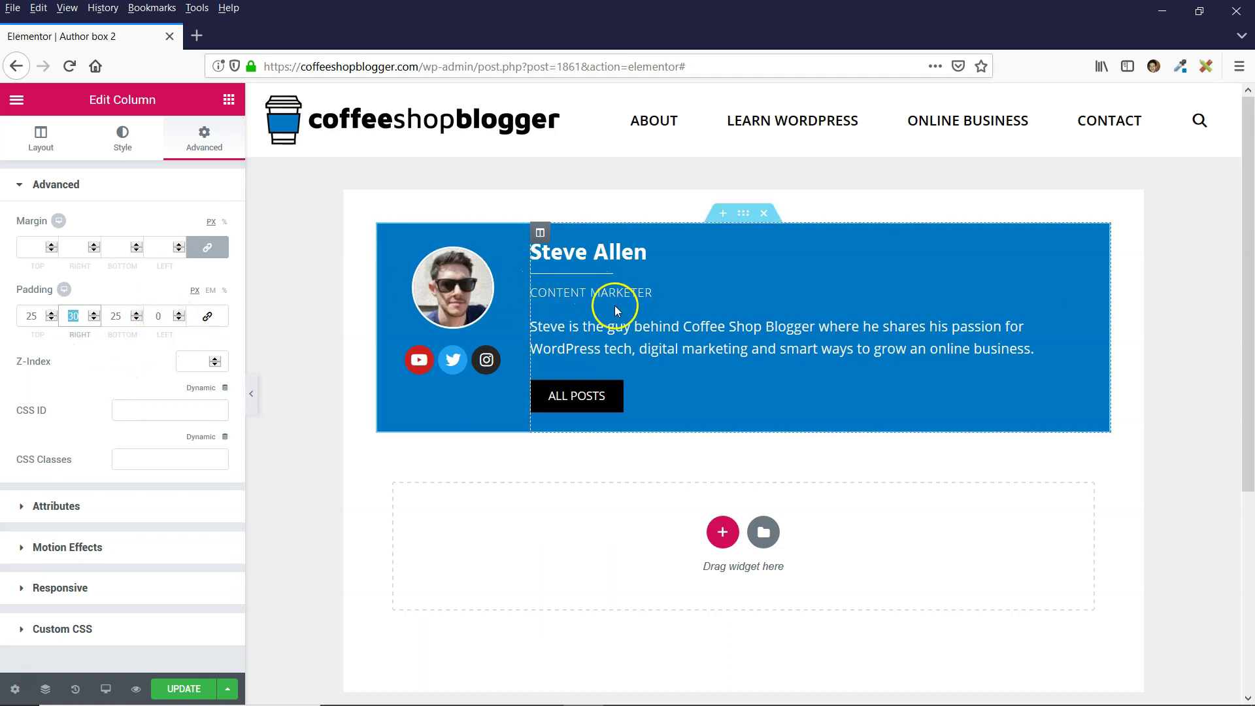
pyautogui.click(1177, 341)
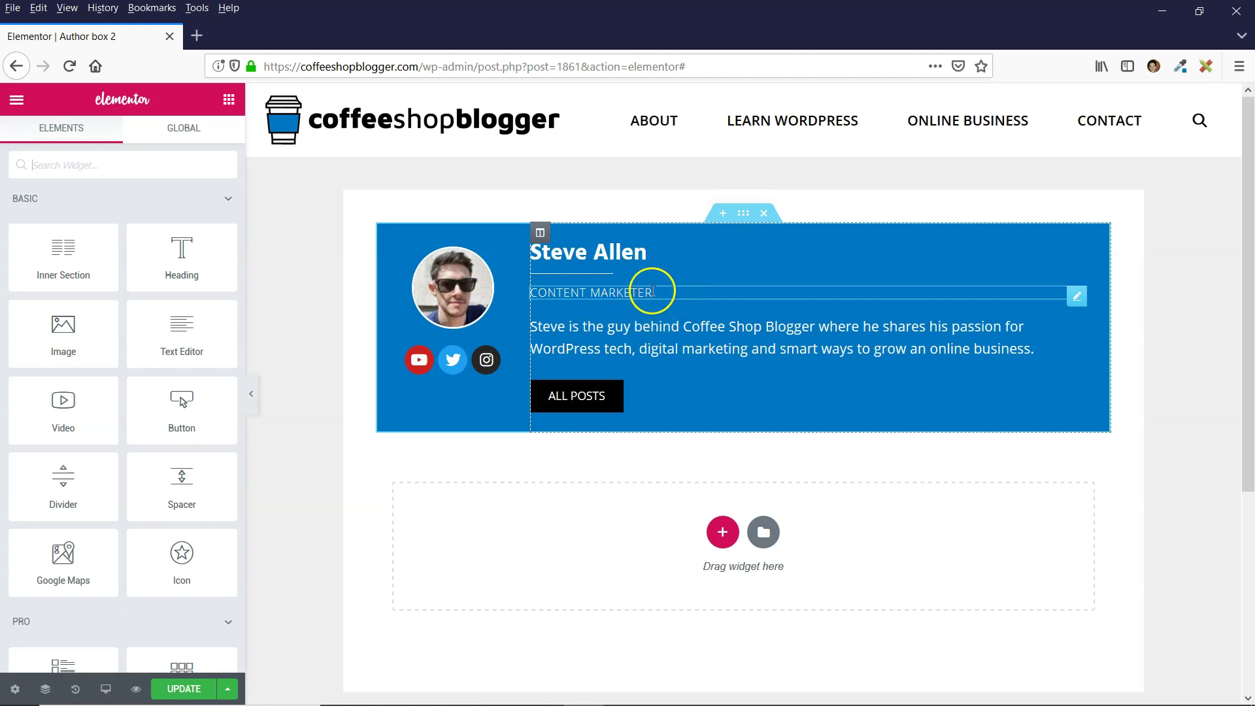
pyautogui.click(423, 359)
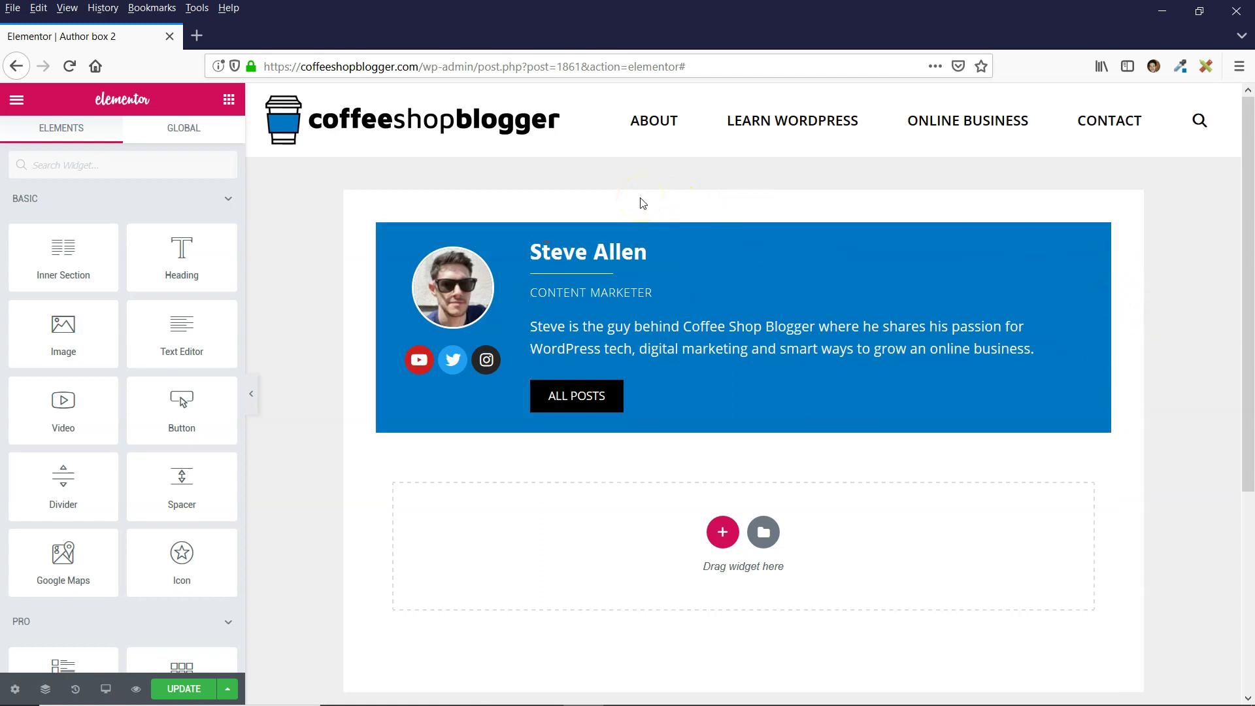
pyautogui.scroll(-3, 171, 294)
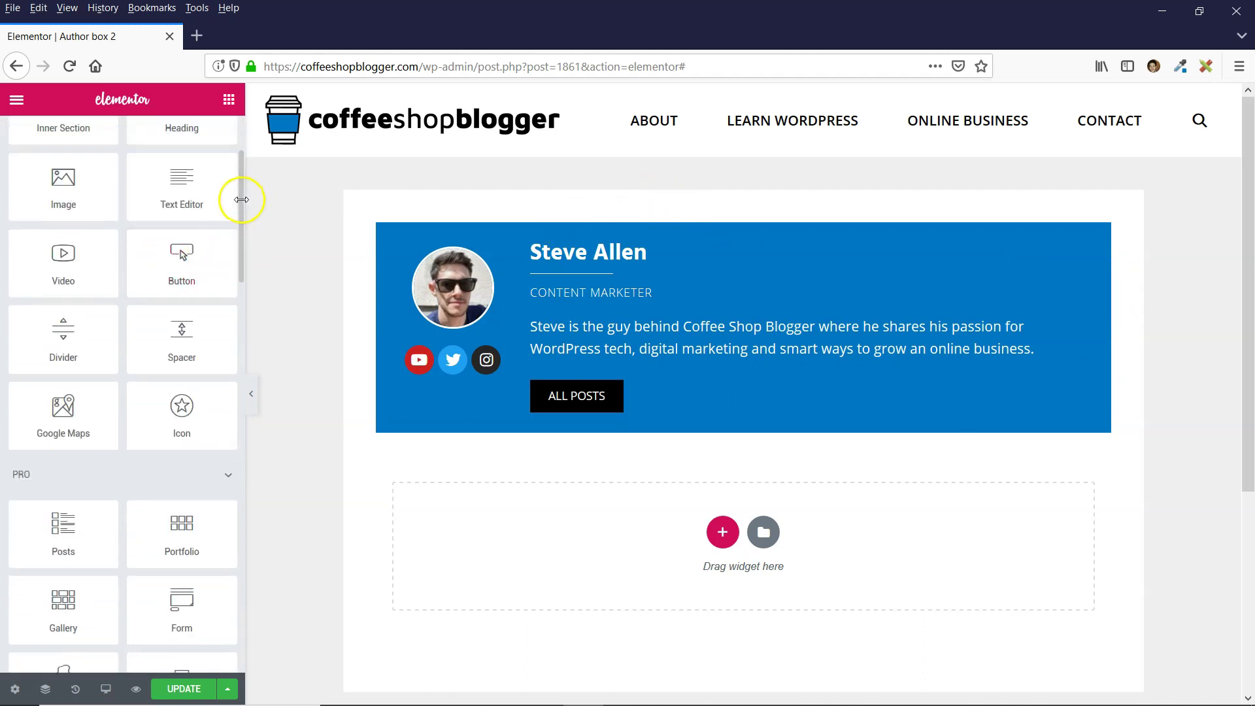
# - Update the author box template and exit the Elementor editor to the WordPress dashboard
pyautogui.moveTo(238, 203); pyautogui.dragTo(238, 344)
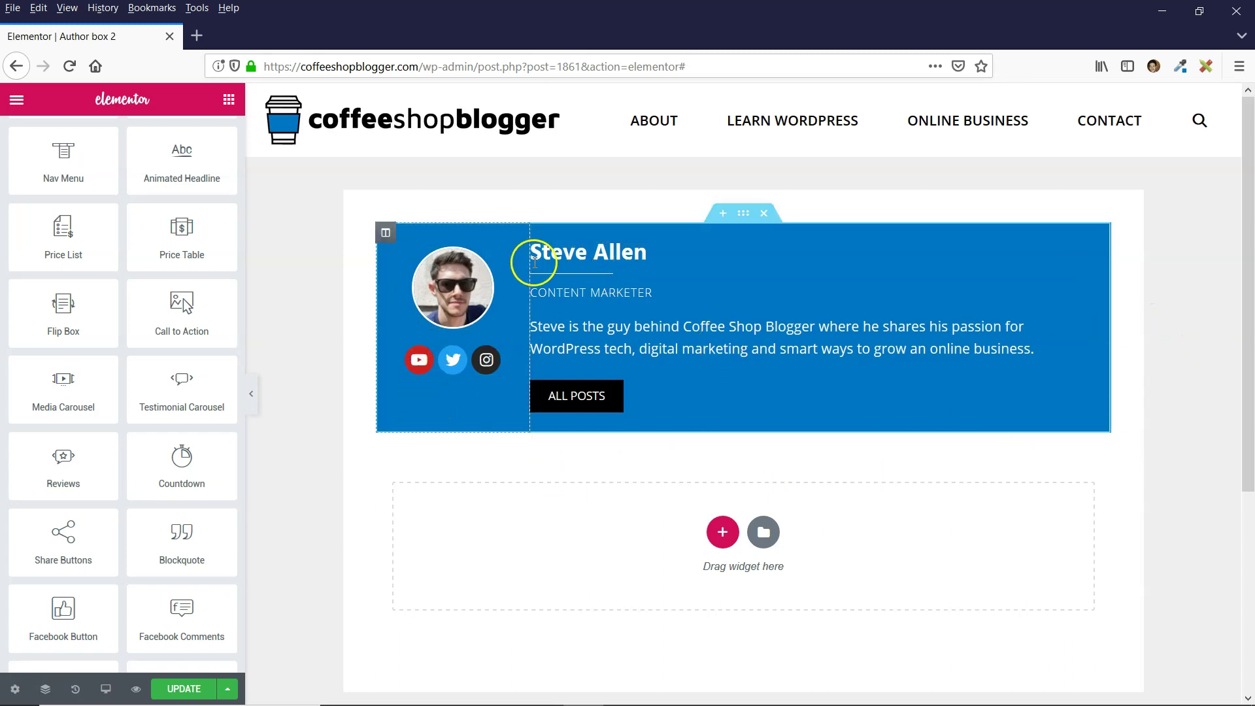
pyautogui.click(190, 690)
pyautogui.click(16, 99)
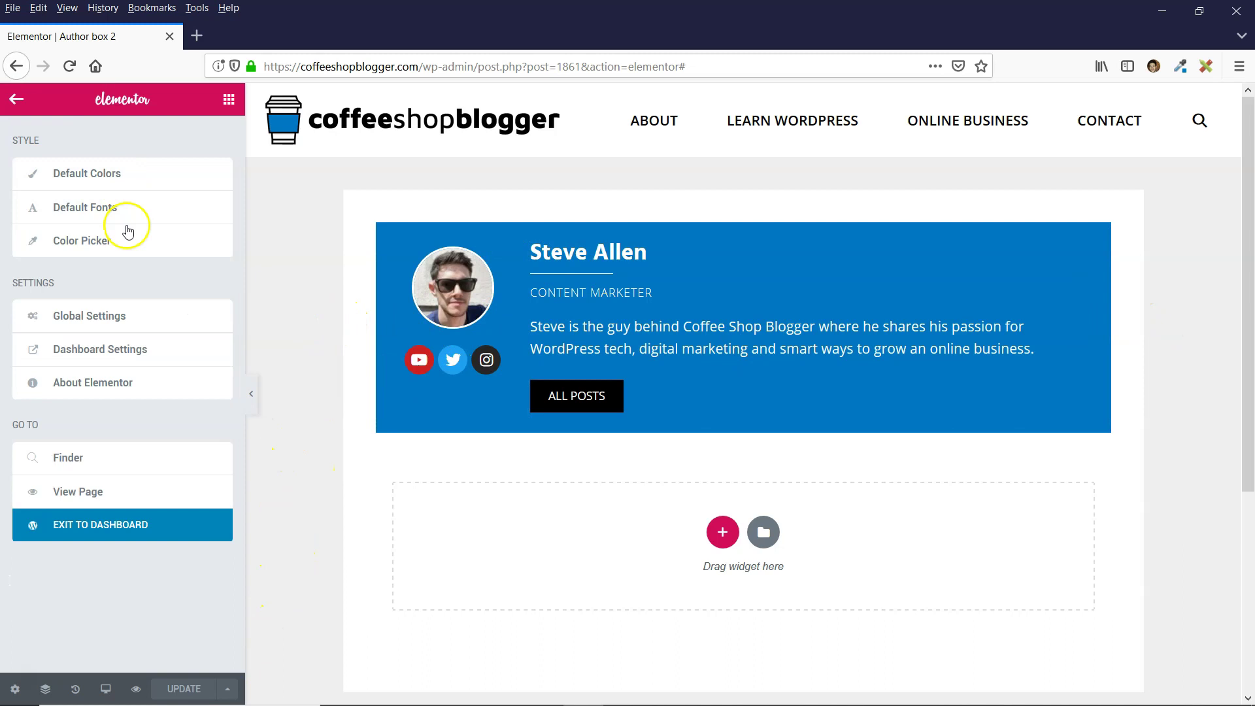
pyautogui.click(107, 528)
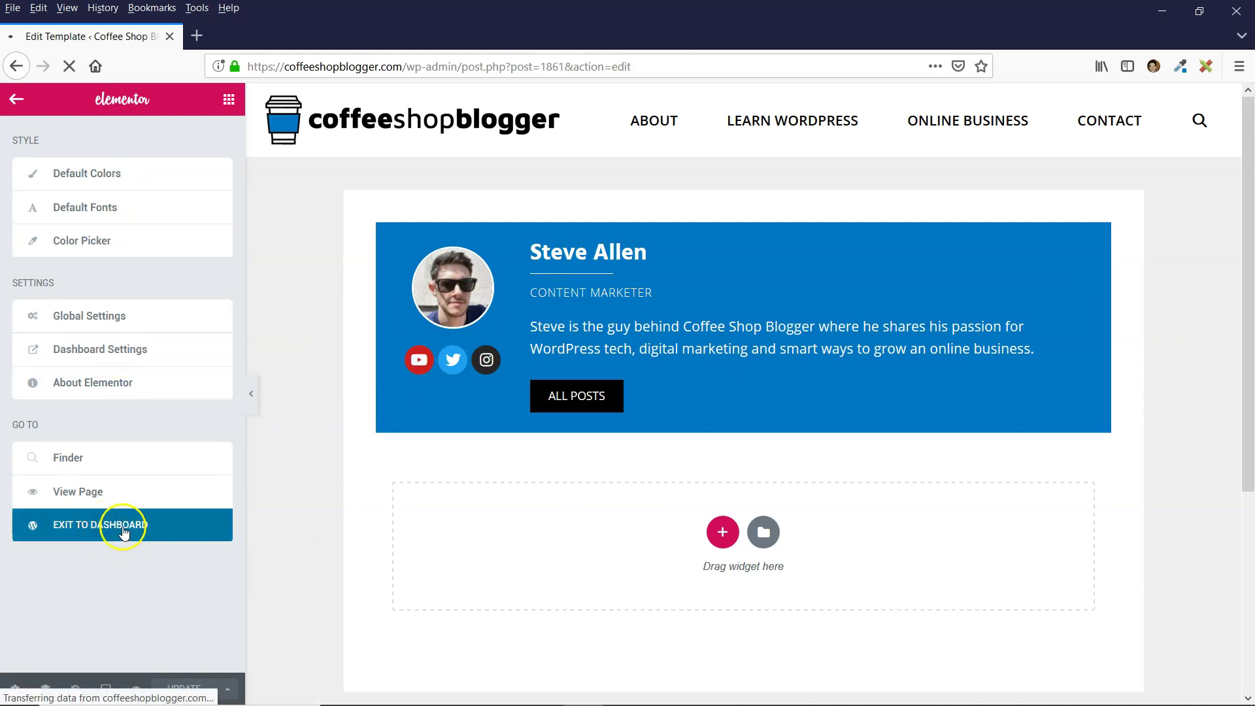
# - Open the list of GeneratePress Elements in the WordPress dashboard
pyautogui.scroll(-4, 216, 476)
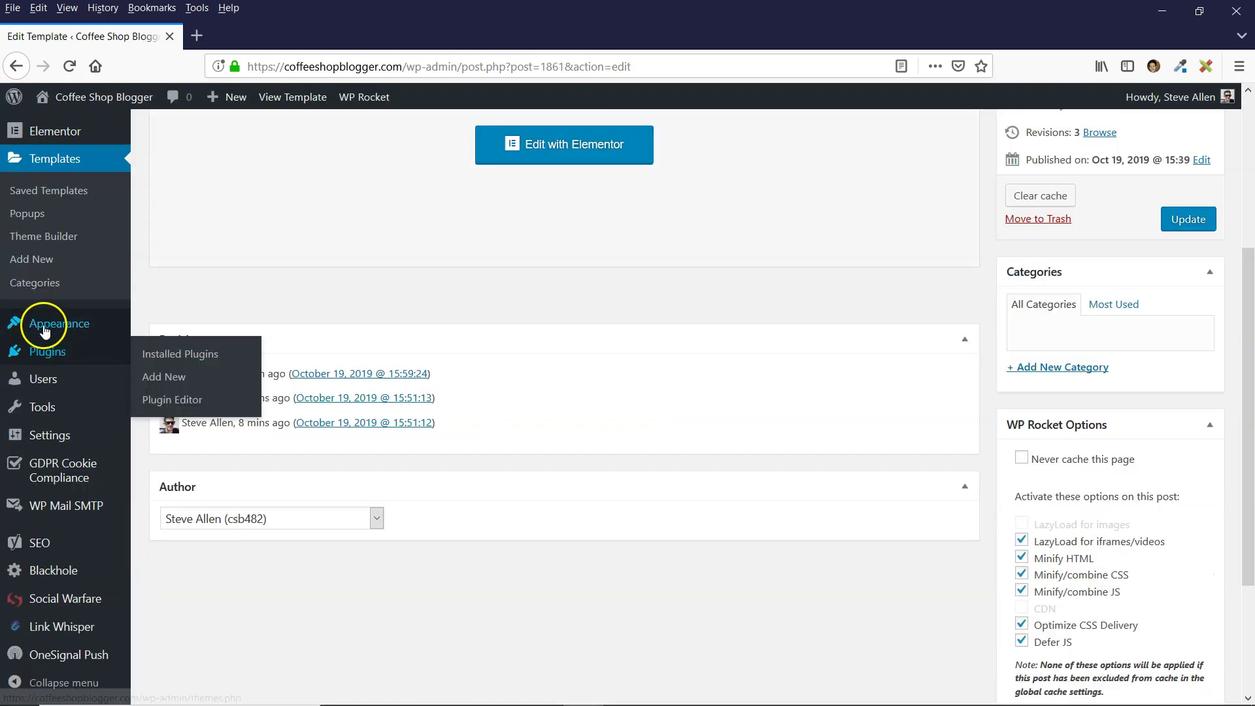
pyautogui.moveTo(49, 329)
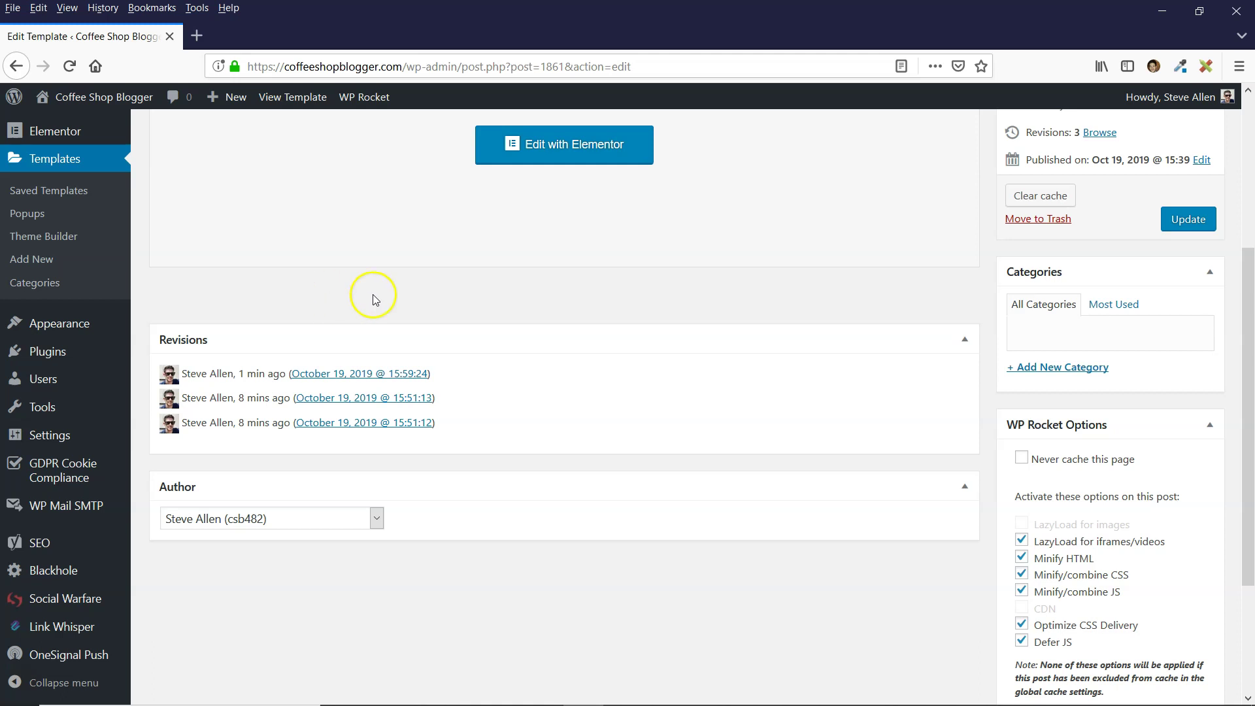
pyautogui.scroll(4, 375, 300)
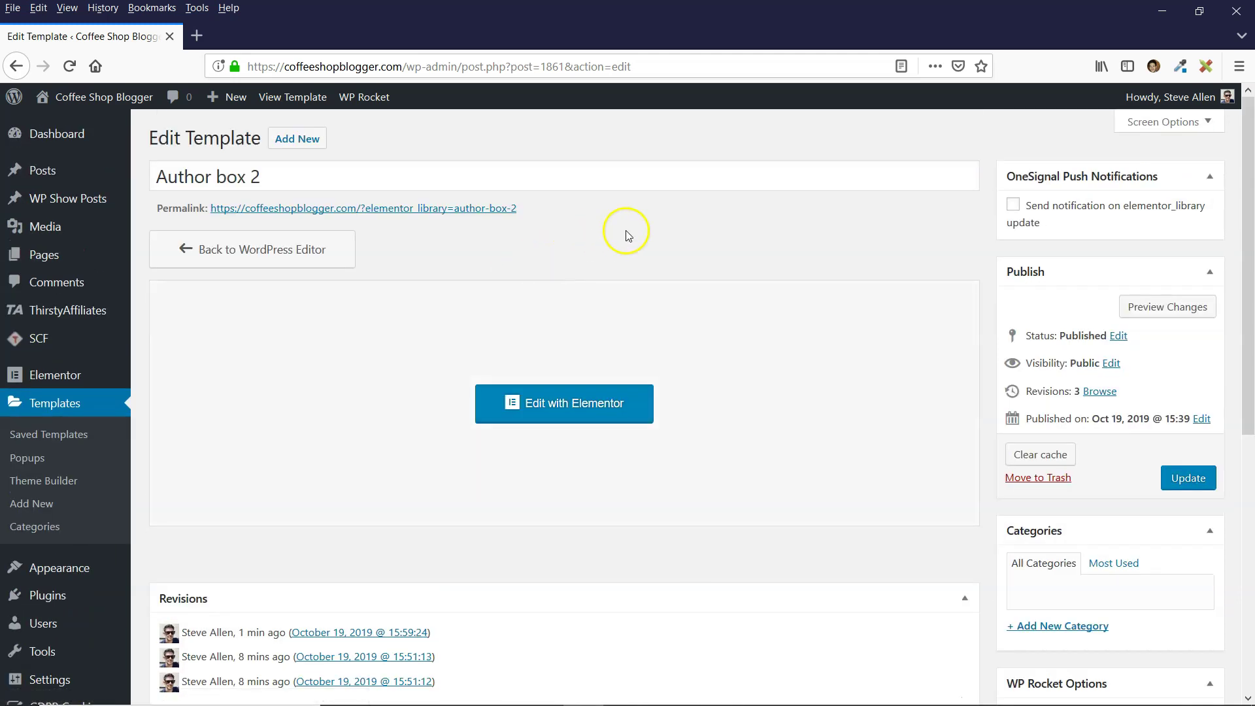
pyautogui.scroll(-3, 627, 237)
pyautogui.scroll(3, 458, 292)
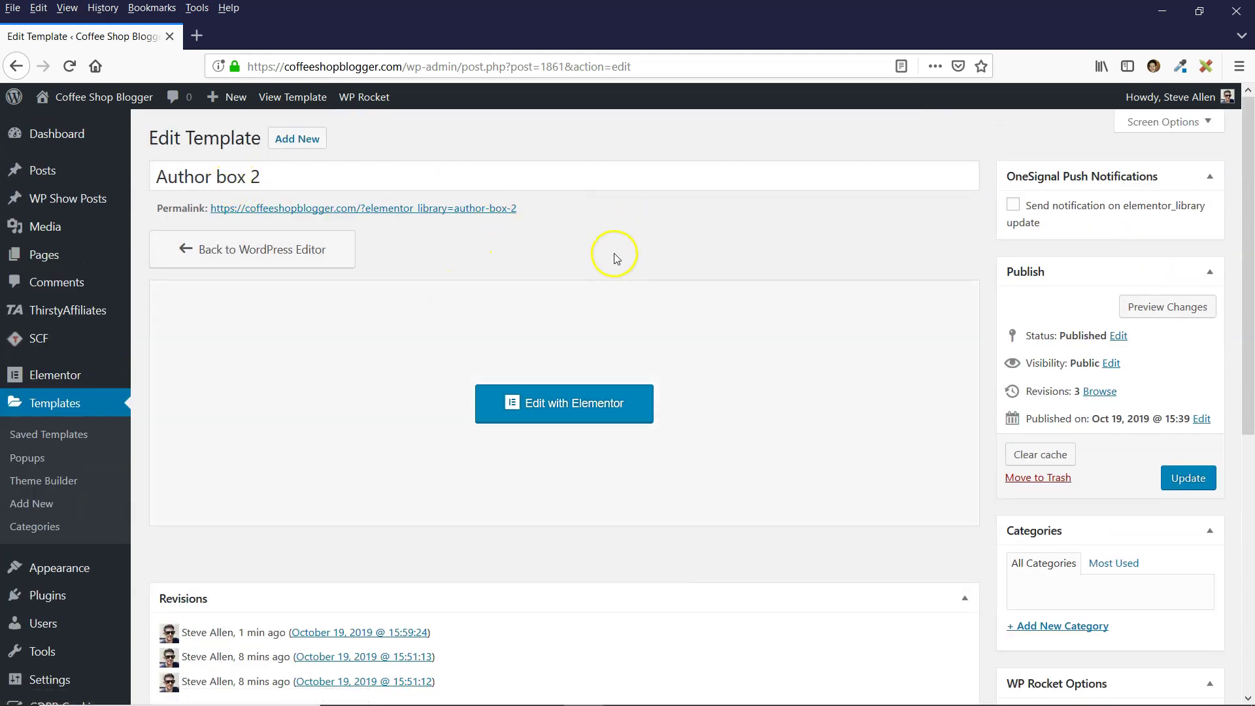
pyautogui.scroll(-3, 406, 252)
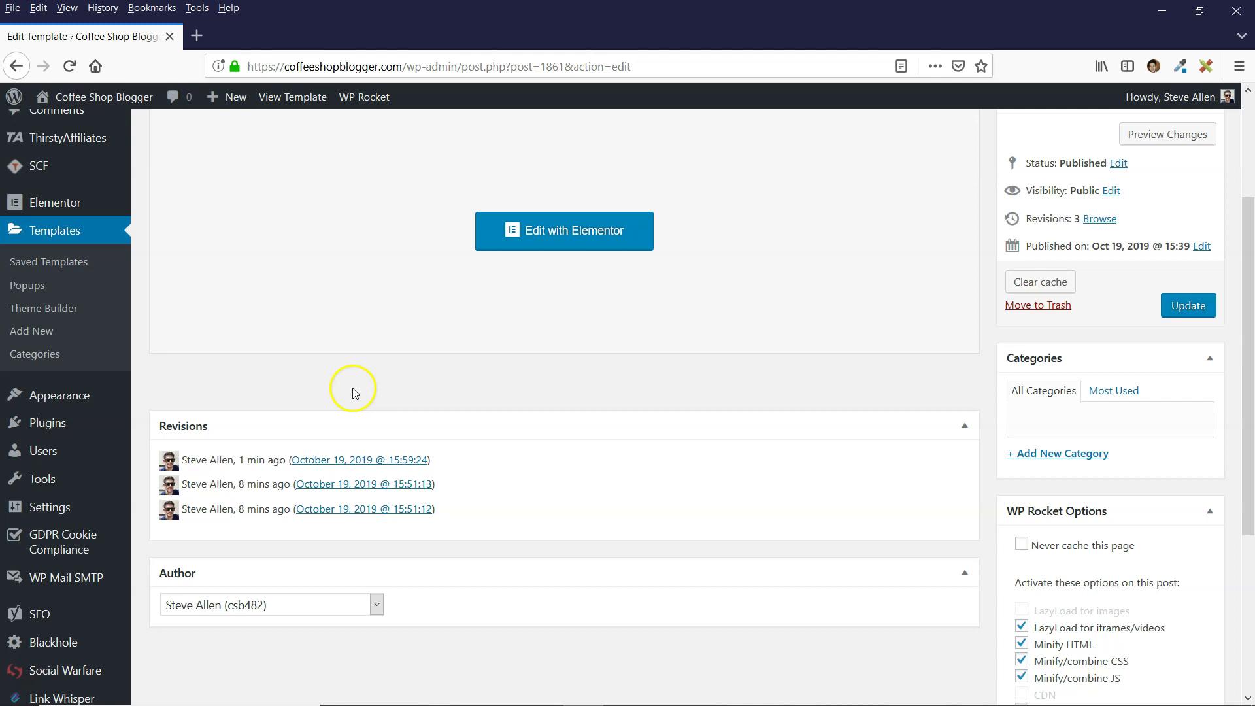
pyautogui.moveTo(83, 399)
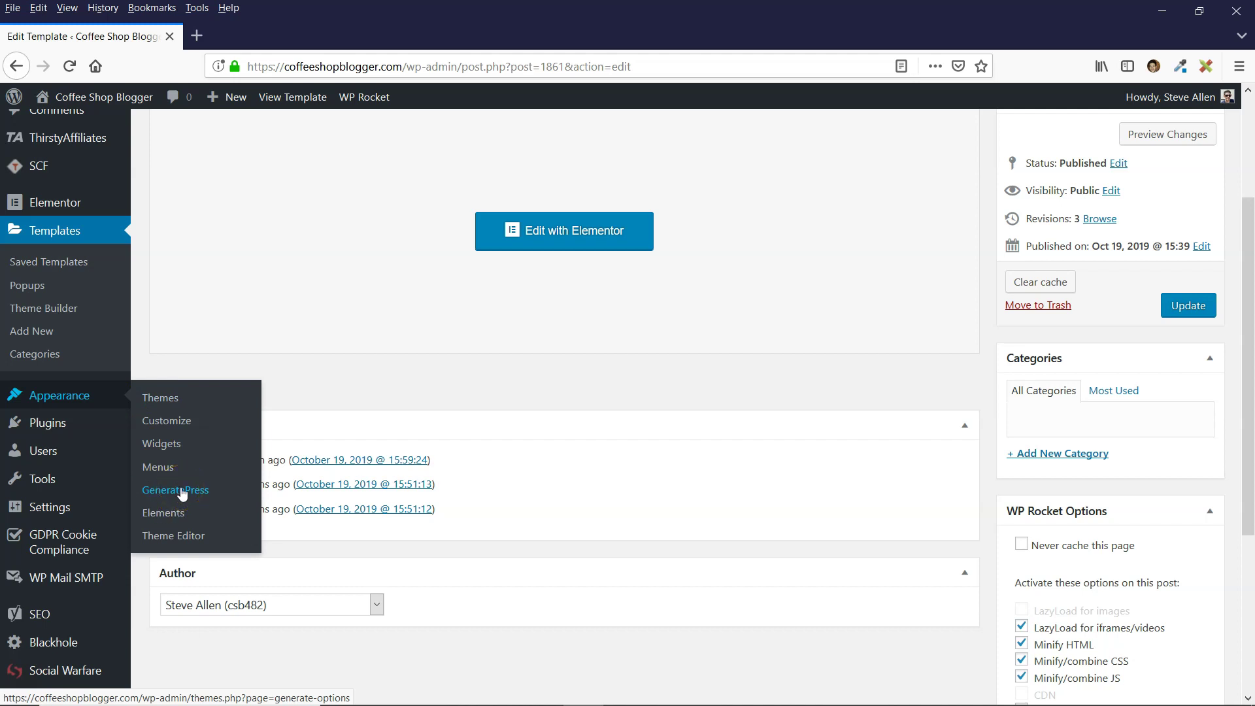
pyautogui.click(164, 513)
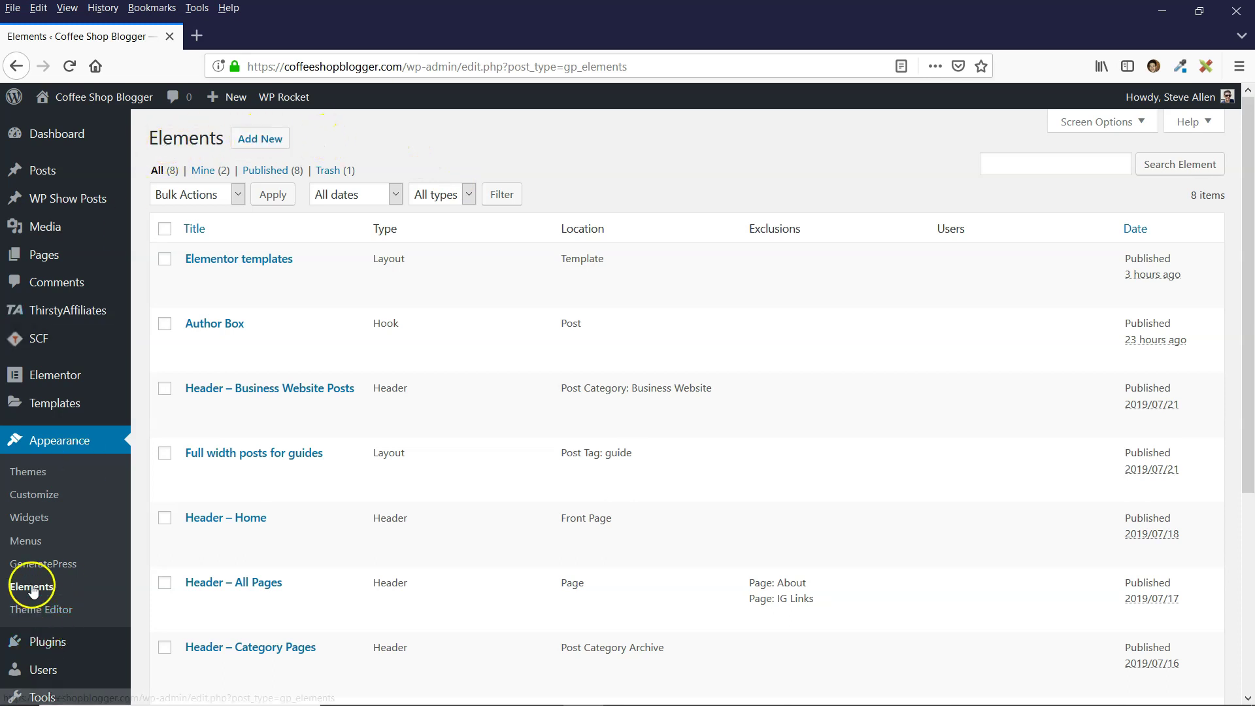
# - Add a new element and choose Hook as its type
pyautogui.click(259, 139)
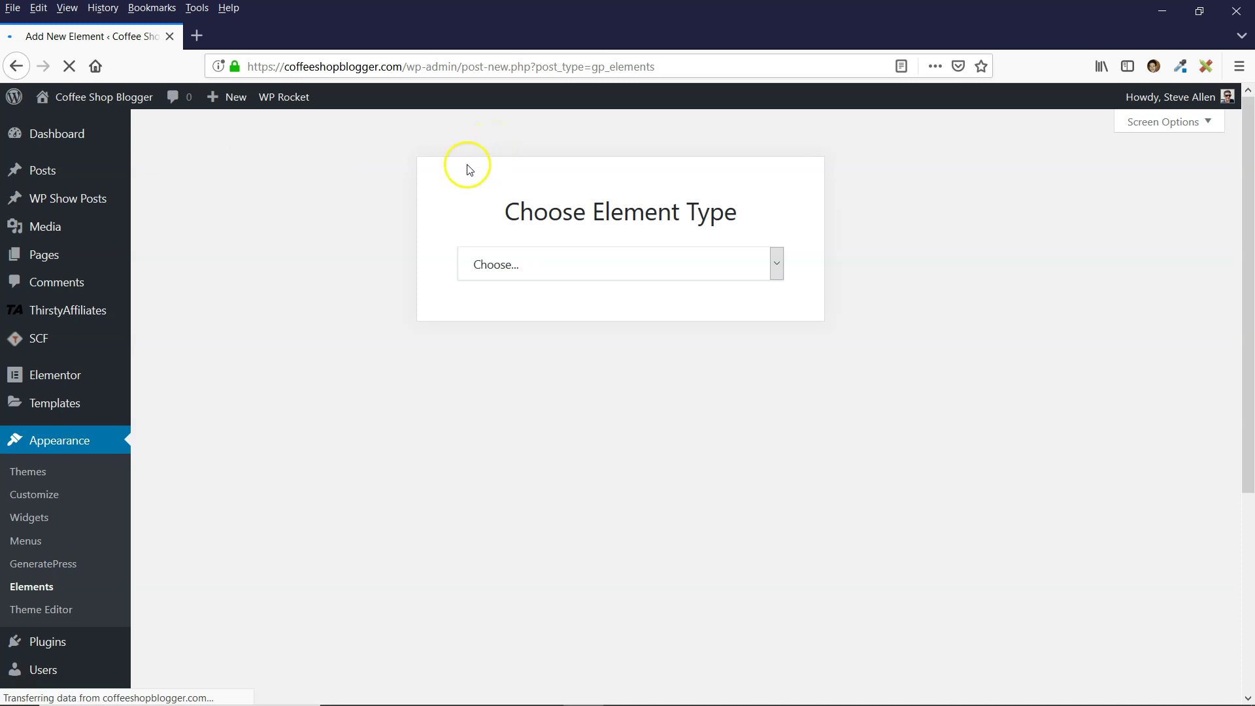
pyautogui.click(492, 278)
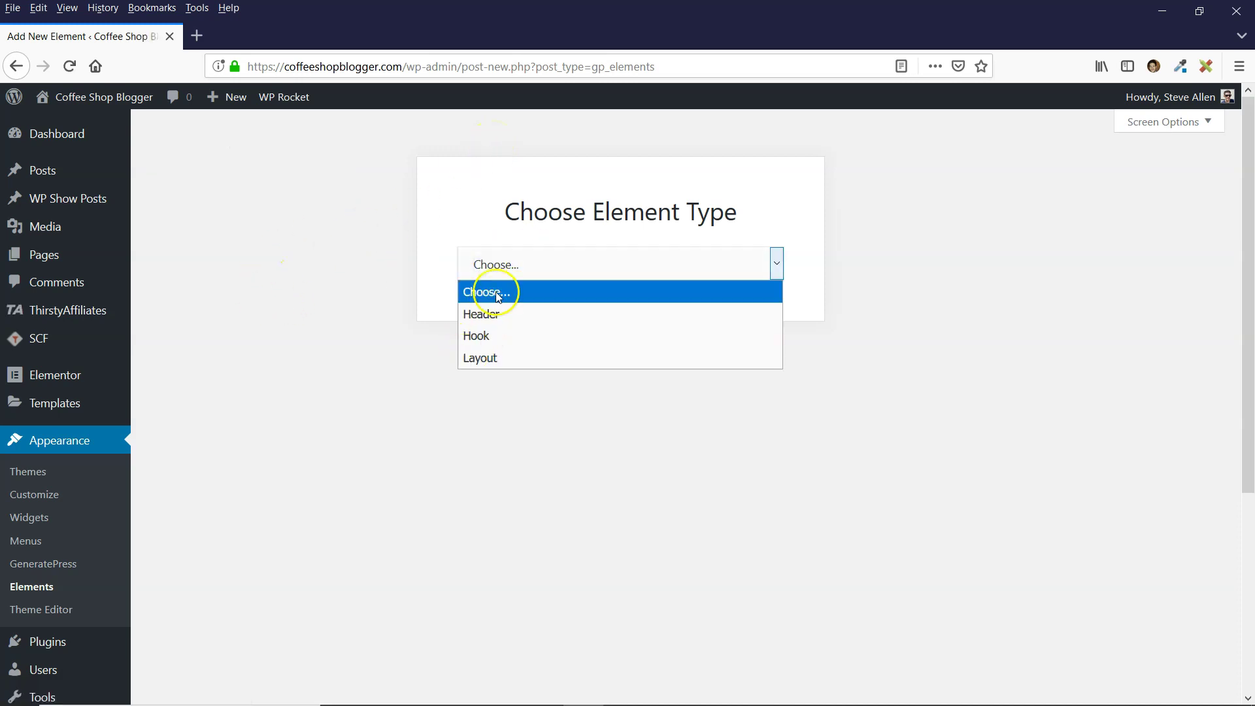
pyautogui.click(477, 336)
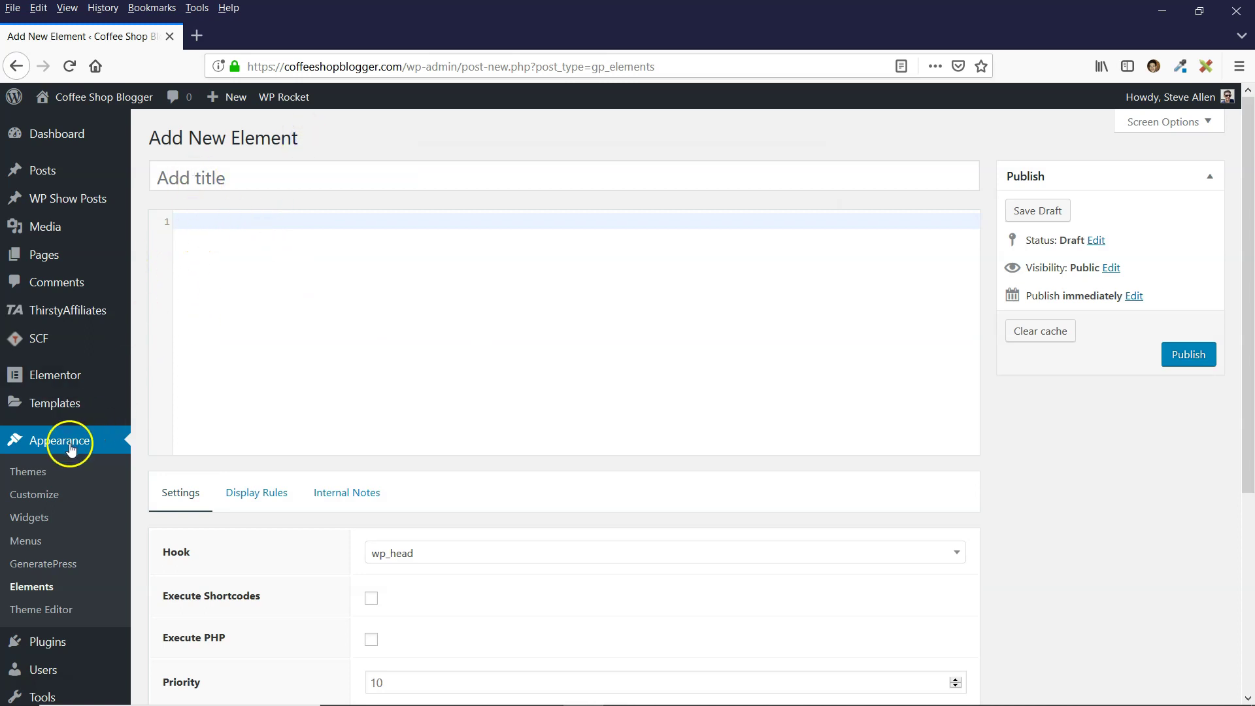
# - Open Saved Templates in a separate browser tab and copy the shortcode of the Author box 2 template
pyautogui.moveTo(59, 405)
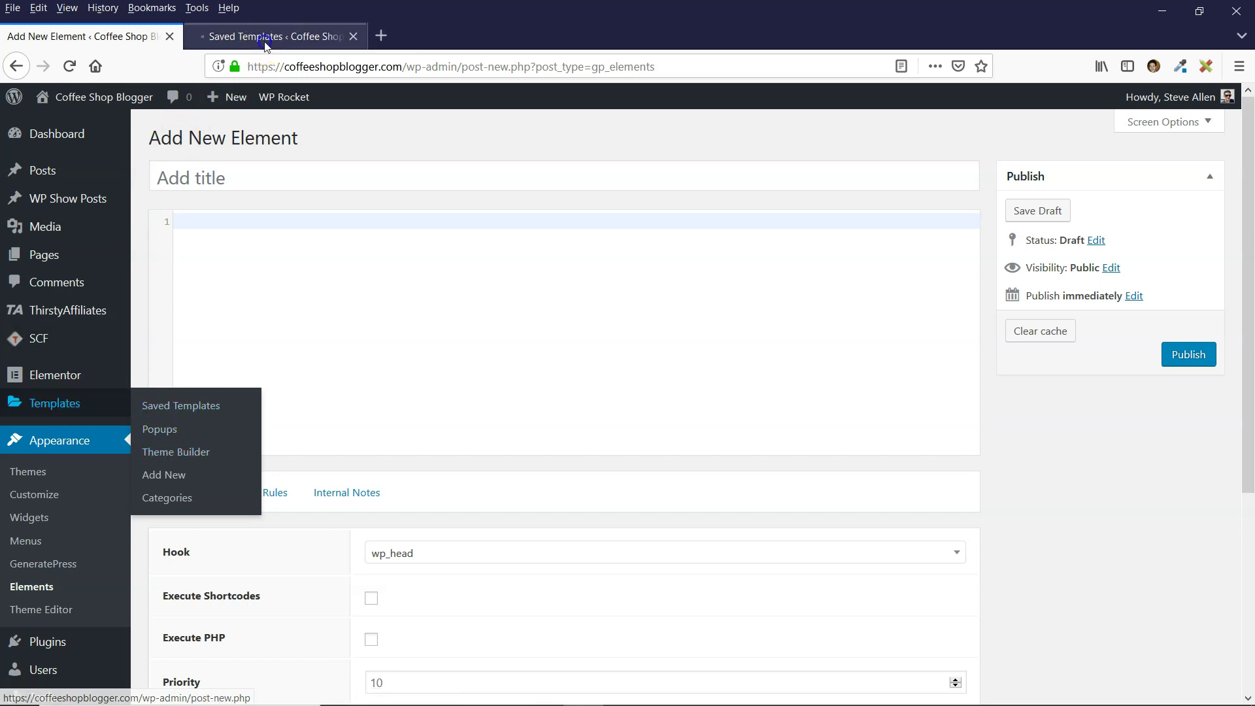
pyautogui.click(285, 38)
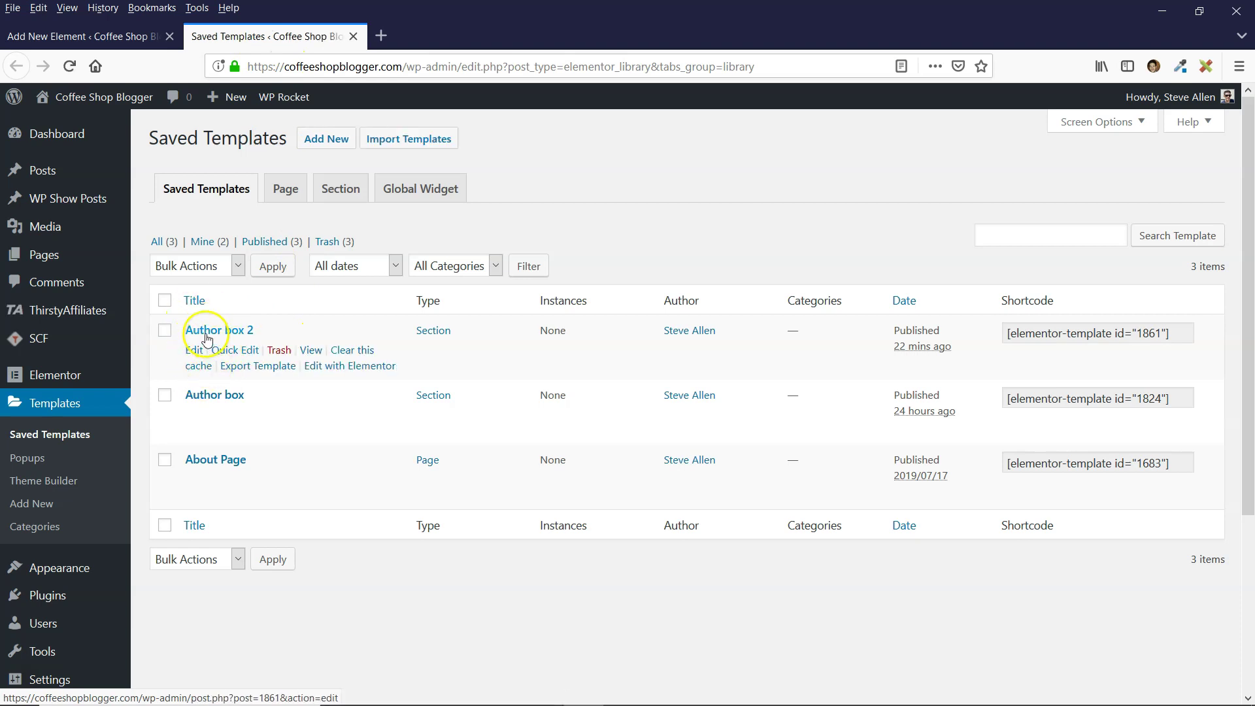
pyautogui.click(1015, 332)
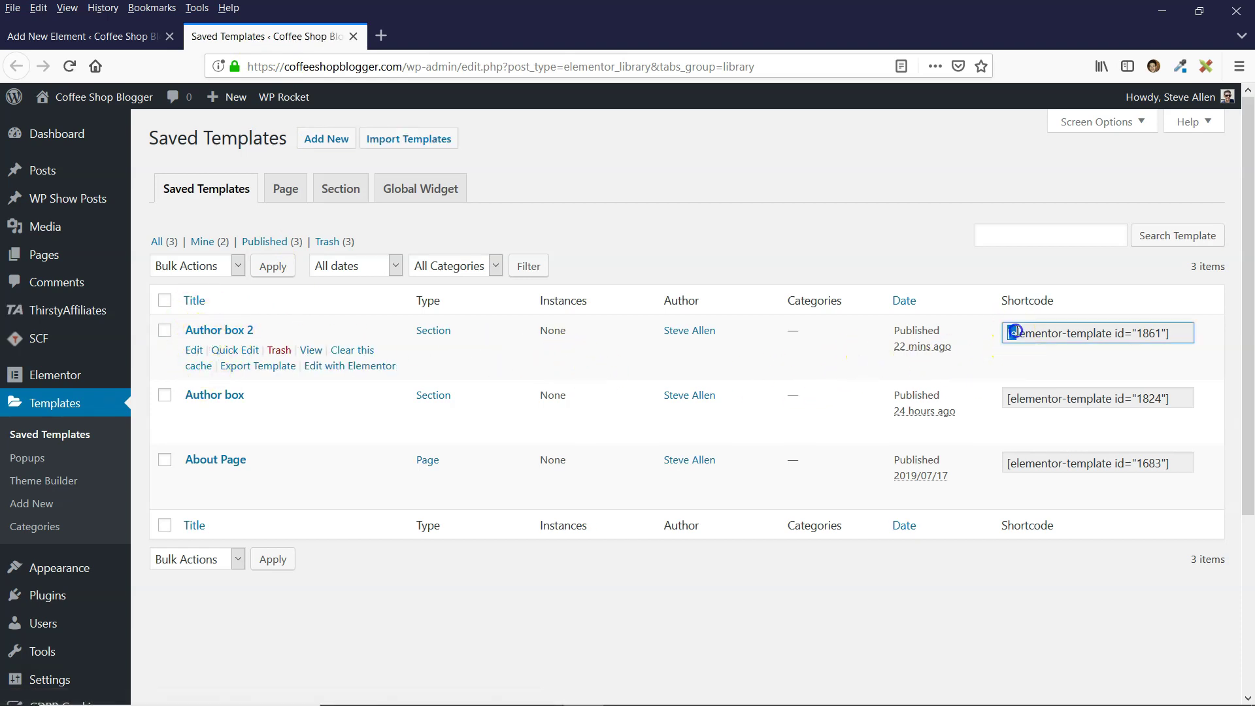
pyautogui.moveTo(1185, 329); pyautogui.dragTo(1046, 334)
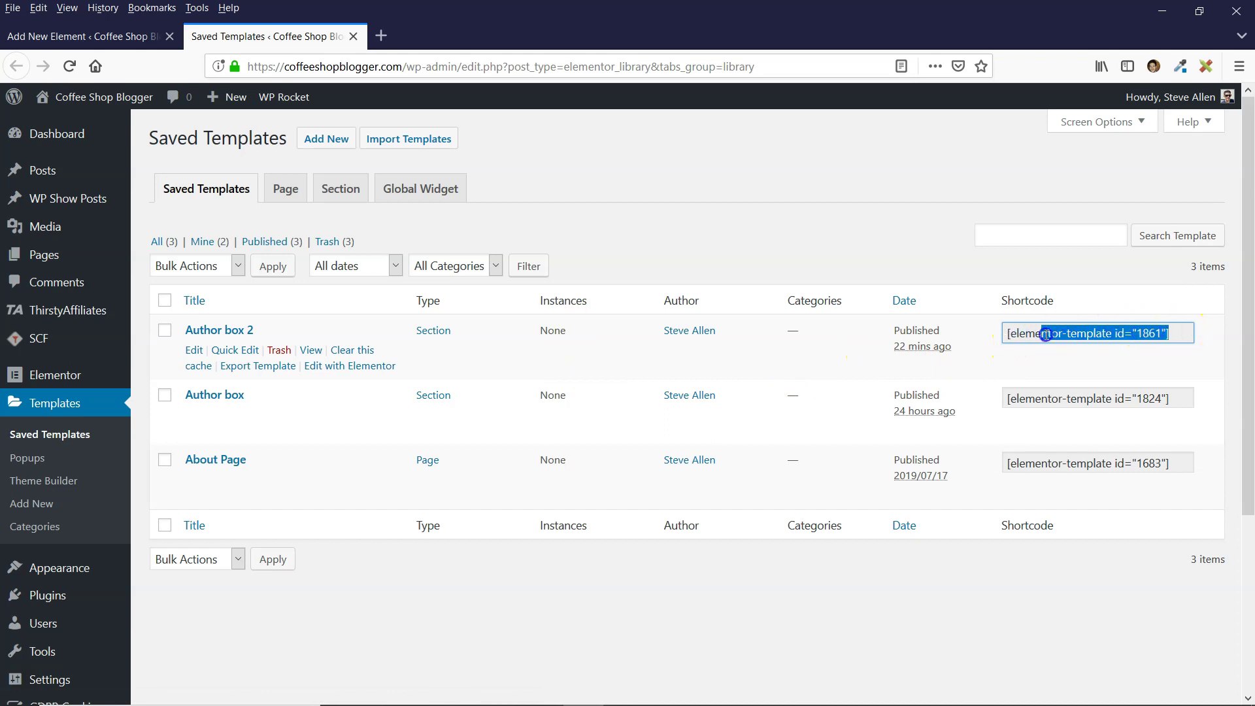
pyautogui.rightClick(1008, 335)
pyautogui.click(1040, 366)
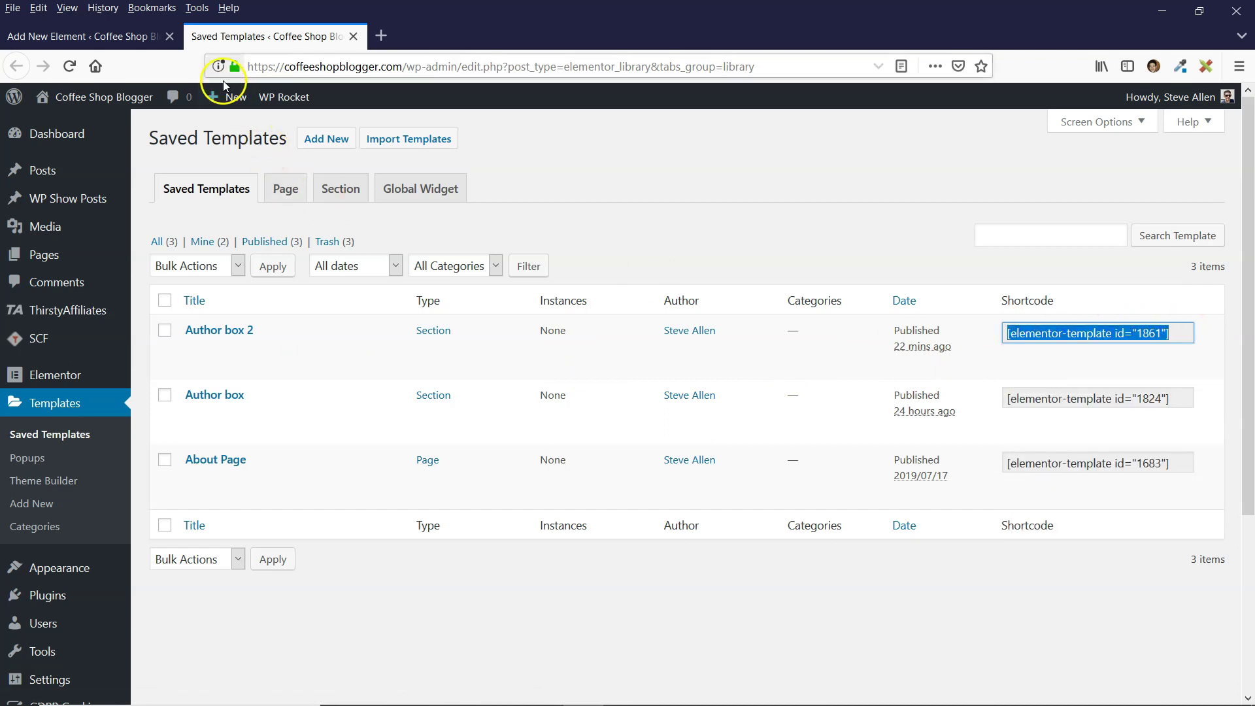
# - Return to the new hook element and paste the shortcode [elementor-template id="1861"] into its code editor
pyautogui.click(88, 36)
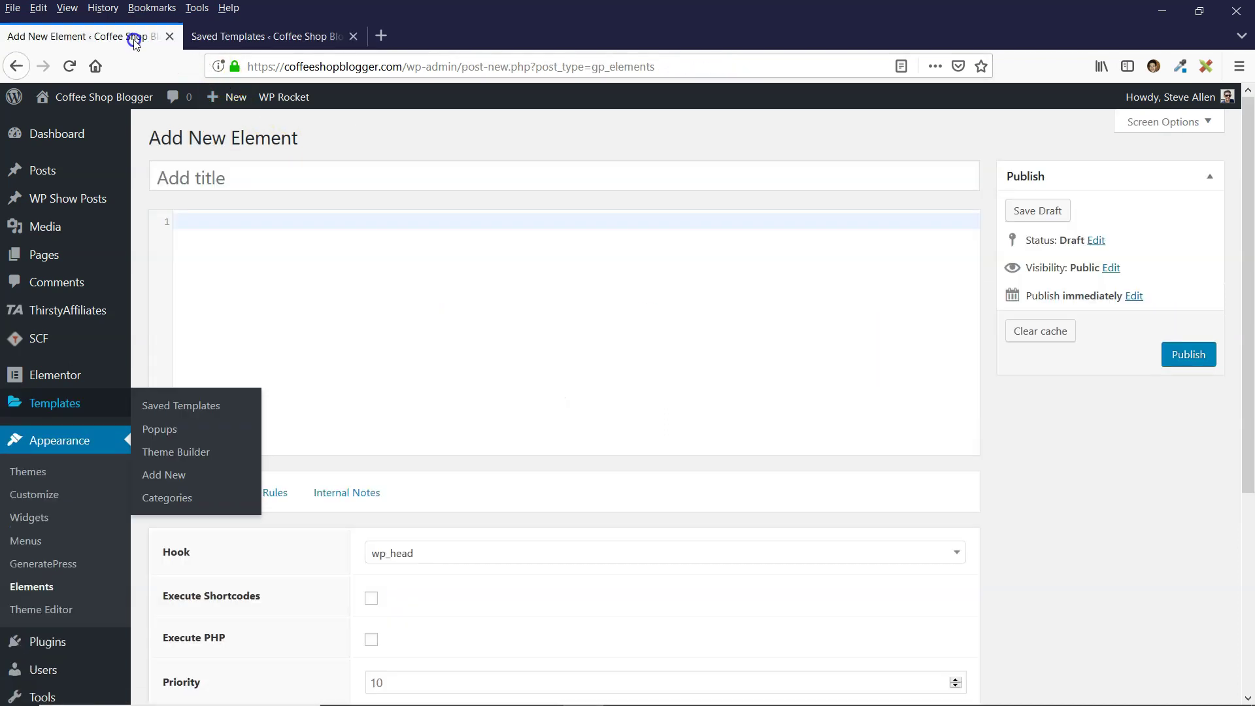
pyautogui.rightClick(200, 221)
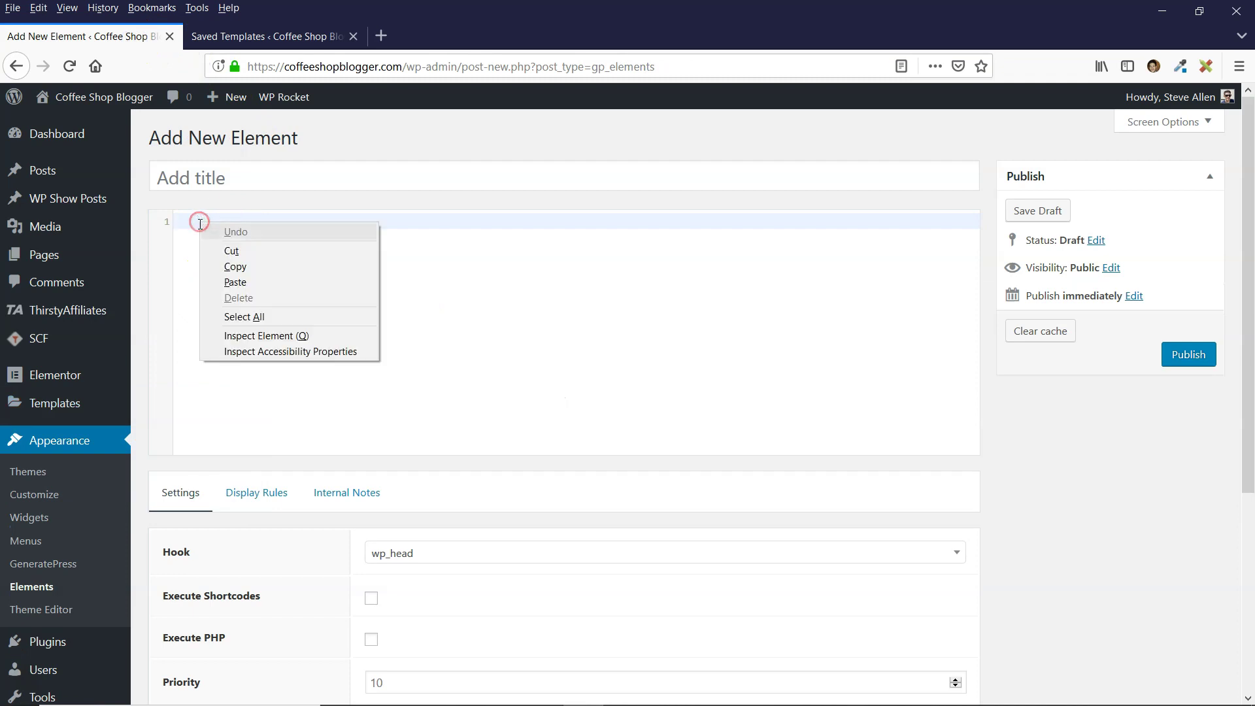
pyautogui.click(241, 285)
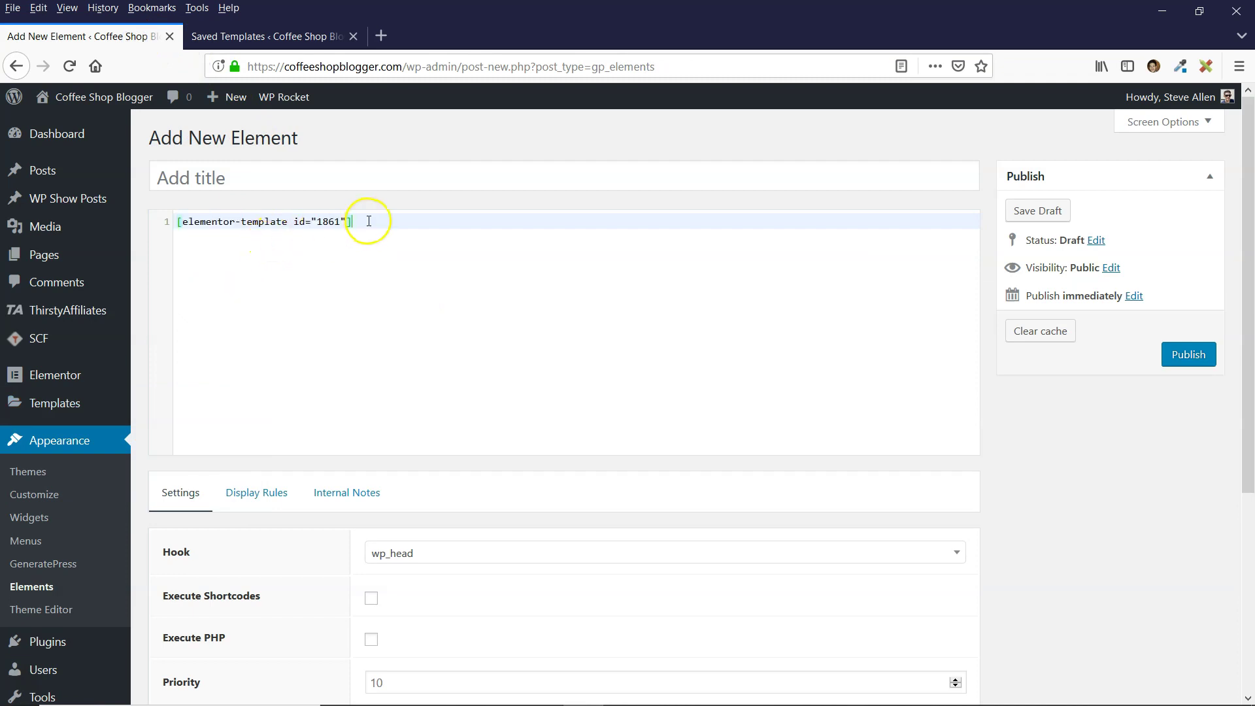
# - Enable Execute Shortcodes for the element and set its hook to after_content
pyautogui.scroll(-5, 340, 281)
pyautogui.scroll(2, 242, 314)
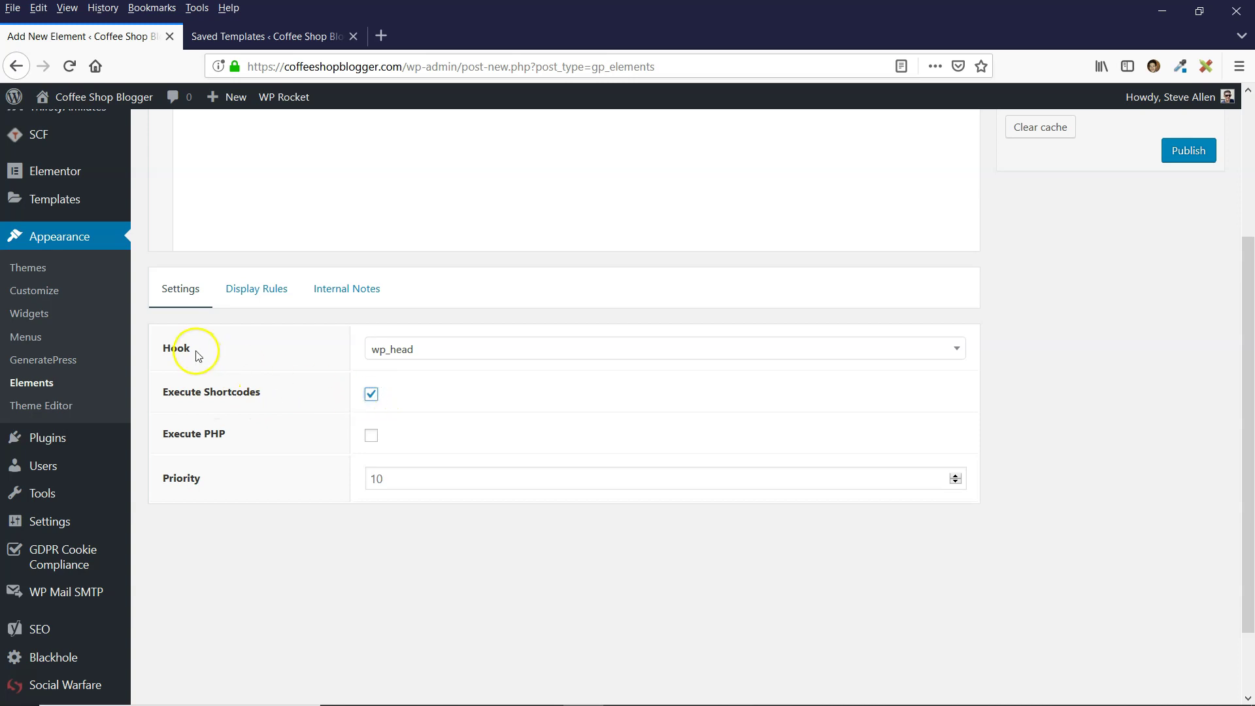
pyautogui.click(408, 354)
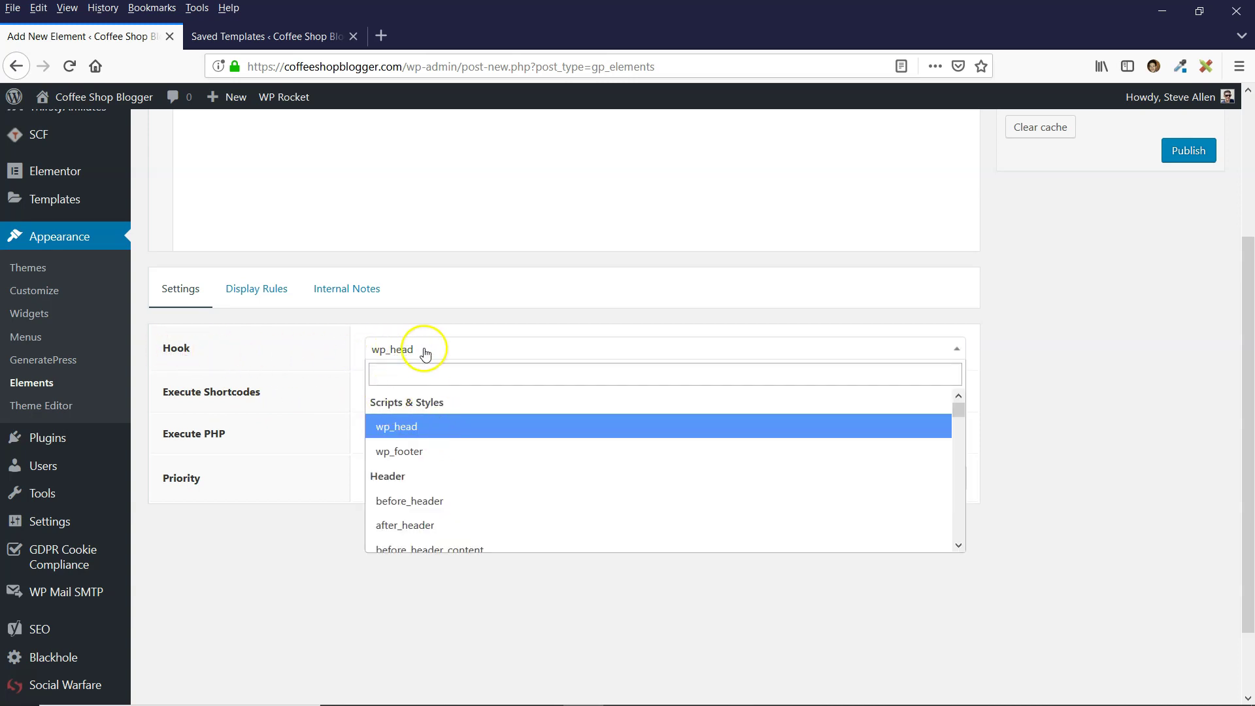
pyautogui.scroll(-4, 488, 444)
pyautogui.scroll(-3, 490, 456)
pyautogui.scroll(4, 490, 456)
pyautogui.scroll(-5, 488, 459)
pyautogui.scroll(-2, 477, 440)
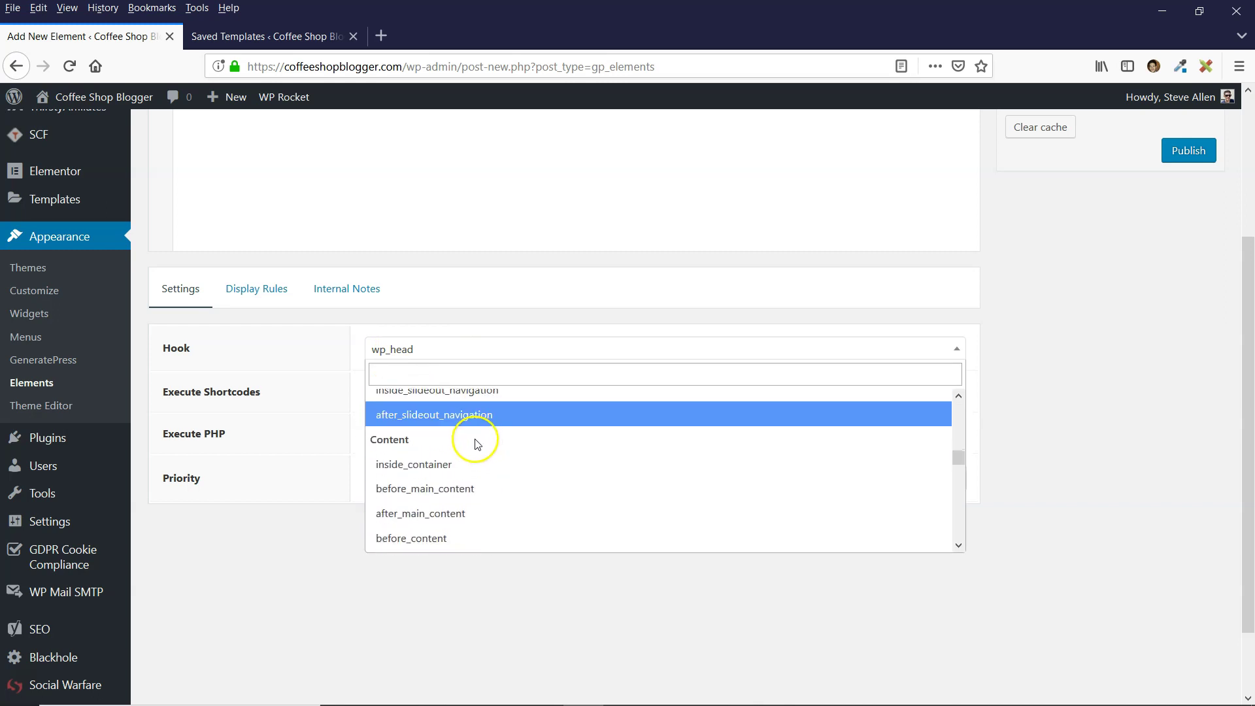
pyautogui.scroll(-3, 451, 431)
pyautogui.scroll(2, 429, 451)
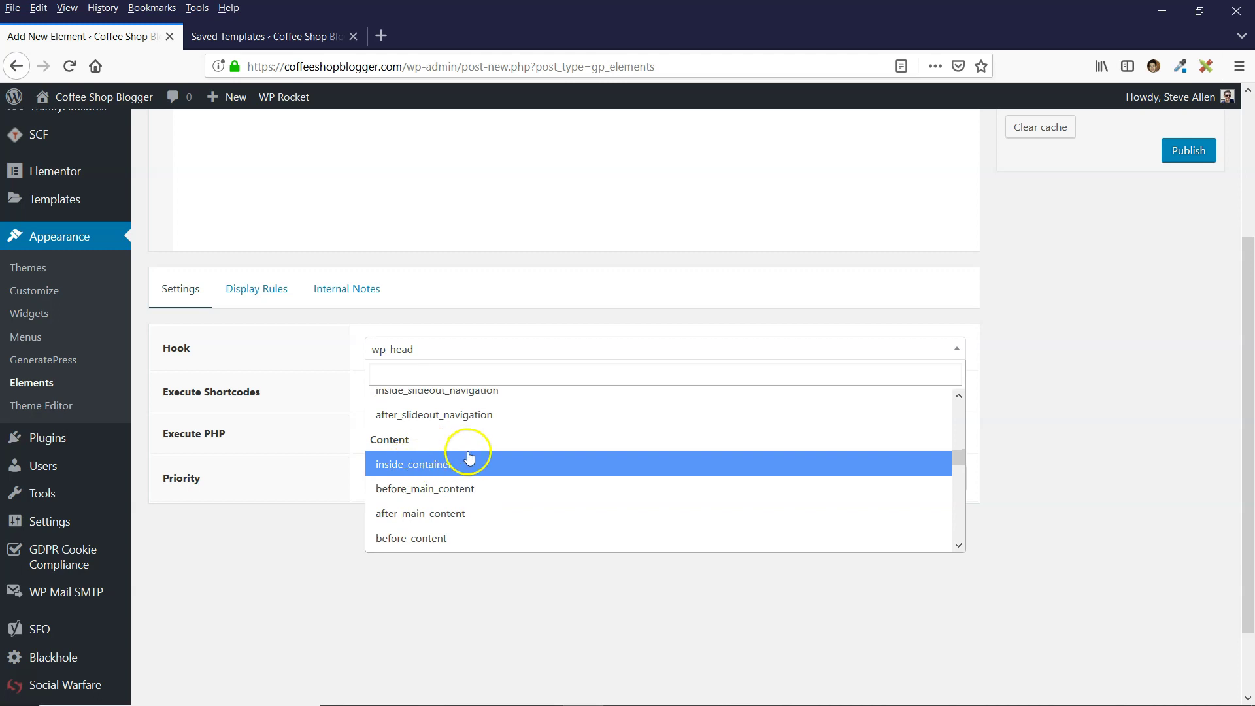
pyautogui.scroll(-3, 425, 445)
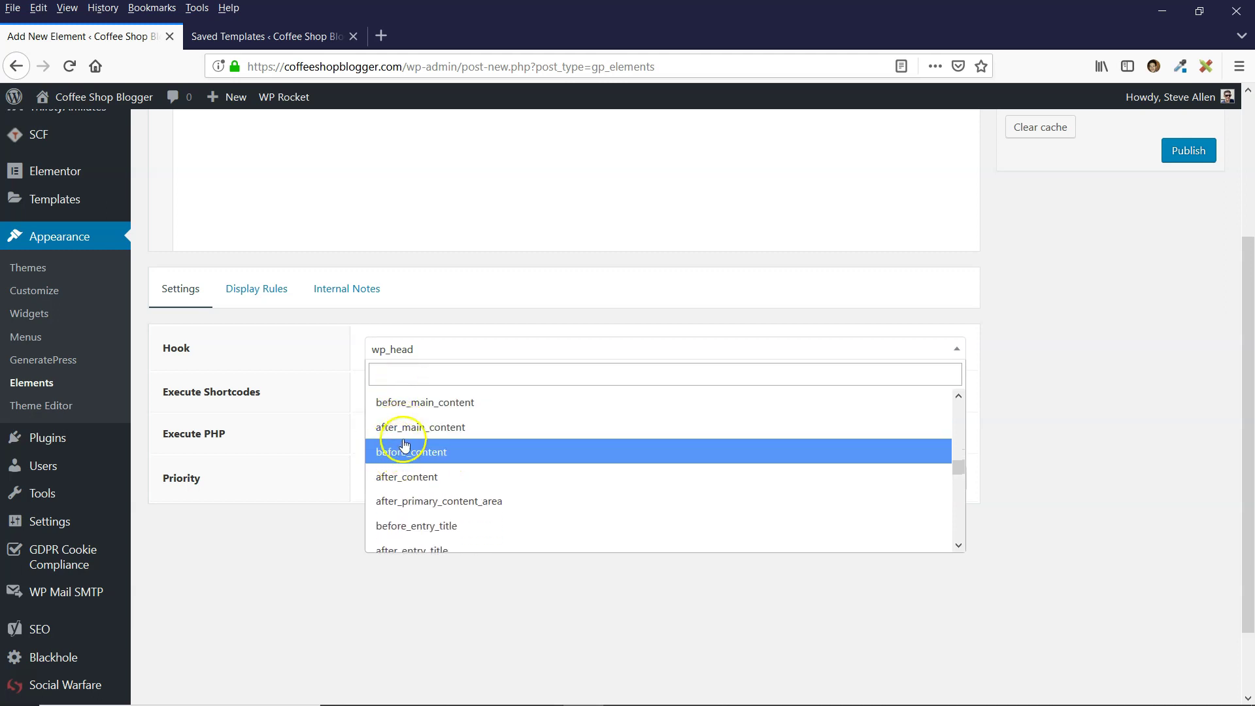
pyautogui.scroll(2, 444, 458)
pyautogui.scroll(-3, 438, 471)
pyautogui.click(415, 477)
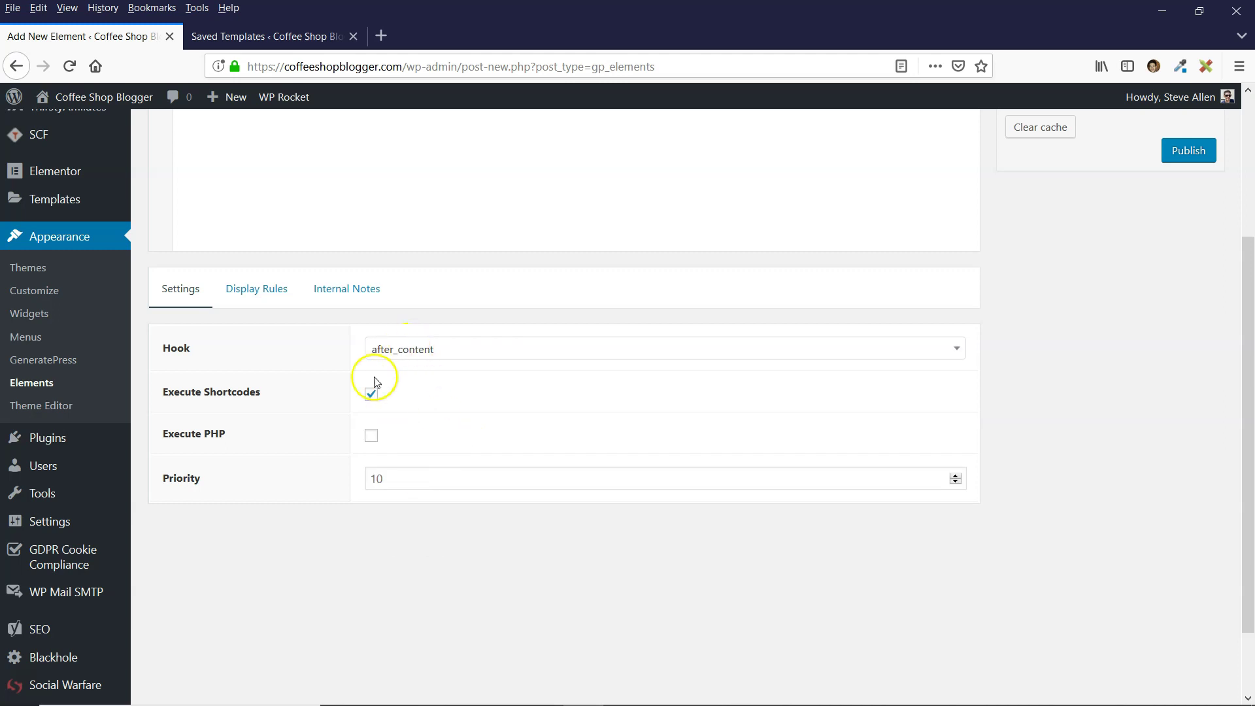
# - Title the new hook element "Author Box 2"
pyautogui.scroll(2, 277, 487)
pyautogui.scroll(2, 277, 487)
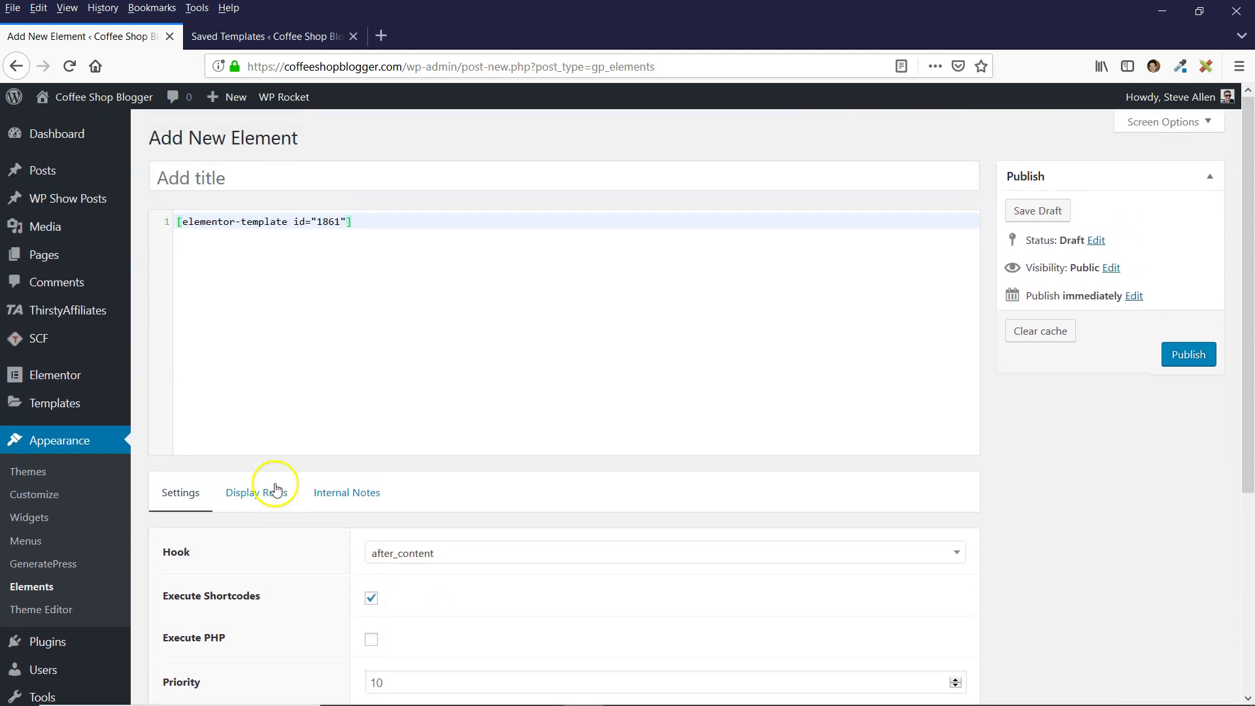
pyautogui.click(315, 170)
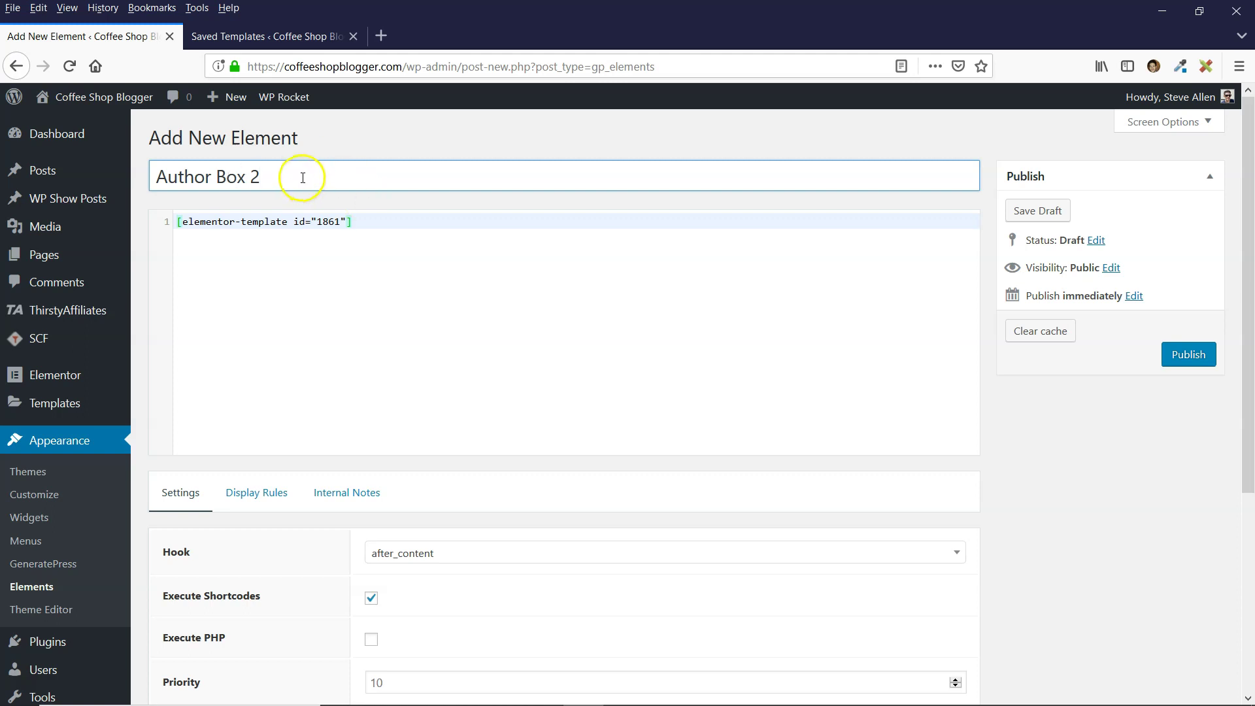
# - Set the element's display location rule to Post with All Posts
pyautogui.scroll(-3, 458, 268)
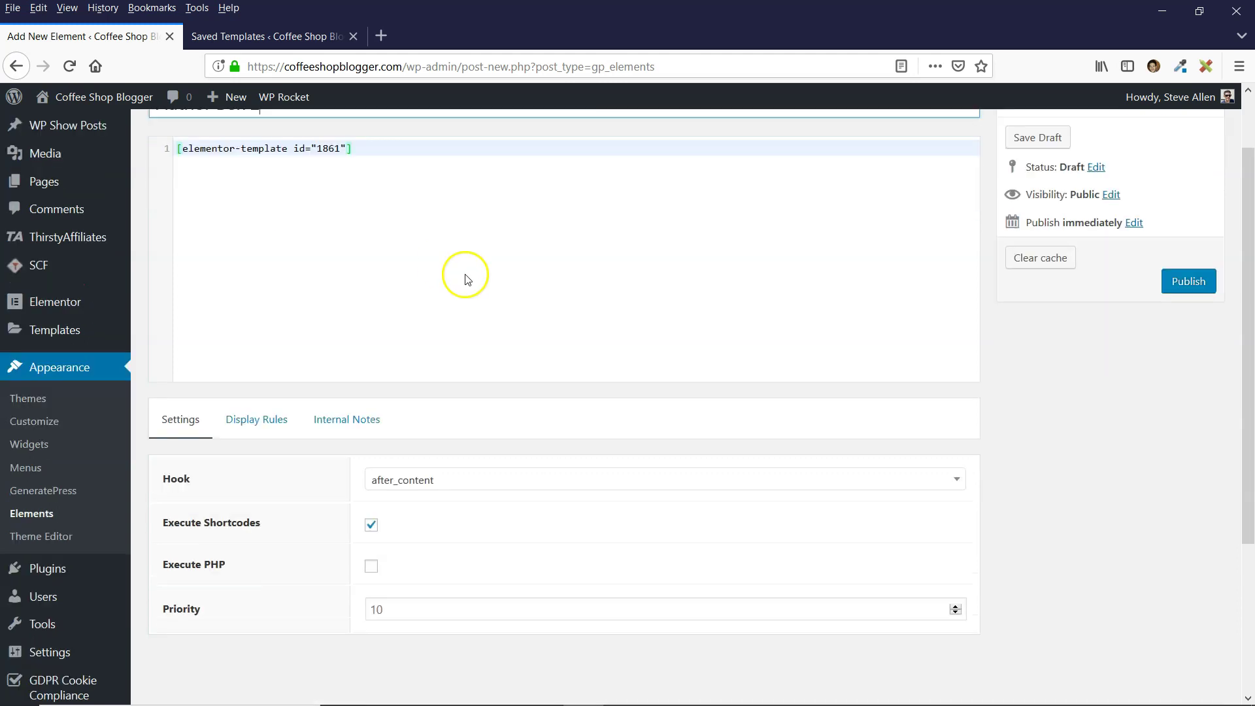
pyautogui.click(264, 328)
pyautogui.scroll(-5, 294, 339)
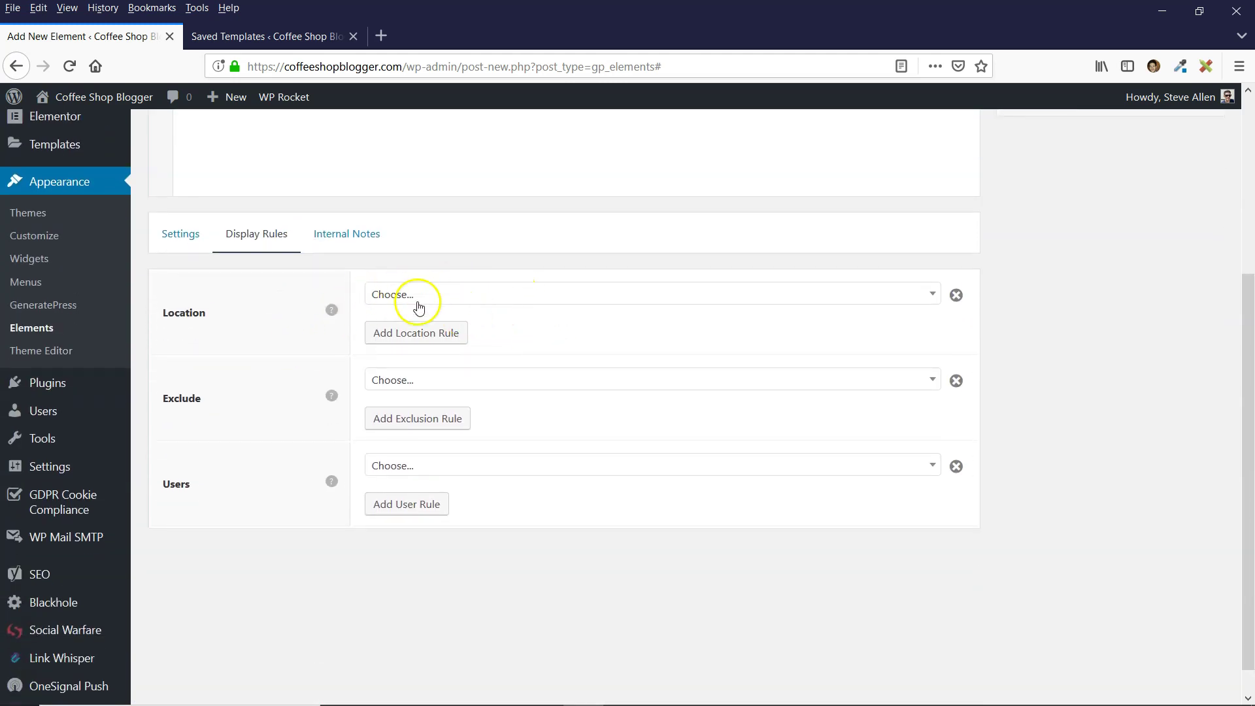
pyautogui.click(420, 297)
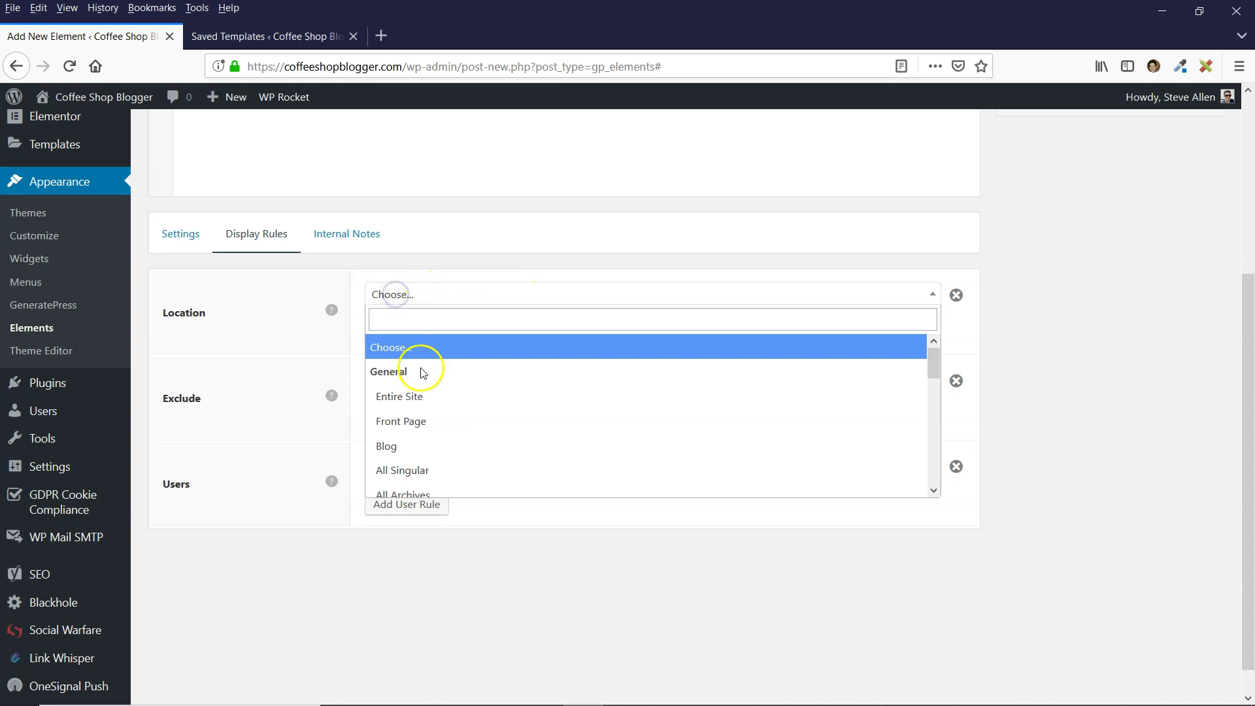
pyautogui.scroll(-2, 438, 389)
pyautogui.scroll(2, 448, 395)
pyautogui.scroll(-1, 446, 395)
pyautogui.scroll(-4, 451, 393)
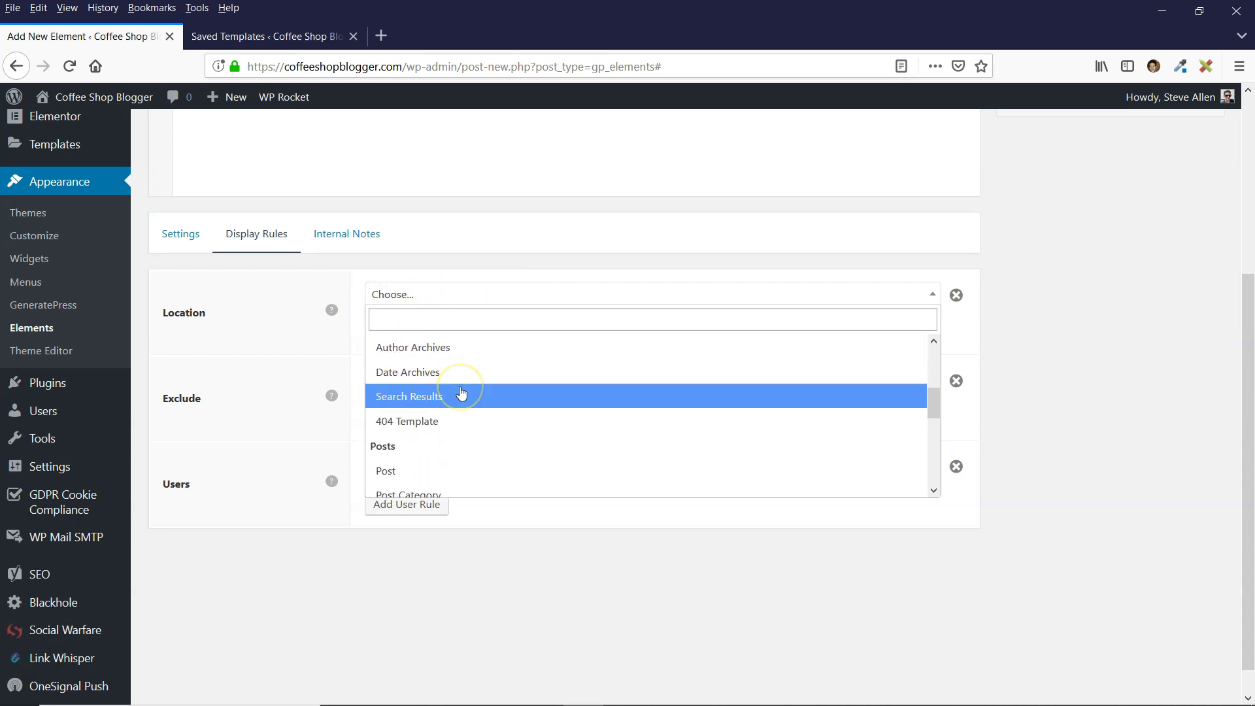
pyautogui.scroll(-3, 458, 399)
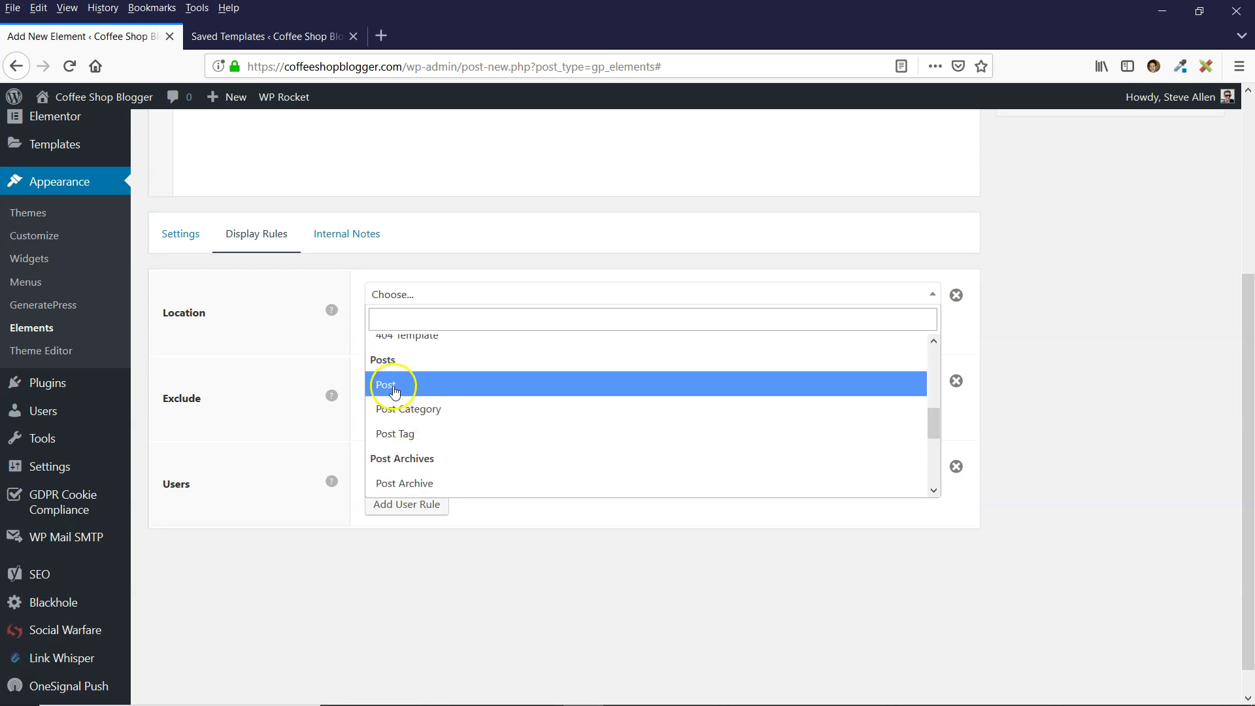
pyautogui.click(392, 385)
pyautogui.click(701, 292)
pyautogui.click(678, 352)
pyautogui.scroll(4, 1082, 258)
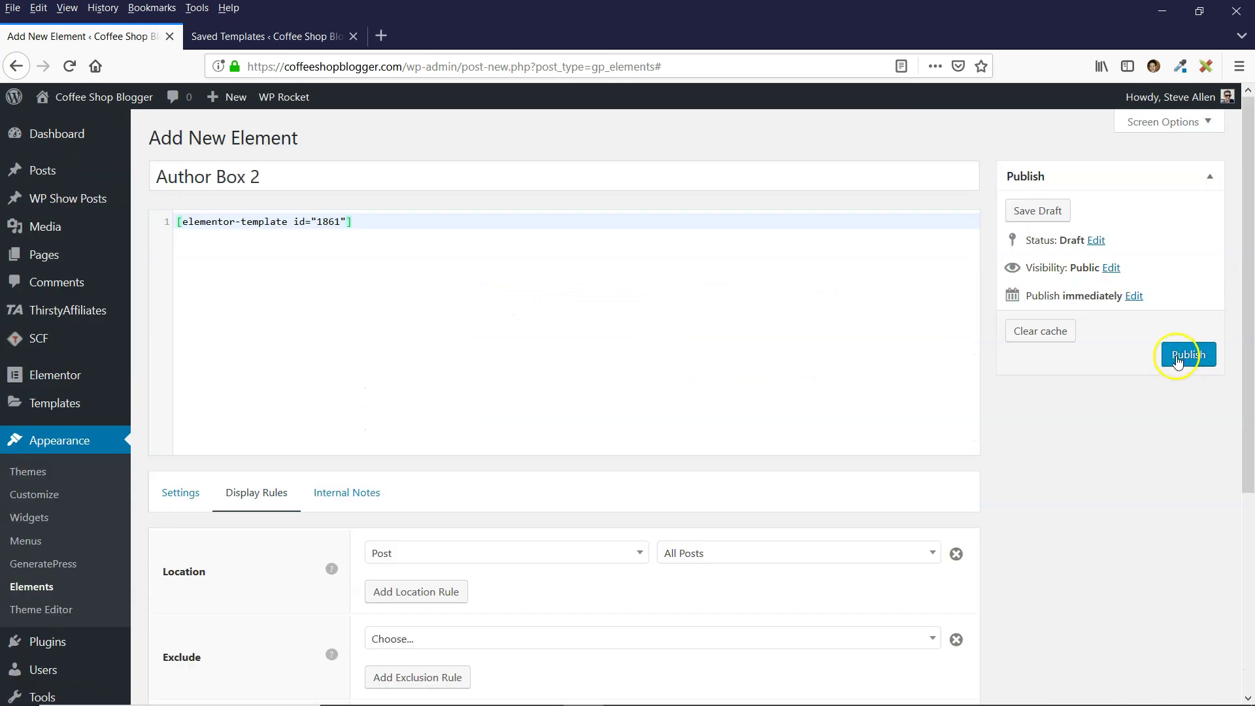
# - In the Elements list, switch the older Author Box hook element's status to Draft and update it
pyautogui.click(32, 587)
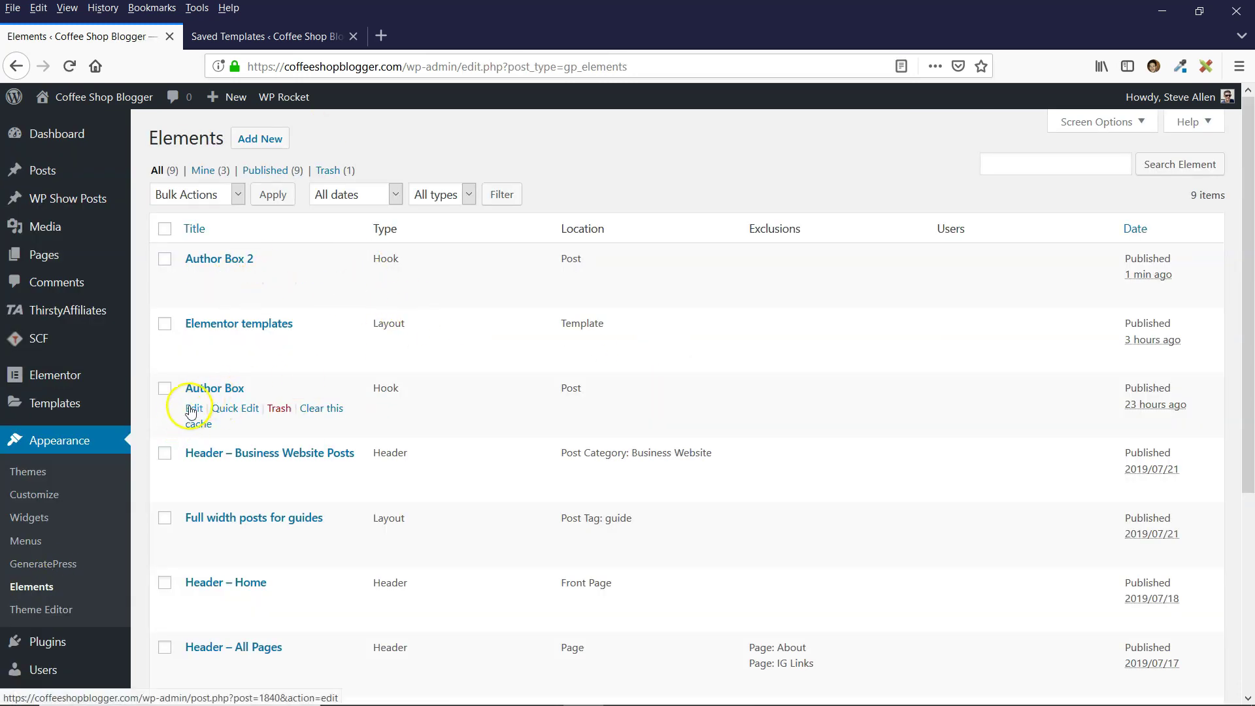
pyautogui.click(230, 408)
pyautogui.click(799, 410)
pyautogui.click(771, 477)
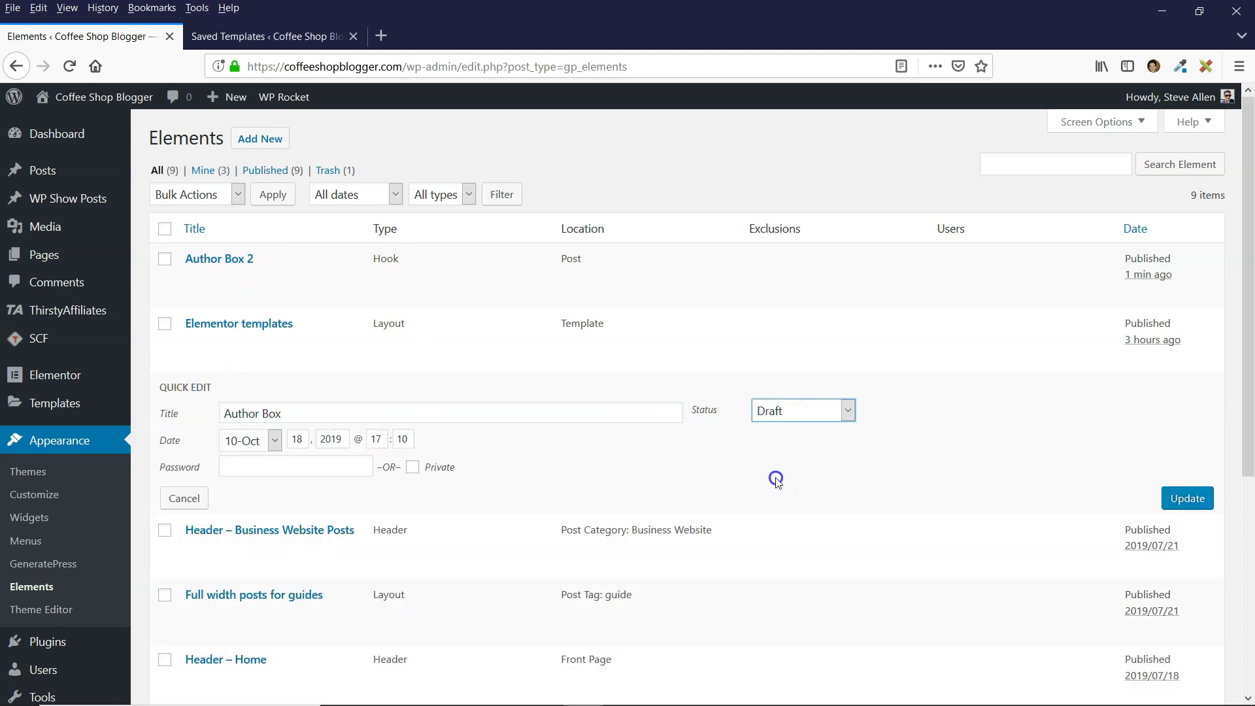
pyautogui.click(1188, 499)
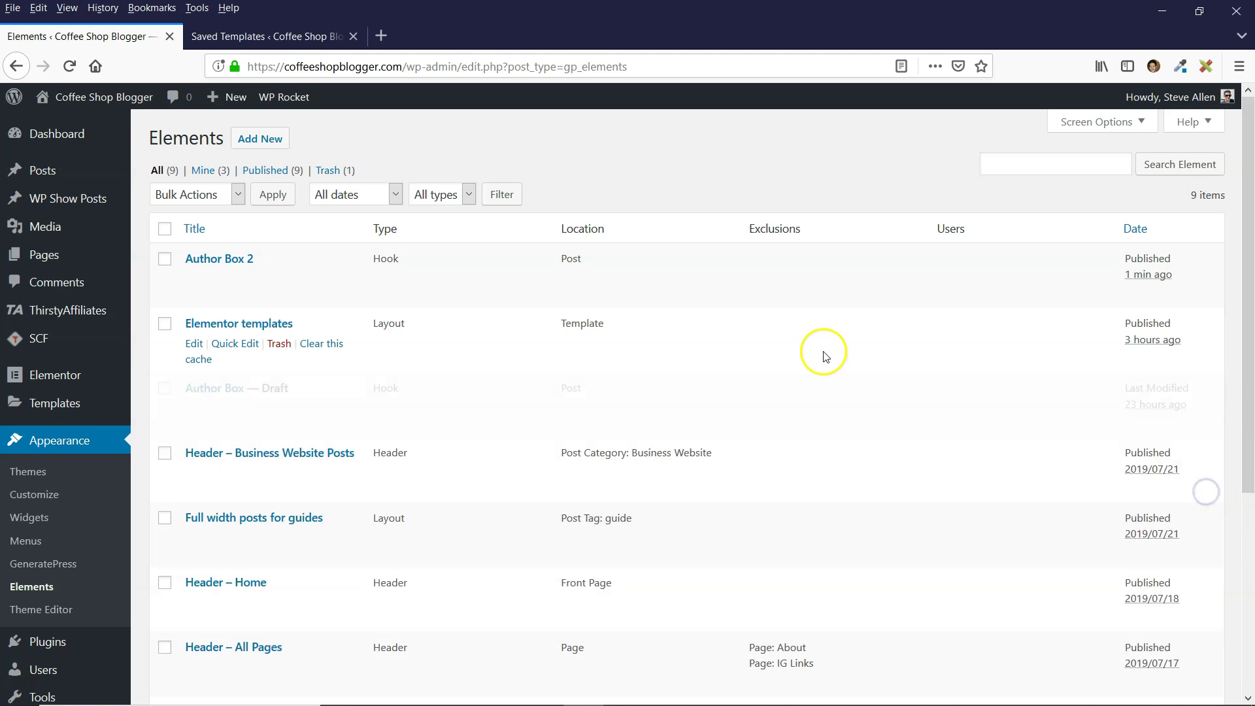
# - Open the live site's home page in a new tab and go to the post "How to Change the WordPress Logo Size in Any Theme"
pyautogui.middleClick(104, 97)
pyautogui.click(272, 36)
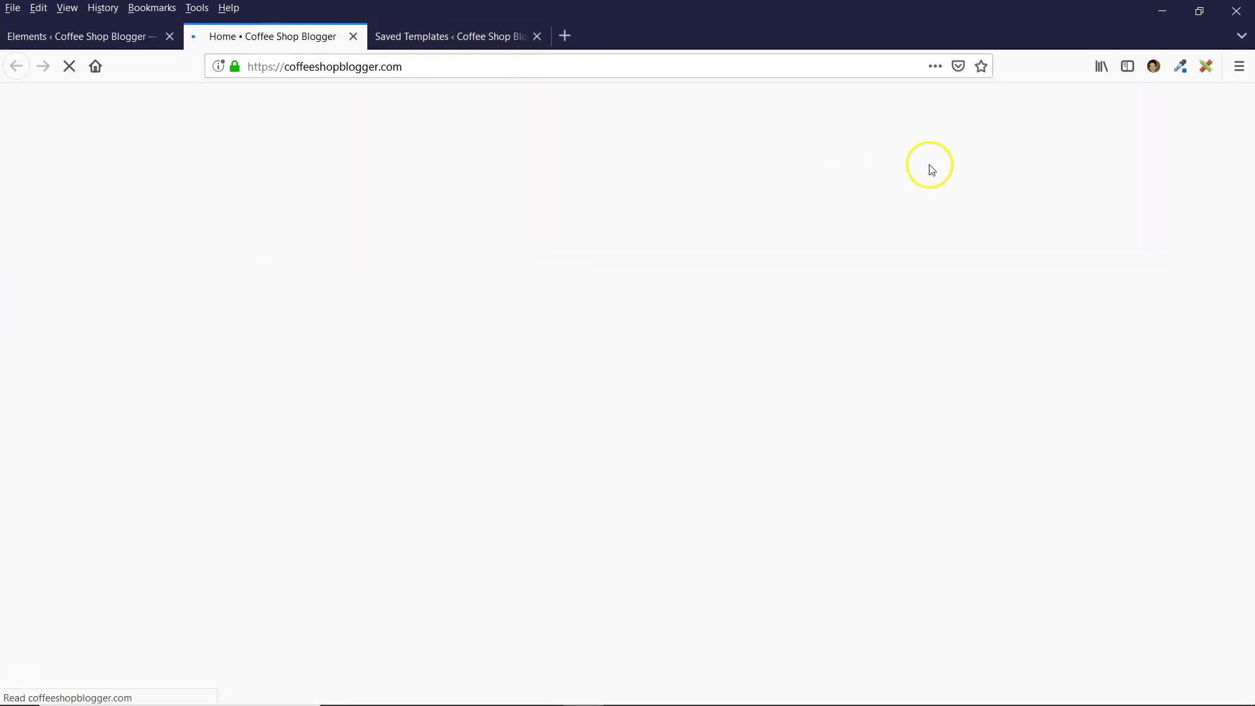
pyautogui.scroll(-8, 878, 177)
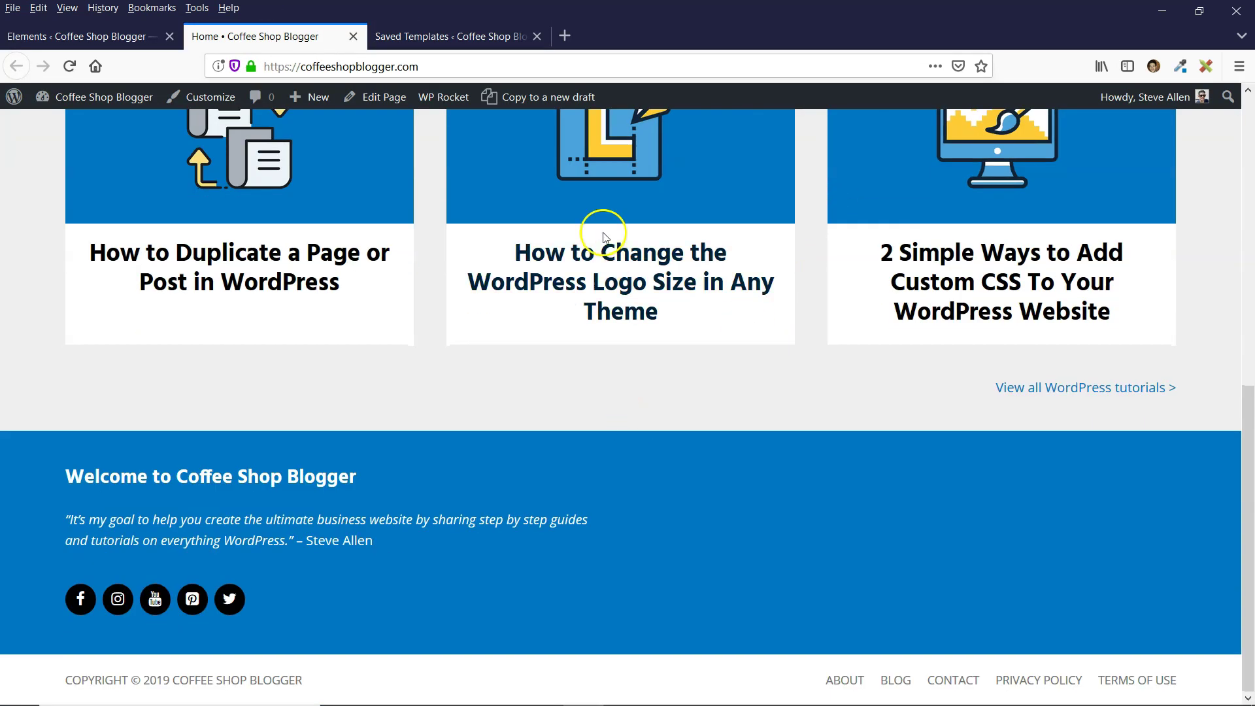
pyautogui.click(607, 225)
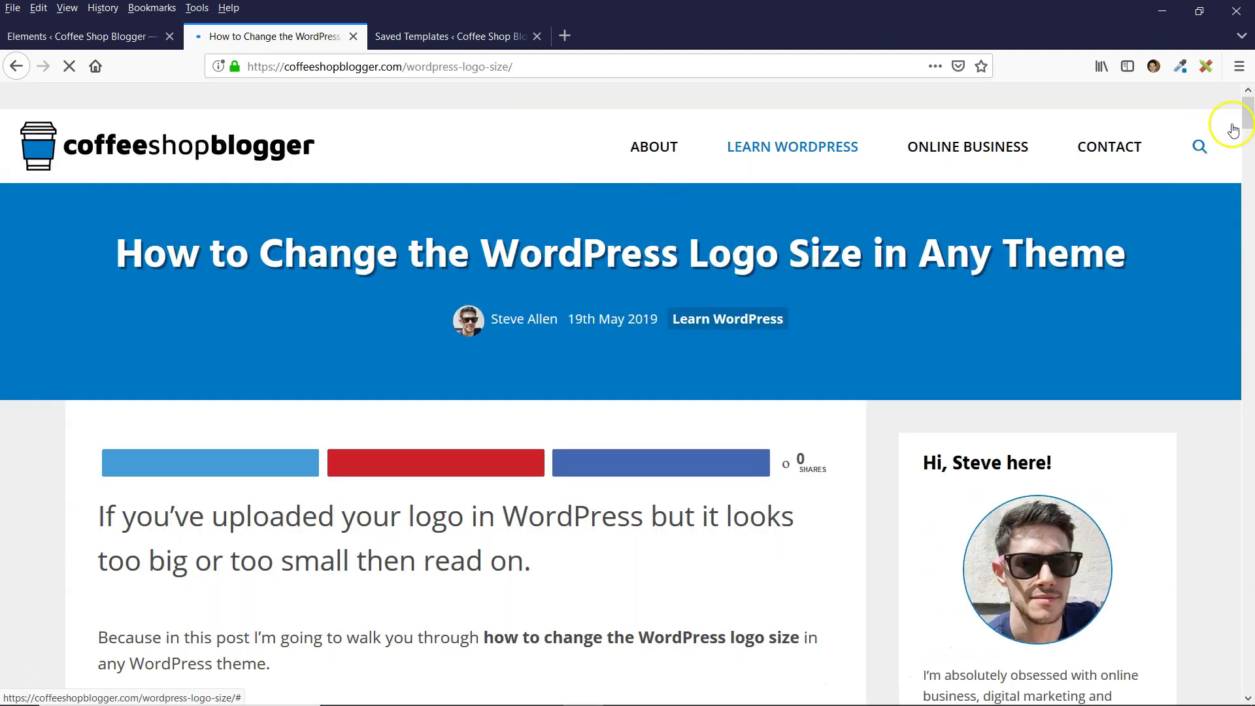
# - Examine the author box below the post's content, including its placement under the category line and the author name heading
pyautogui.moveTo(1246, 105); pyautogui.dragTo(1249, 641)
pyautogui.scroll(-1, 372, 406)
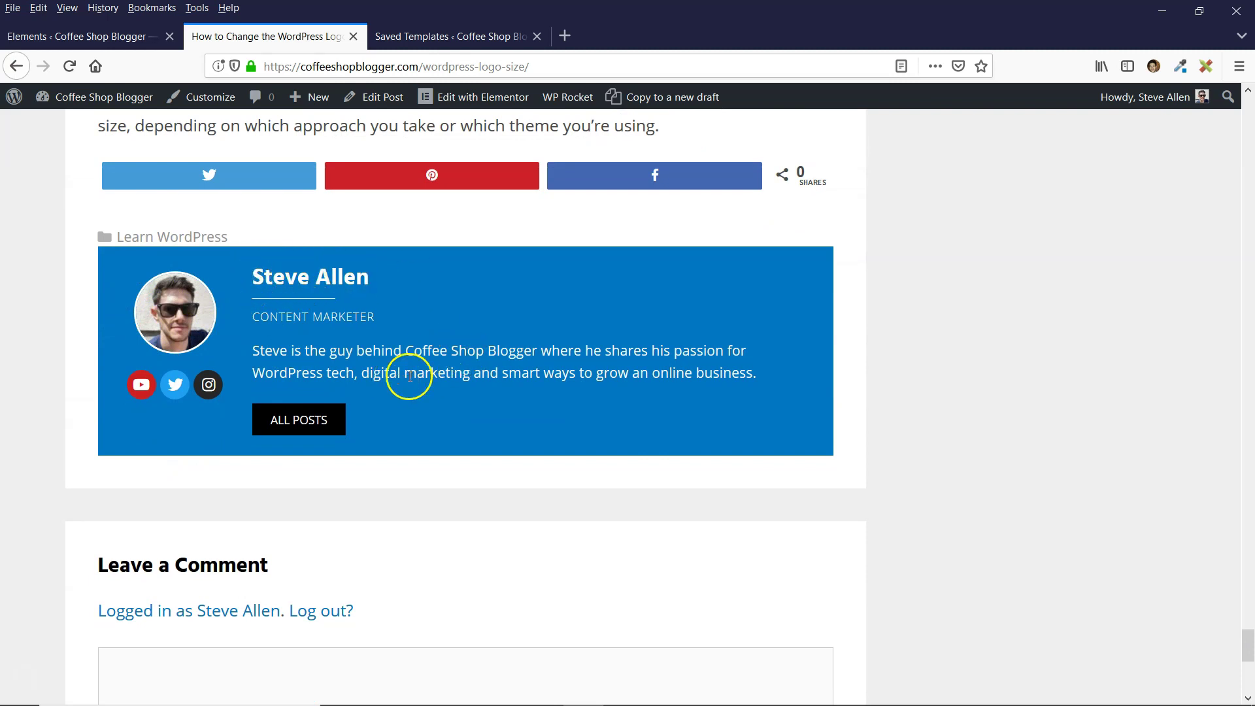
pyautogui.scroll(-1, 431, 367)
pyautogui.scroll(1, 245, 277)
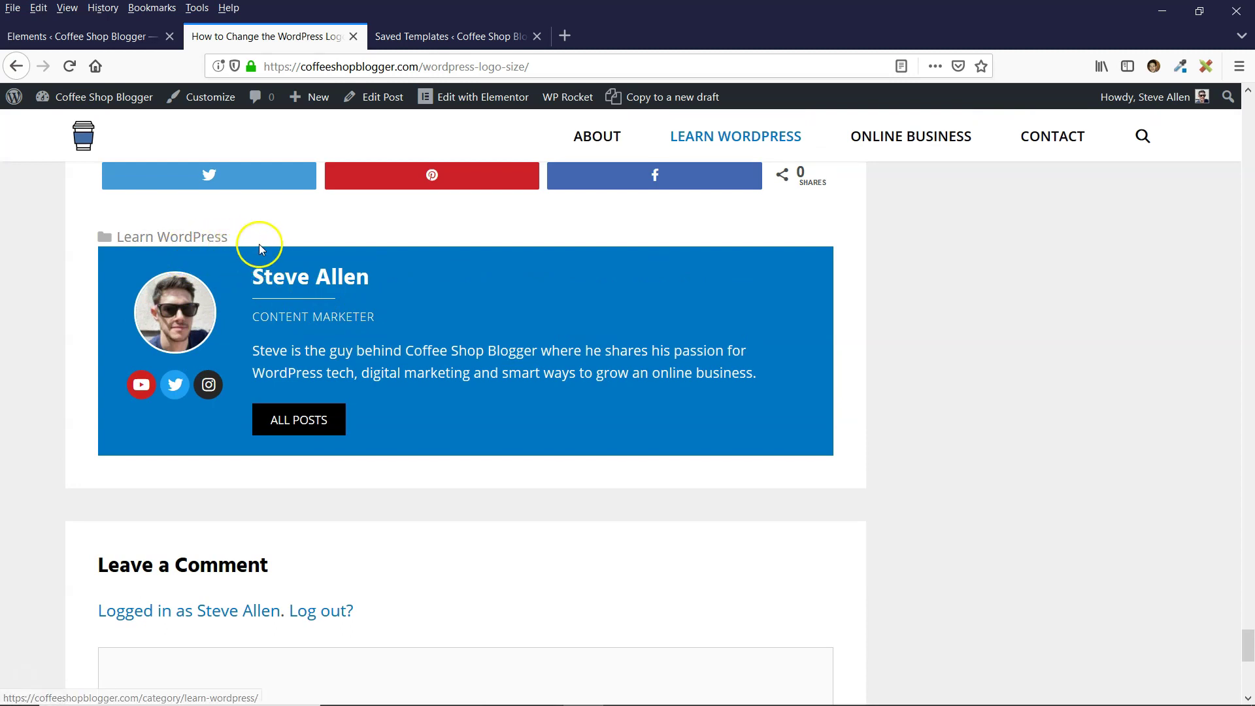
pyautogui.click(338, 276)
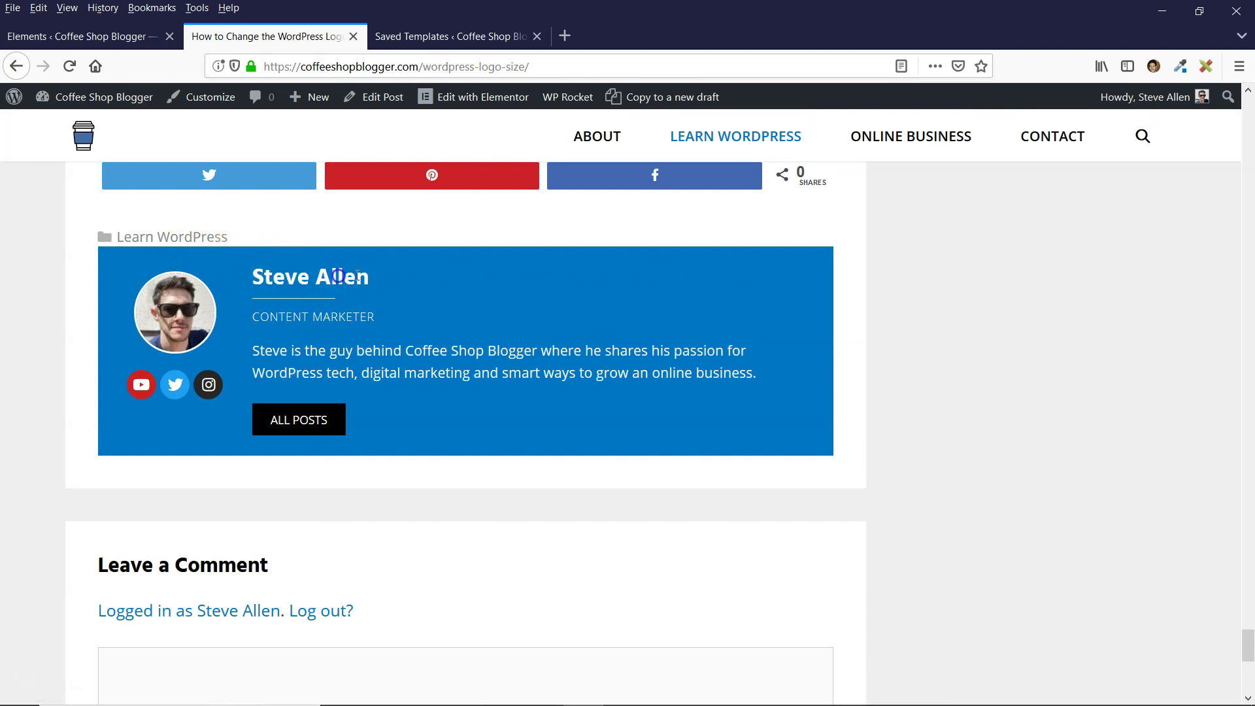